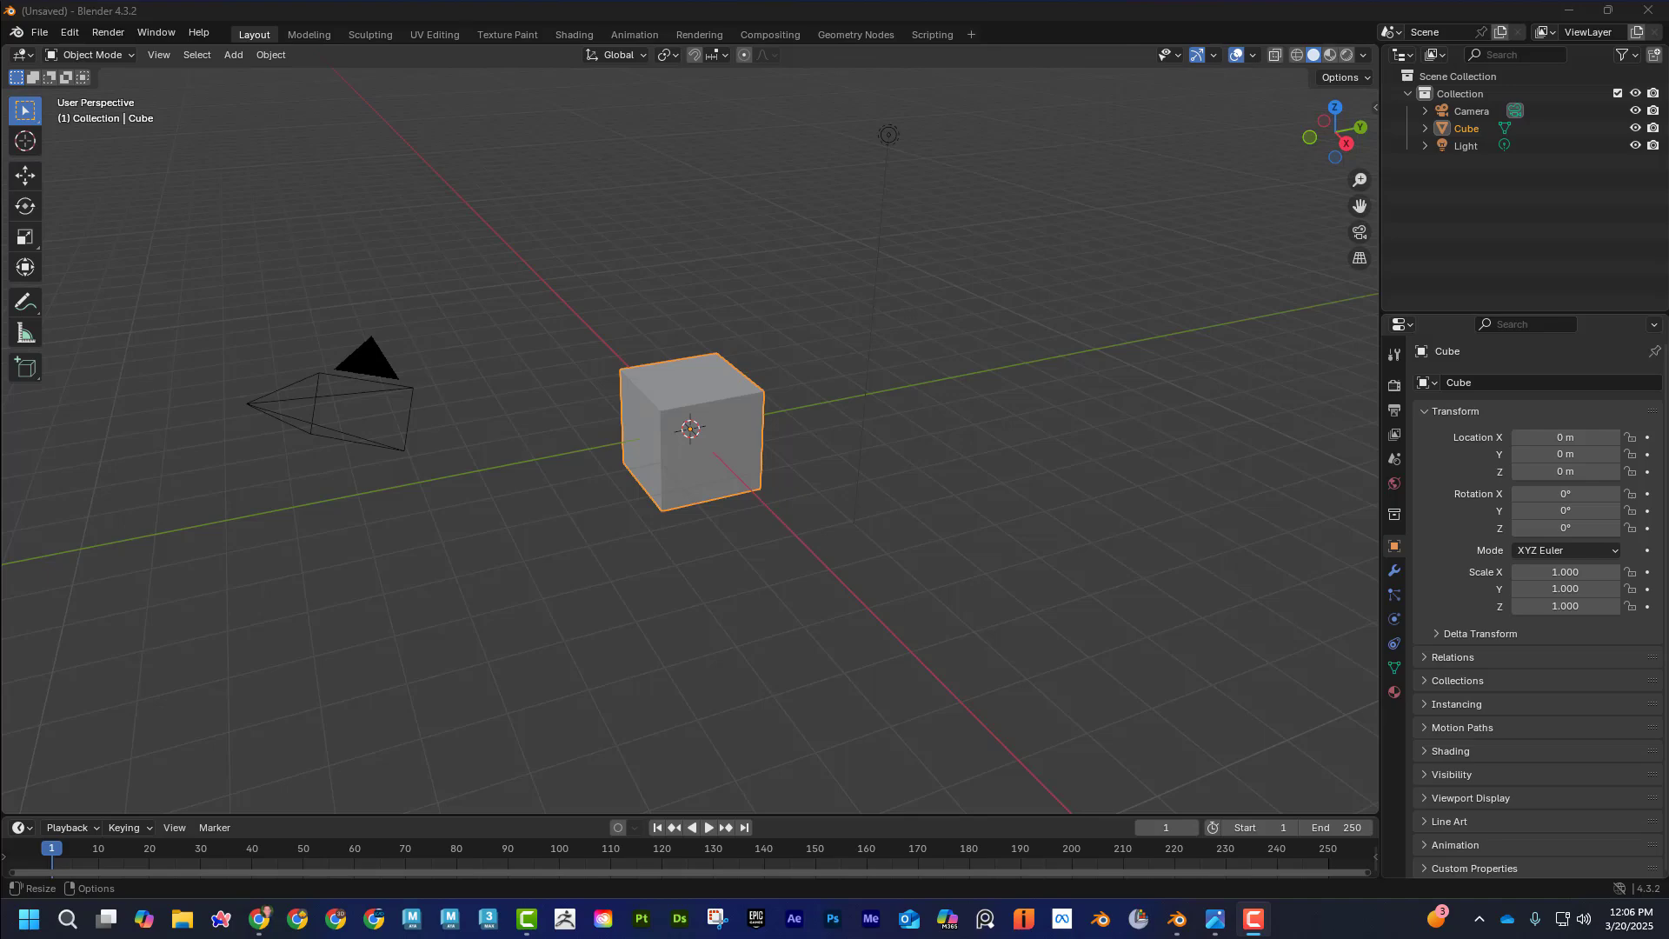
# Switch to the browser and look over the Dreamstime page of the surprised comic-style woman, including its author credit
pyautogui.moveTo(544, 0); pyautogui.dragTo(780, 52)
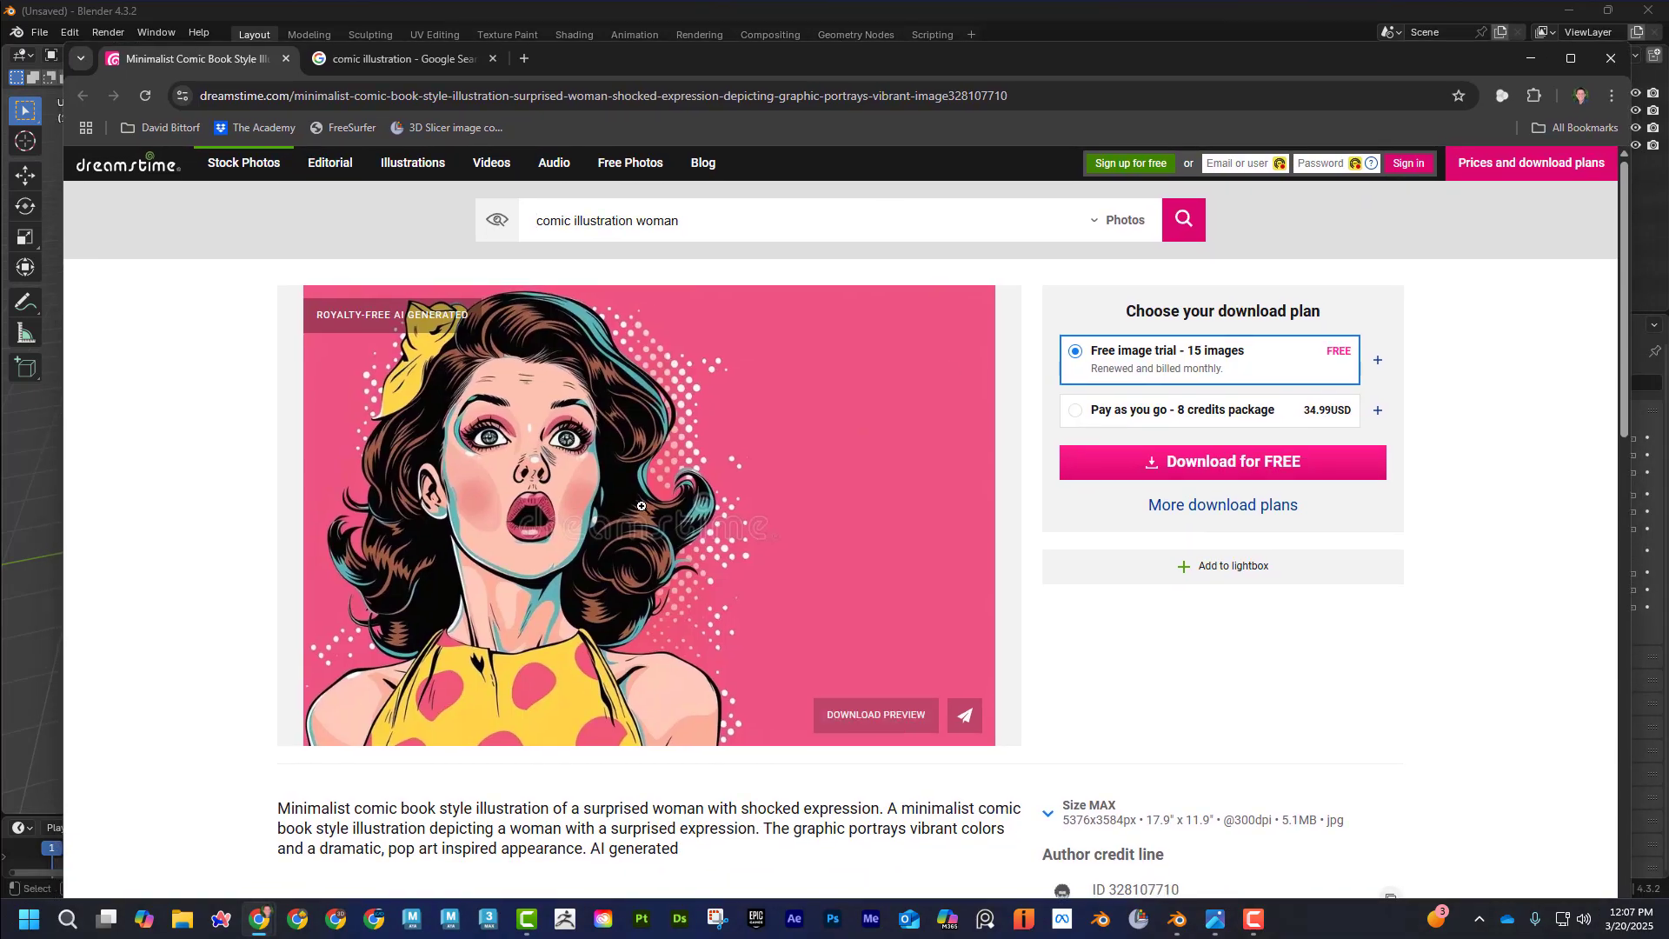
pyautogui.scroll(-2, 715, 600)
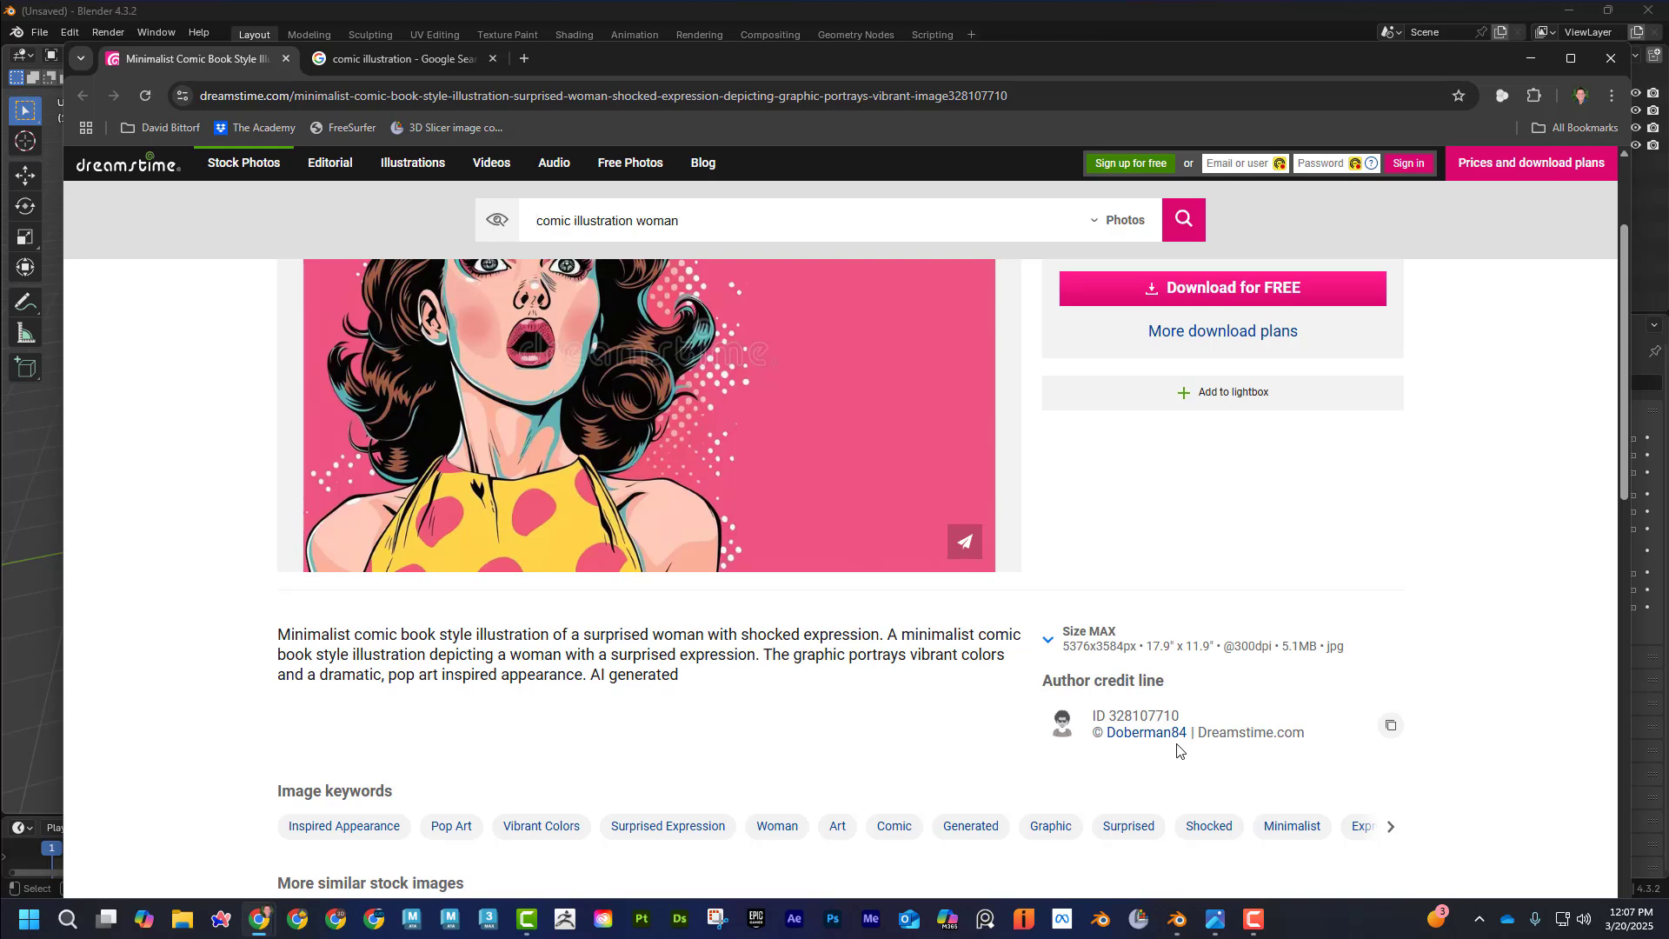
pyautogui.scroll(2, 626, 452)
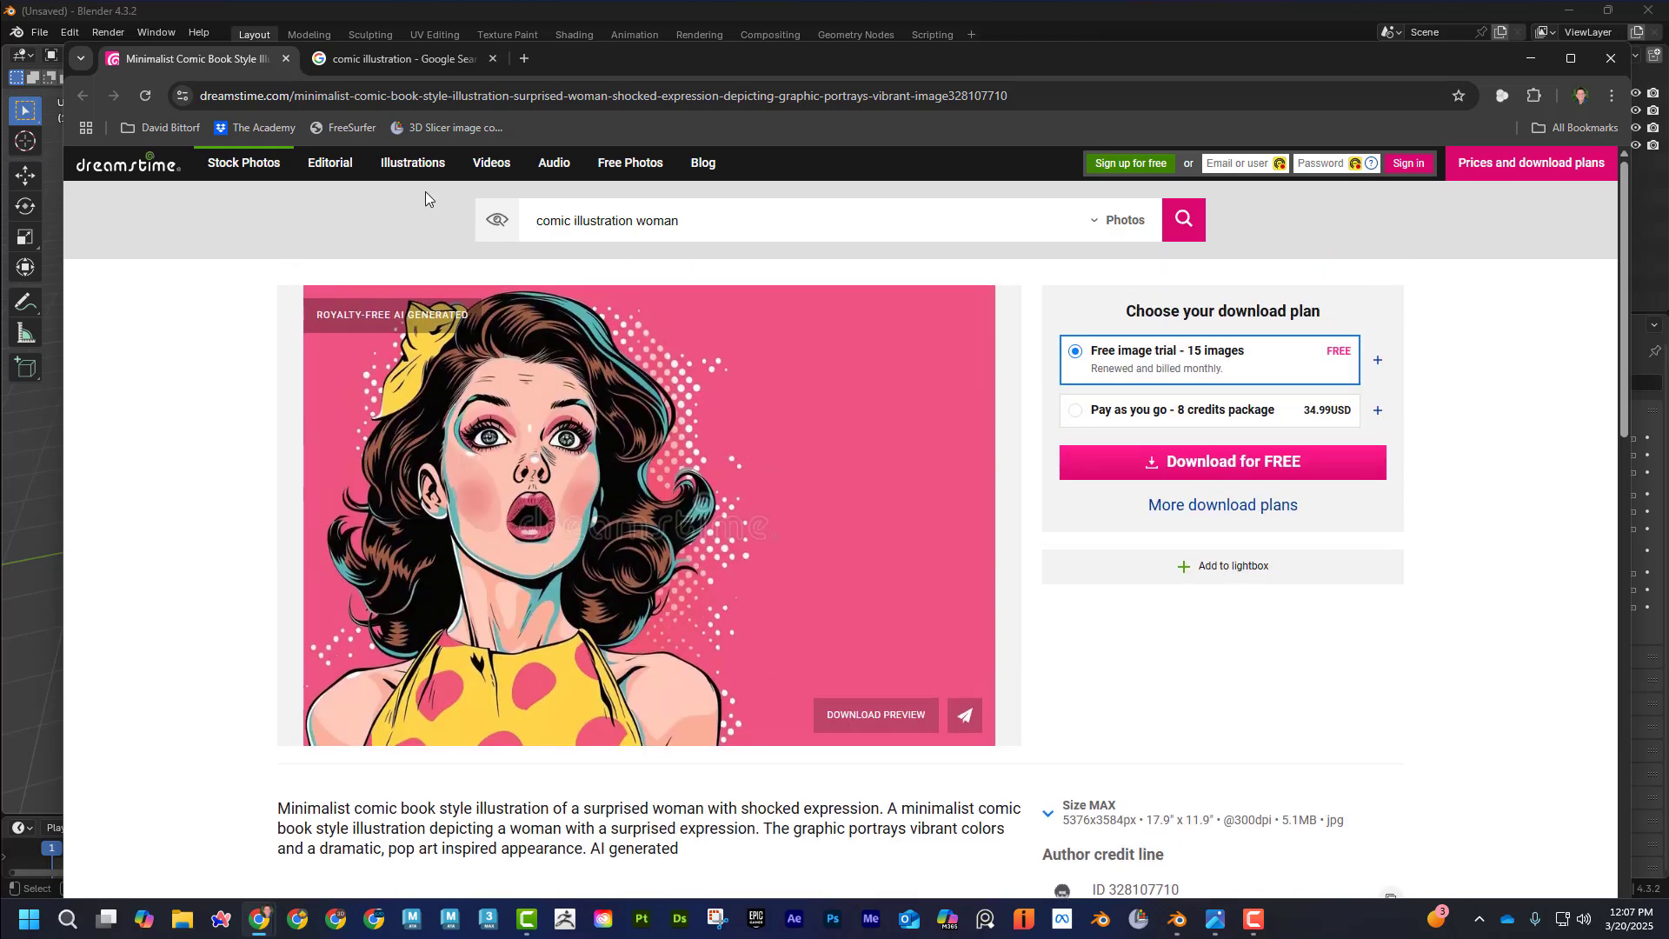
# Browse the Google Images results for "comic illustration" for reference artwork, and return to Blender
pyautogui.click(404, 58)
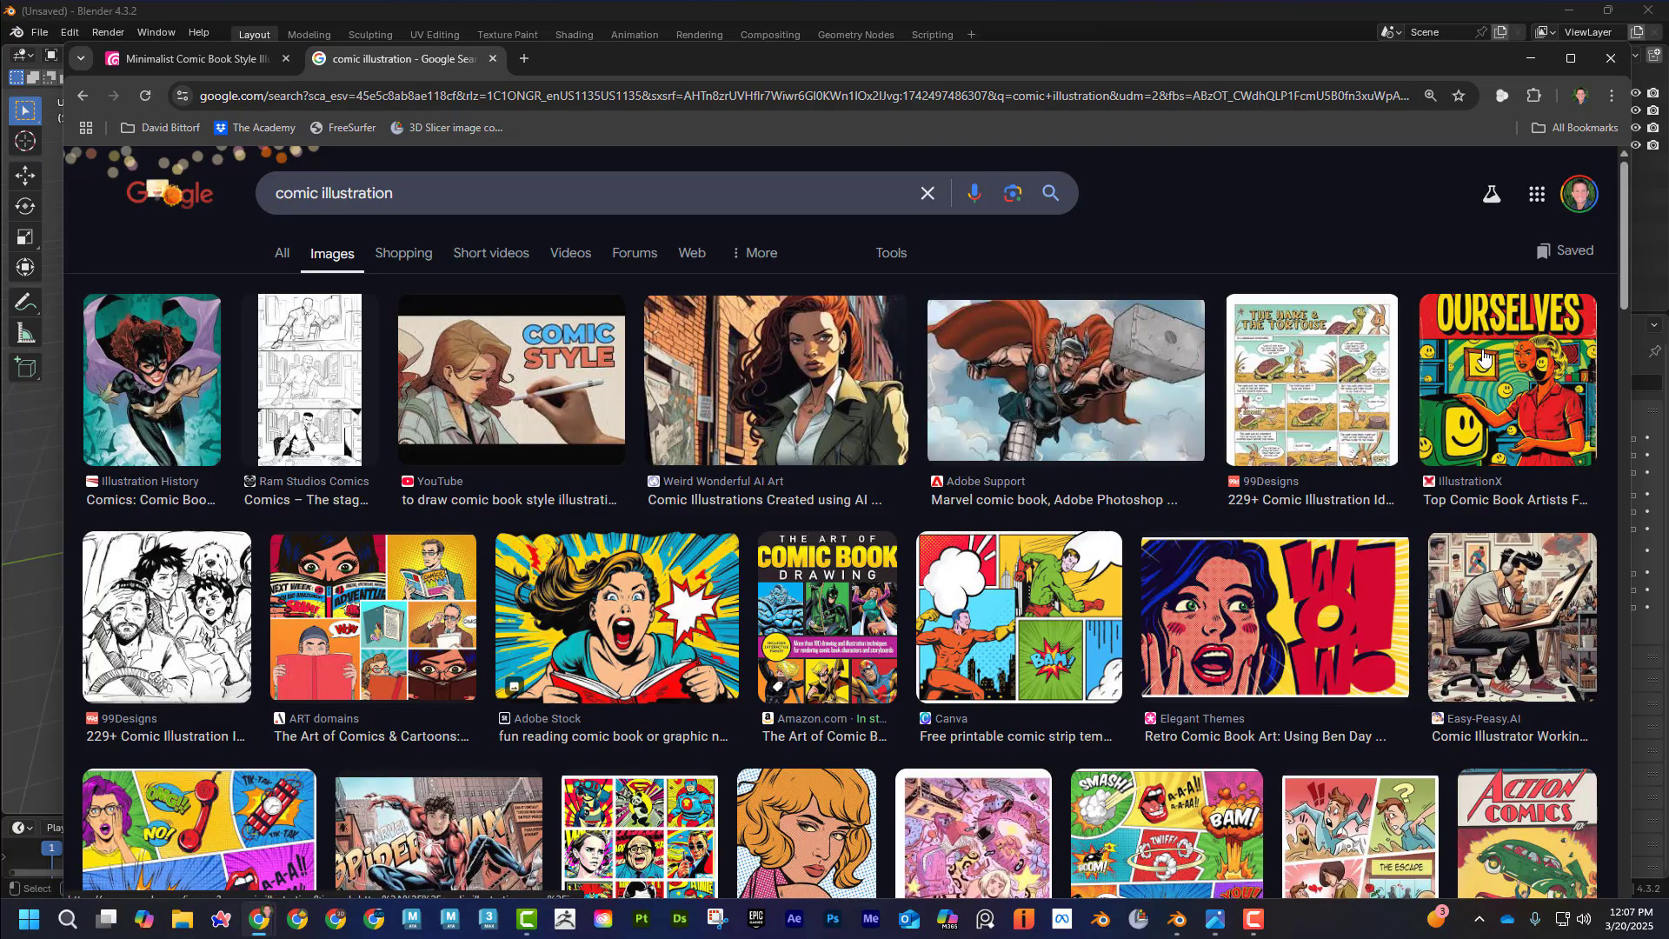
pyautogui.scroll(-12, 1484, 356)
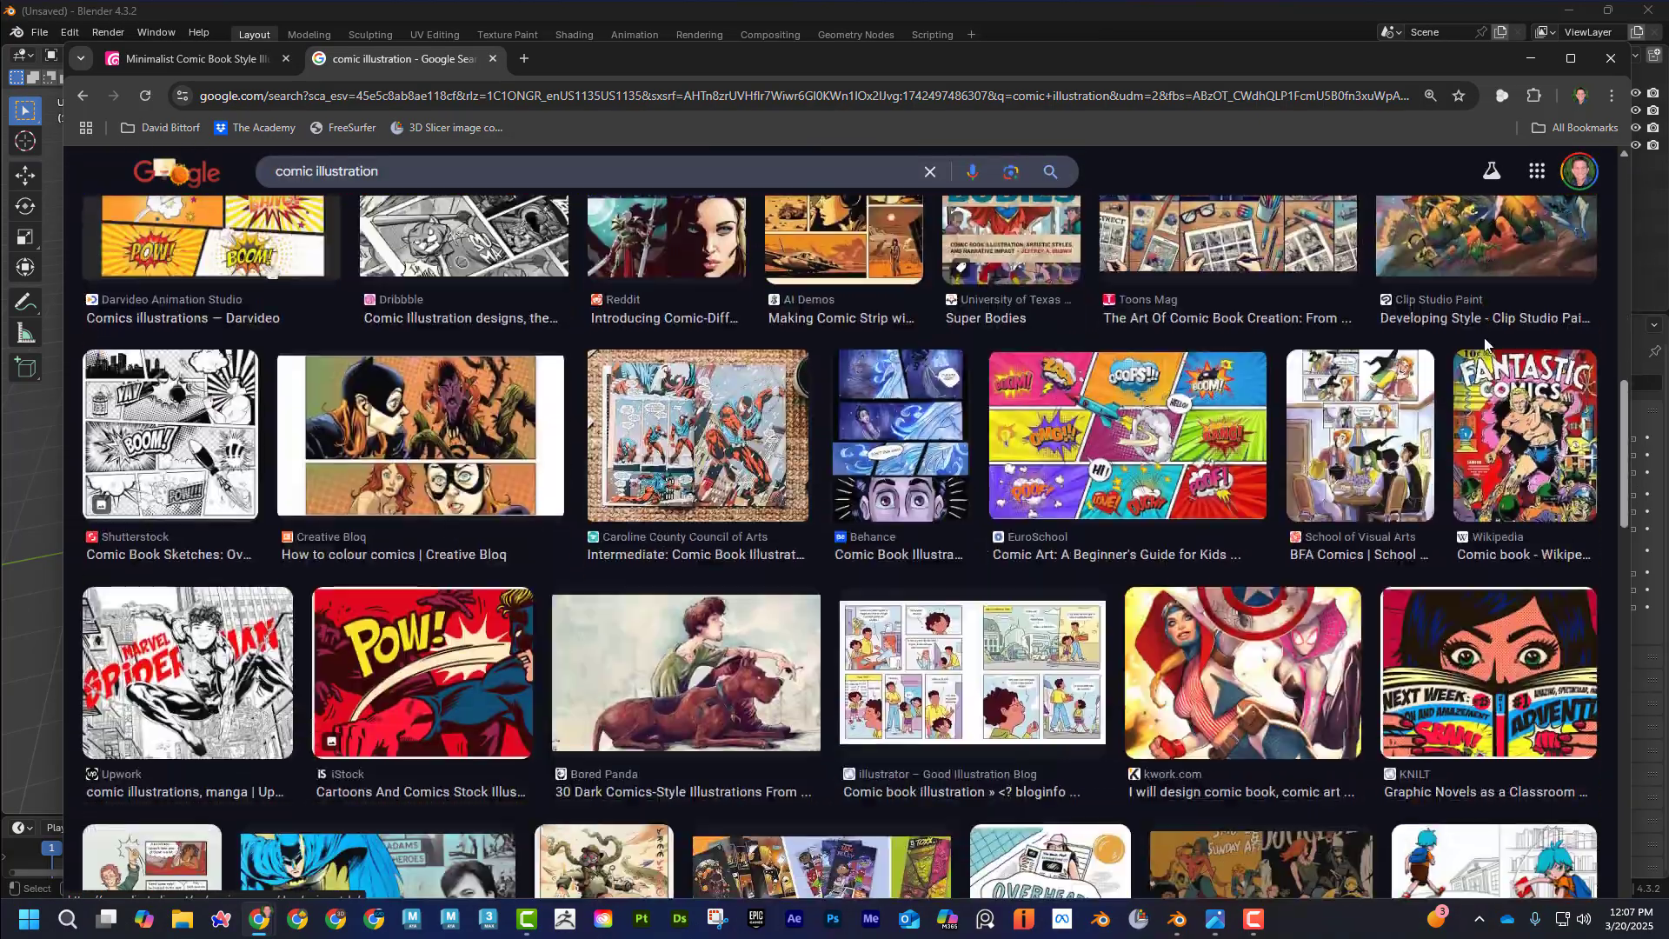
pyautogui.scroll(-5, 1484, 343)
pyautogui.scroll(9, 1217, 322)
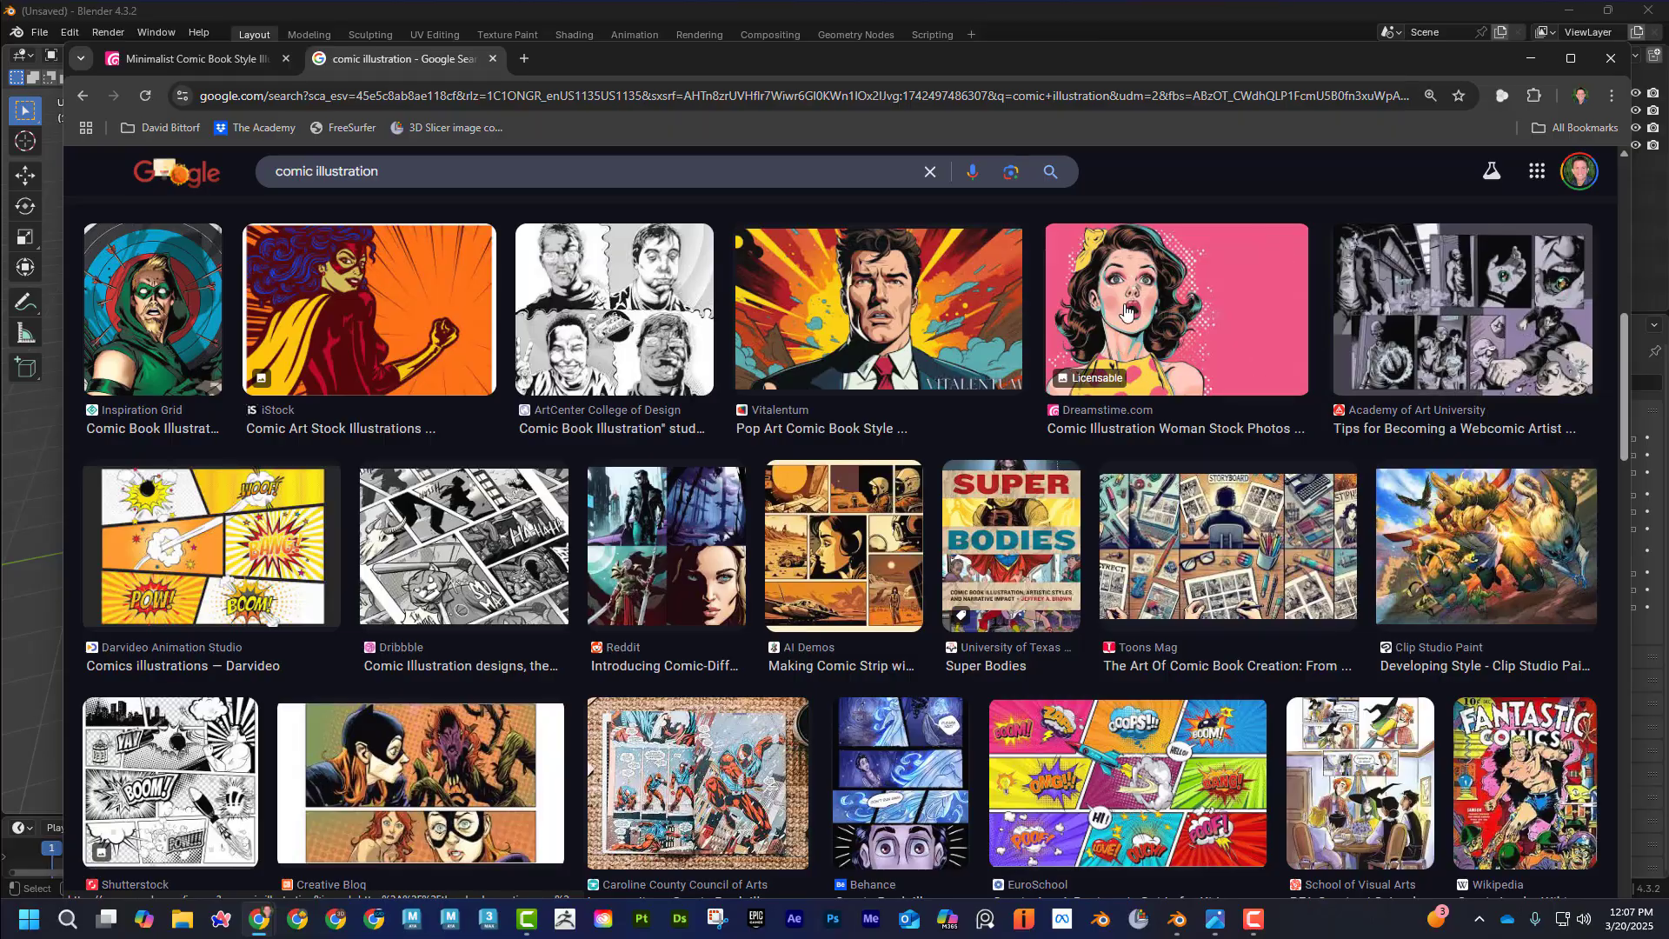
pyautogui.scroll(-12, 1124, 465)
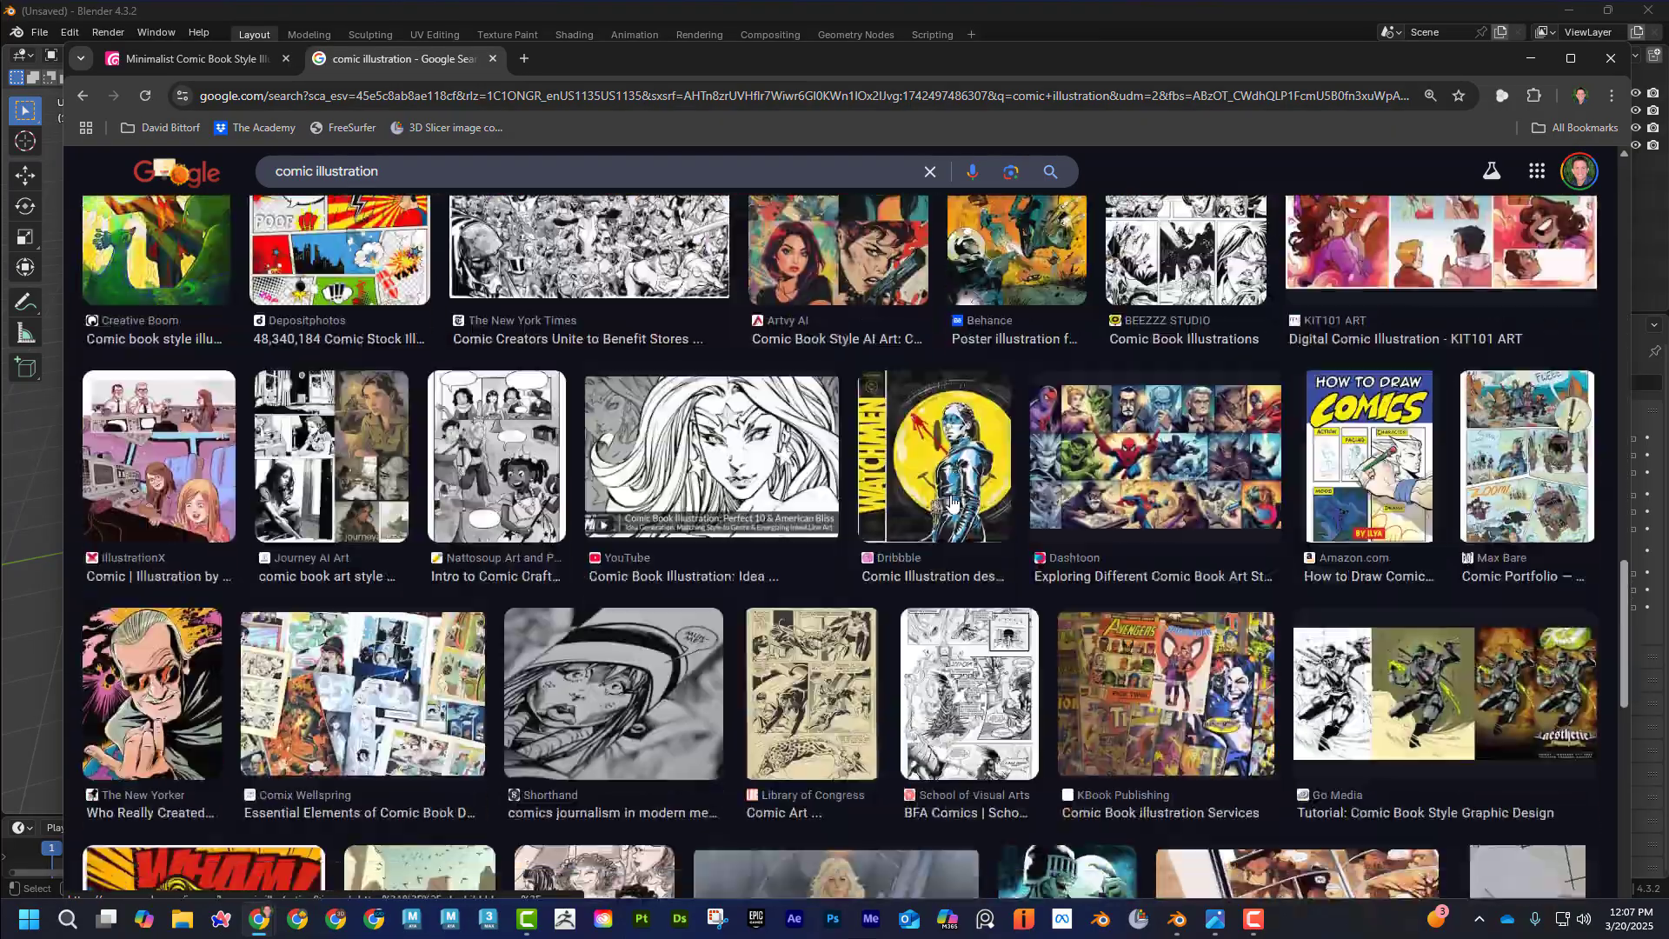
pyautogui.scroll(-10, 952, 502)
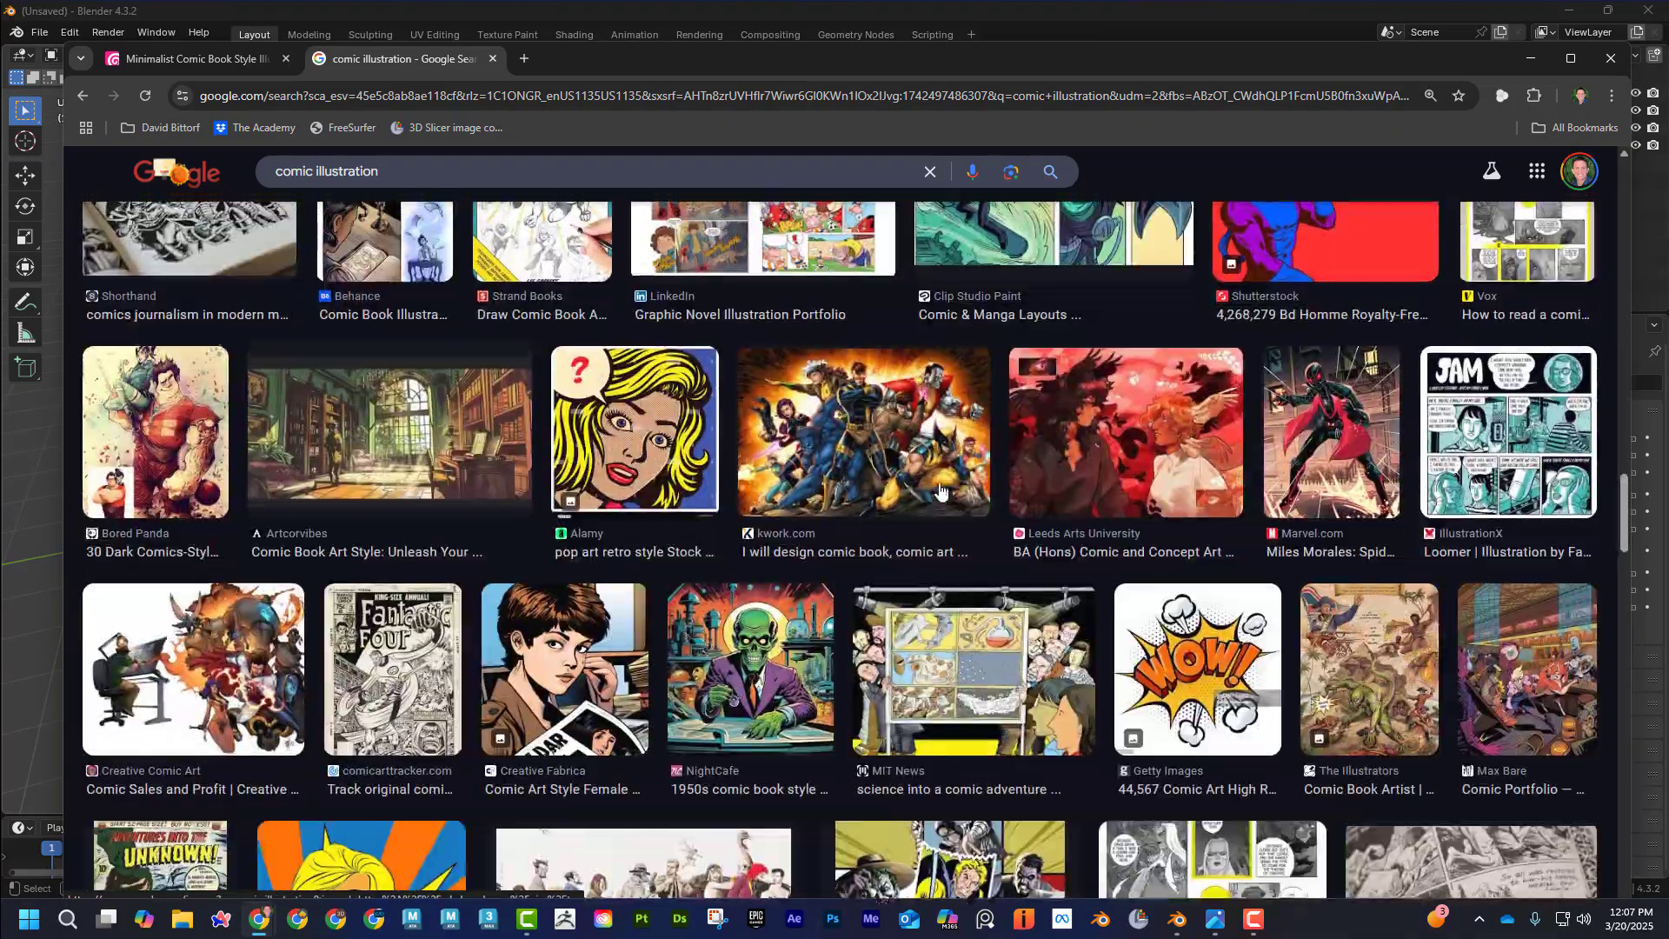
pyautogui.scroll(15, 940, 492)
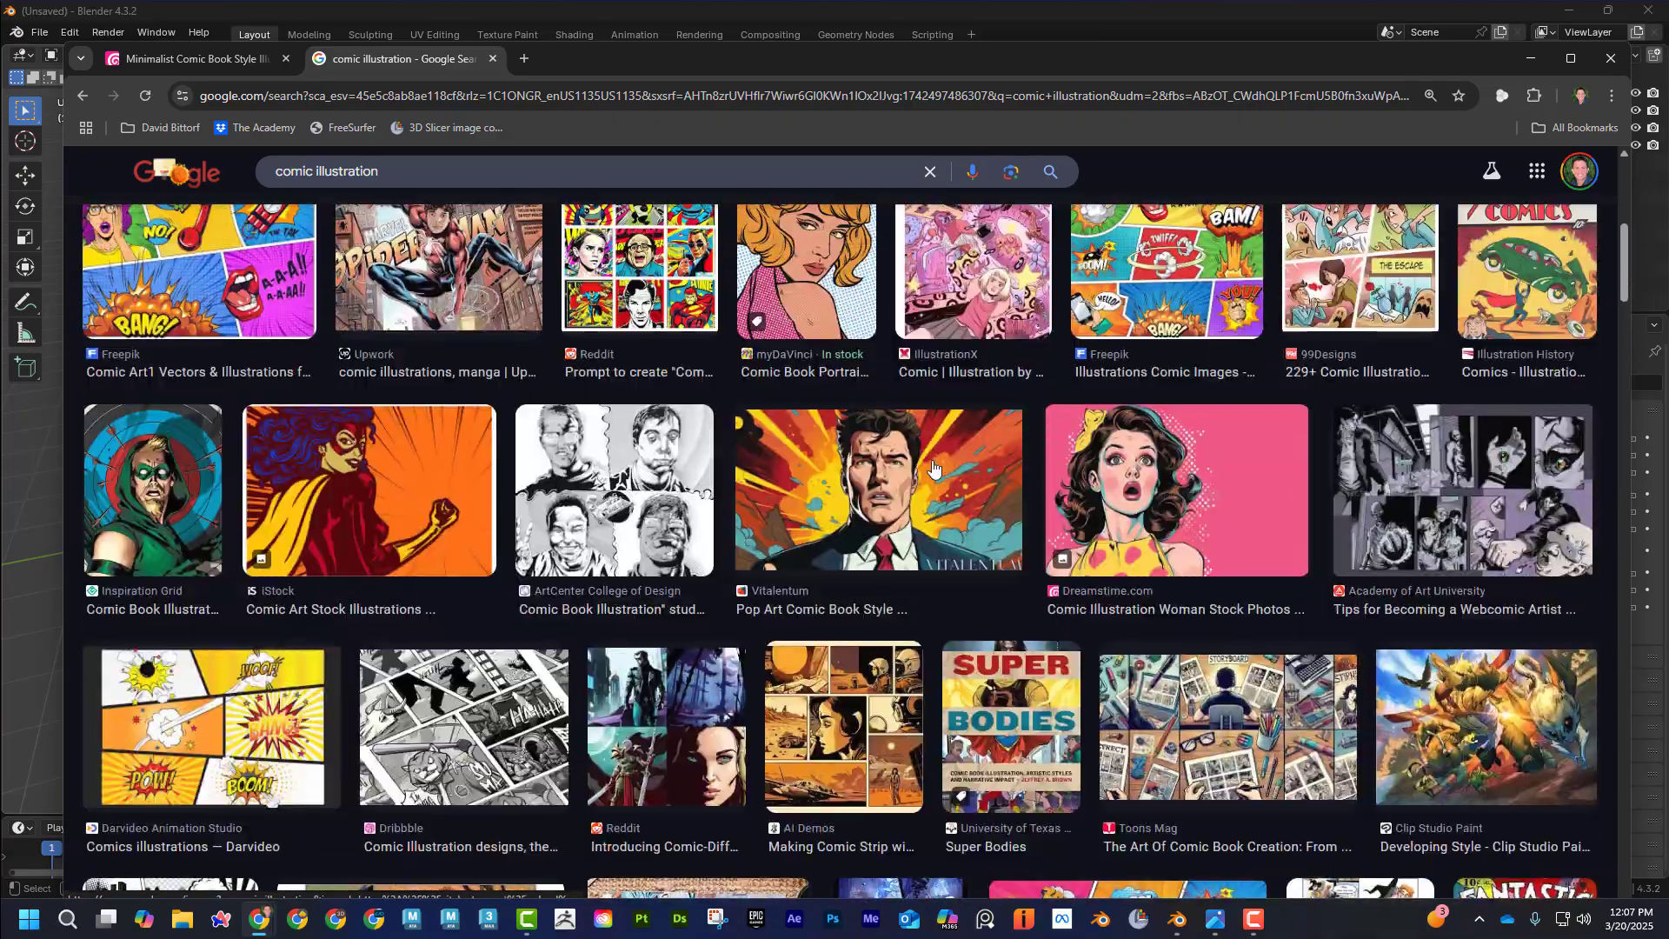
pyautogui.scroll(7, 933, 468)
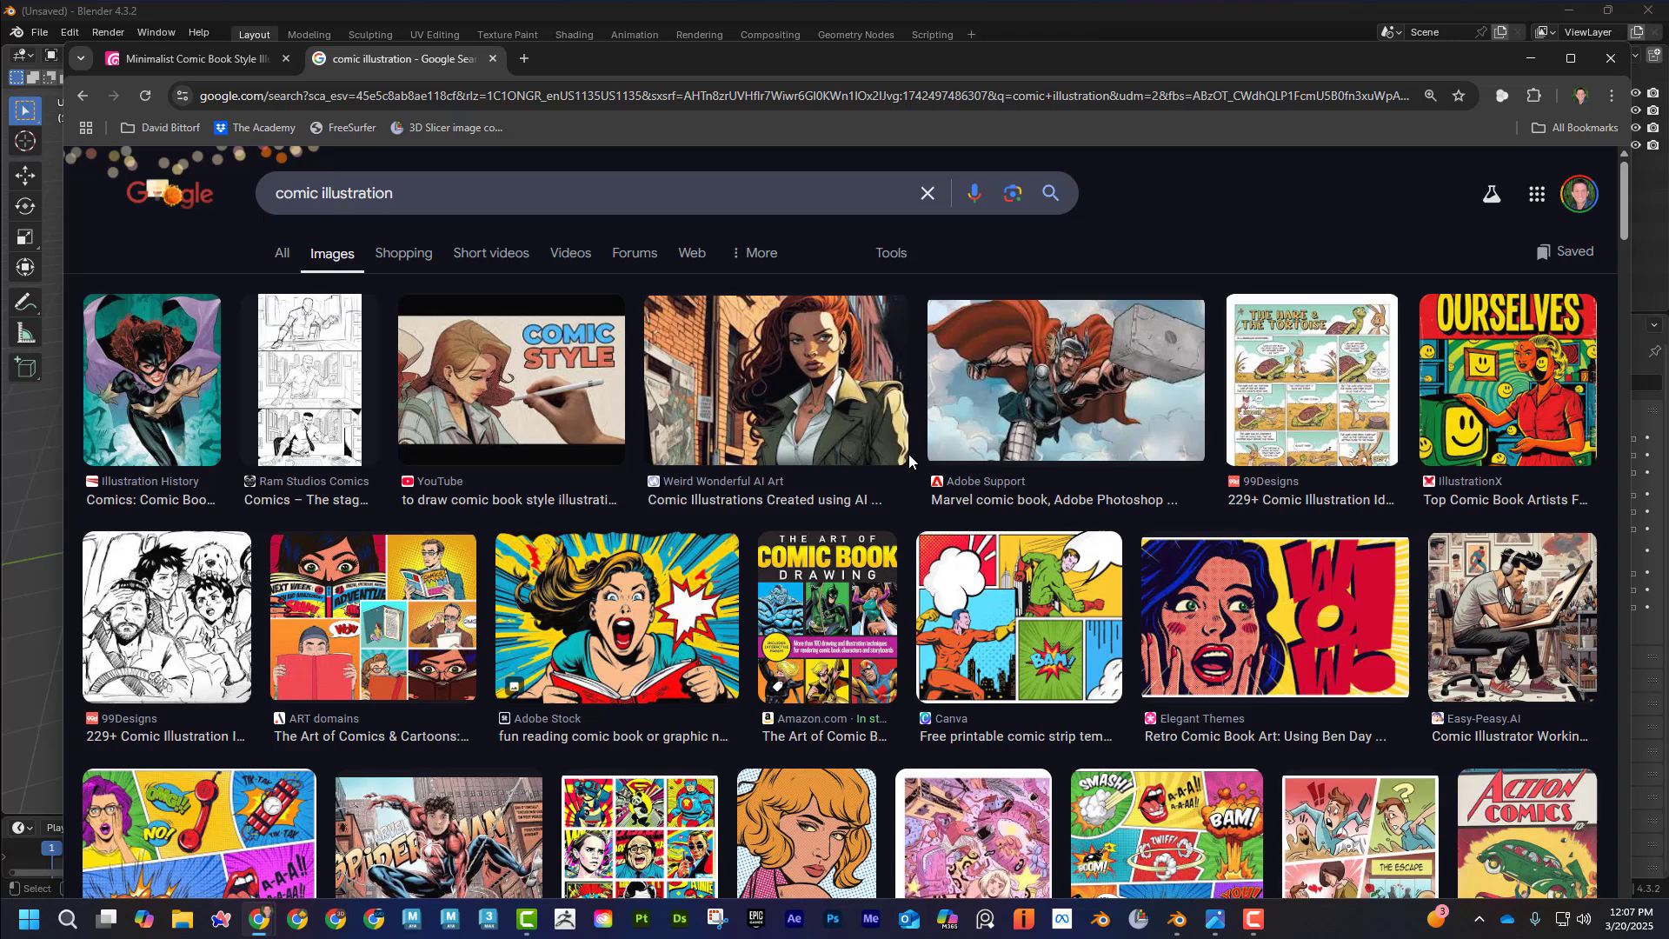
pyautogui.moveTo(1032, 68); pyautogui.dragTo(1202, 0)
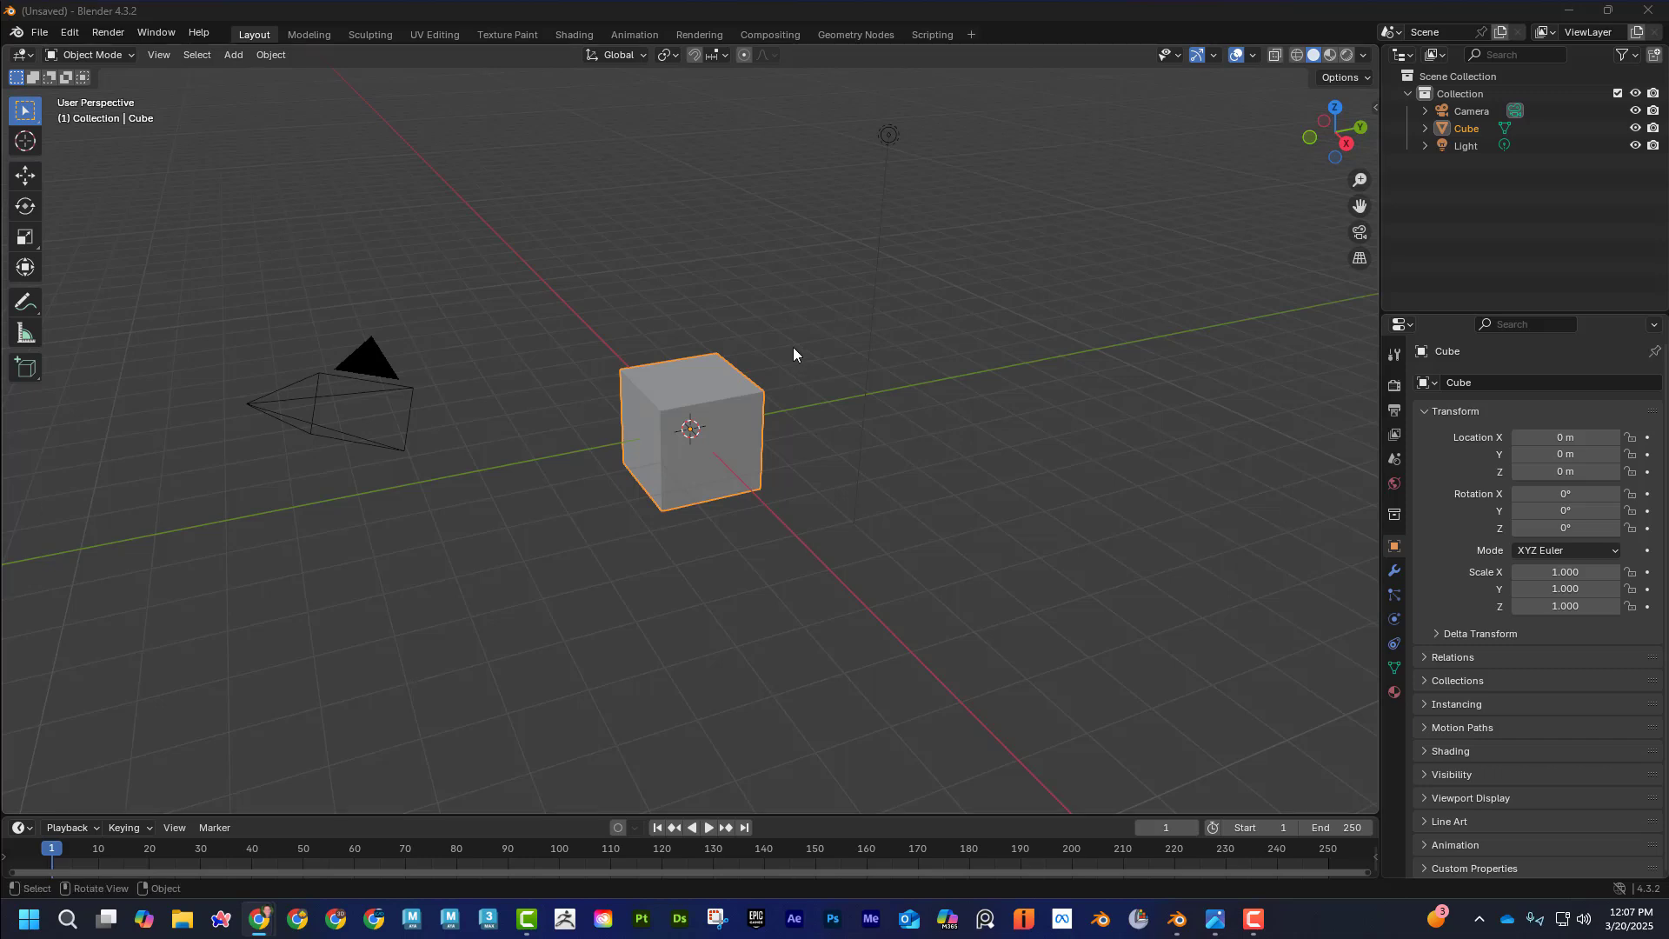
# Create a new 2D Animation file and try out a freehand zigzag pencil stroke on the canvas, undoing it
pyautogui.click(41, 31)
pyautogui.moveTo(124, 49)
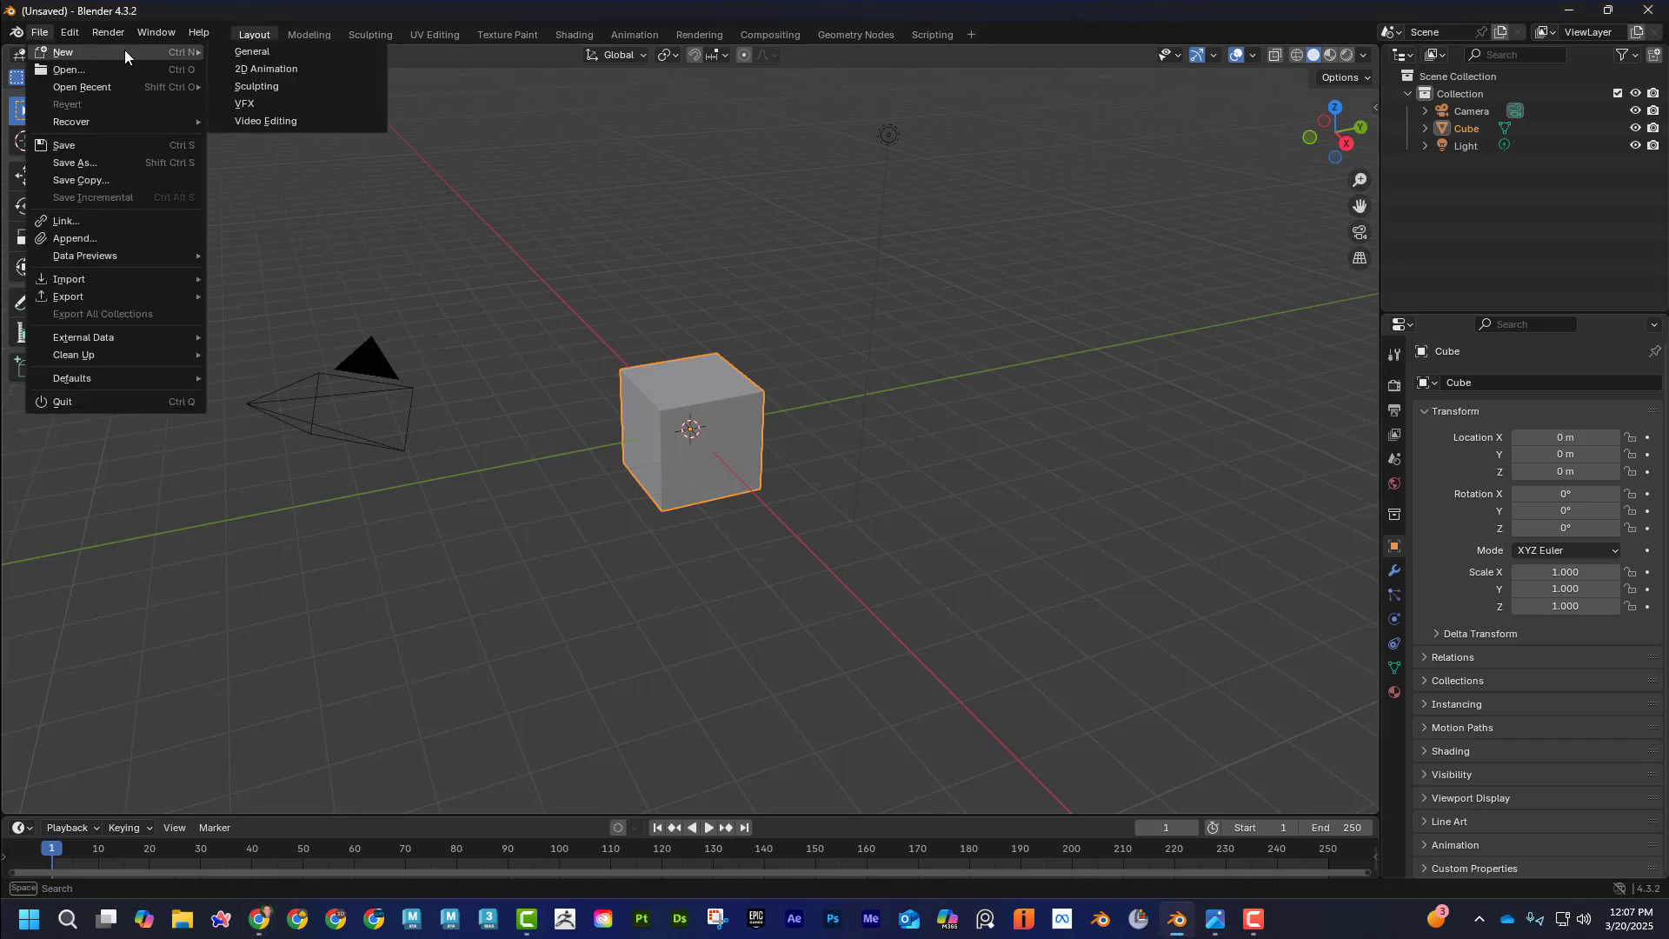
pyautogui.click(260, 70)
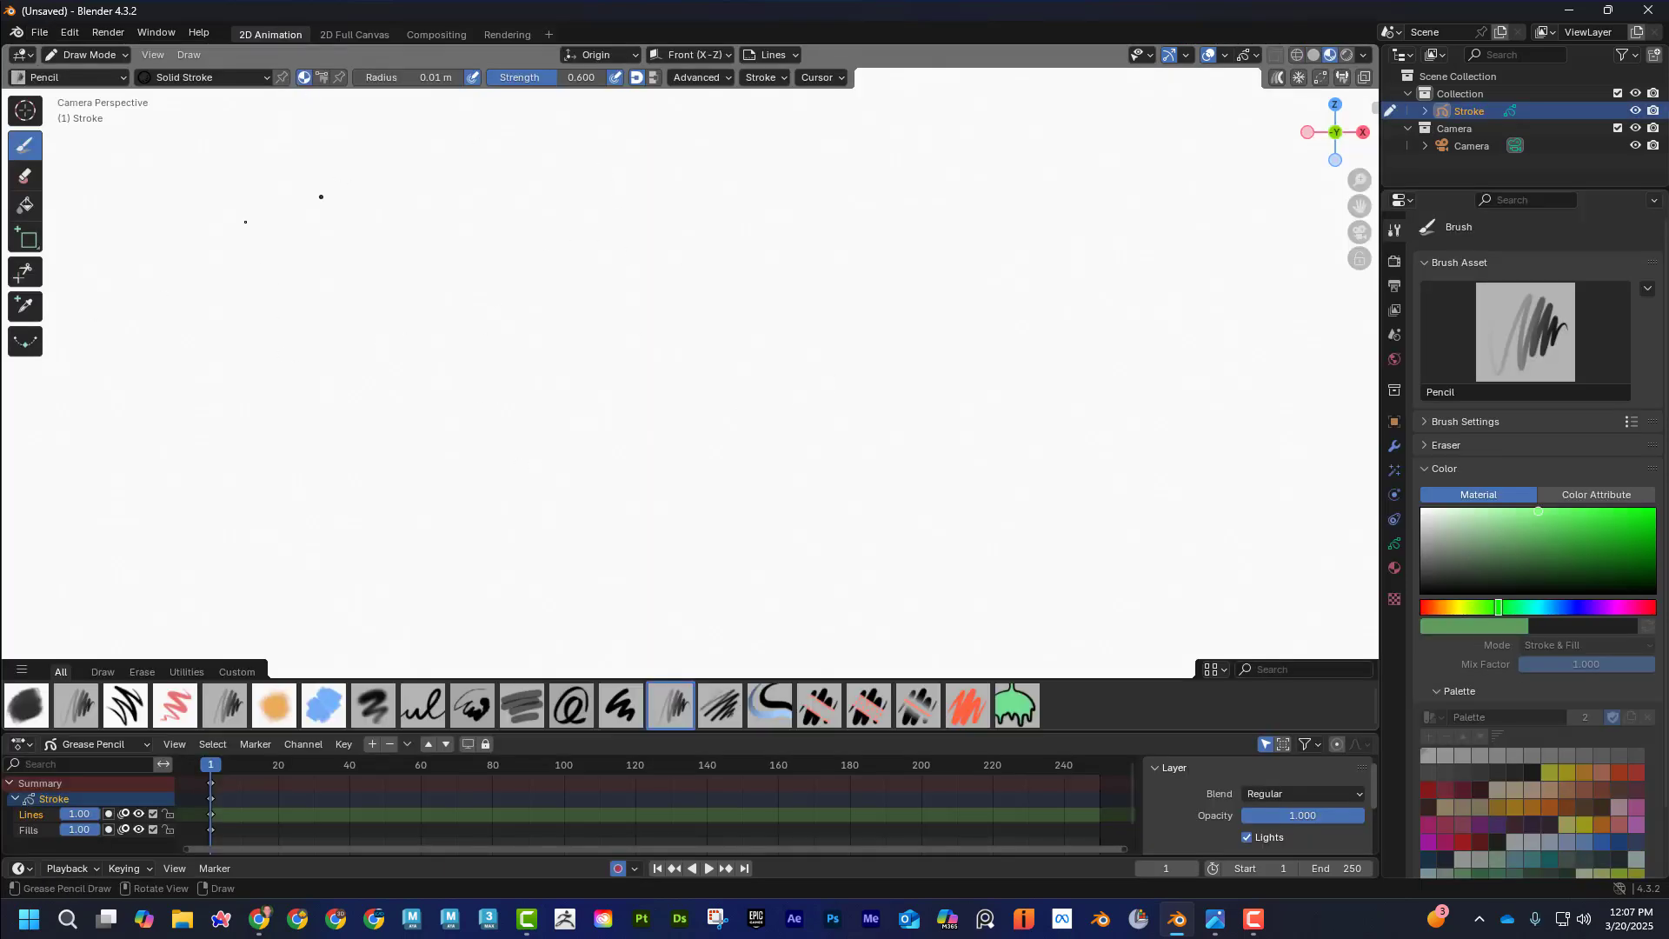
pyautogui.moveTo(199, 358)
pyautogui.mouseDown()
pyautogui.moveTo(422, 226)
pyautogui.moveTo(567, 372)
pyautogui.moveTo(672, 372)
pyautogui.mouseUp()
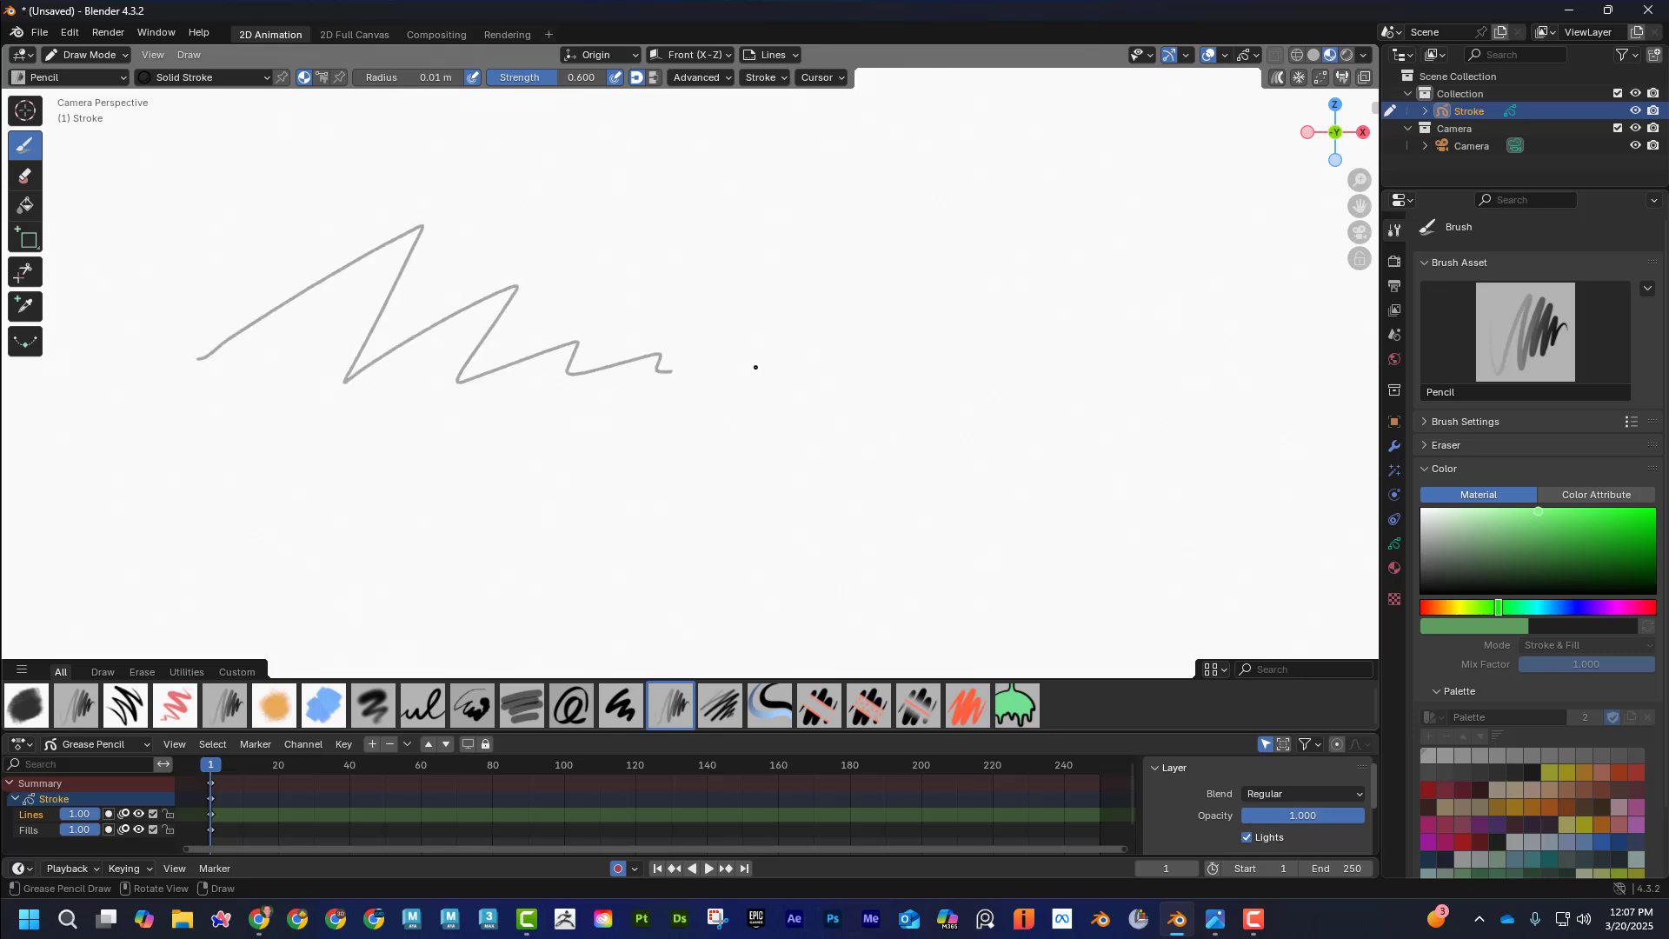
pyautogui.hotkey('ctrl', 'z')
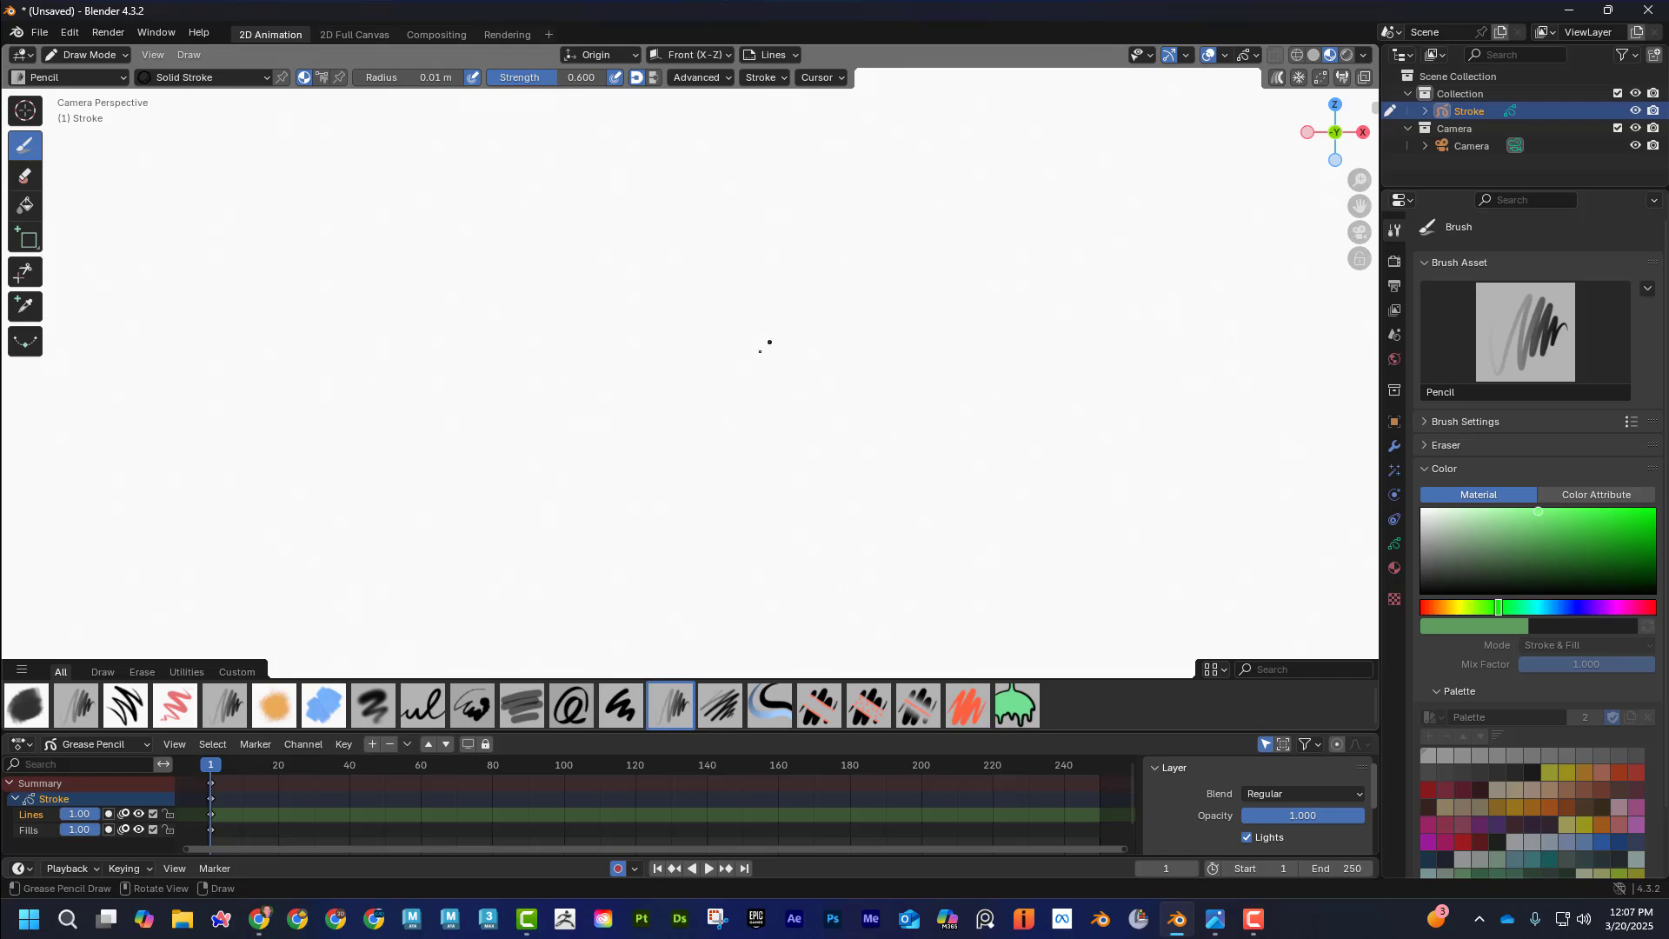
# Leave the camera view and switch the Grease Pencil stroke object from Draw Mode to Object Mode
pyautogui.moveTo(845, 343); pyautogui.dragTo(745, 372, button='middle')
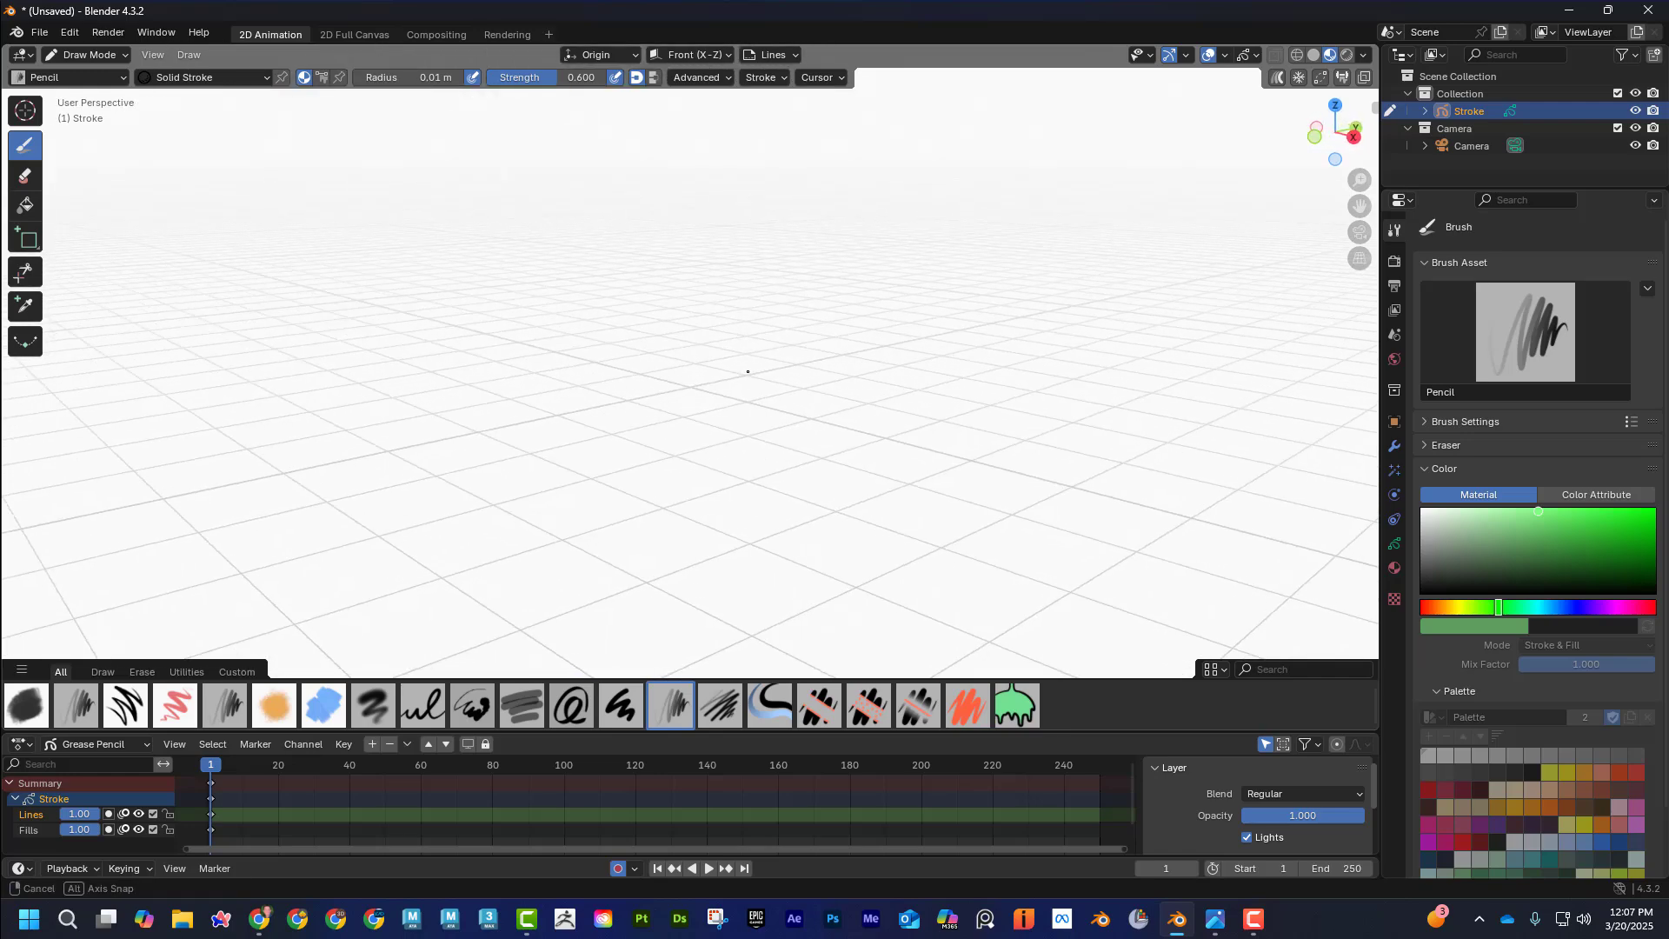
pyautogui.click(82, 55)
pyautogui.click(86, 72)
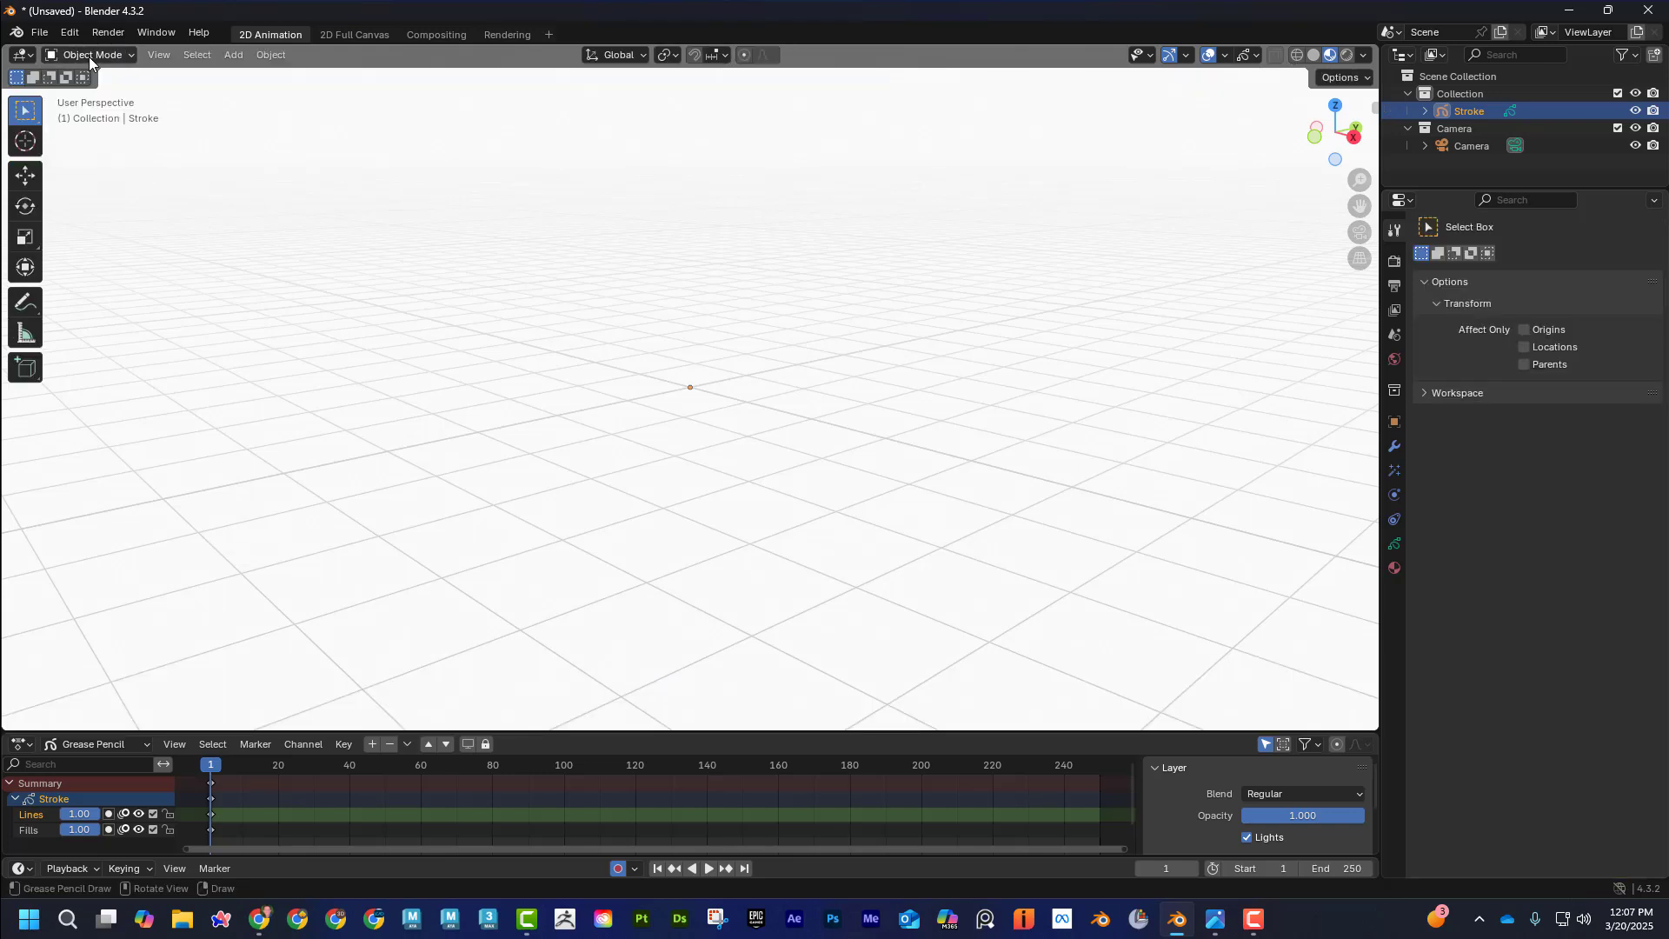
pyautogui.click(260, 54)
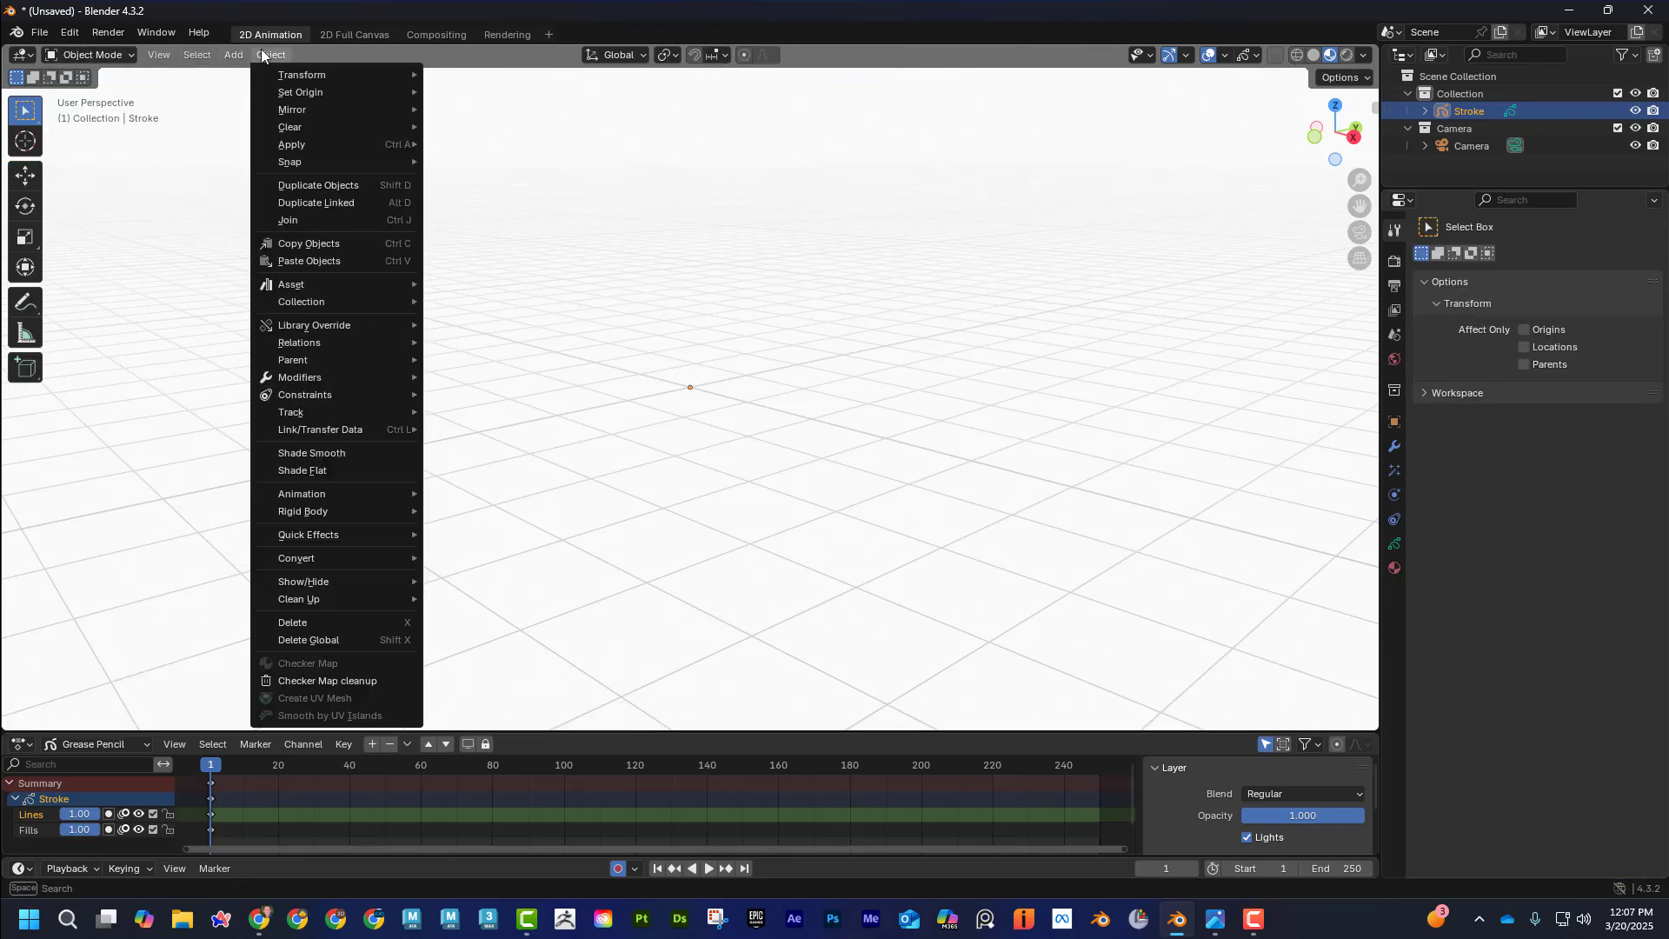
pyautogui.moveTo(240, 56)
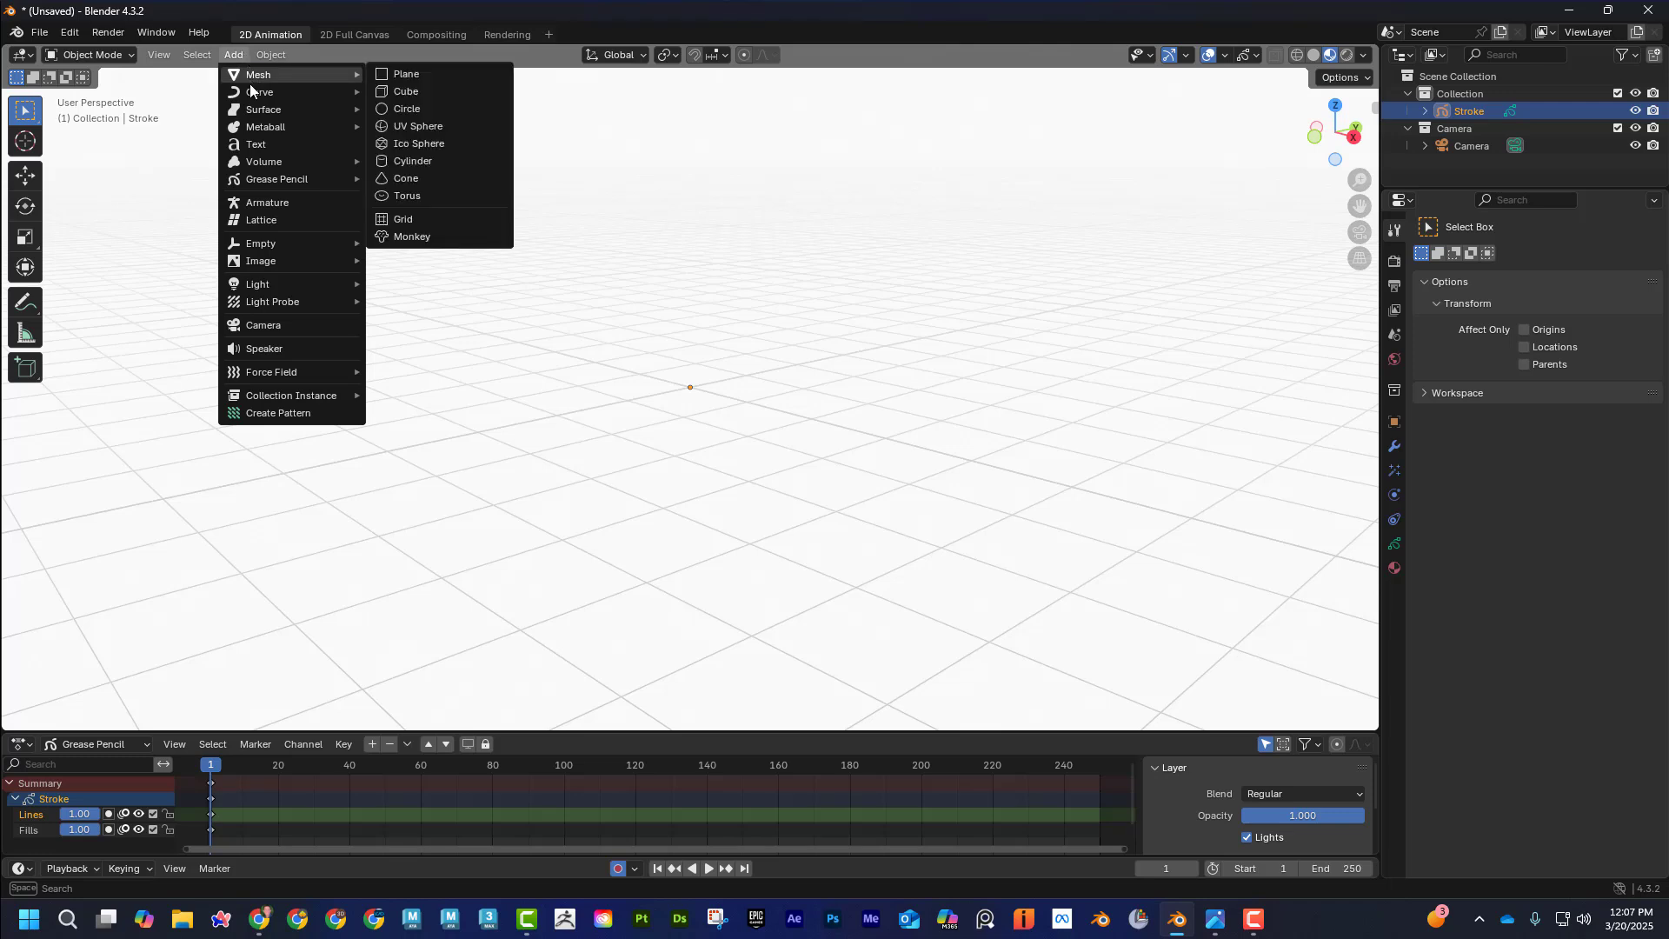
pyautogui.moveTo(297, 259)
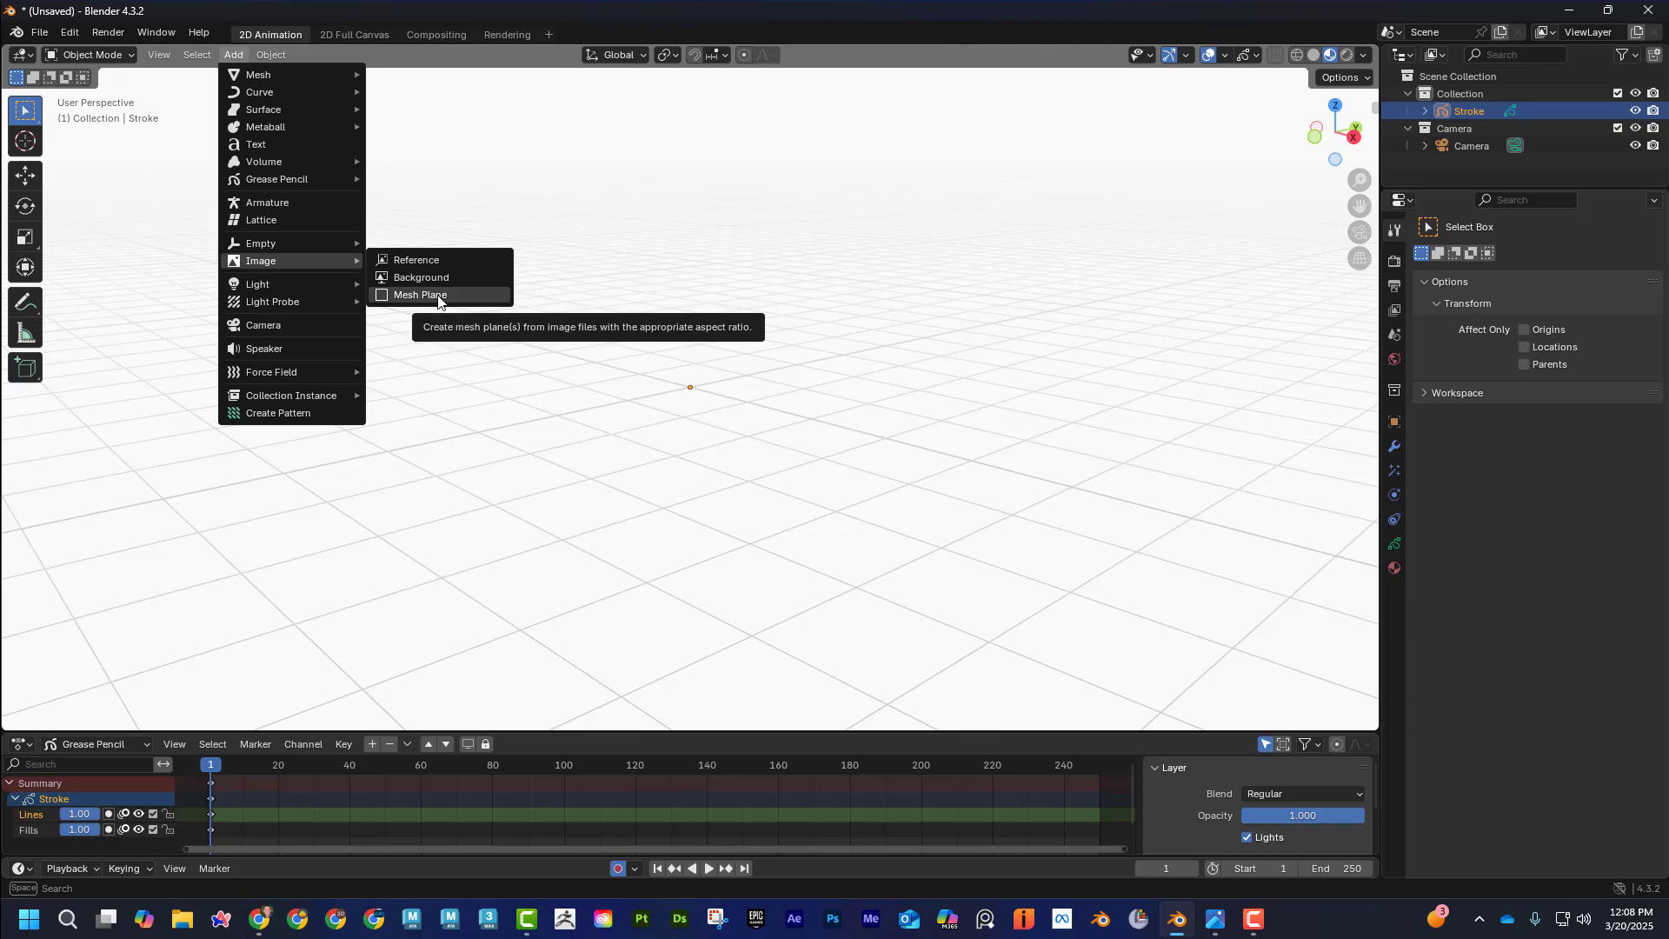
pyautogui.click(611, 258)
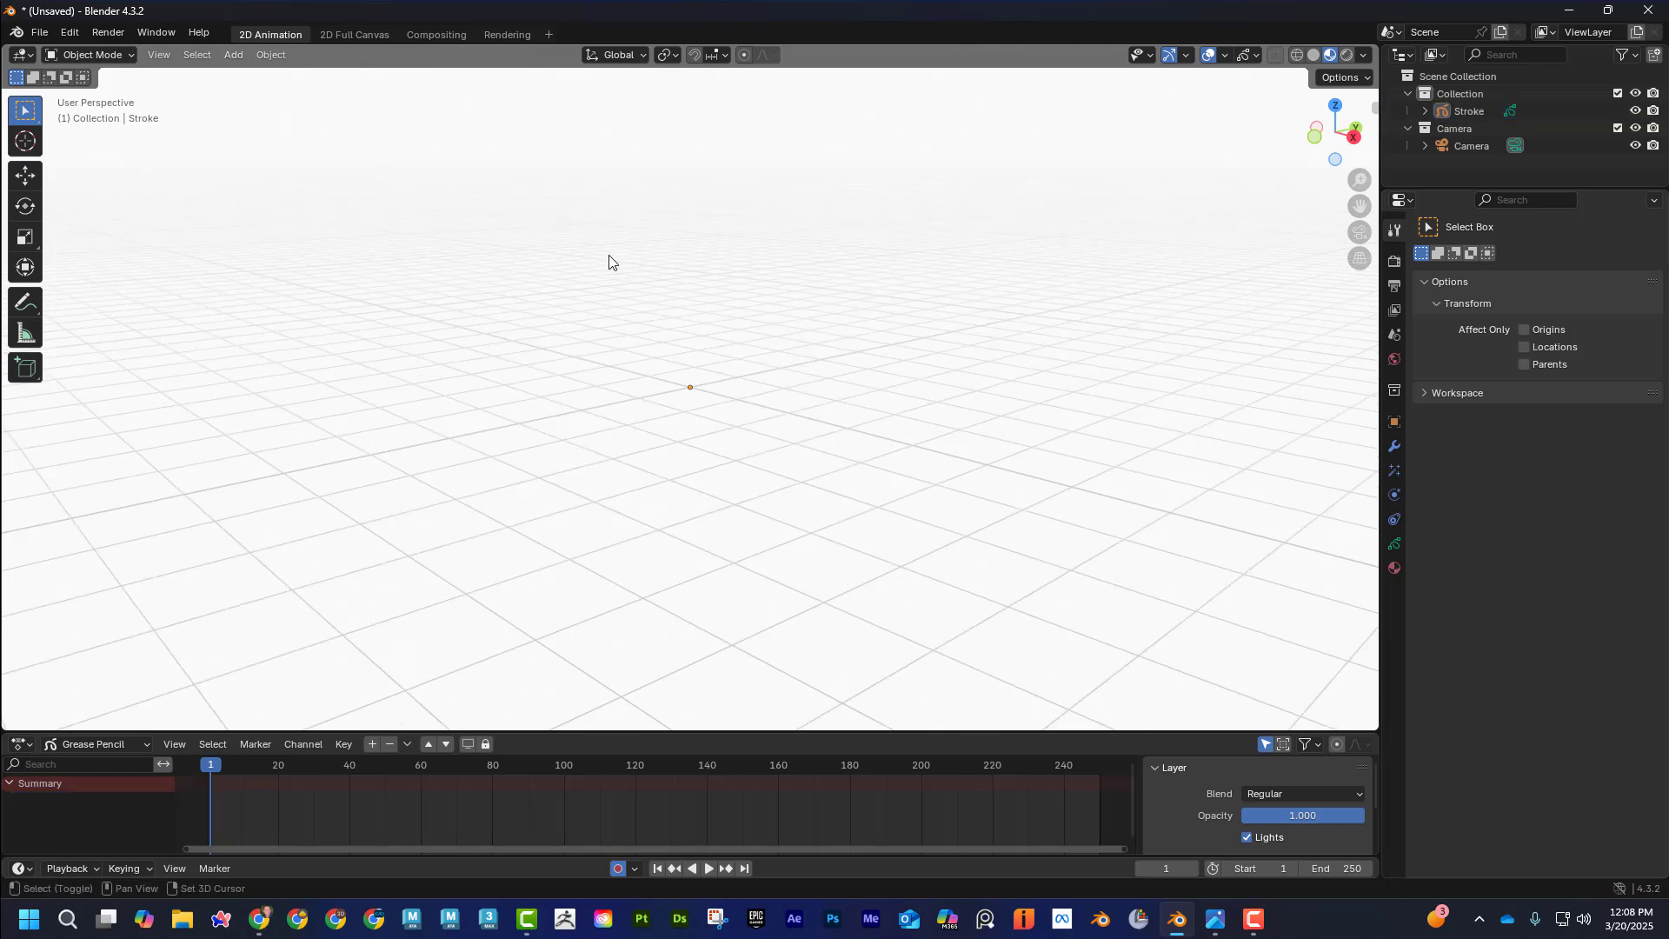
# Add ComicIllustration.jpg to the scene as an image mesh plane
pyautogui.hotkey('shift', 'a')
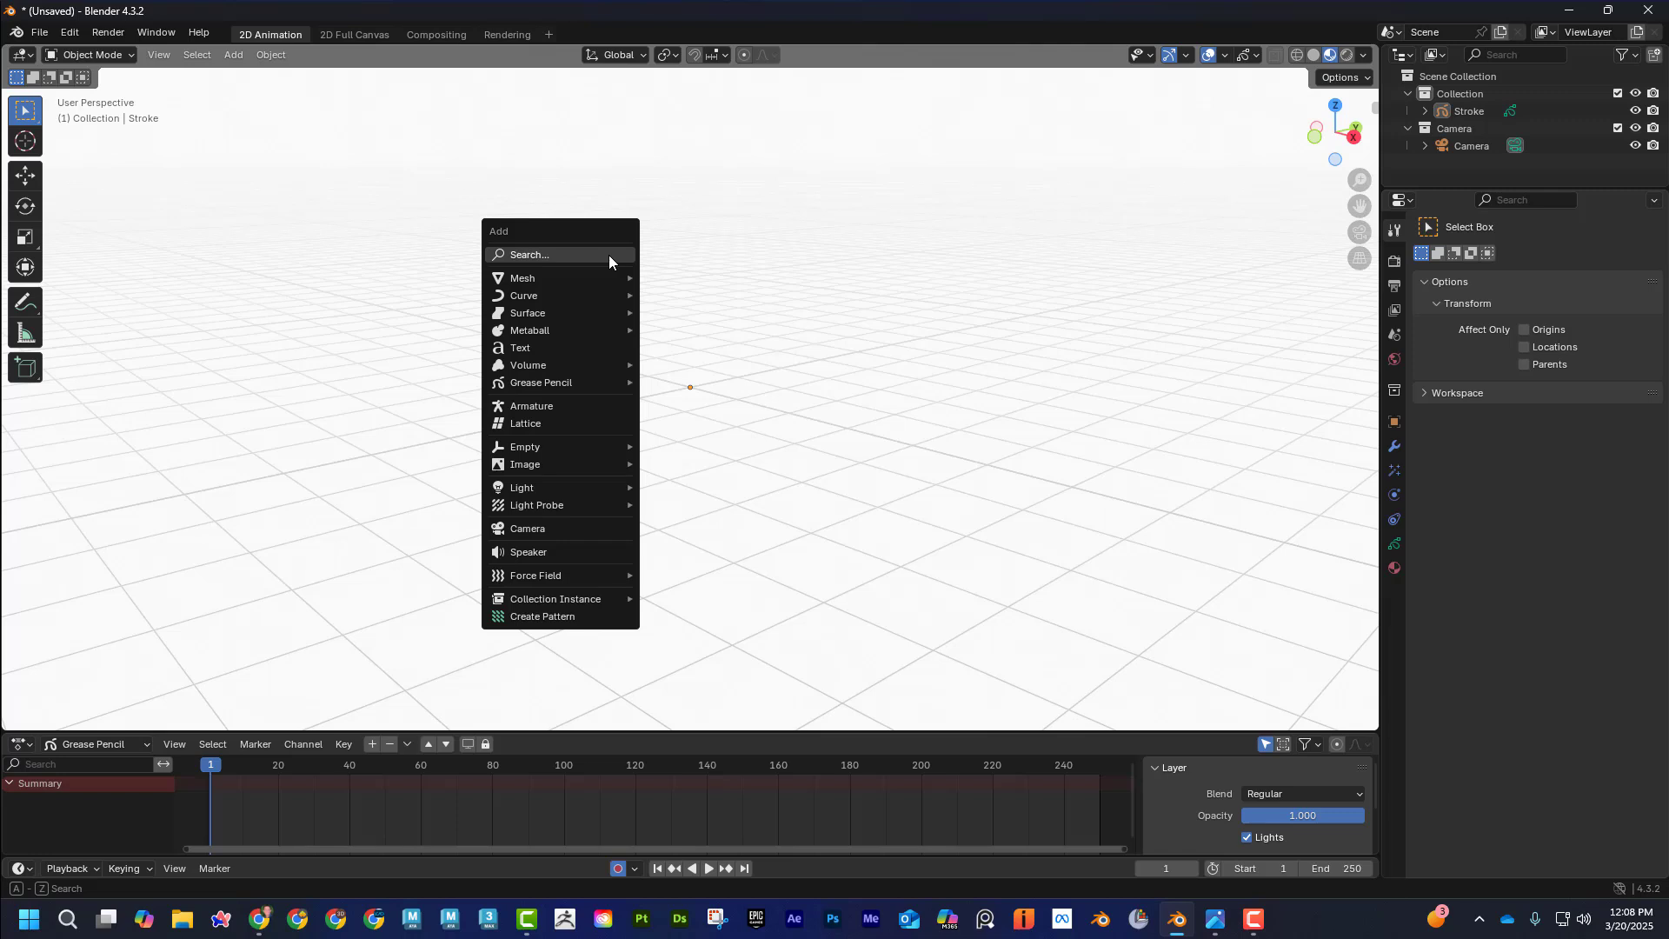
pyautogui.moveTo(598, 463)
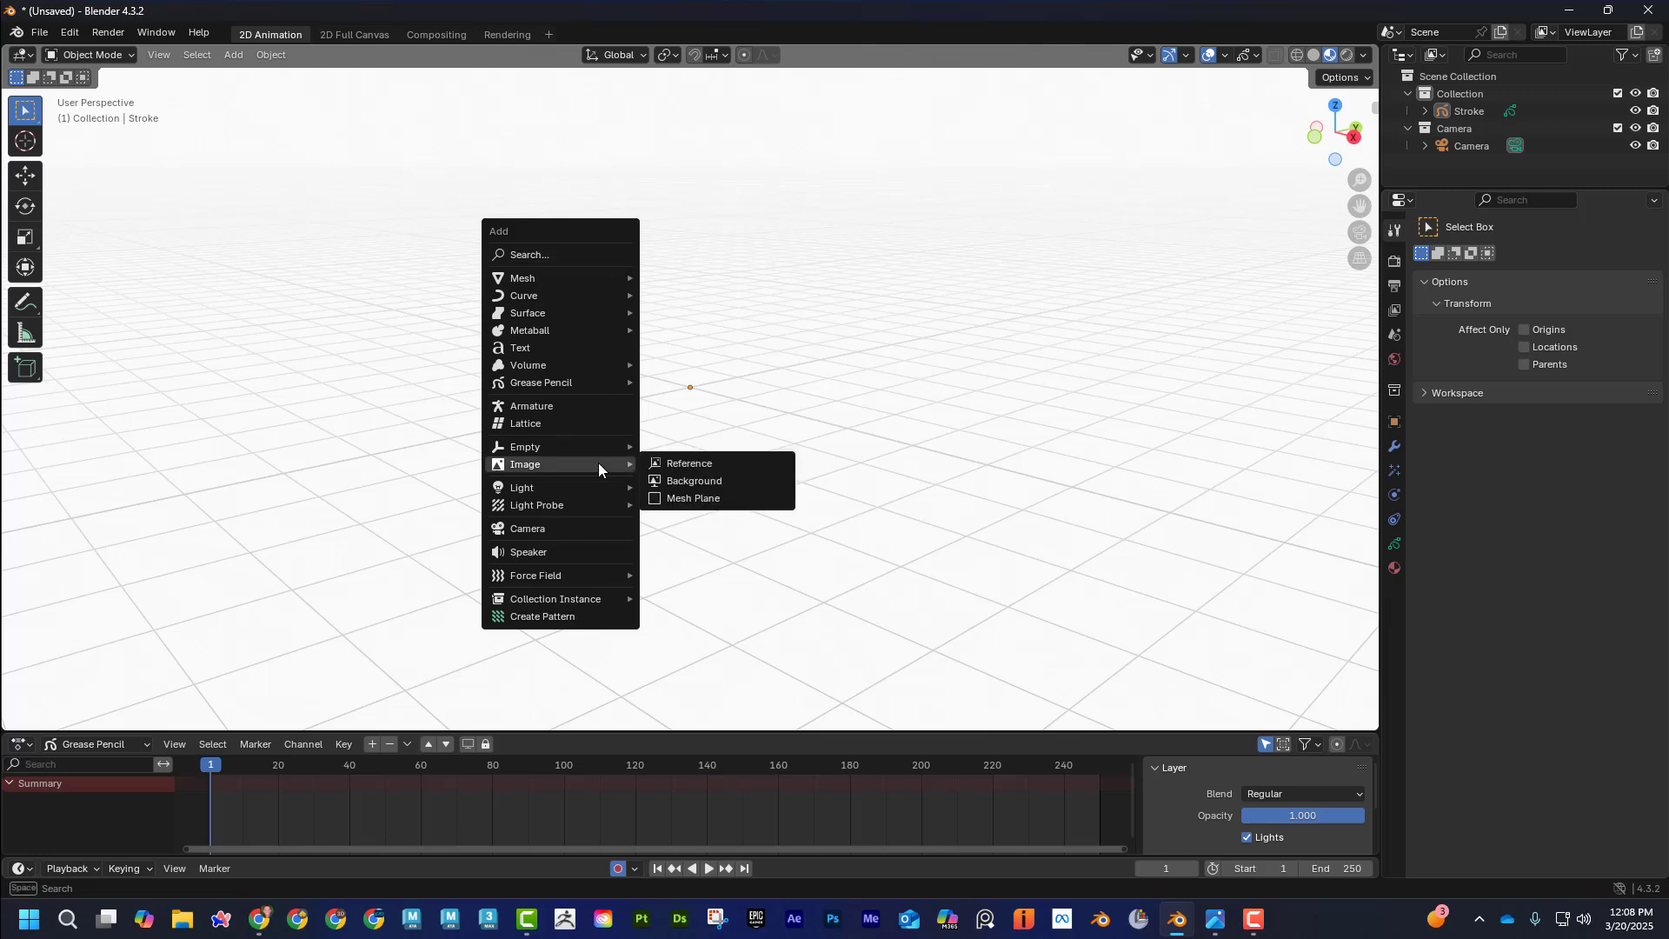
pyautogui.click(737, 493)
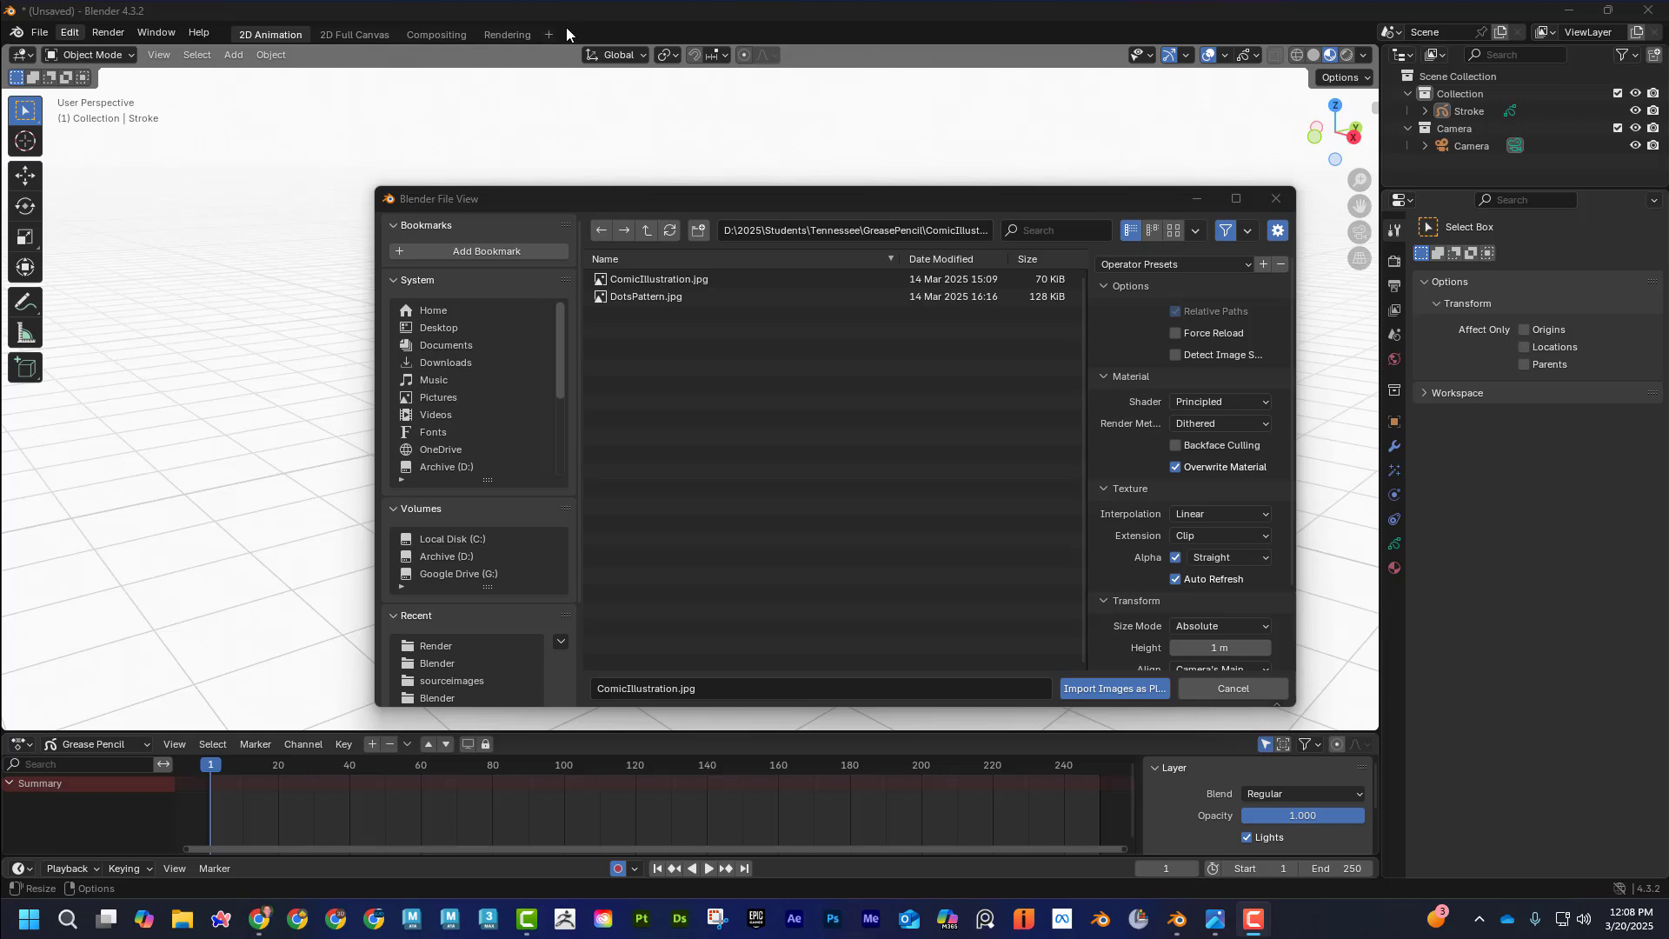
pyautogui.click(660, 279)
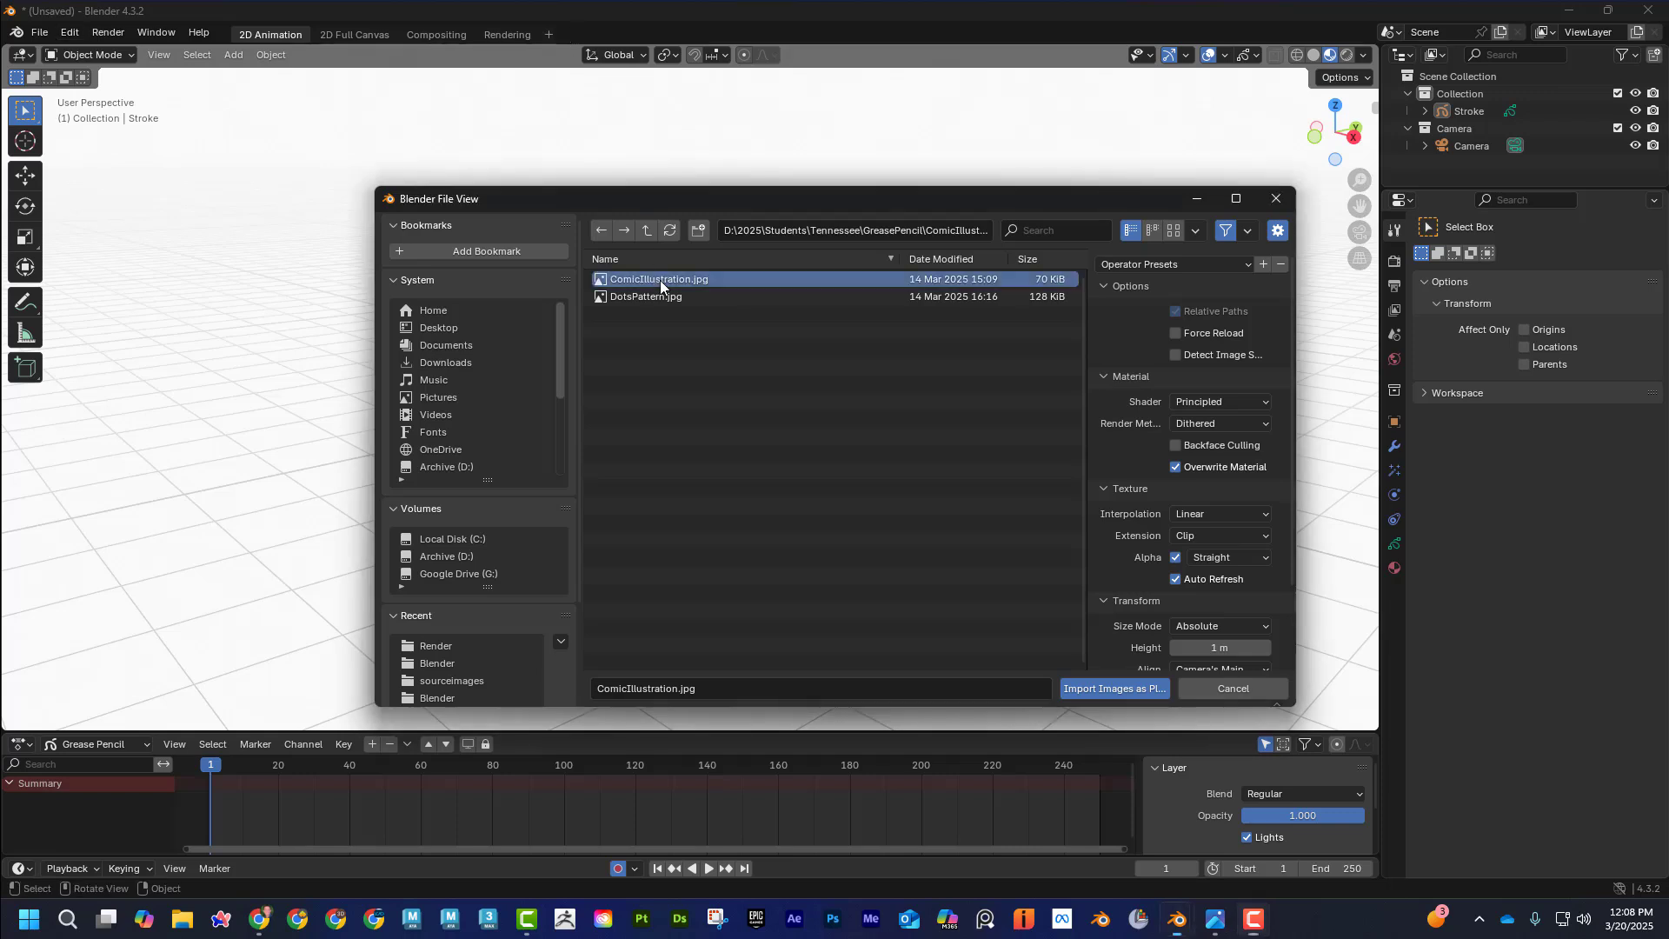
pyautogui.click(1115, 689)
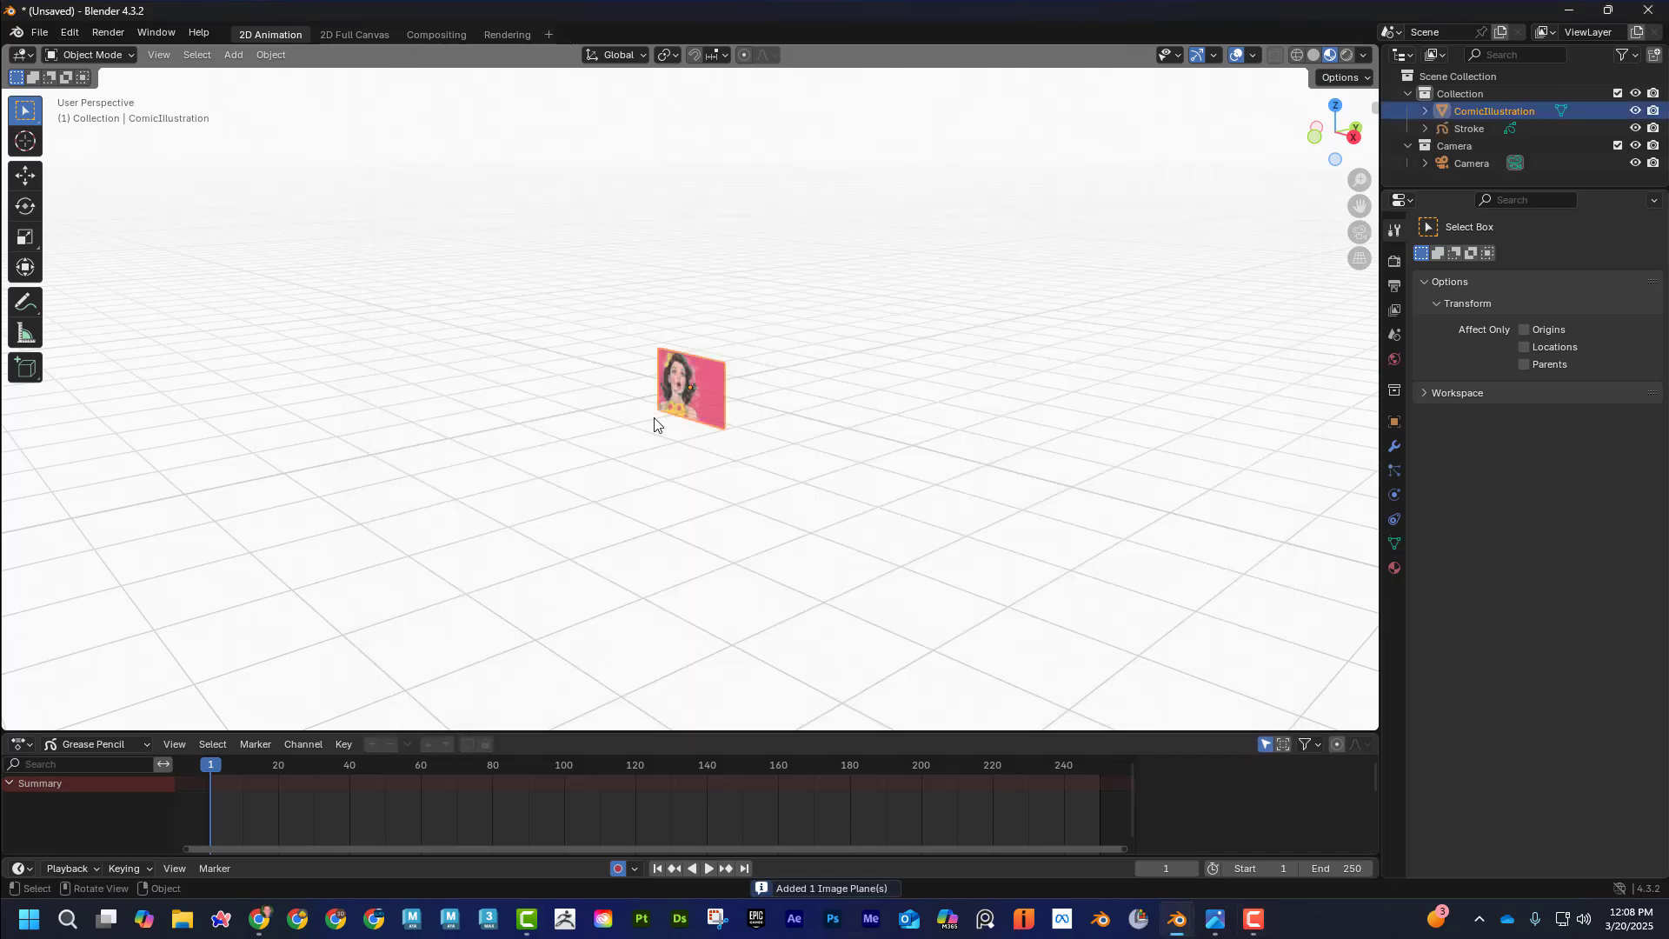
# Scale the illustration plane up about 6.2 times and look at it in the front orthographic view
pyautogui.press('s')
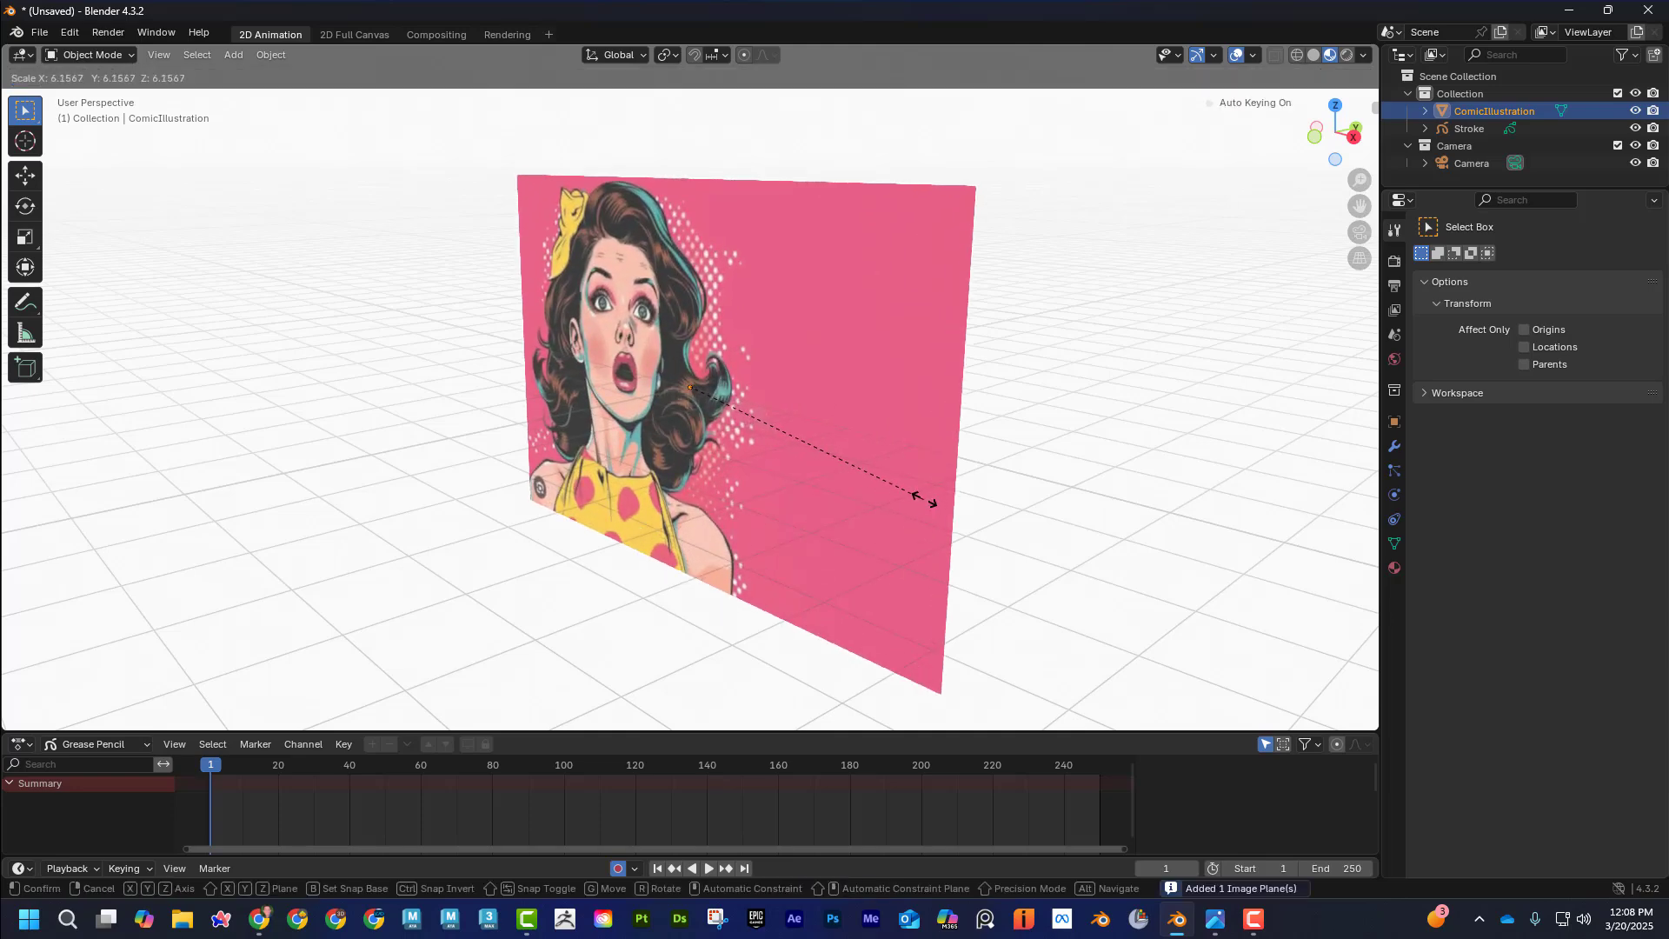
pyautogui.click(937, 501)
pyautogui.moveTo(651, 475)
pyautogui.mouseDown(button='middle')
pyautogui.moveTo(807, 480)
pyautogui.moveTo(672, 487)
pyautogui.mouseUp(button='middle')
pyautogui.press('KP_1')
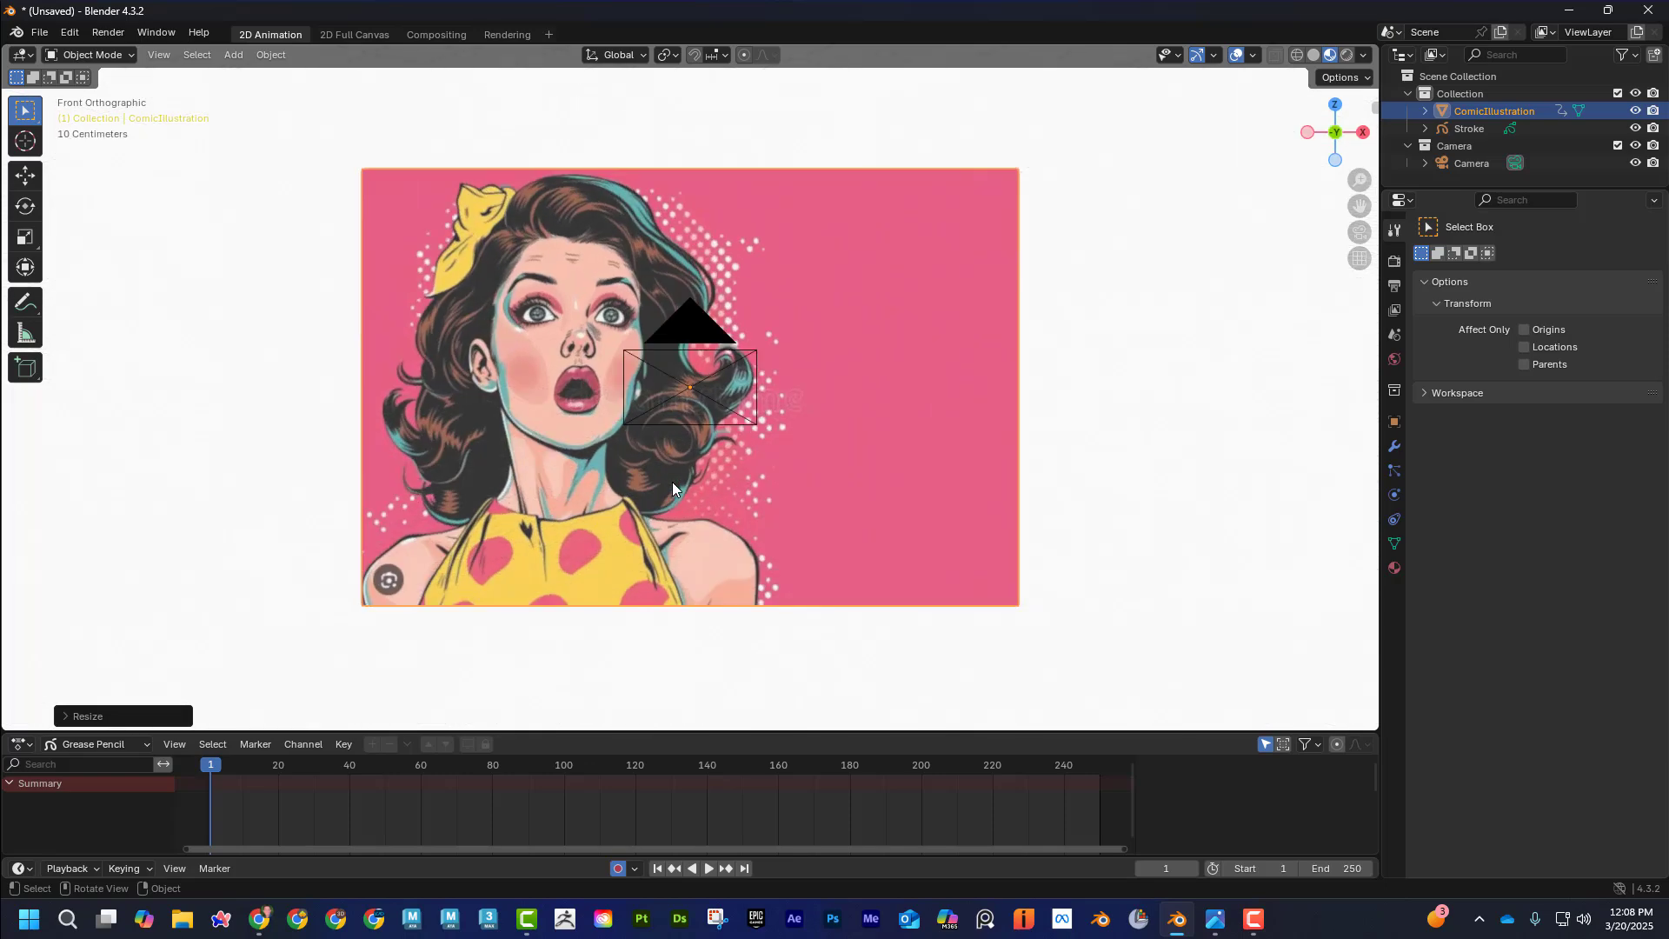
# In the camera view, scale the illustration plane by about 0.71 so it fits inside the camera frame
pyautogui.press('KP_0')
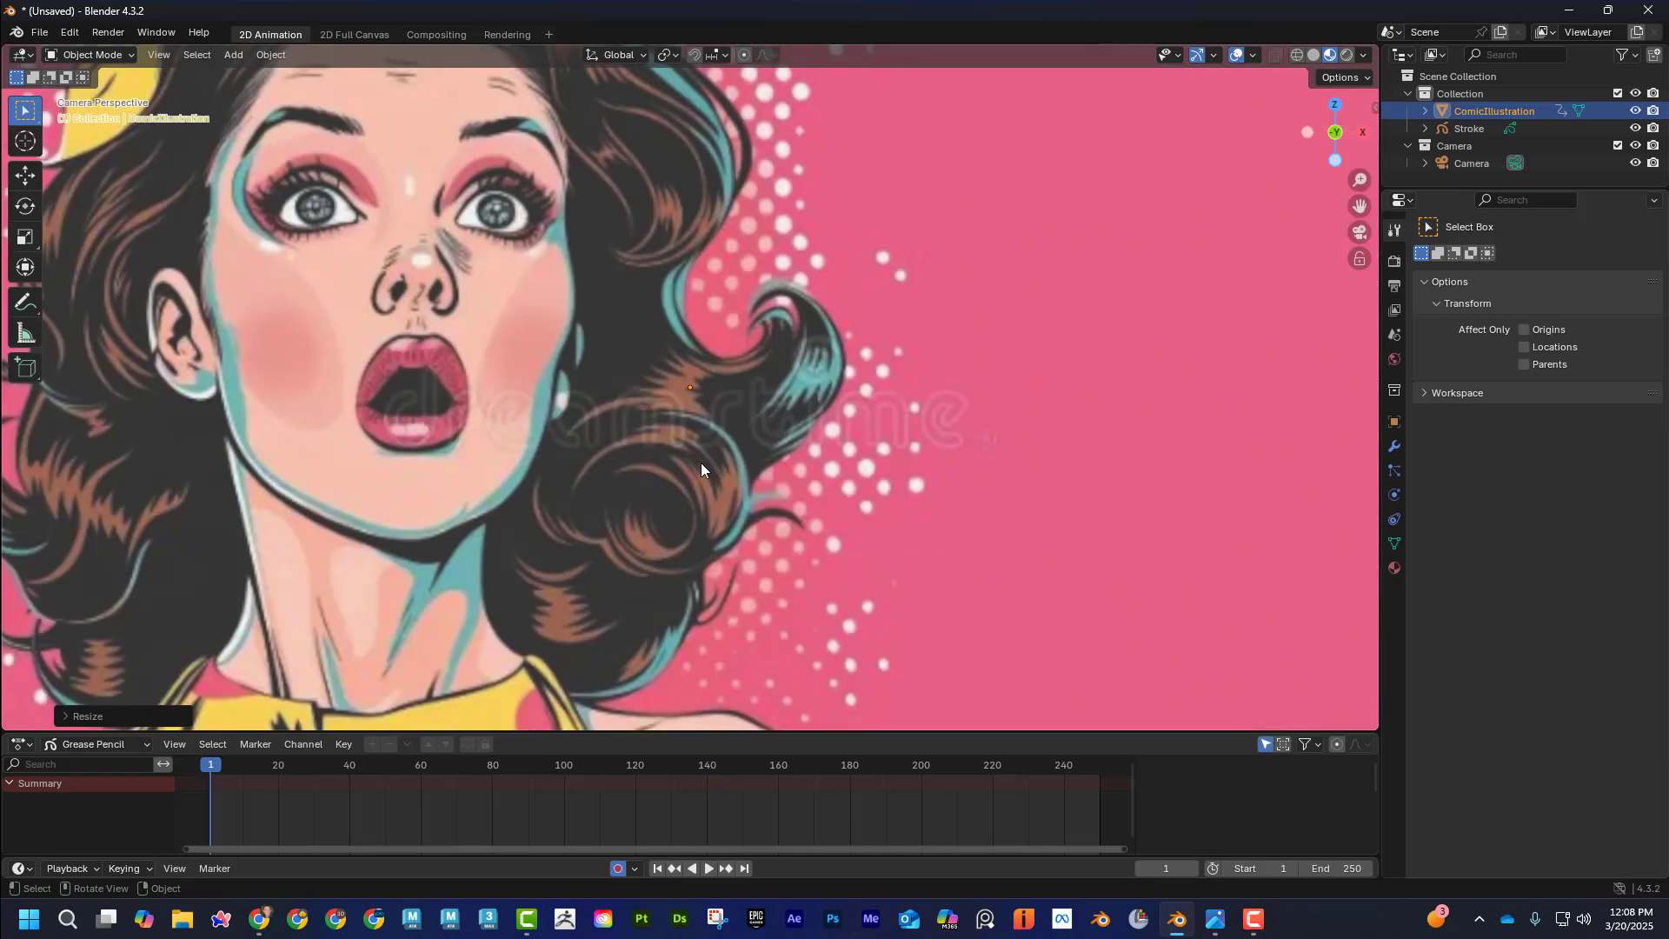
pyautogui.scroll(-4, 693, 431)
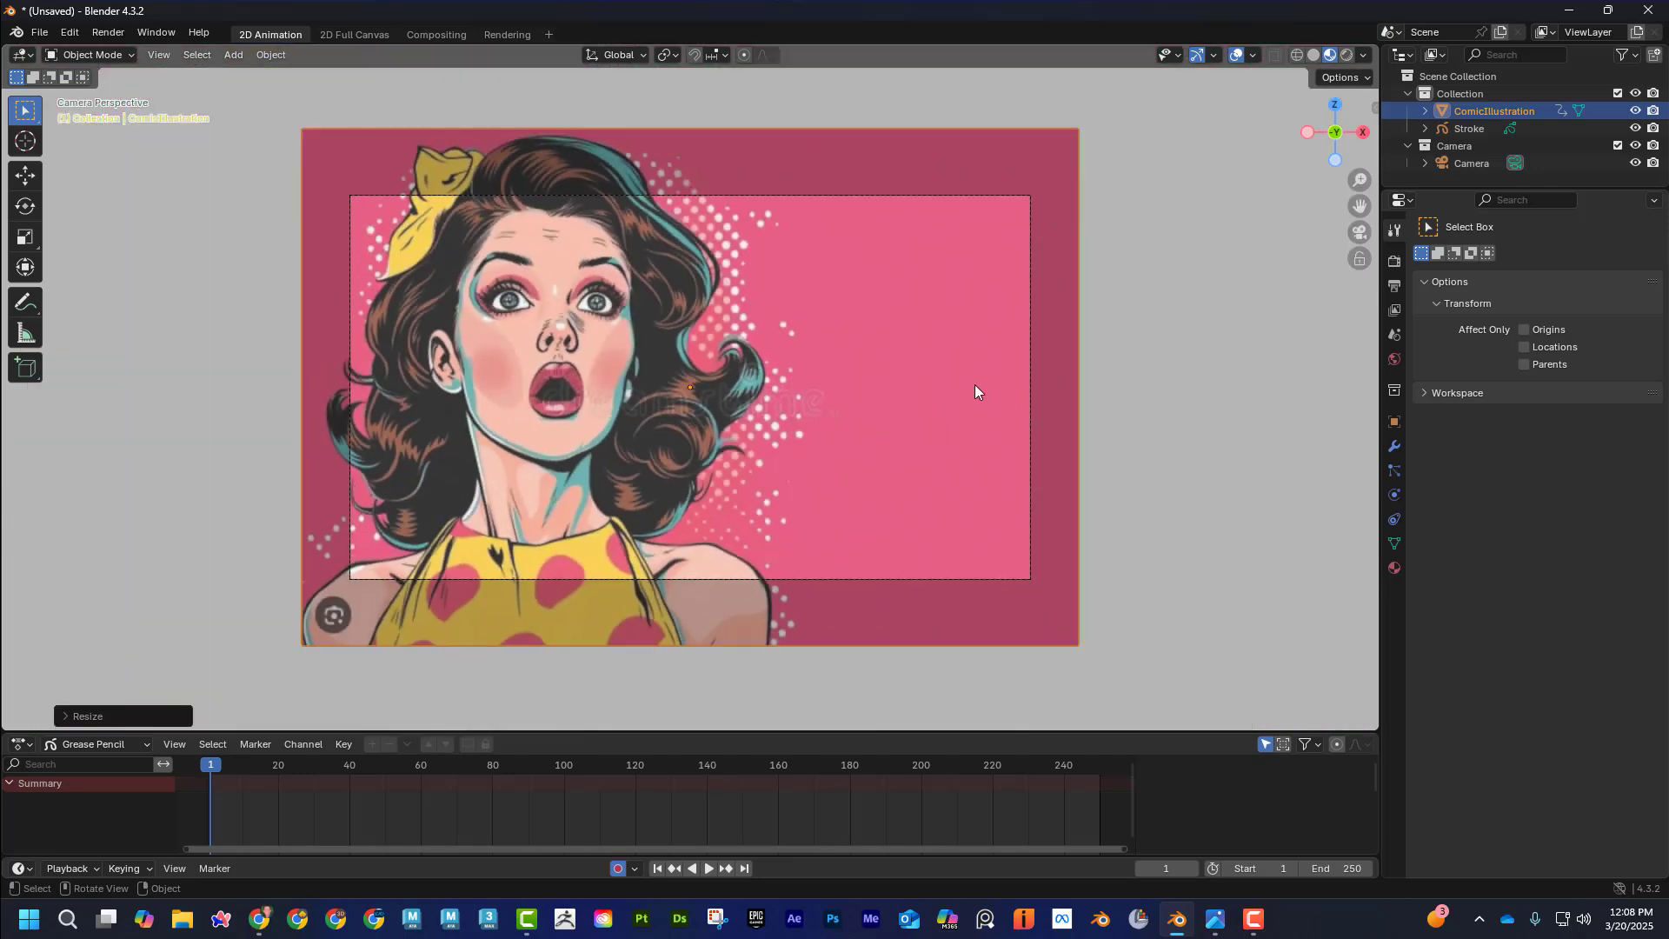
pyautogui.press('s')
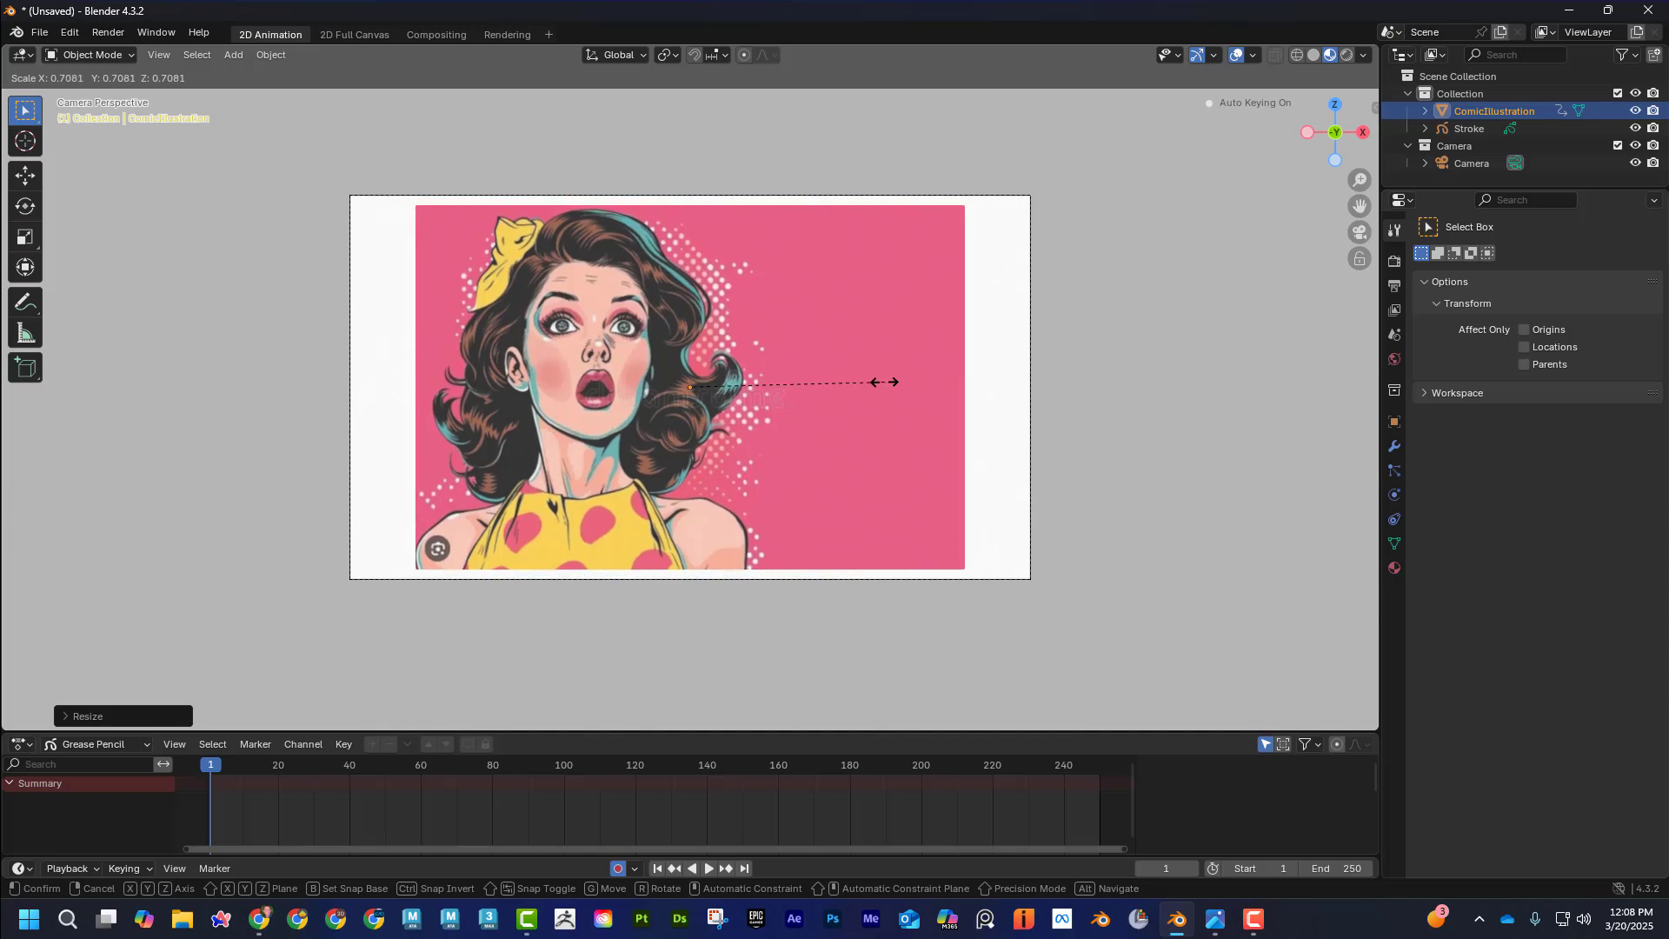
pyautogui.click(884, 383)
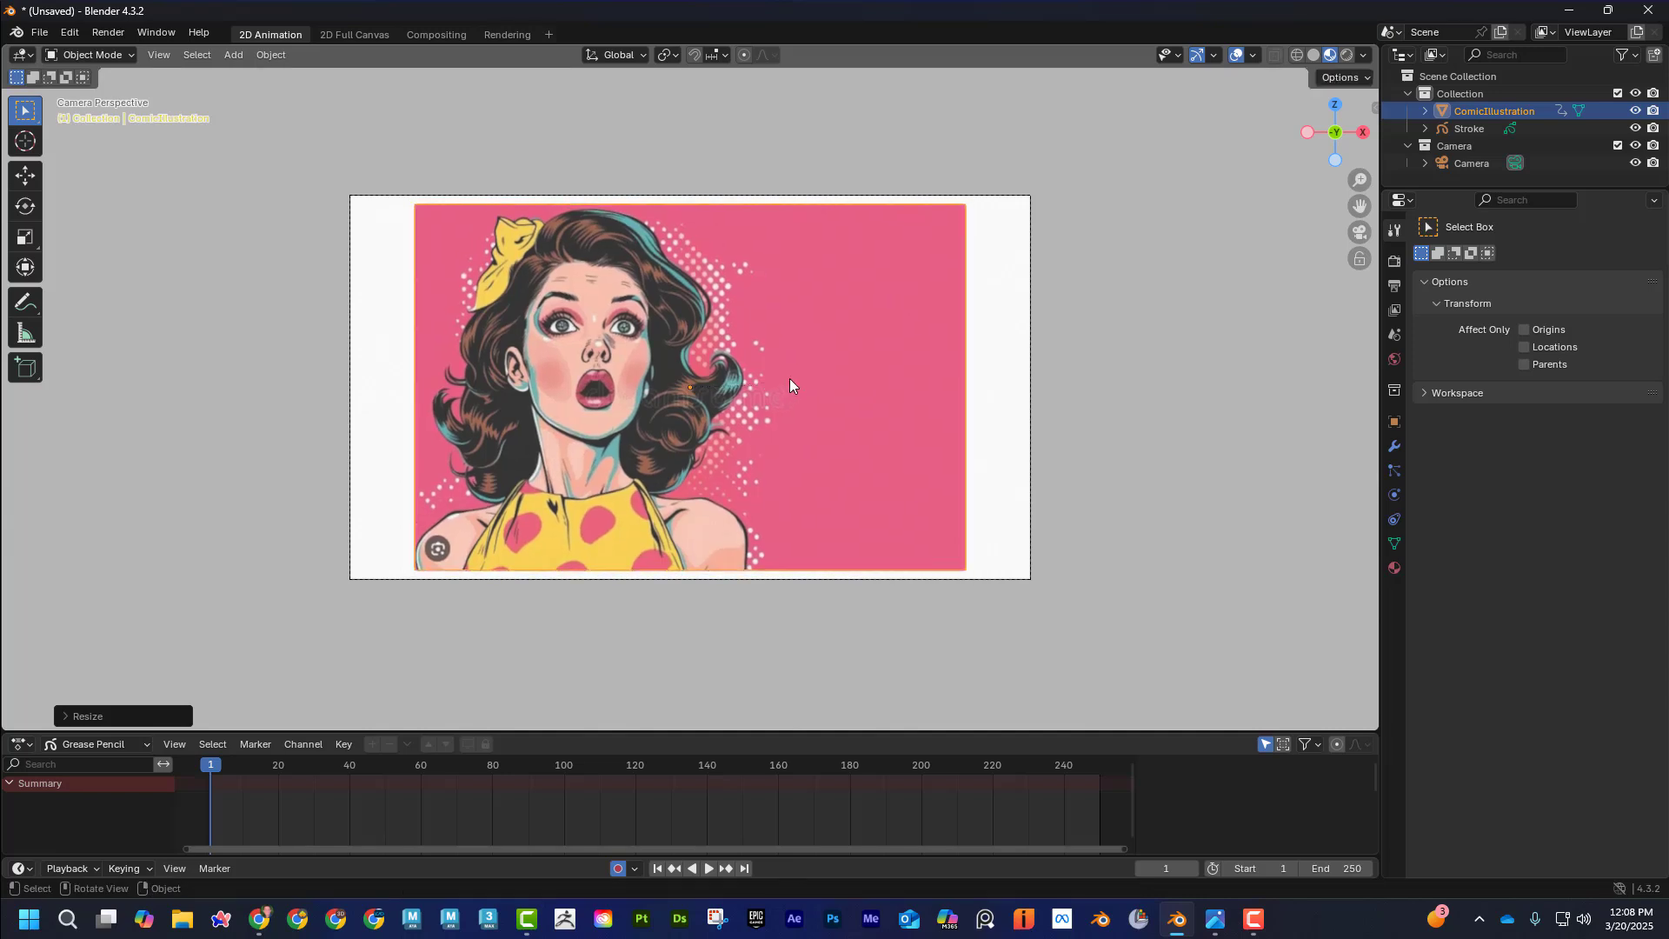
# Scale the illustration plane down by about 0.77 in the camera view, leaving a wider margin around it
pyautogui.scroll(2, 789, 380)
pyautogui.scroll(1, 790, 380)
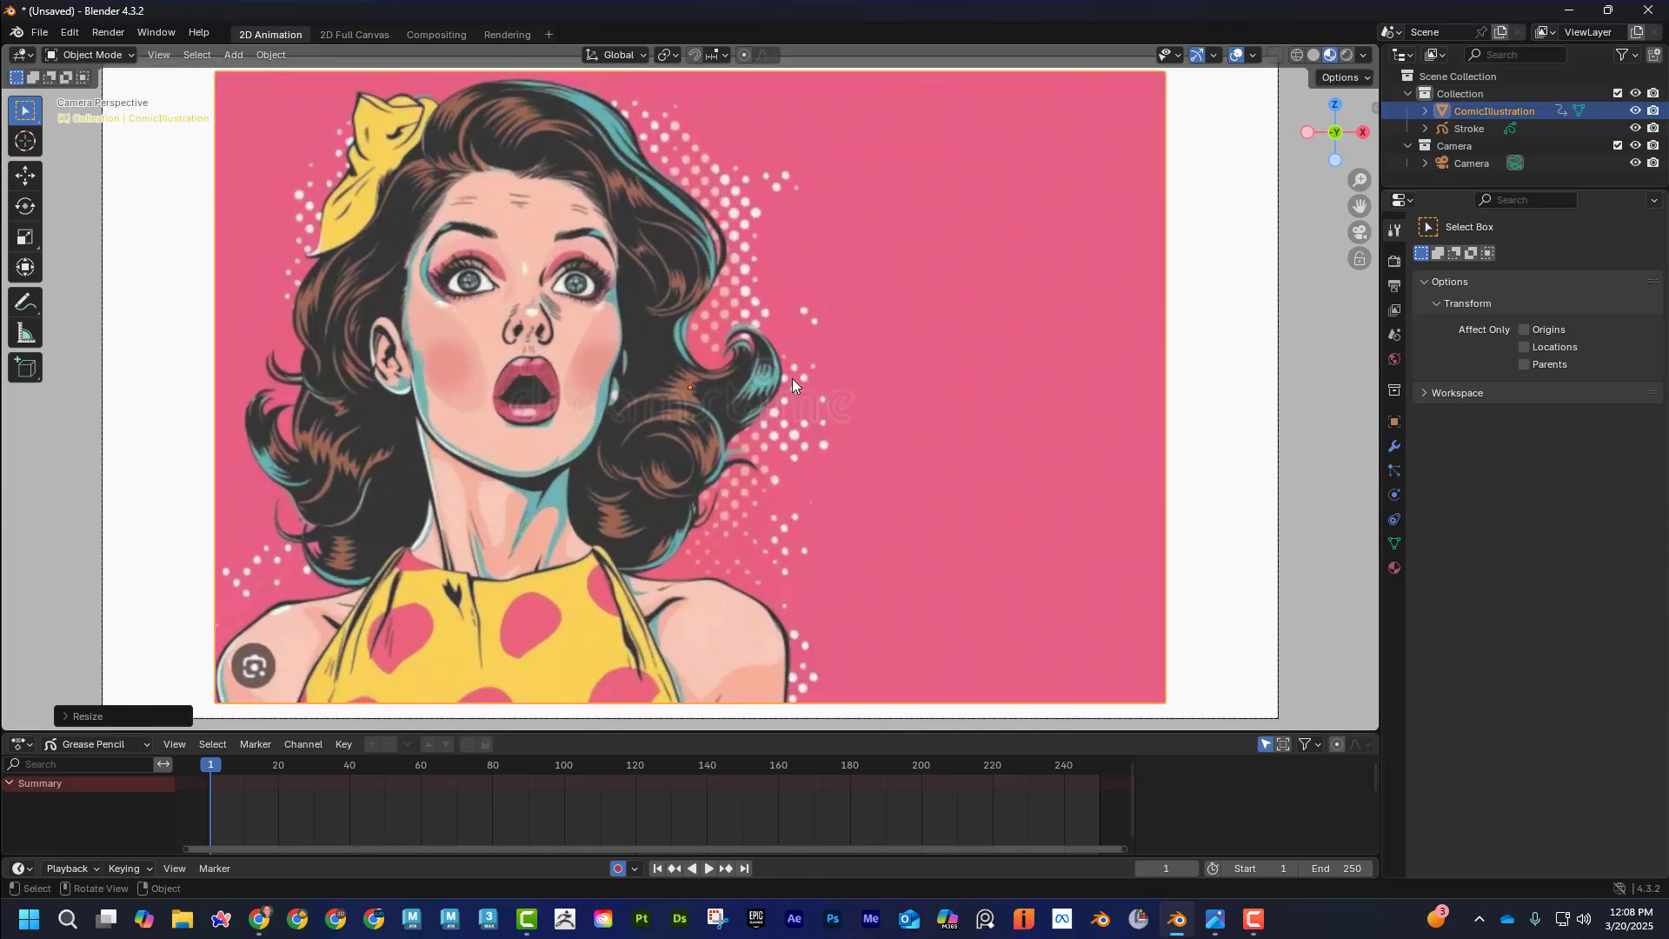
pyautogui.scroll(-1, 792, 380)
pyautogui.scroll(1, 792, 380)
pyautogui.scroll(1, 768, 379)
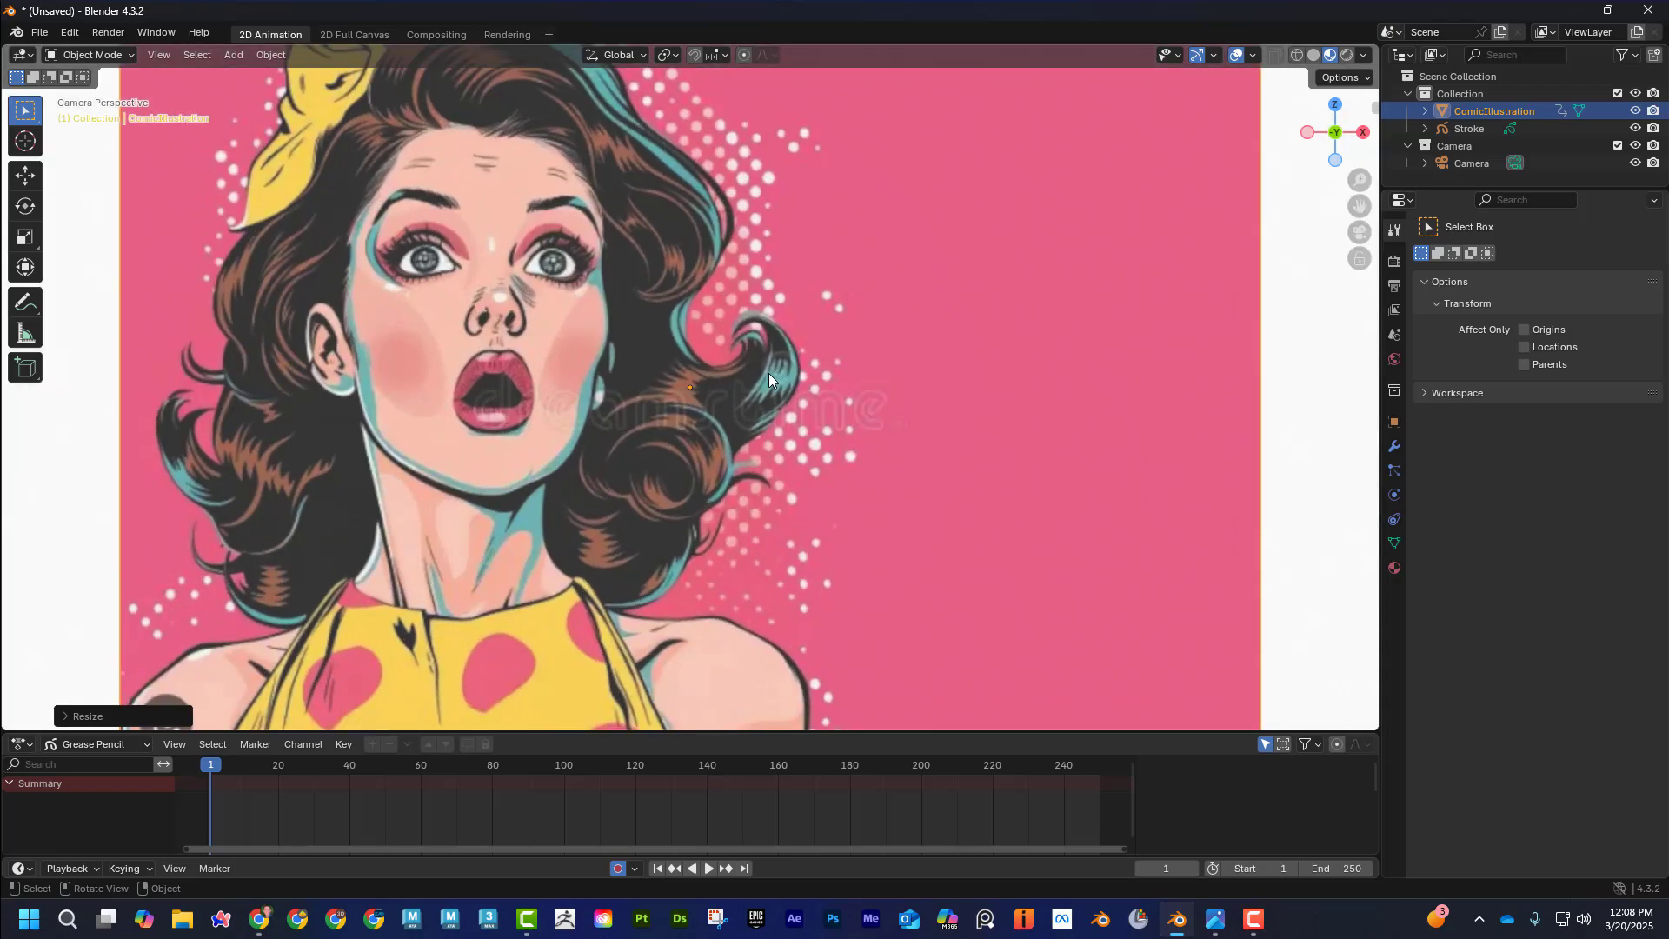
pyautogui.press('s')
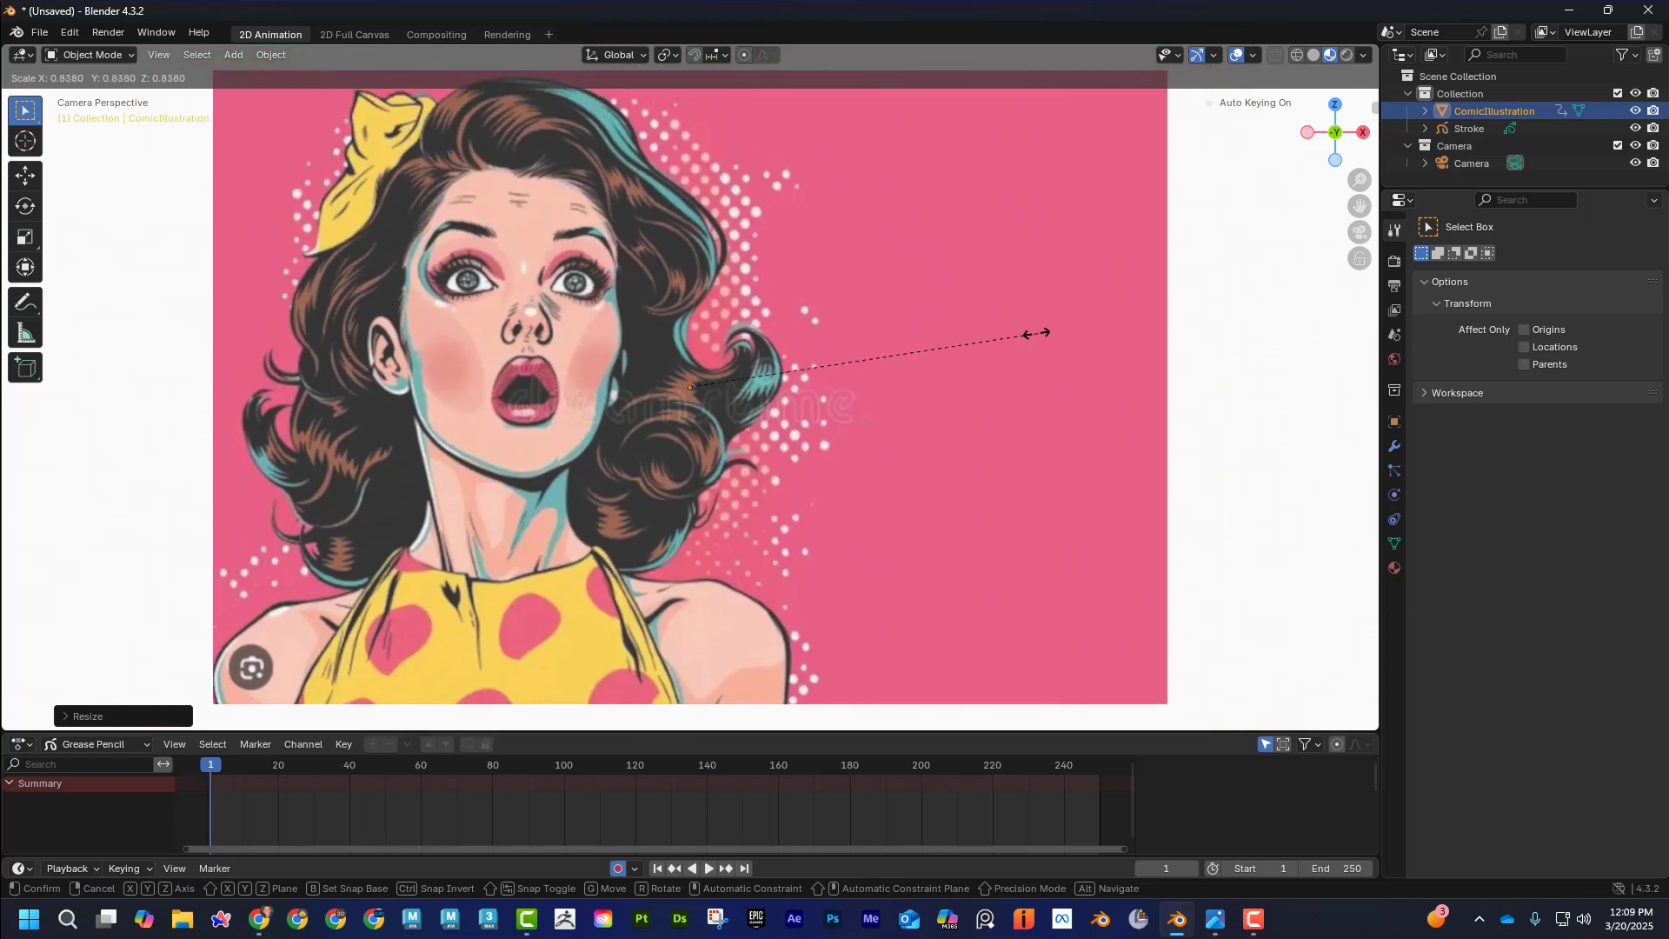
pyautogui.click(1013, 339)
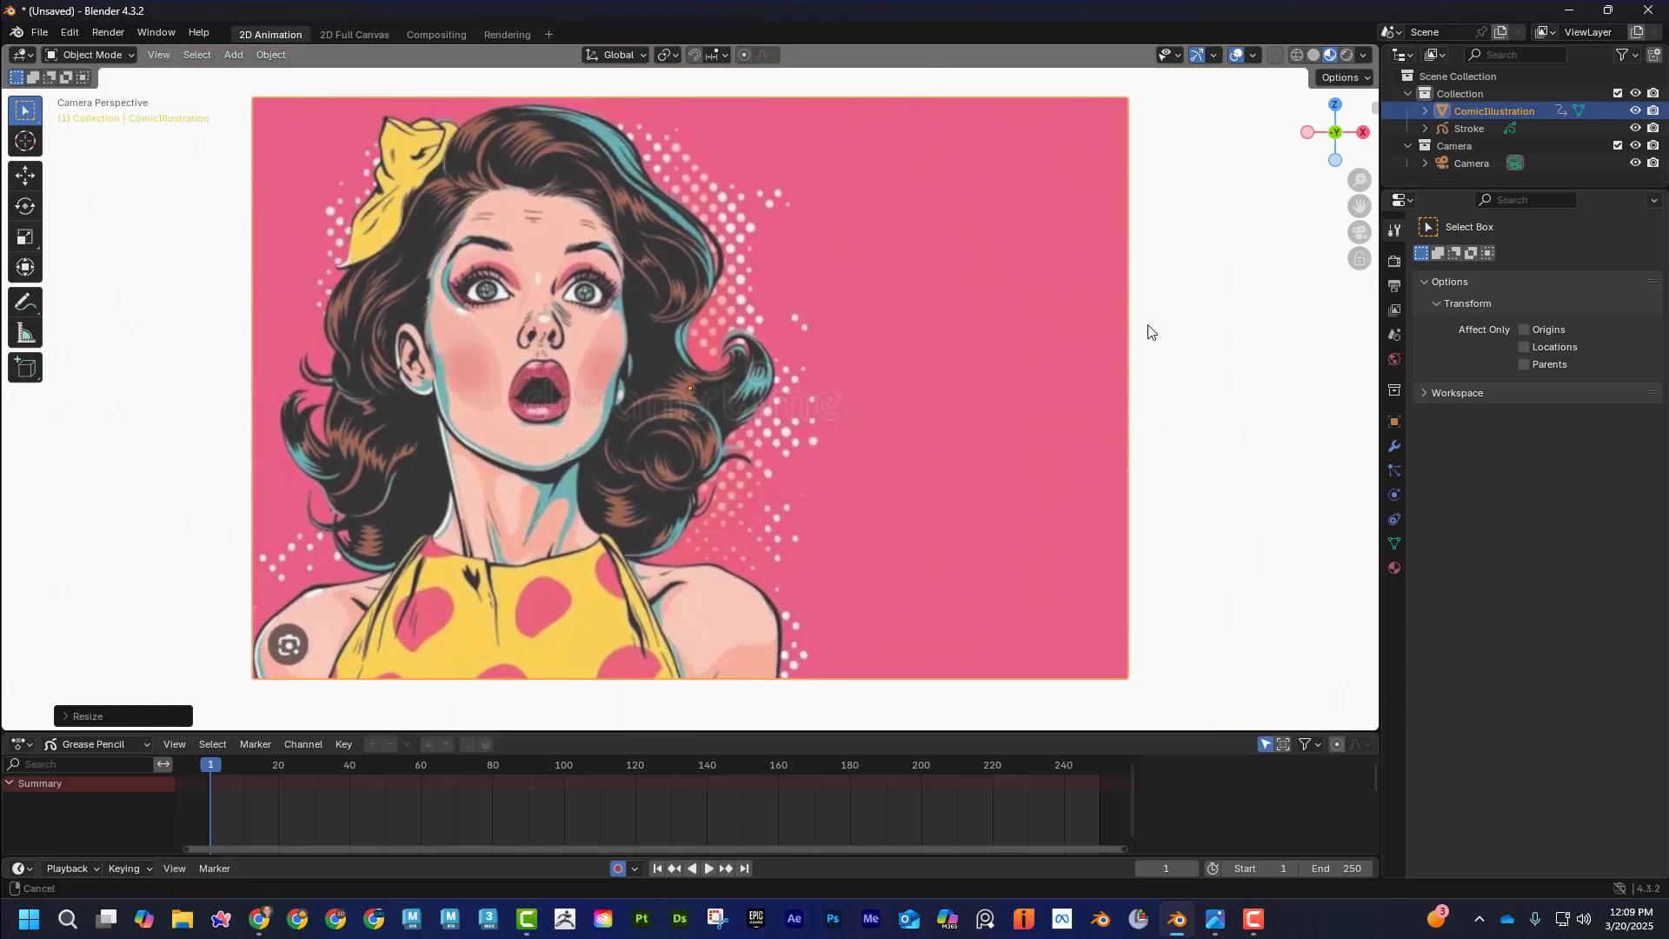
pyautogui.moveTo(1147, 339)
pyautogui.keyDown('shift'); pyautogui.mouseDown(button='middle')
pyautogui.moveTo(1091, 346)
pyautogui.moveTo(1154, 348)
pyautogui.mouseUp(button='middle'); pyautogui.keyUp('shift')
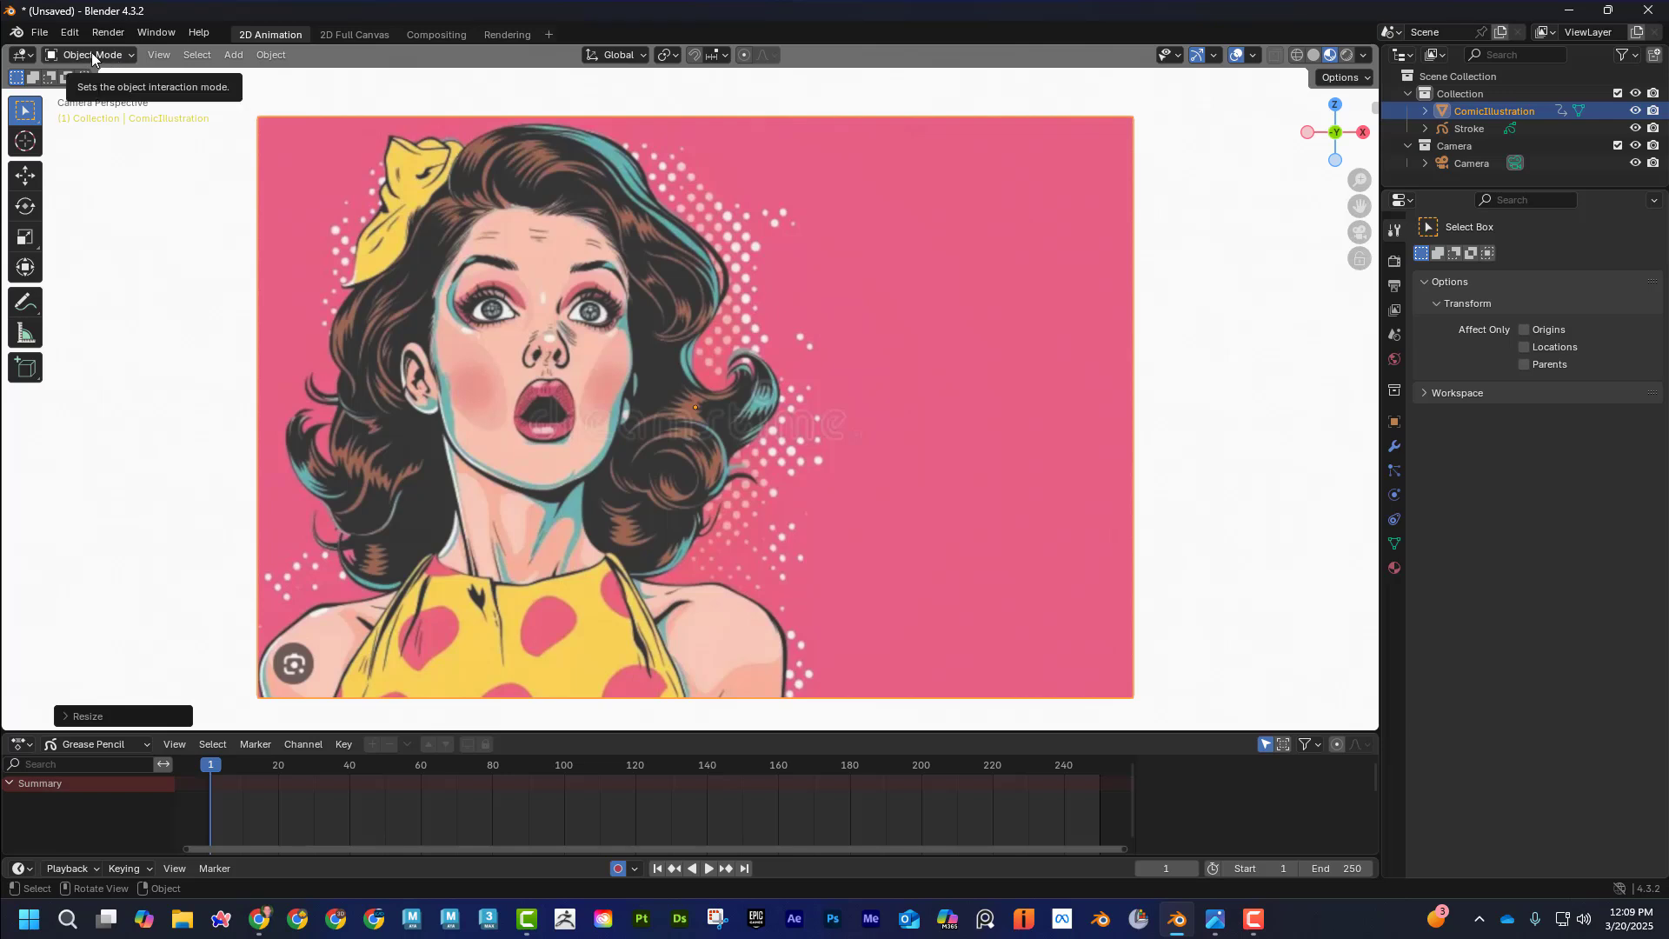
# Enlarge the Outliner area, select the Stroke object and examine its Grease Pencil layers and material slots
pyautogui.moveTo(1446, 189); pyautogui.dragTo(1446, 227)
pyautogui.click(1467, 129)
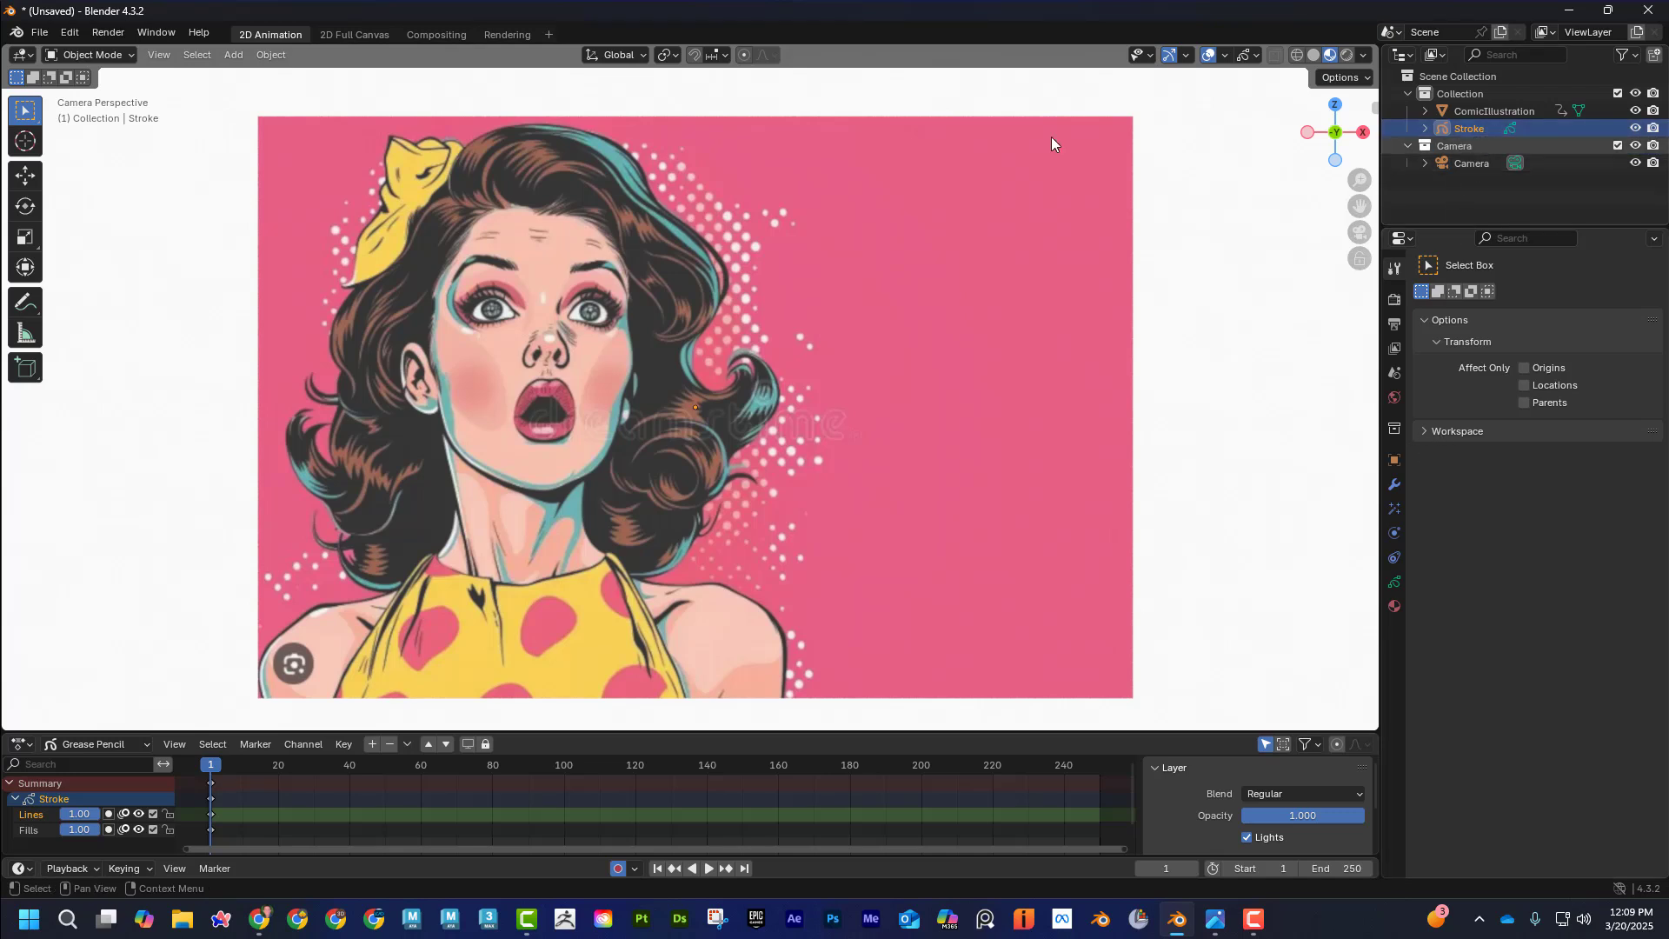
pyautogui.click(39, 32)
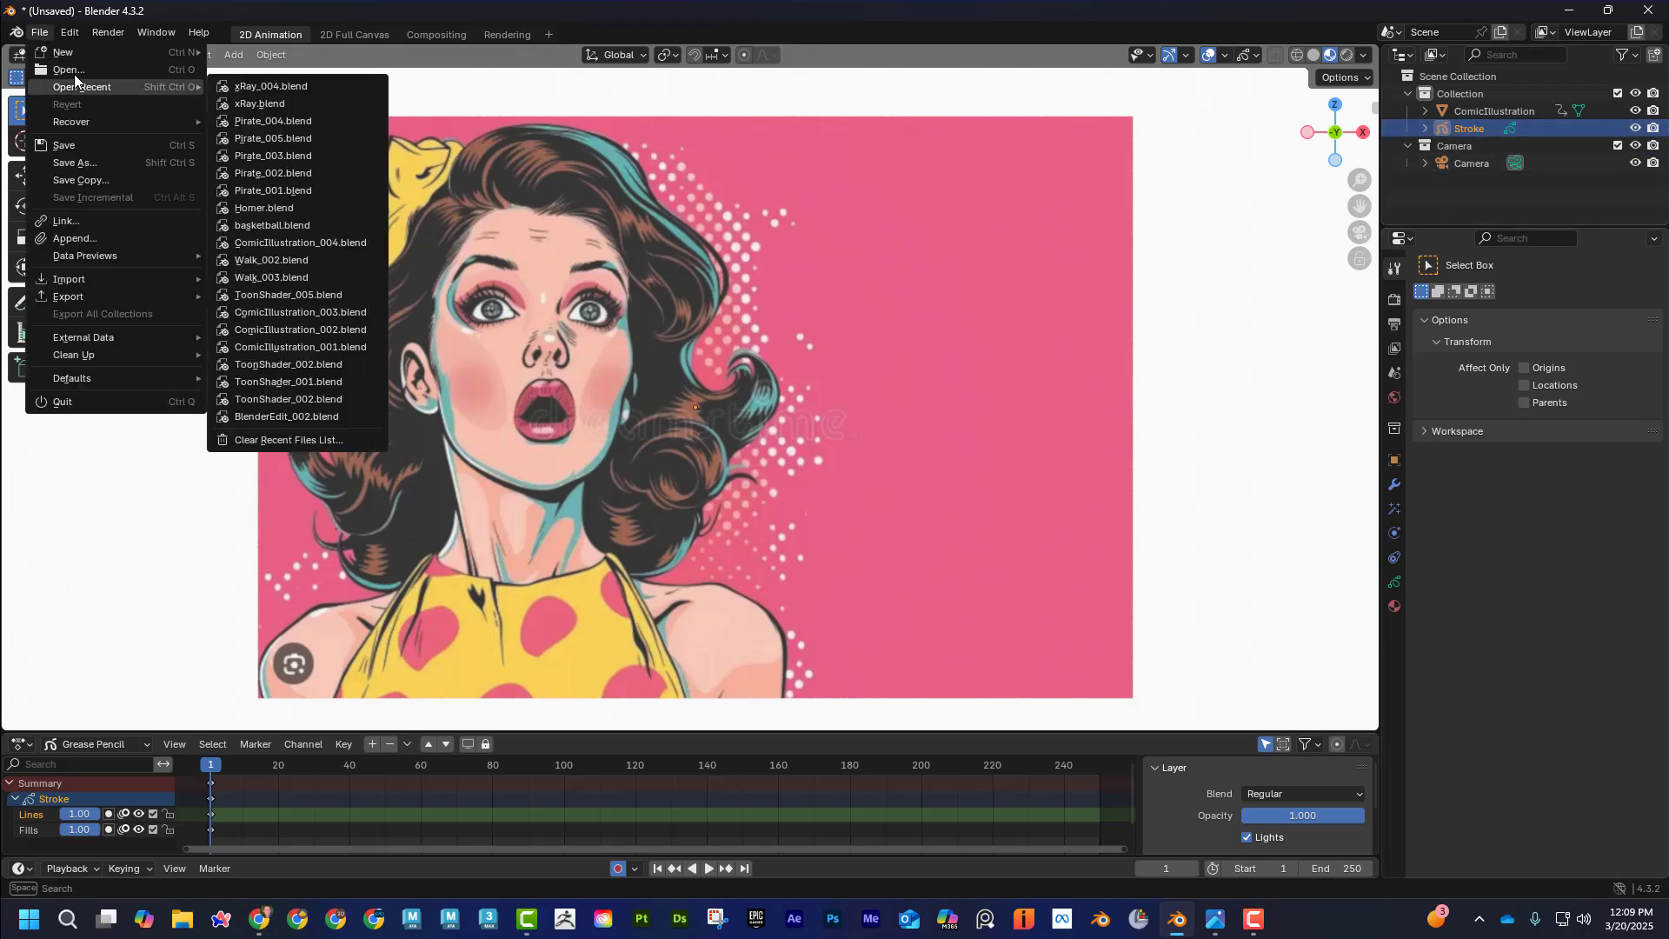
pyautogui.moveTo(74, 58)
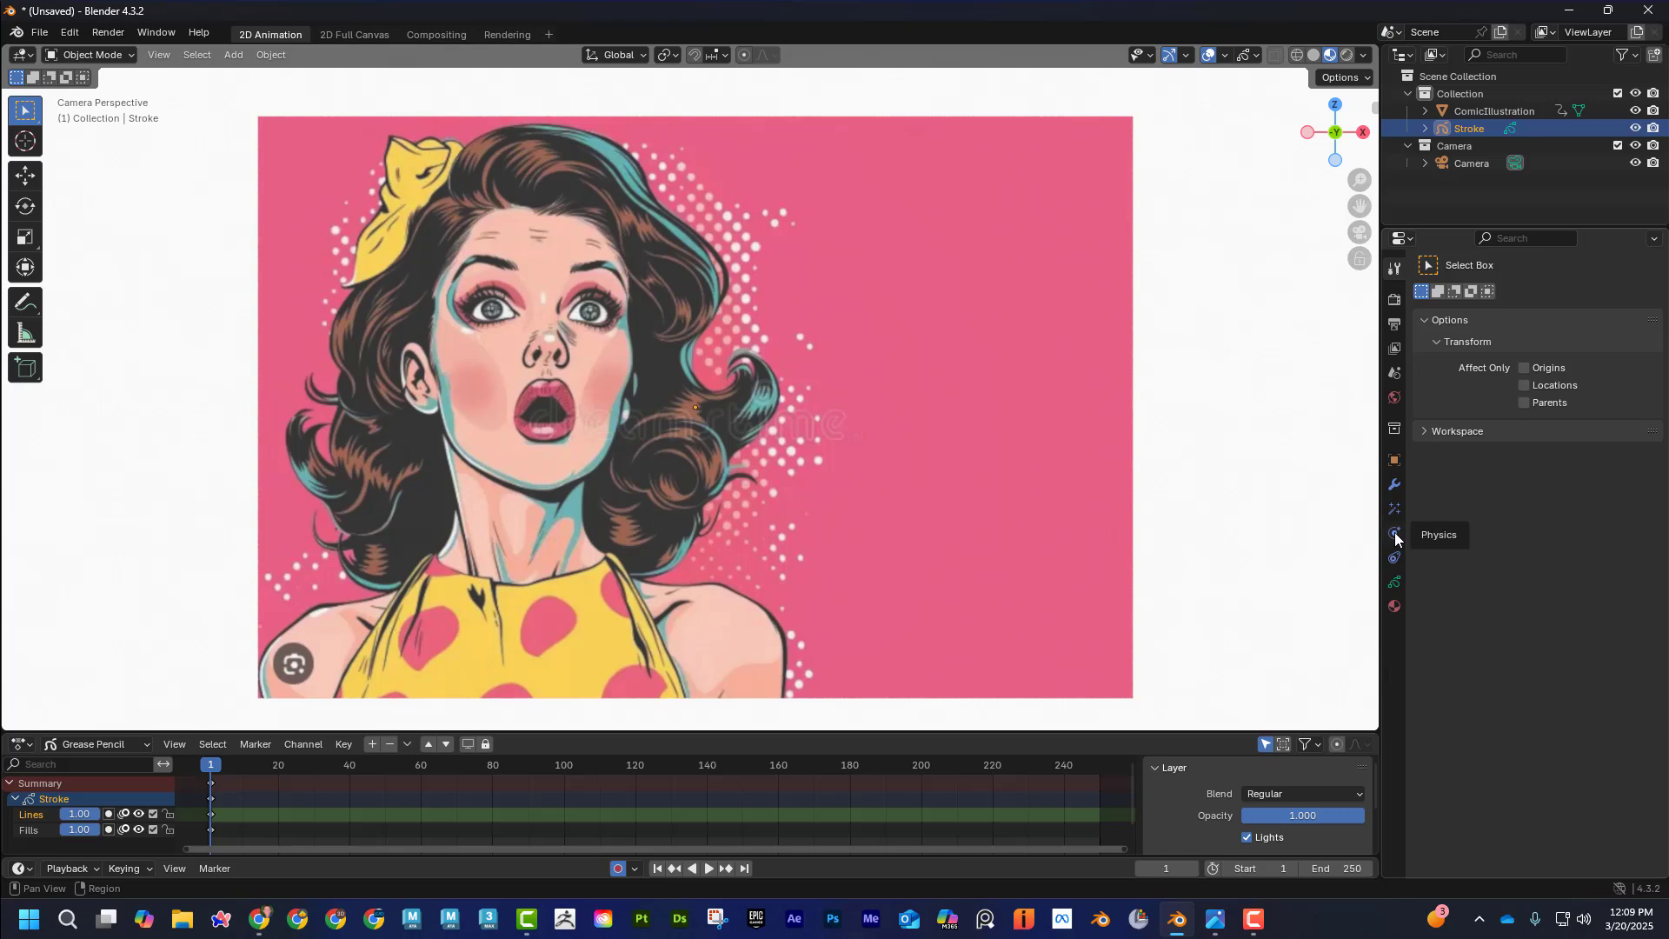
pyautogui.click(1395, 582)
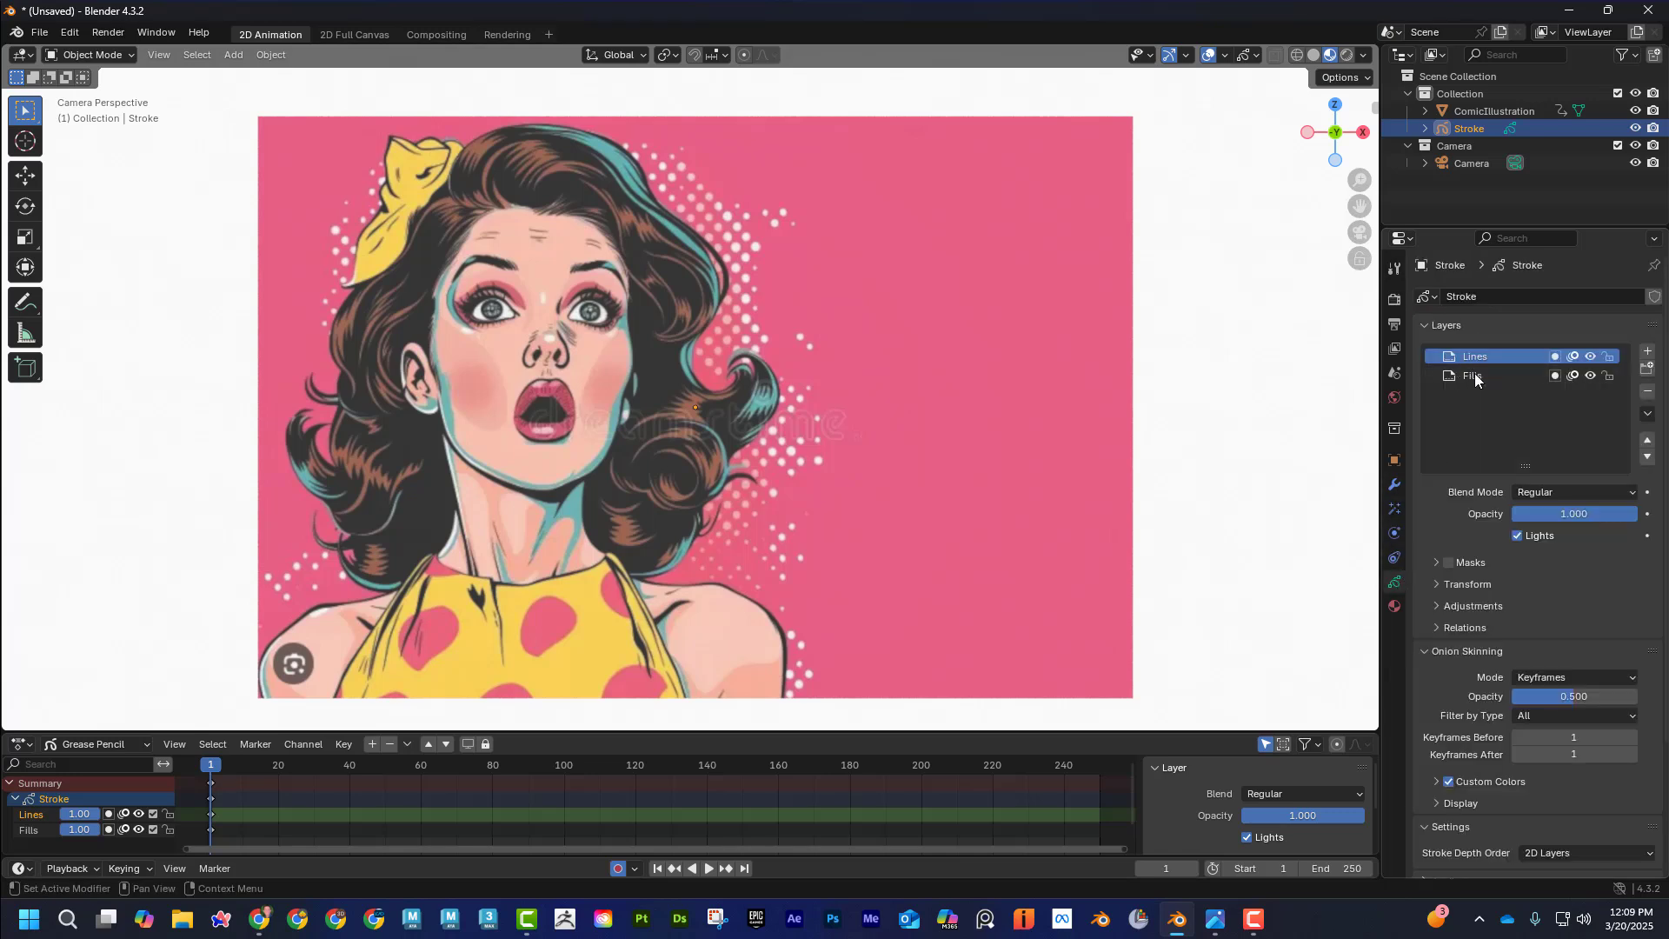
pyautogui.click(1395, 606)
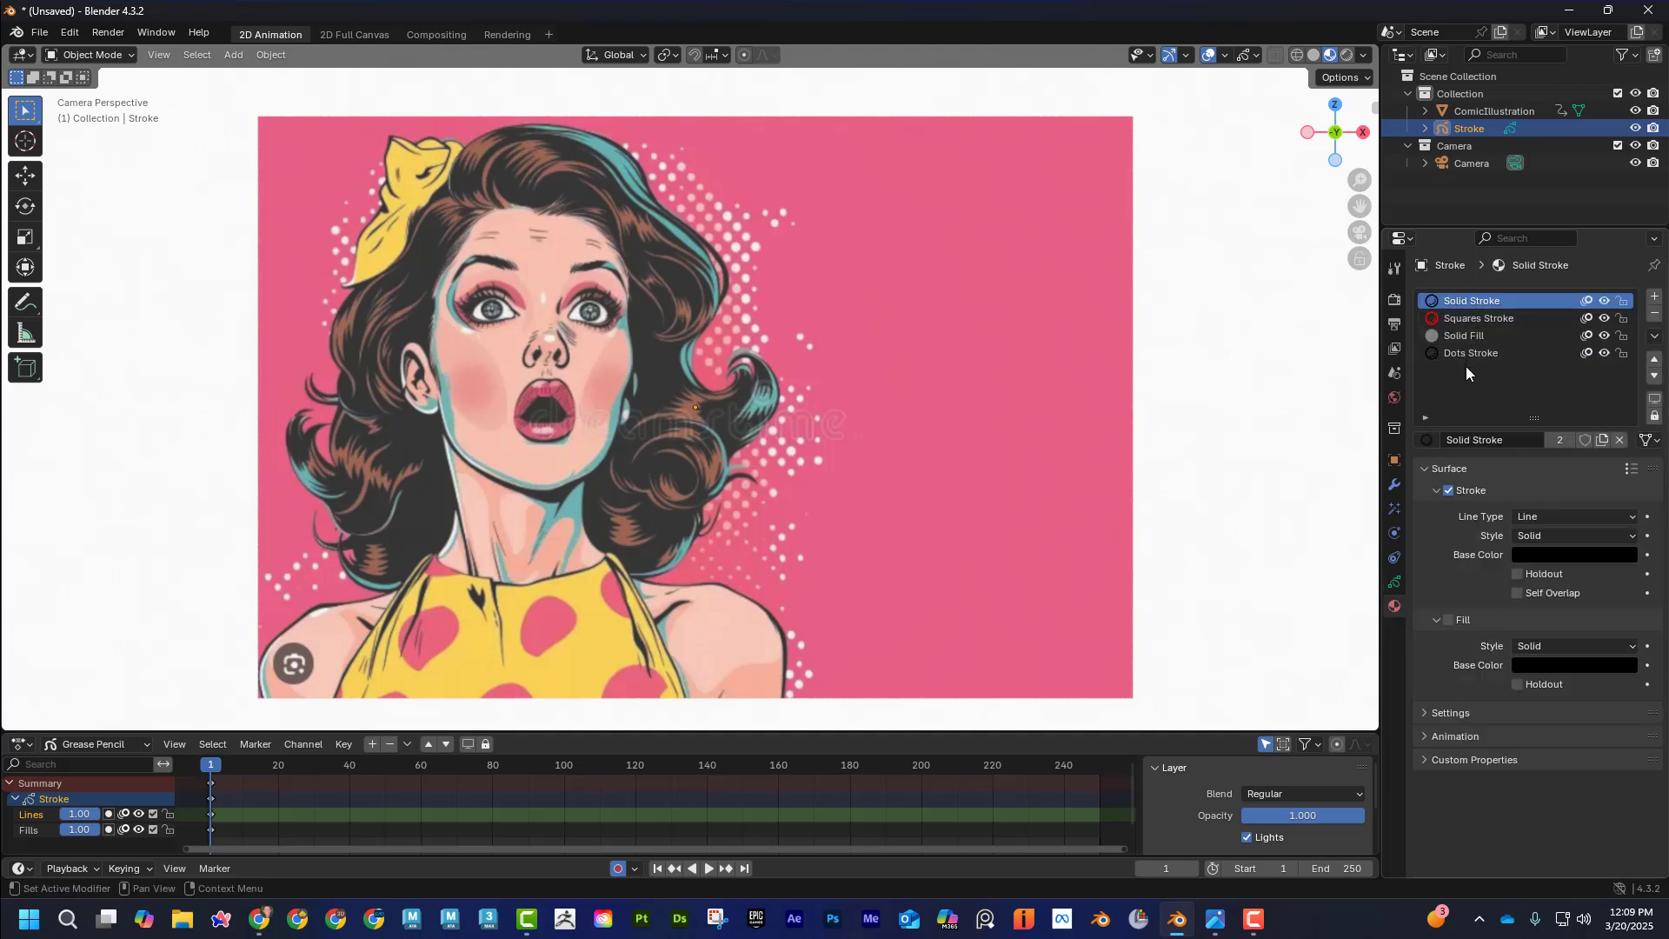
pyautogui.click(1394, 581)
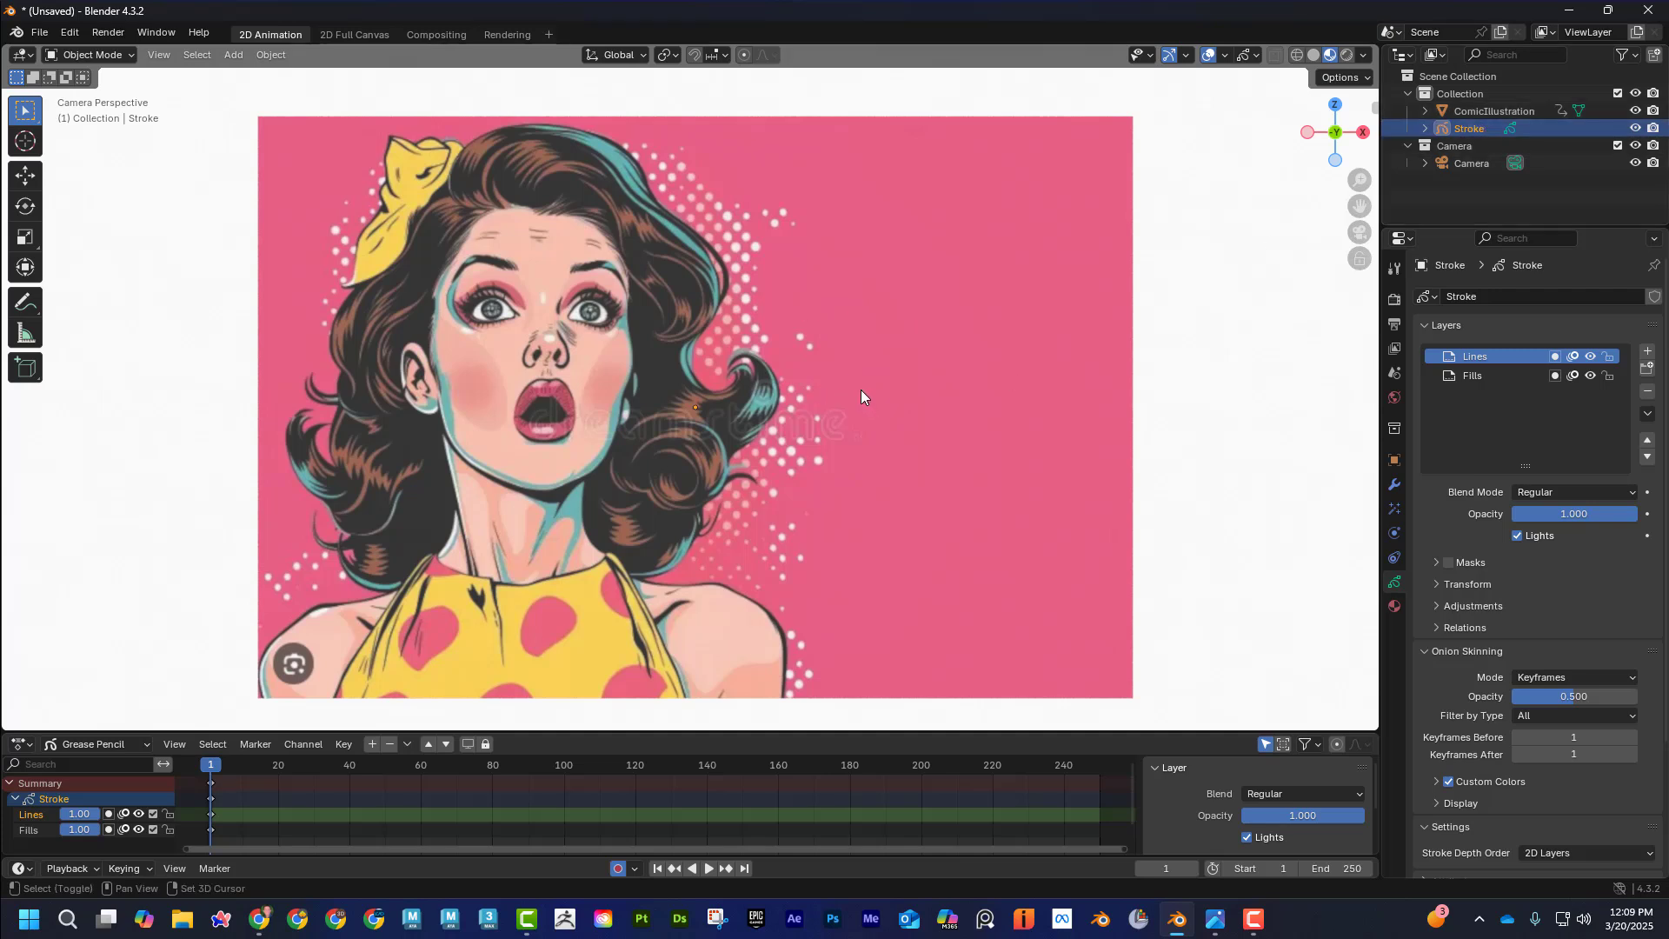
# Add an empty Grease Pencil object to the scene and check its material and layer
pyautogui.hotkey('shift', 'a')
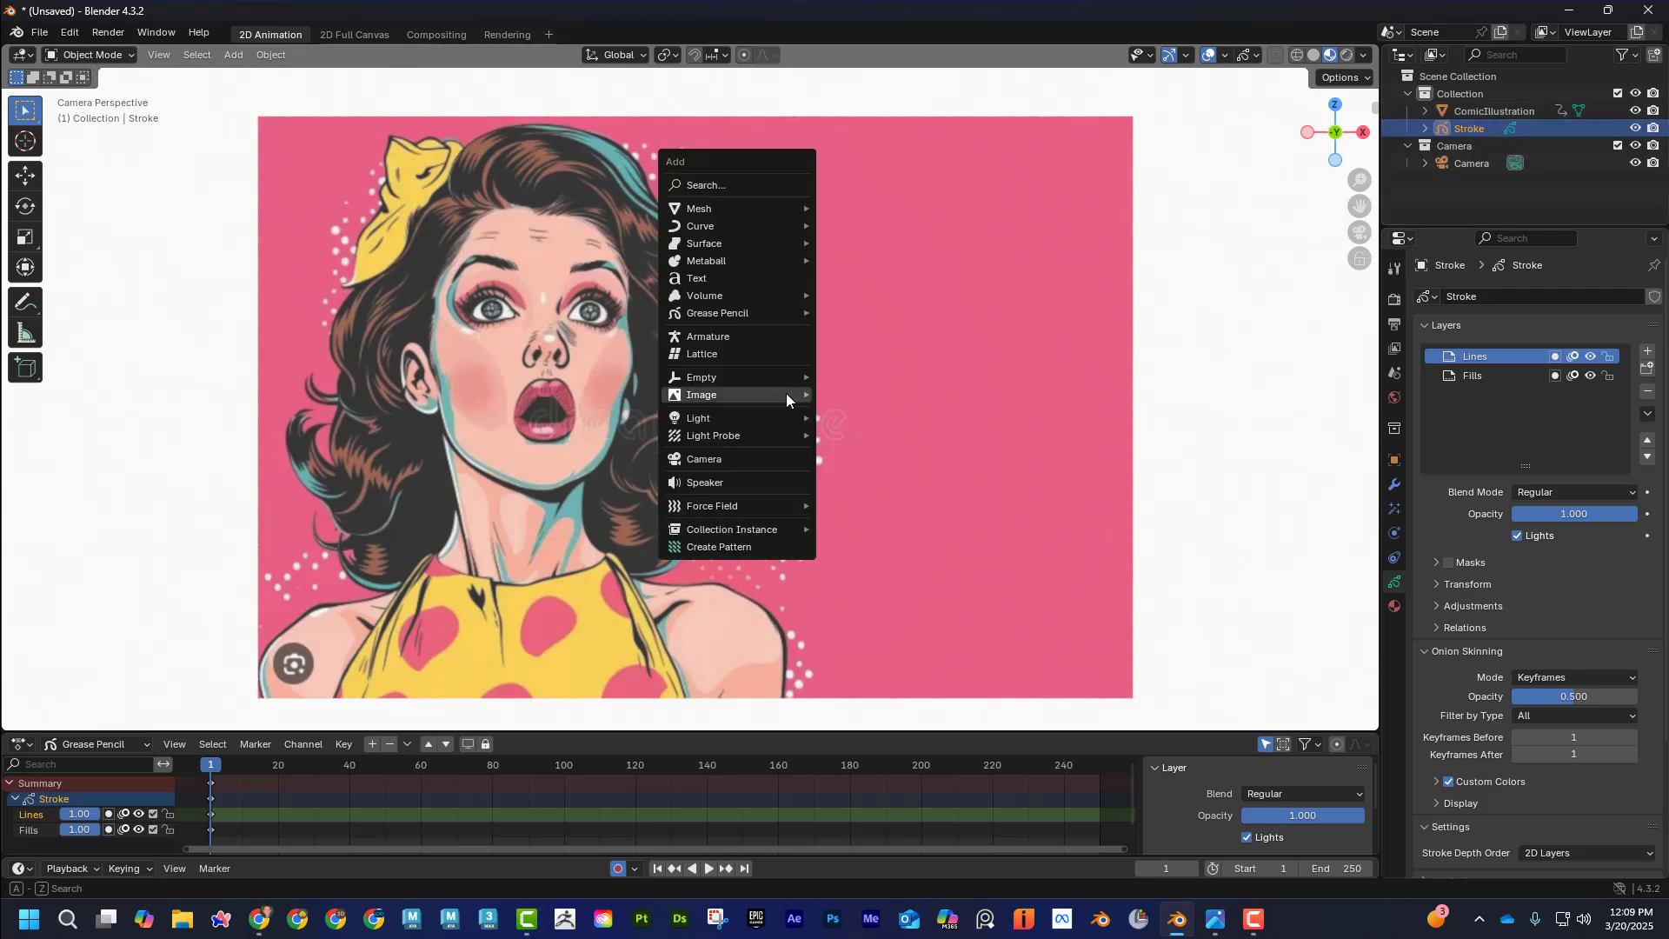
pyautogui.moveTo(764, 313)
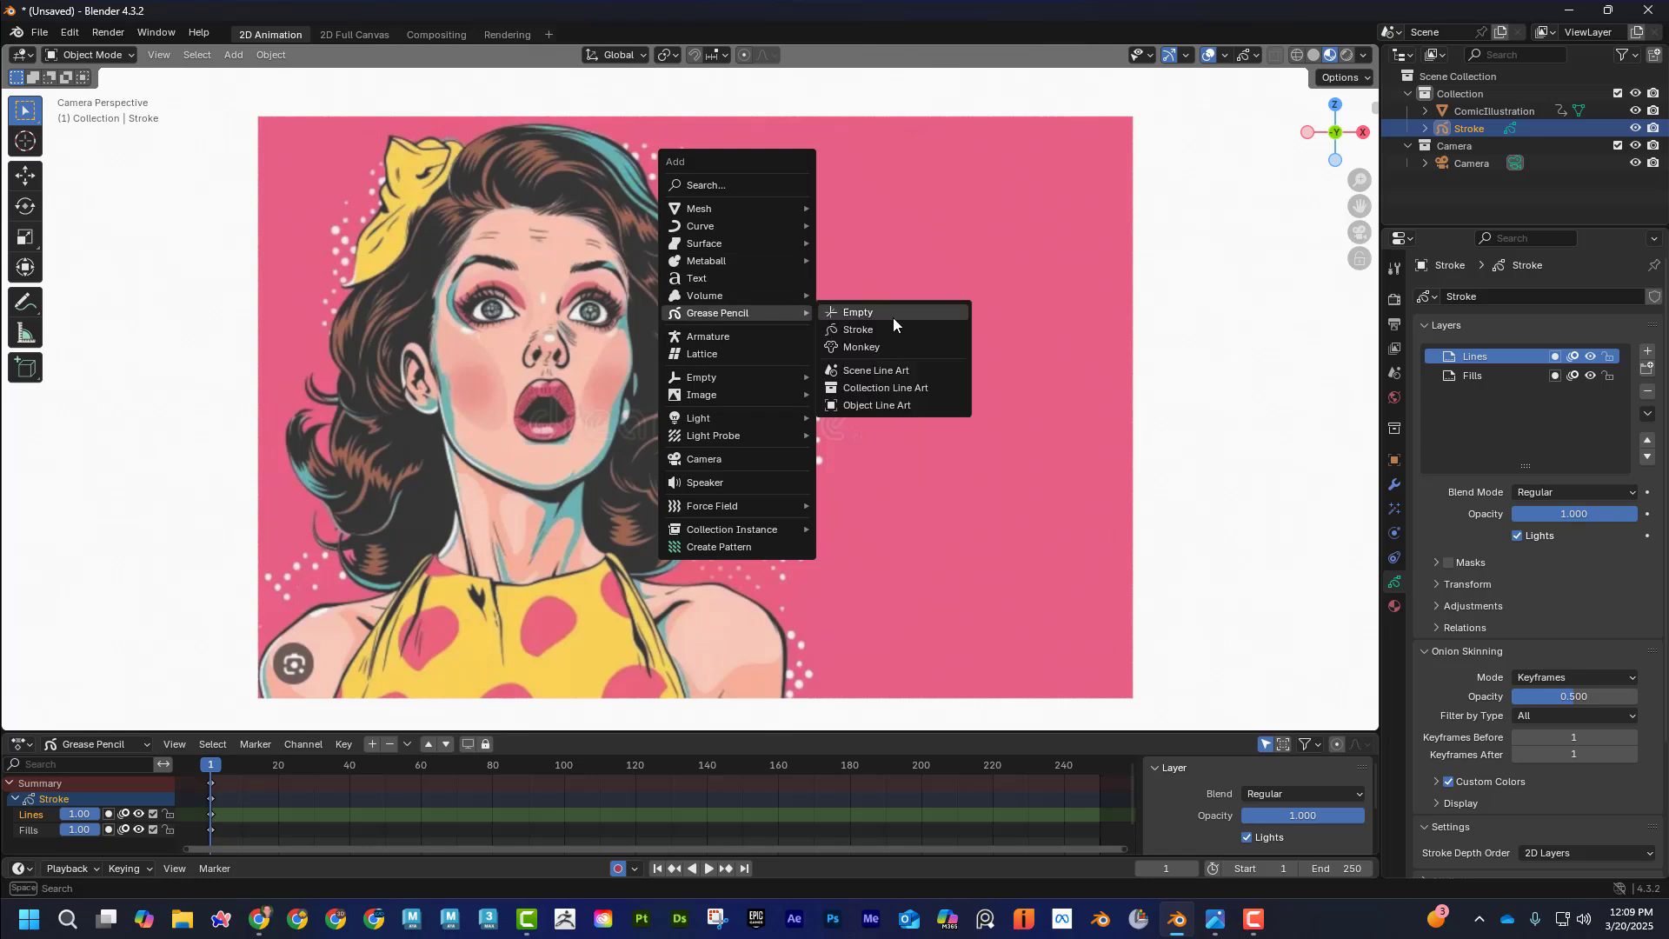
pyautogui.click(893, 316)
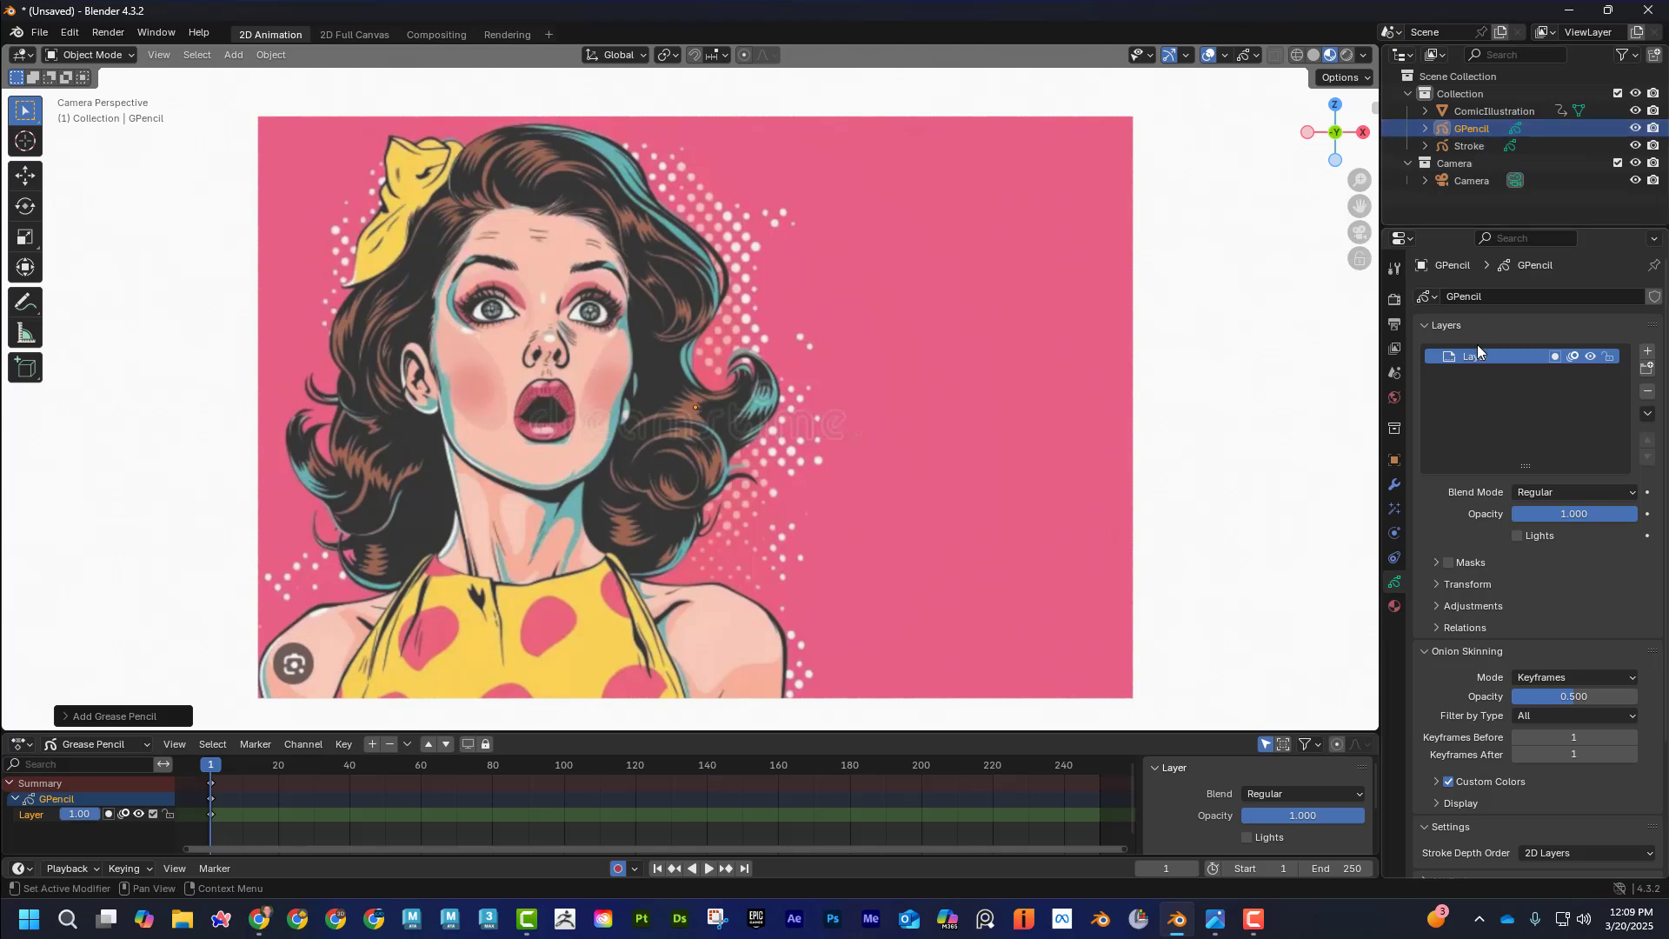
pyautogui.click(1394, 606)
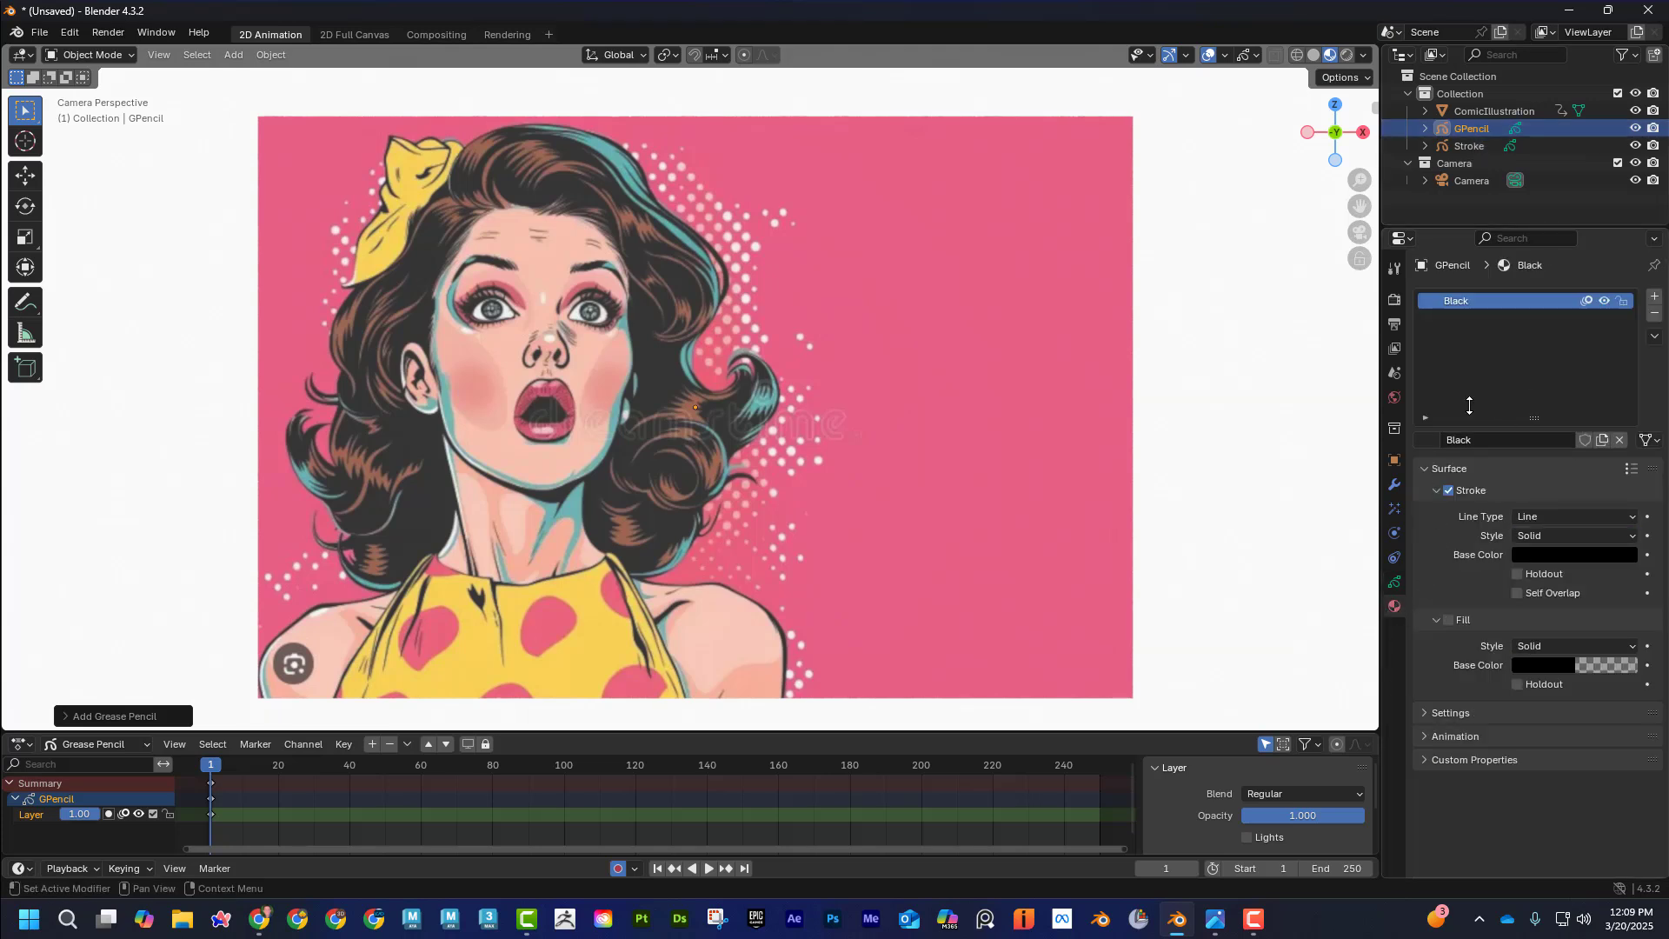
pyautogui.click(1394, 582)
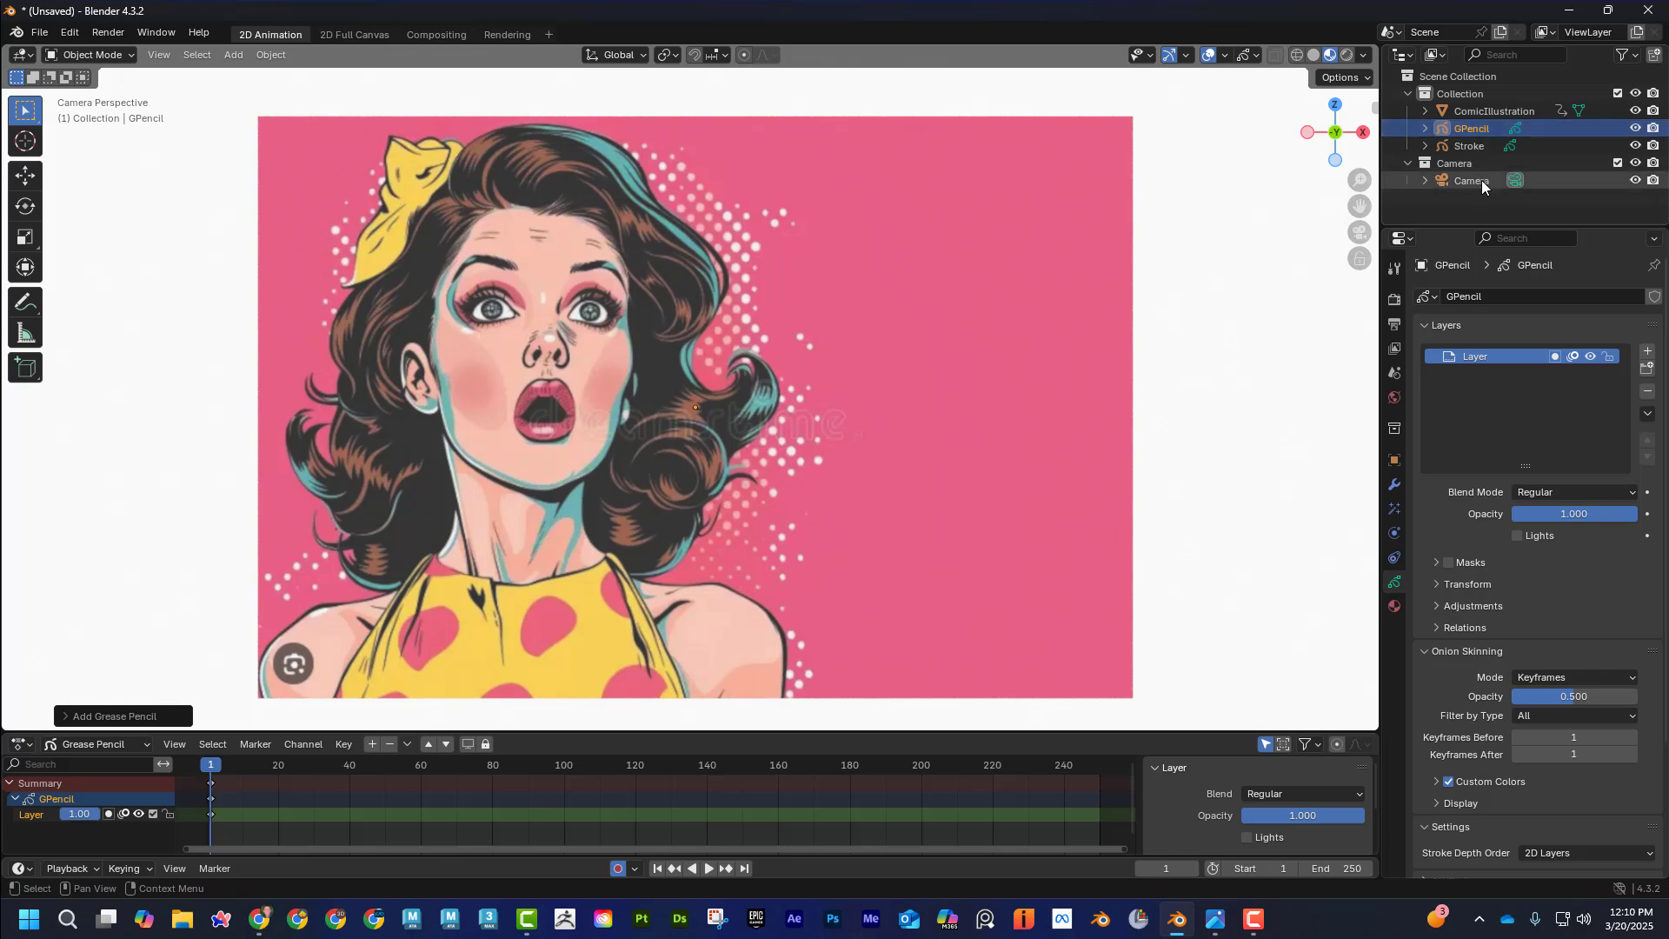
# Delete the default Stroke object from the scene
pyautogui.click(1472, 148)
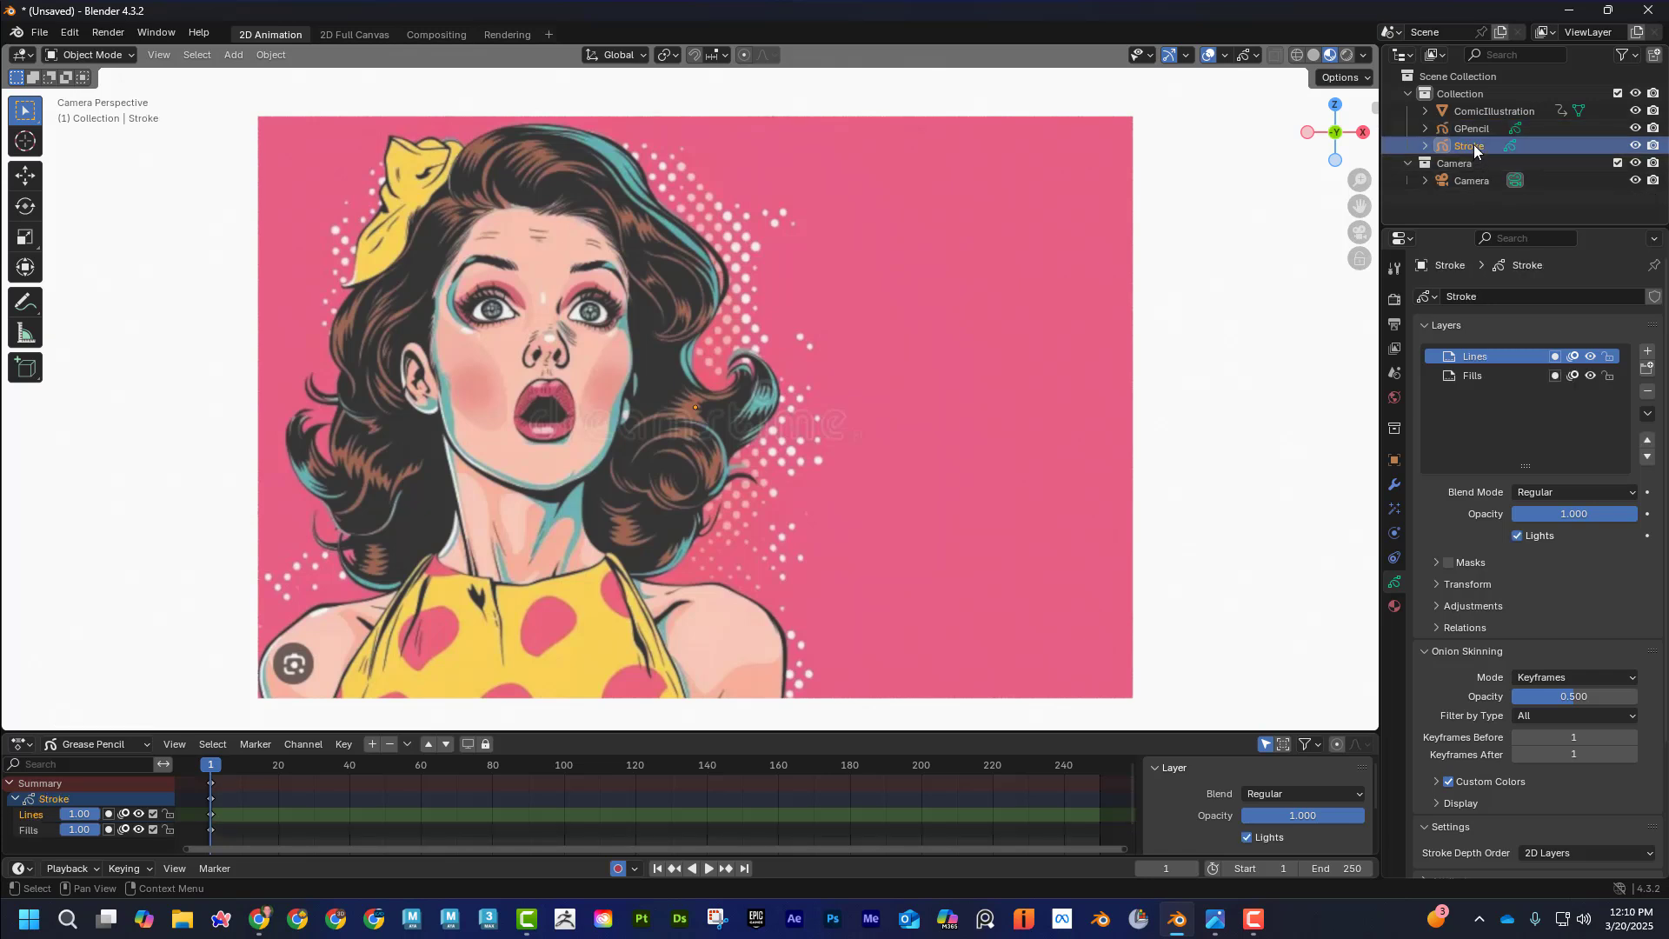
pyautogui.rightClick(1474, 144)
pyautogui.click(1465, 186)
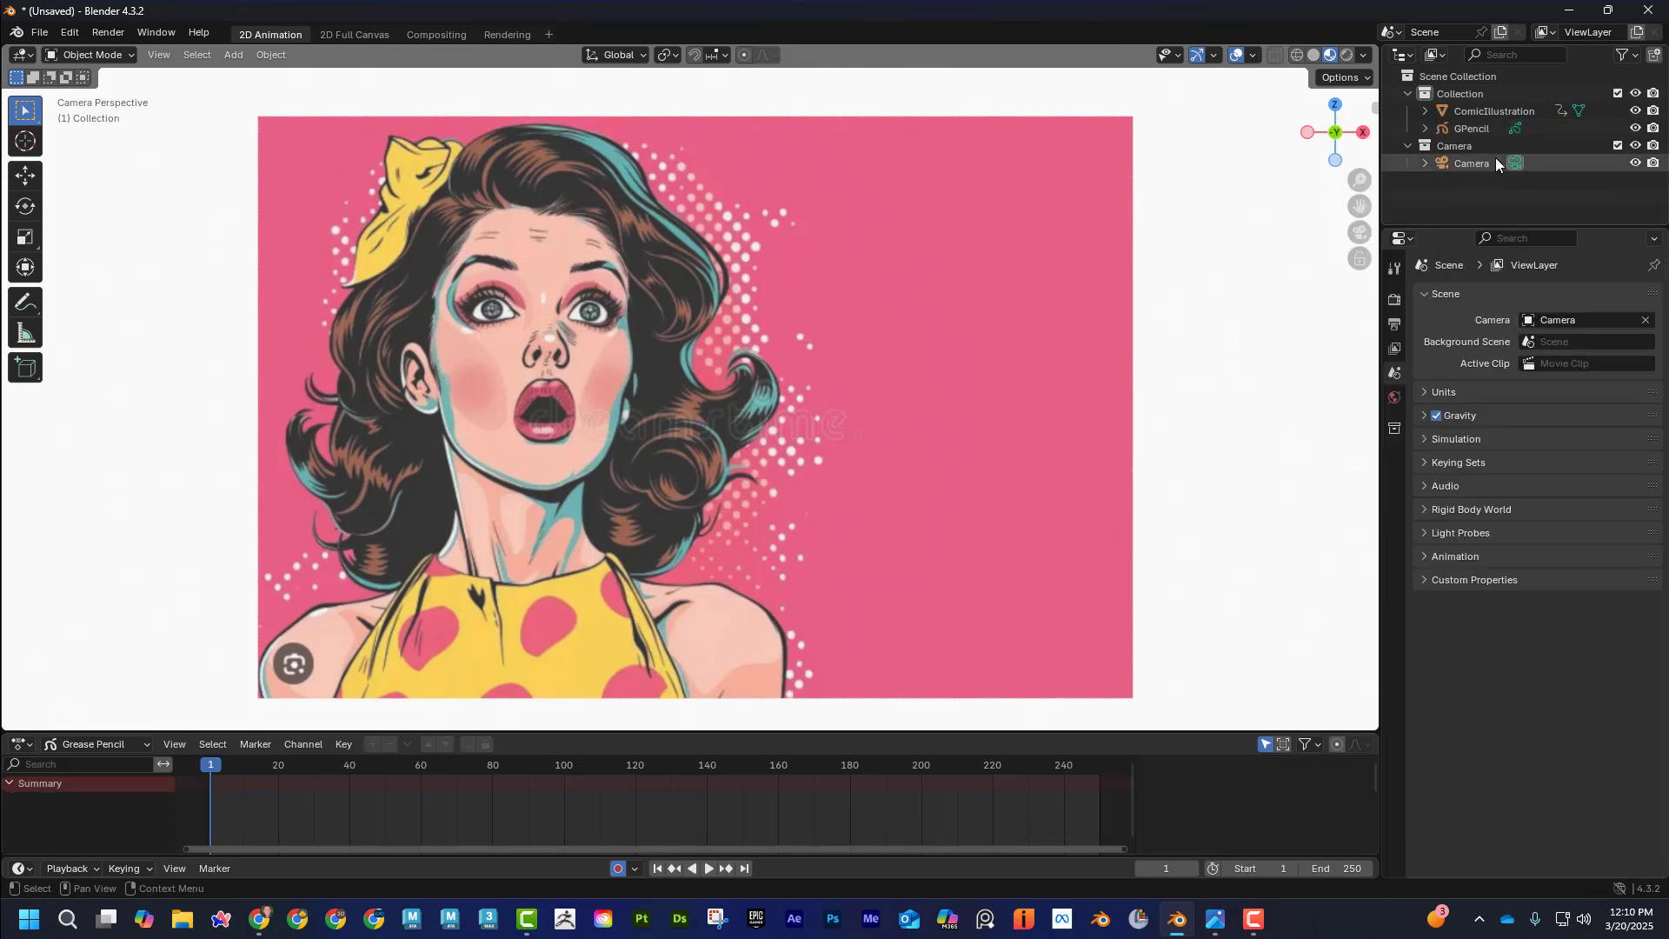
# Select the GPencil object and rename its only layer to LineWork
pyautogui.click(1485, 131)
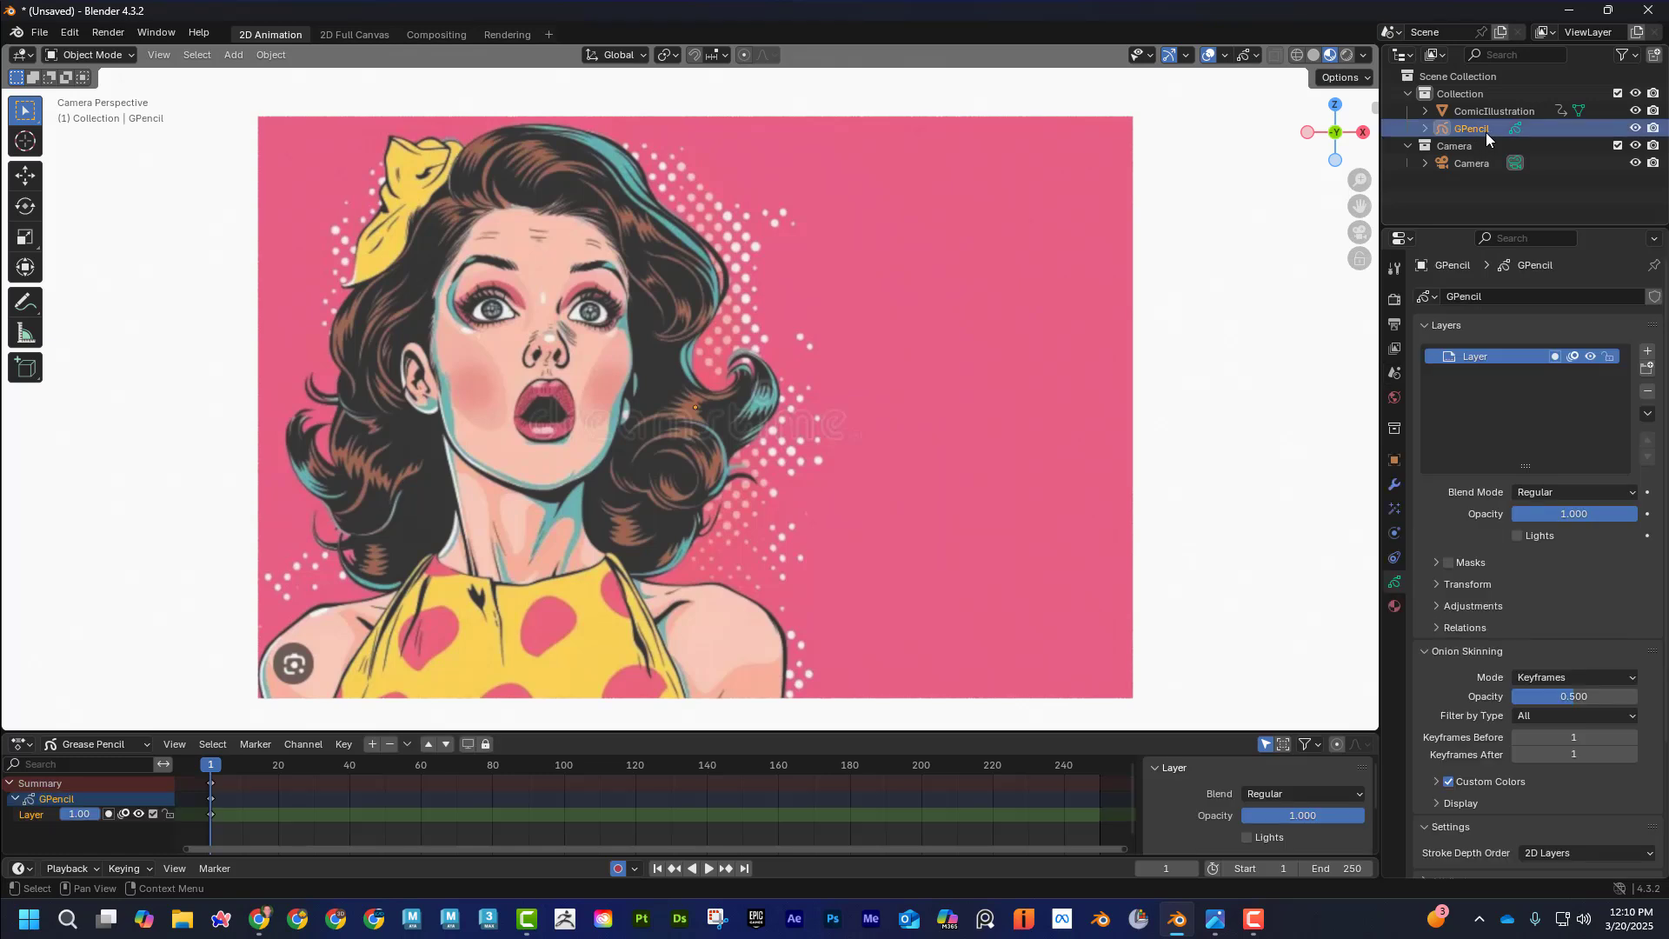
pyautogui.doubleClick(1485, 356)
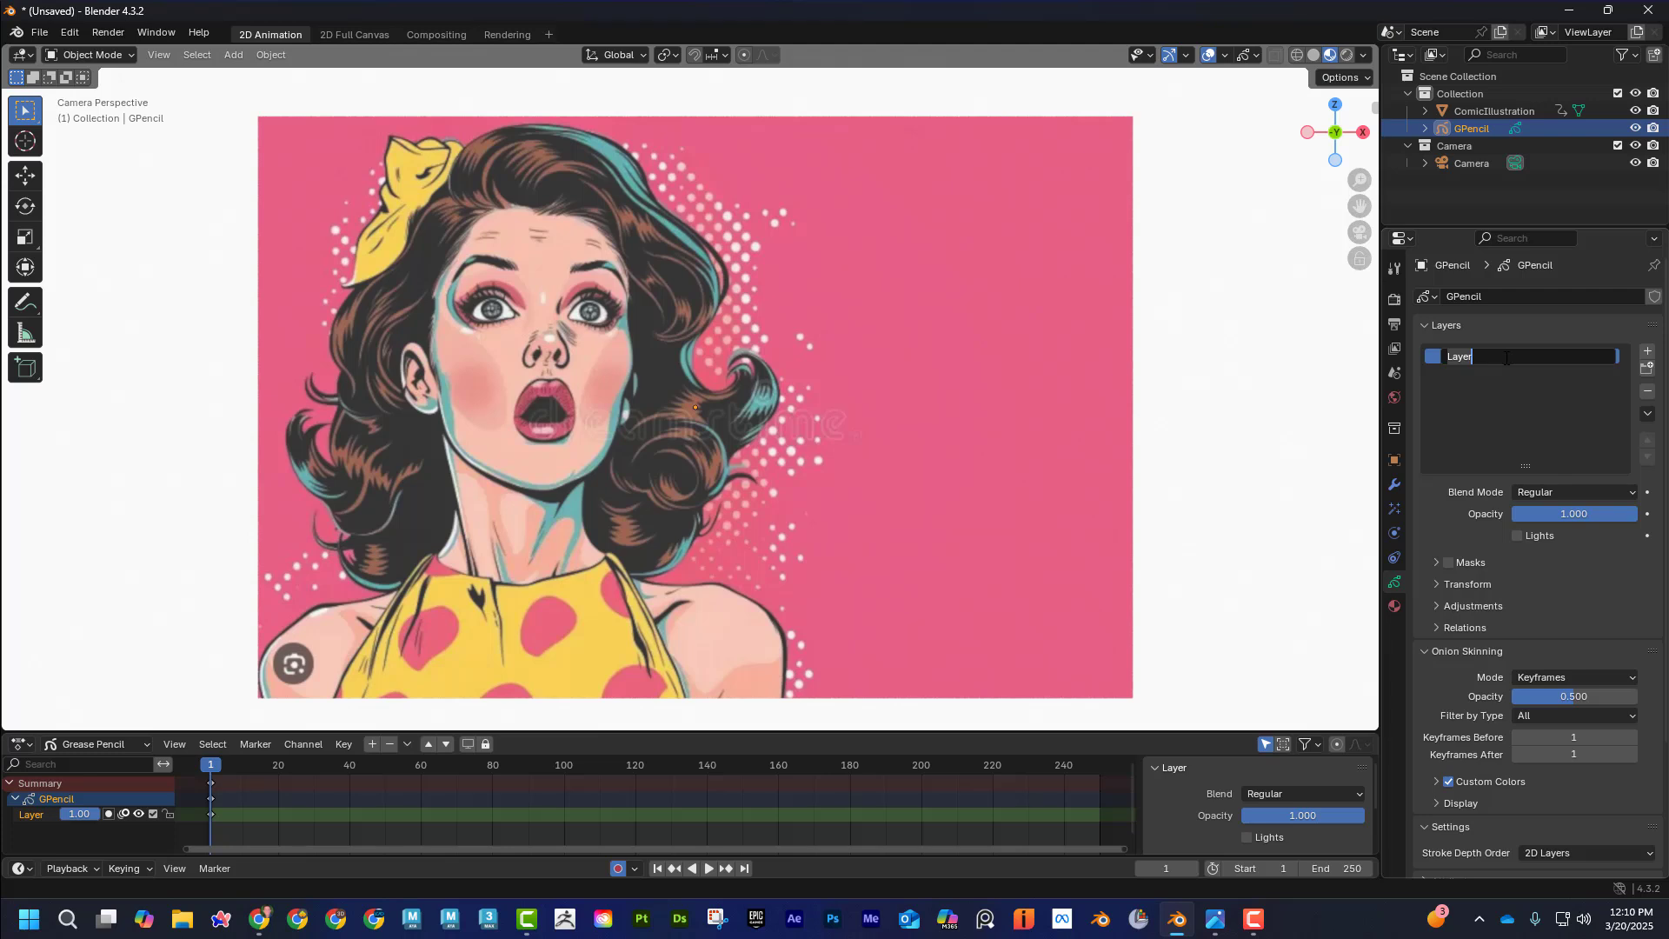
pyautogui.write('L')
pyautogui.press('Return')
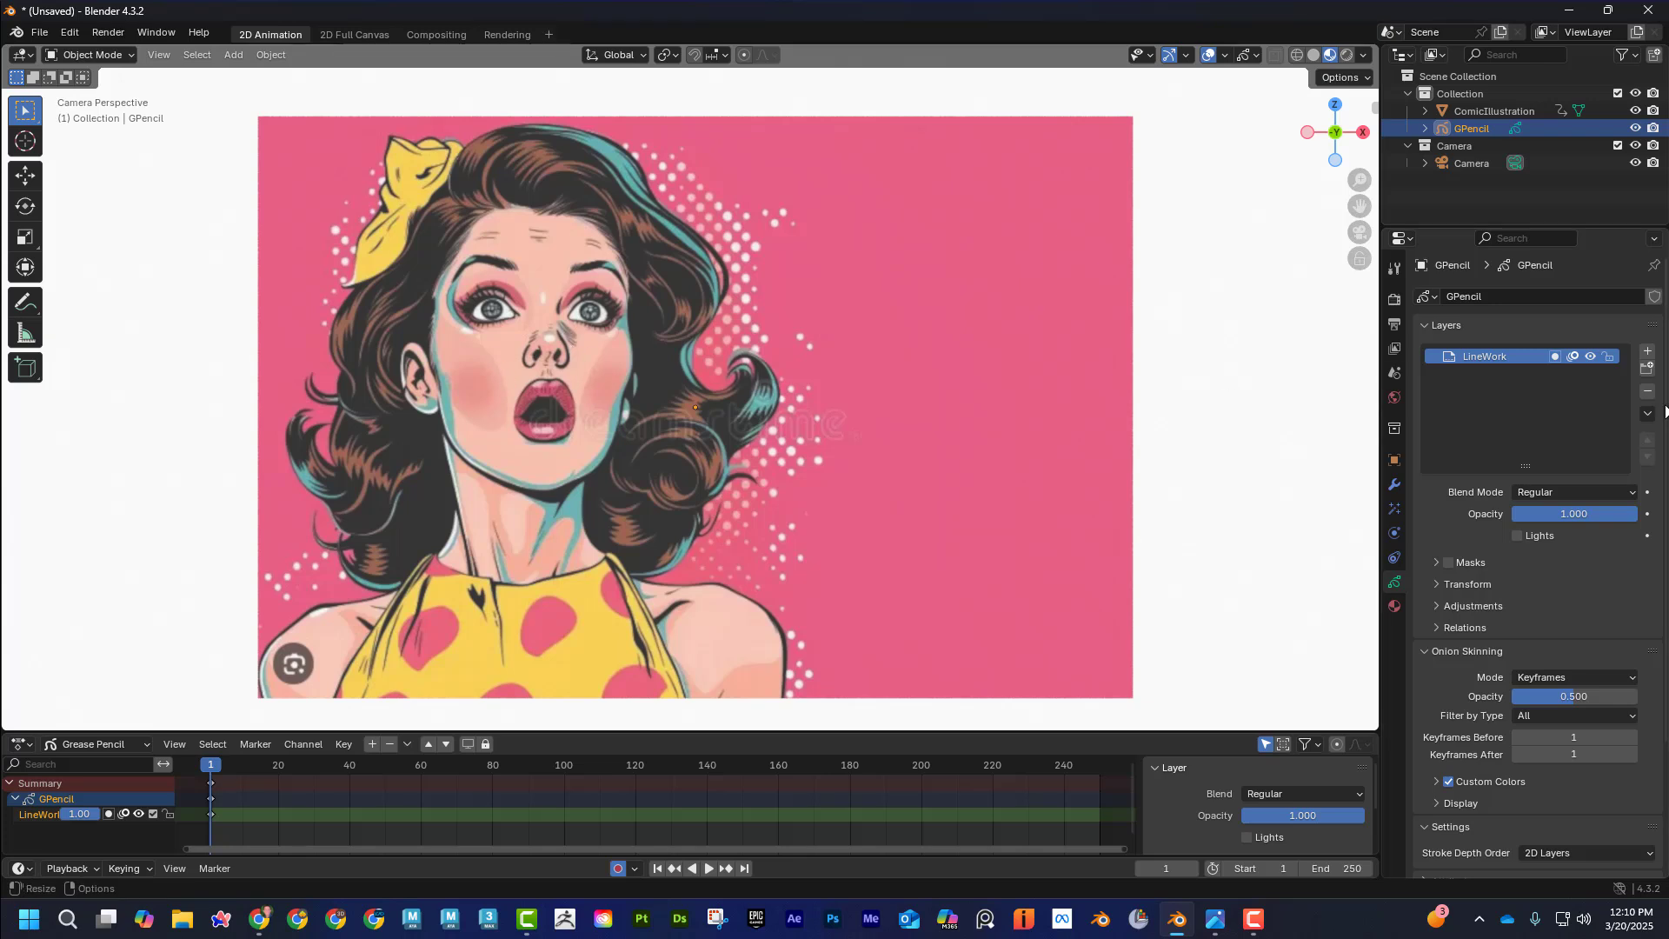
# Show the GPencil object's material settings and switch the object to Draw Mode
pyautogui.click(1395, 606)
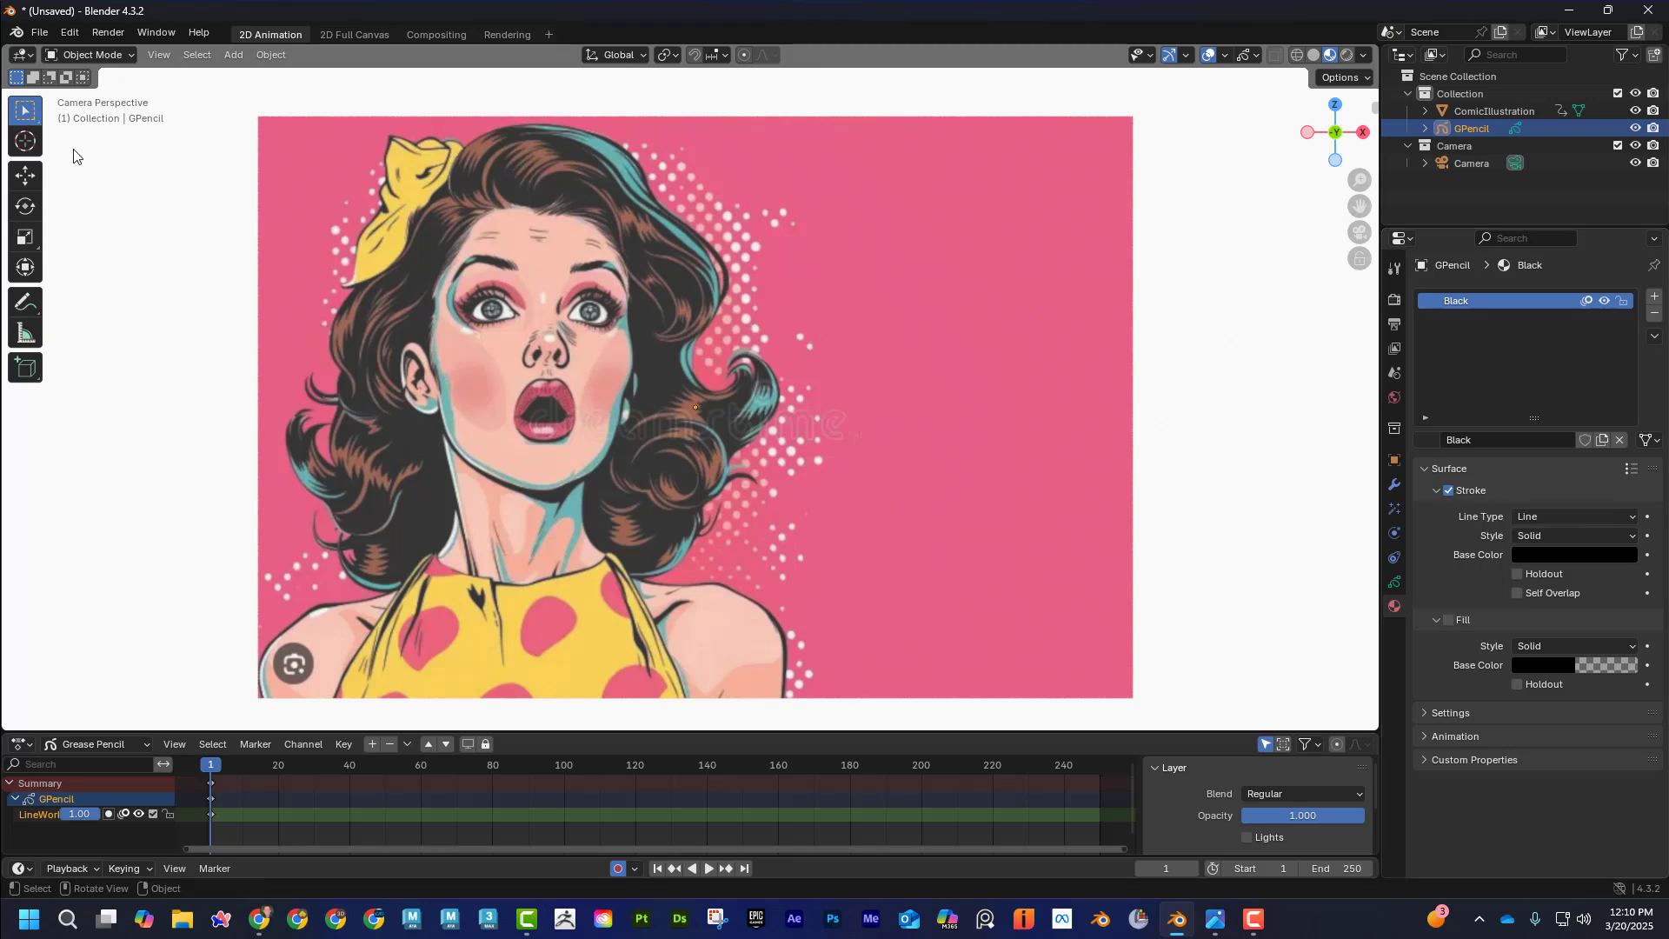
pyautogui.click(92, 56)
pyautogui.click(94, 131)
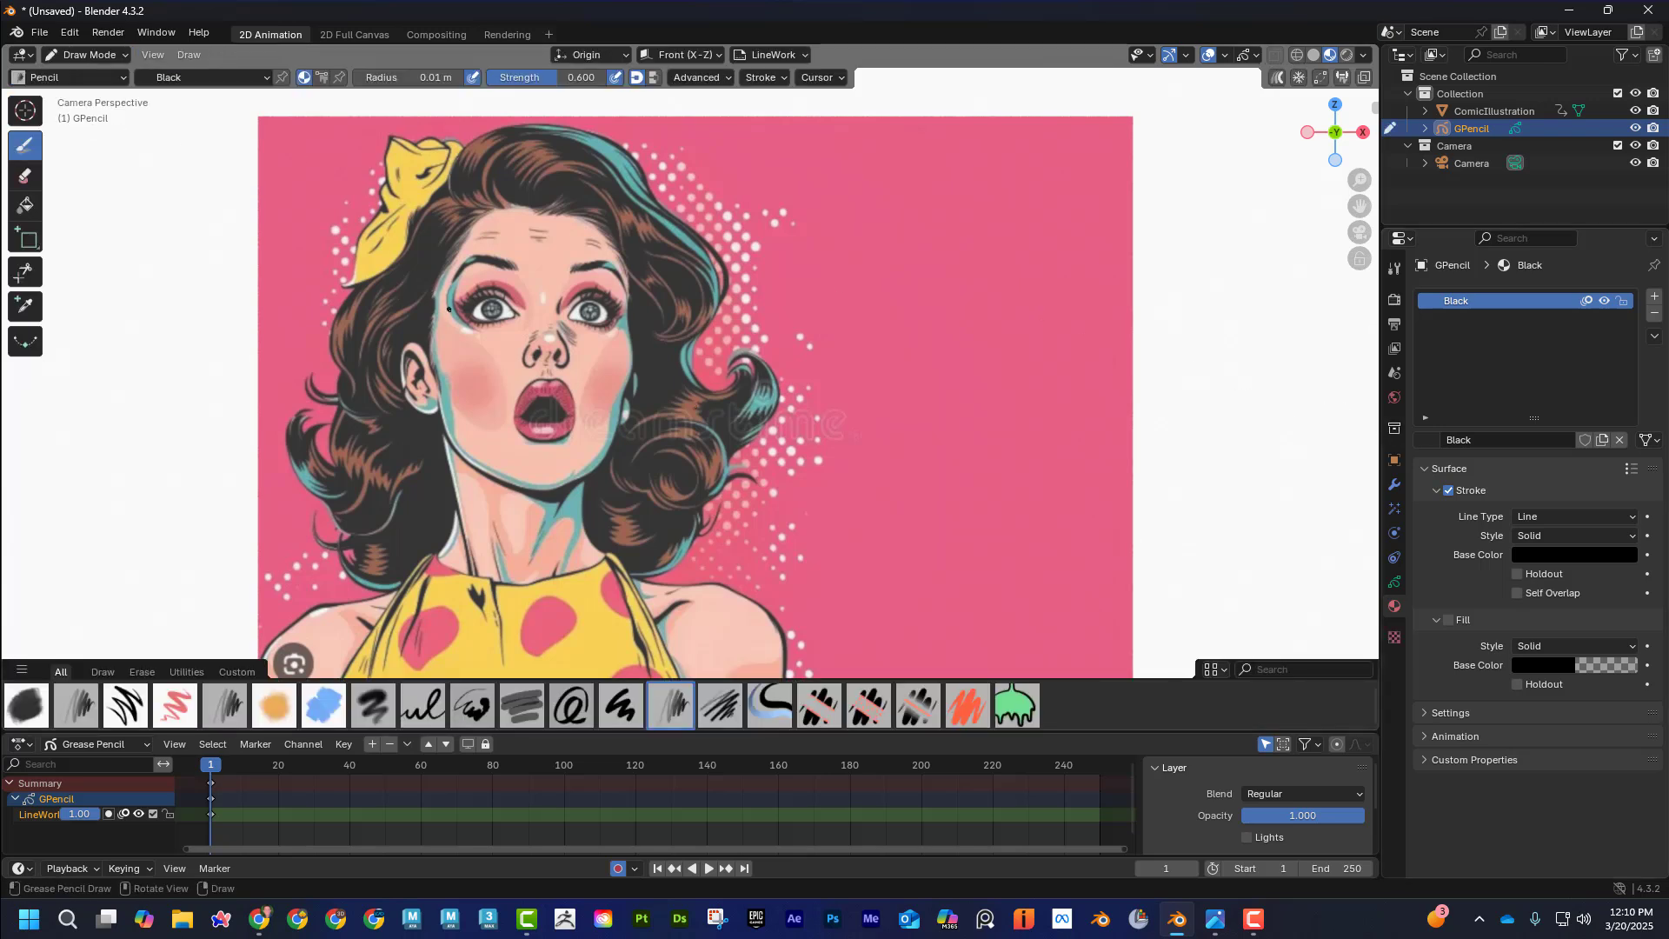
# Try freehand Pencil brush strokes over the face and the pink background, and undo them
pyautogui.moveTo(448, 309)
pyautogui.mouseDown()
pyautogui.moveTo(687, 396)
pyautogui.moveTo(852, 428)
pyautogui.mouseUp()
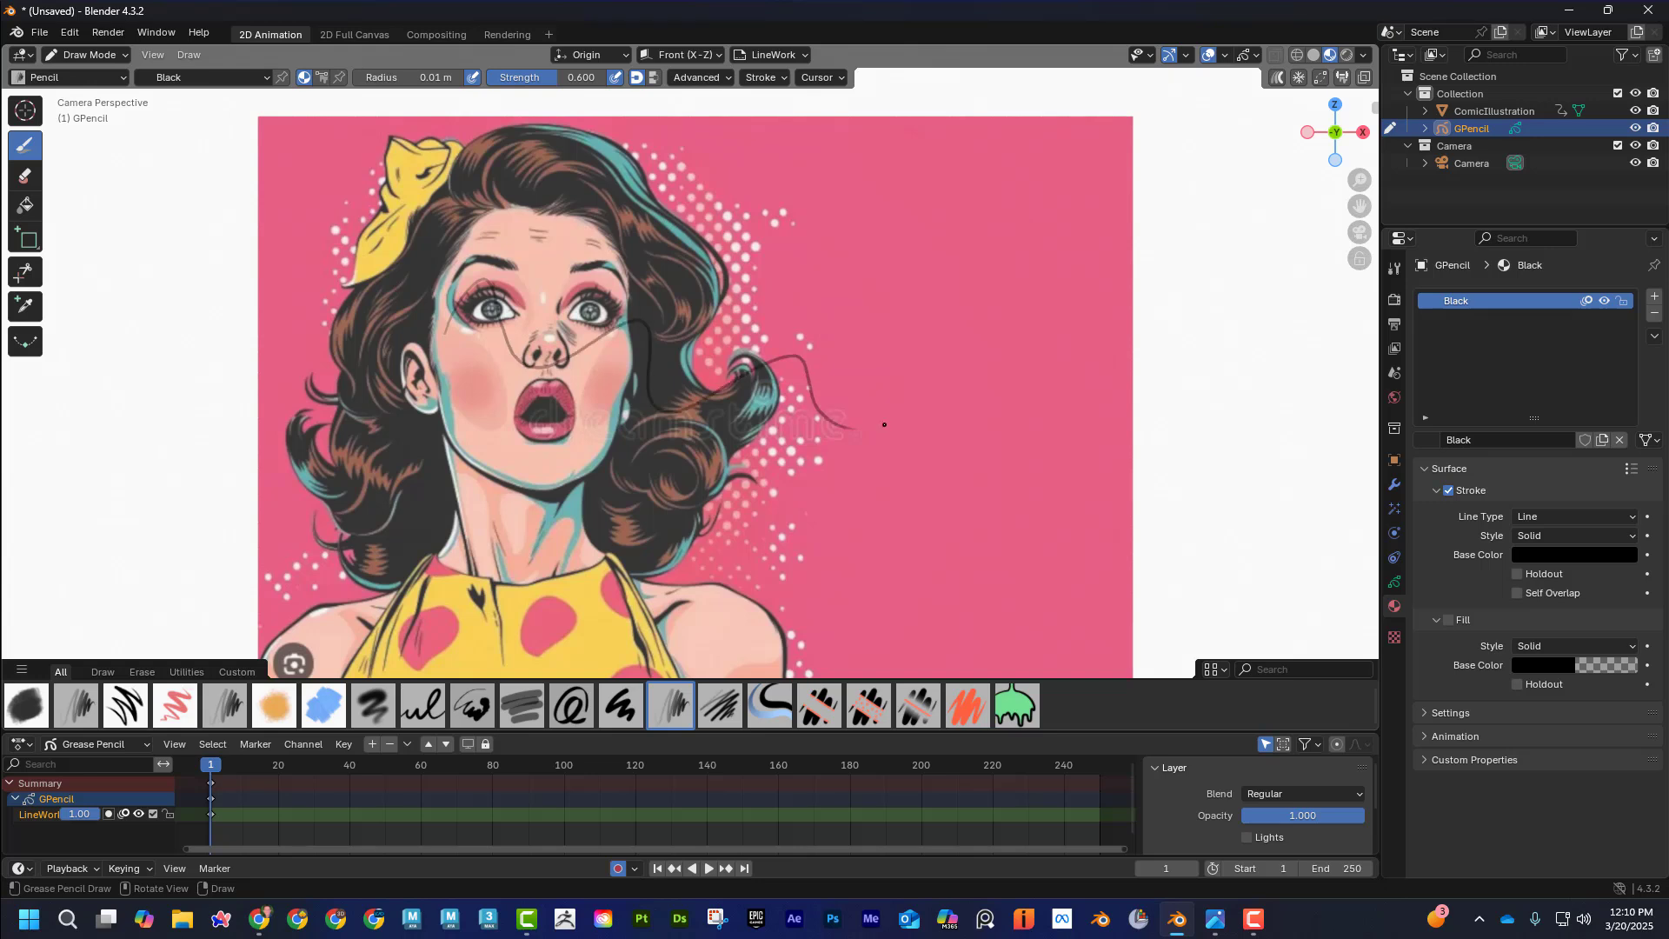
pyautogui.hotkey('ctrl', 'z')
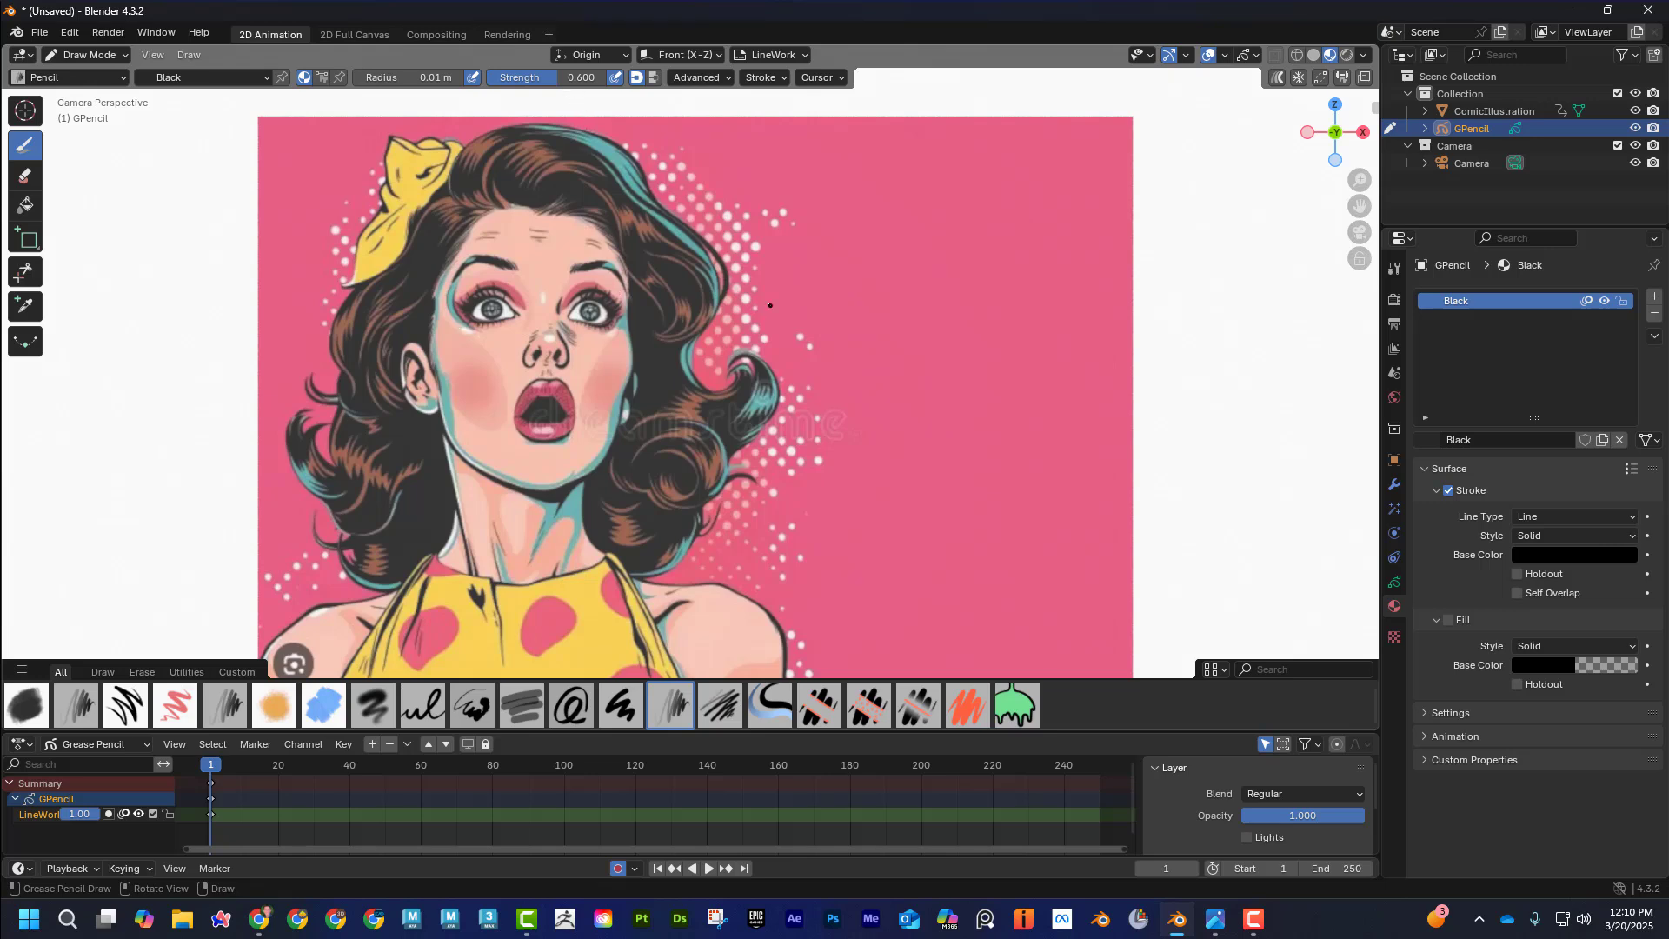
pyautogui.moveTo(769, 305)
pyautogui.mouseDown()
pyautogui.moveTo(842, 277)
pyautogui.moveTo(930, 327)
pyautogui.moveTo(946, 539)
pyautogui.mouseUp()
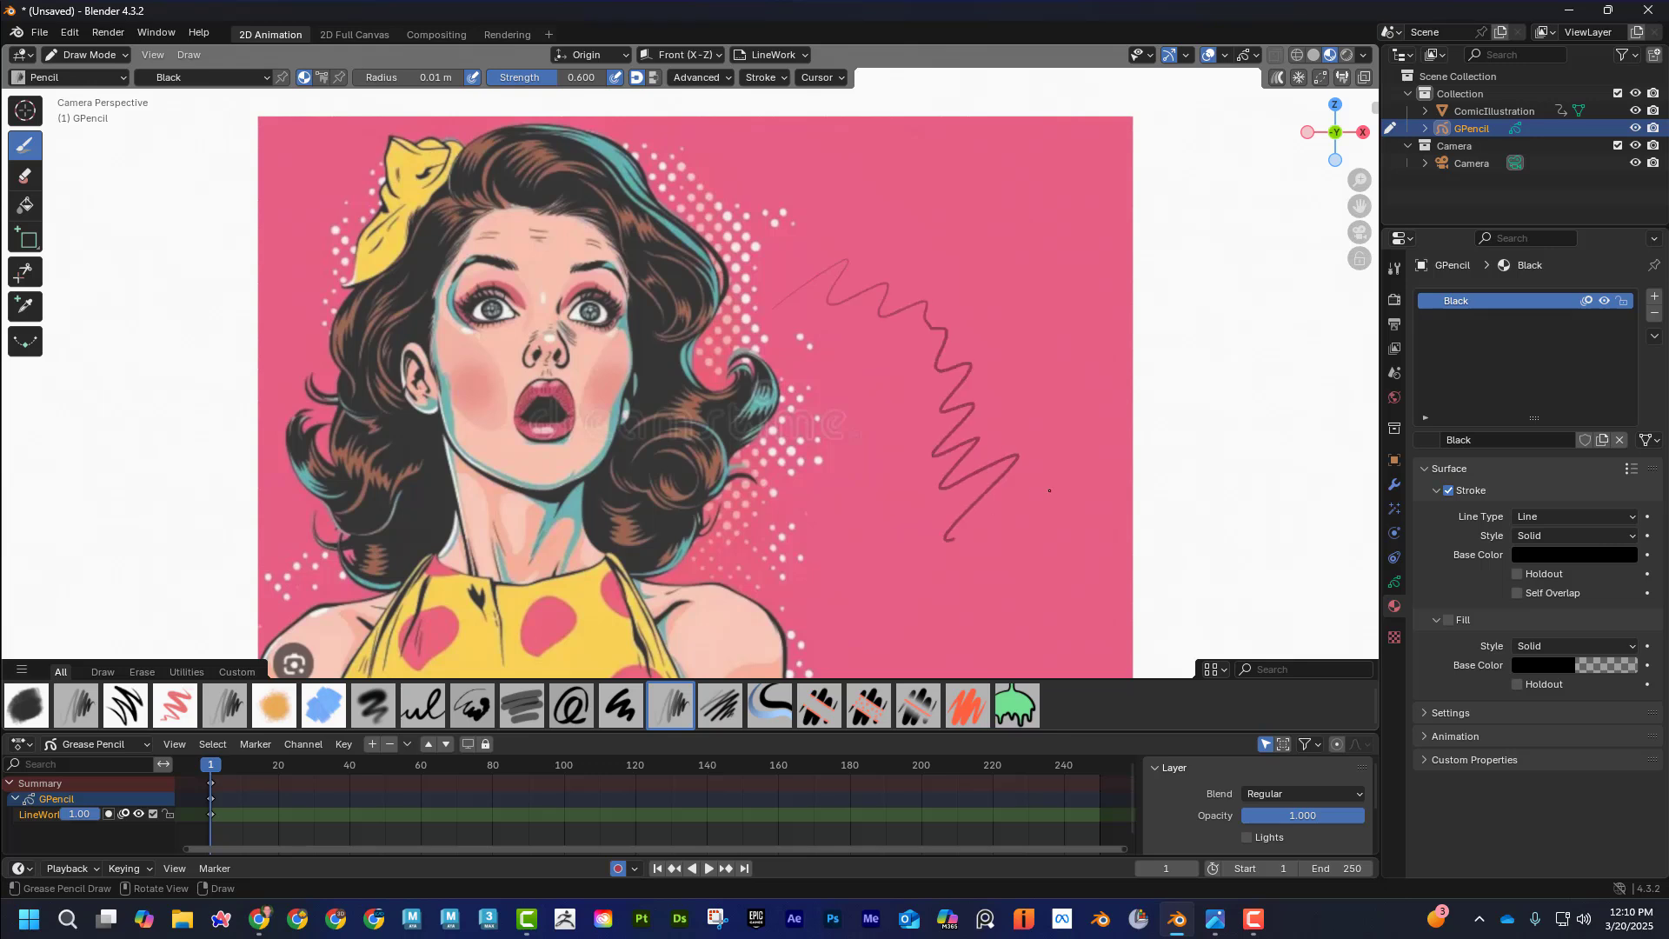
pyautogui.moveTo(1049, 490); pyautogui.dragTo(989, 582)
pyautogui.hotkey('ctrl', 'z')
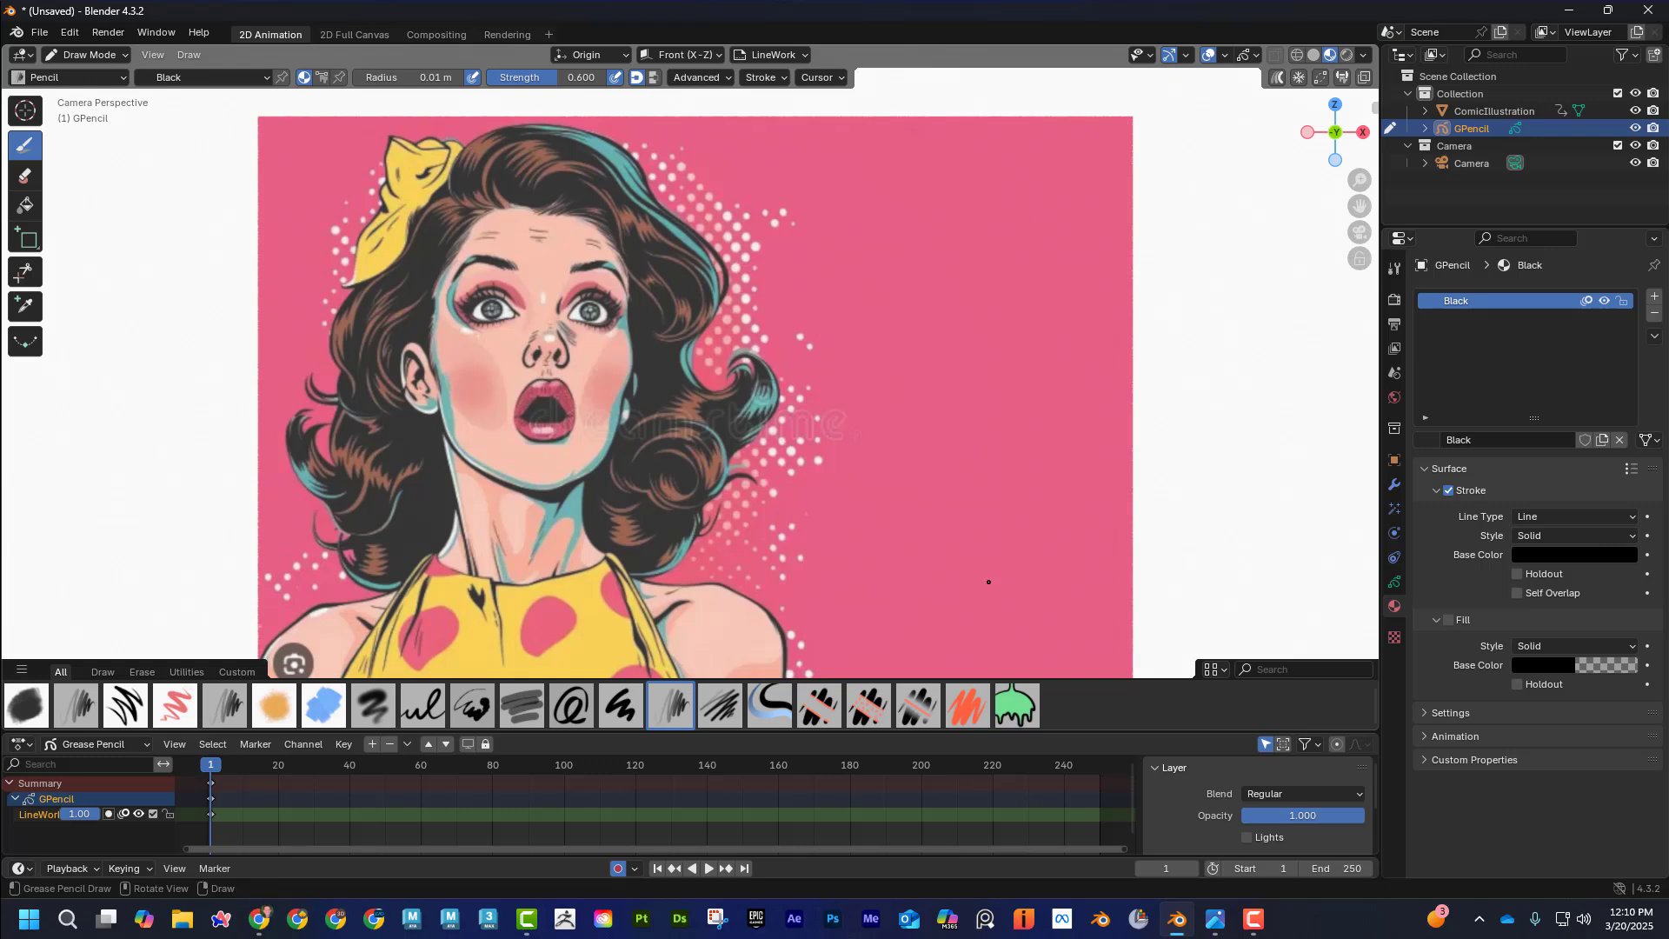
# Set the Pencil brush strength to 1.000, test it with a zigzag stroke on the pink background and undo that stroke
pyautogui.click(616, 78)
pyautogui.moveTo(557, 82); pyautogui.dragTo(633, 82)
pyautogui.moveTo(792, 225)
pyautogui.mouseDown()
pyautogui.moveTo(967, 389)
pyautogui.moveTo(871, 541)
pyautogui.mouseUp()
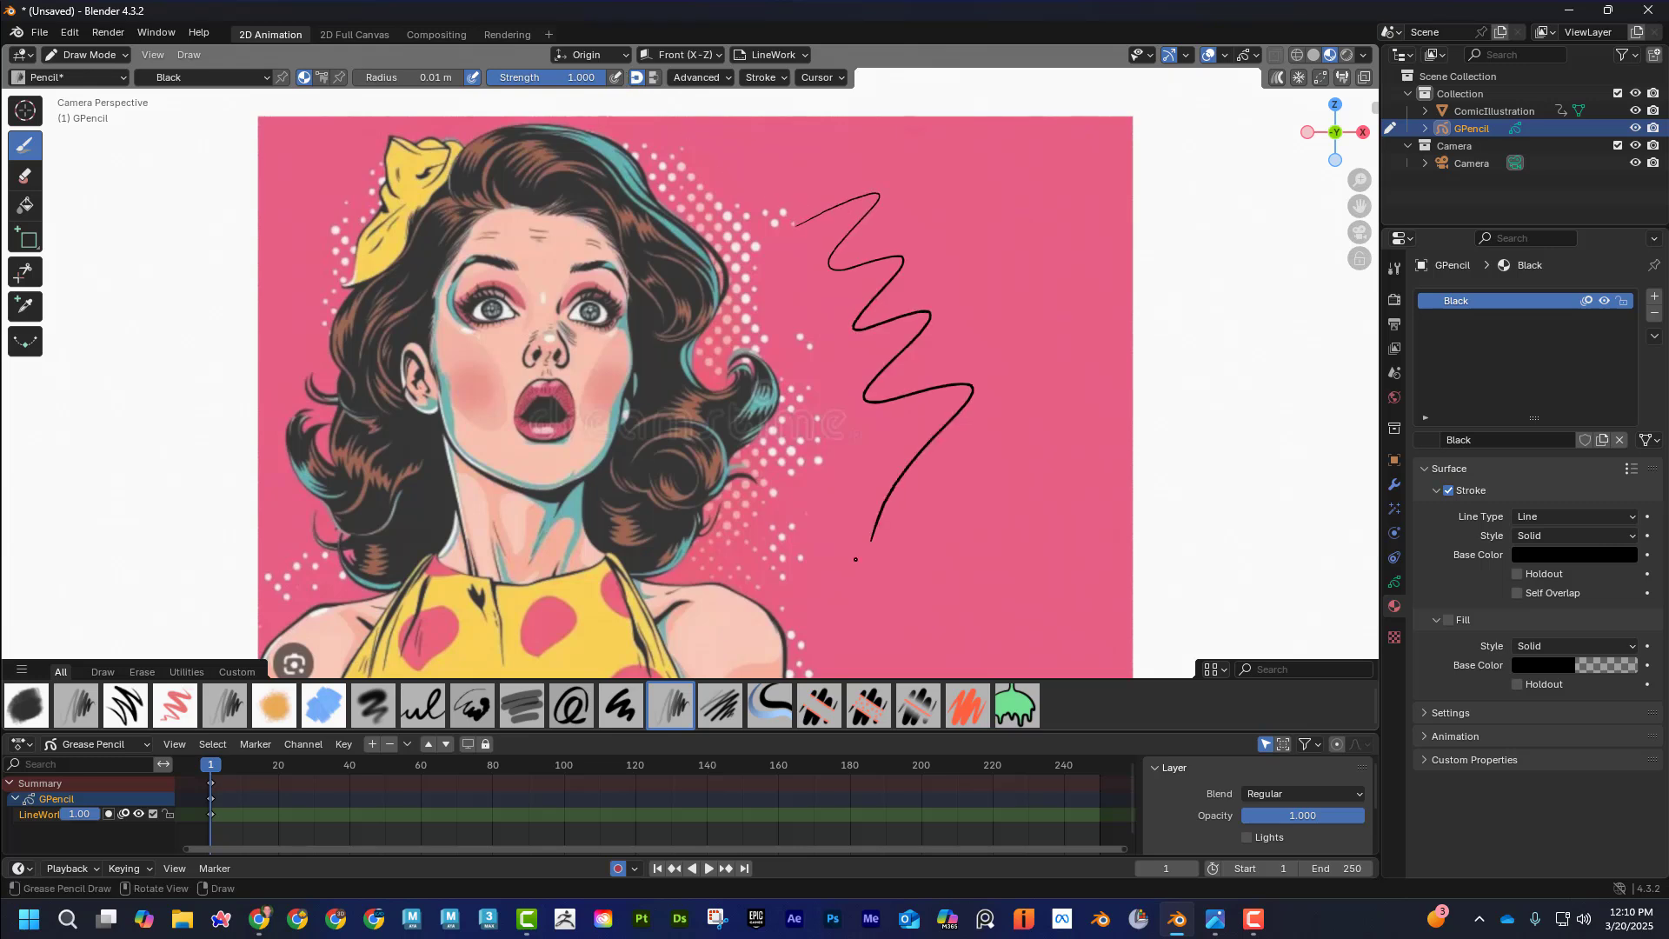
pyautogui.hotkey('ctrl', 'z')
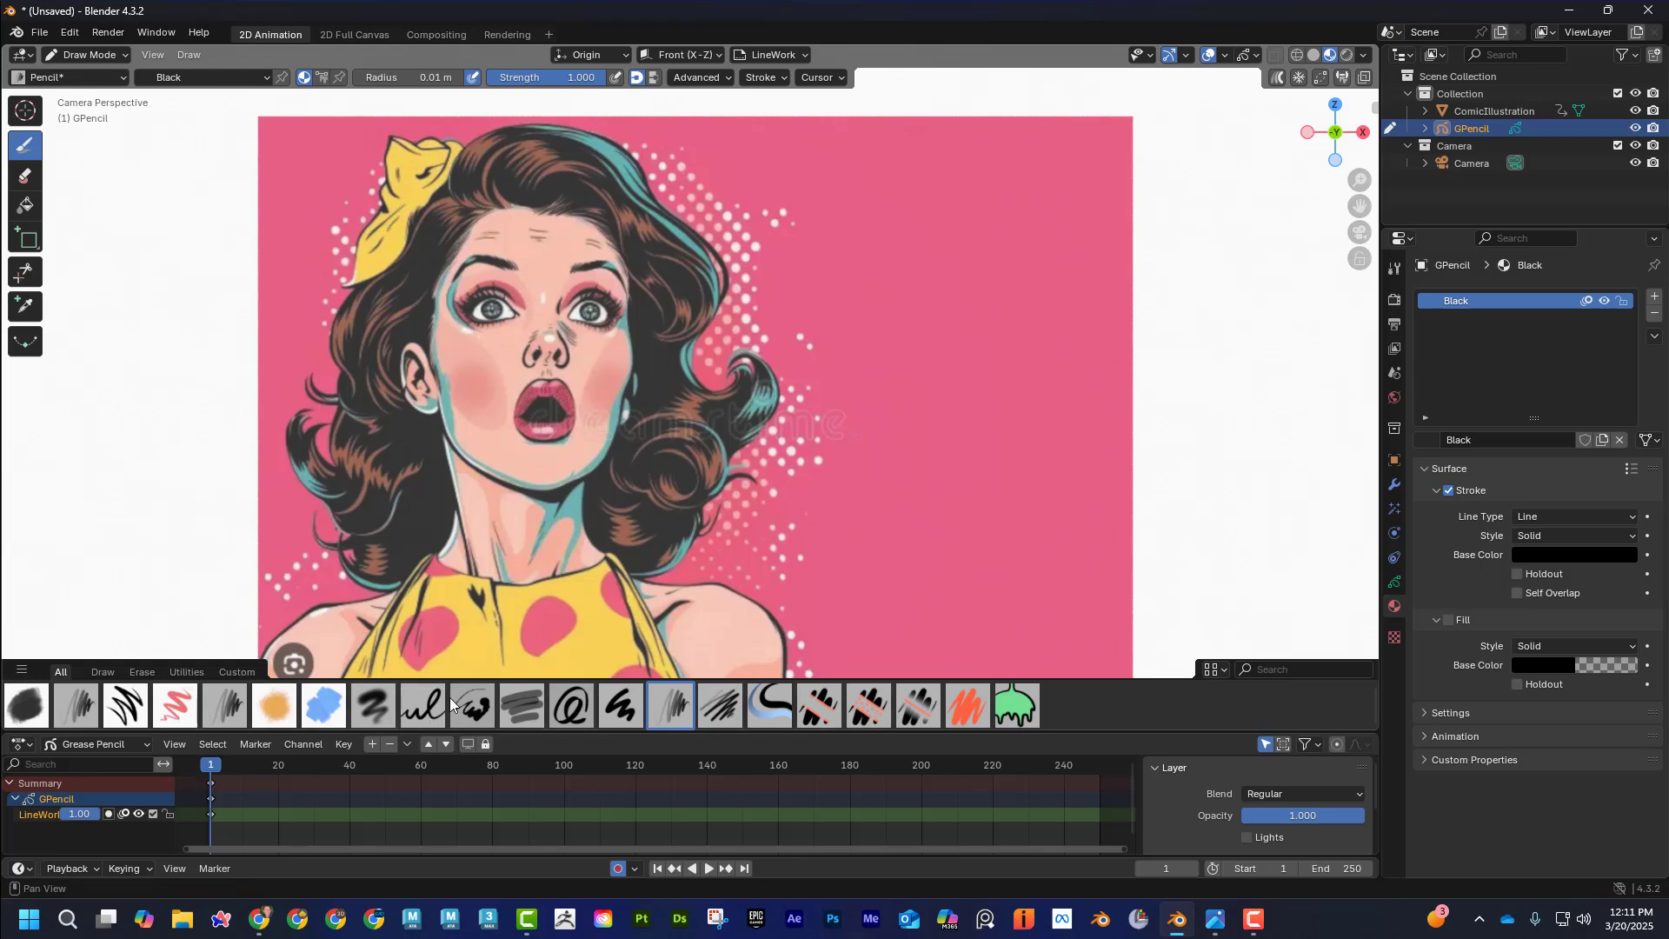
# Display the brush names in the asset shelf and enlarge the brush previews
pyautogui.click(1215, 670)
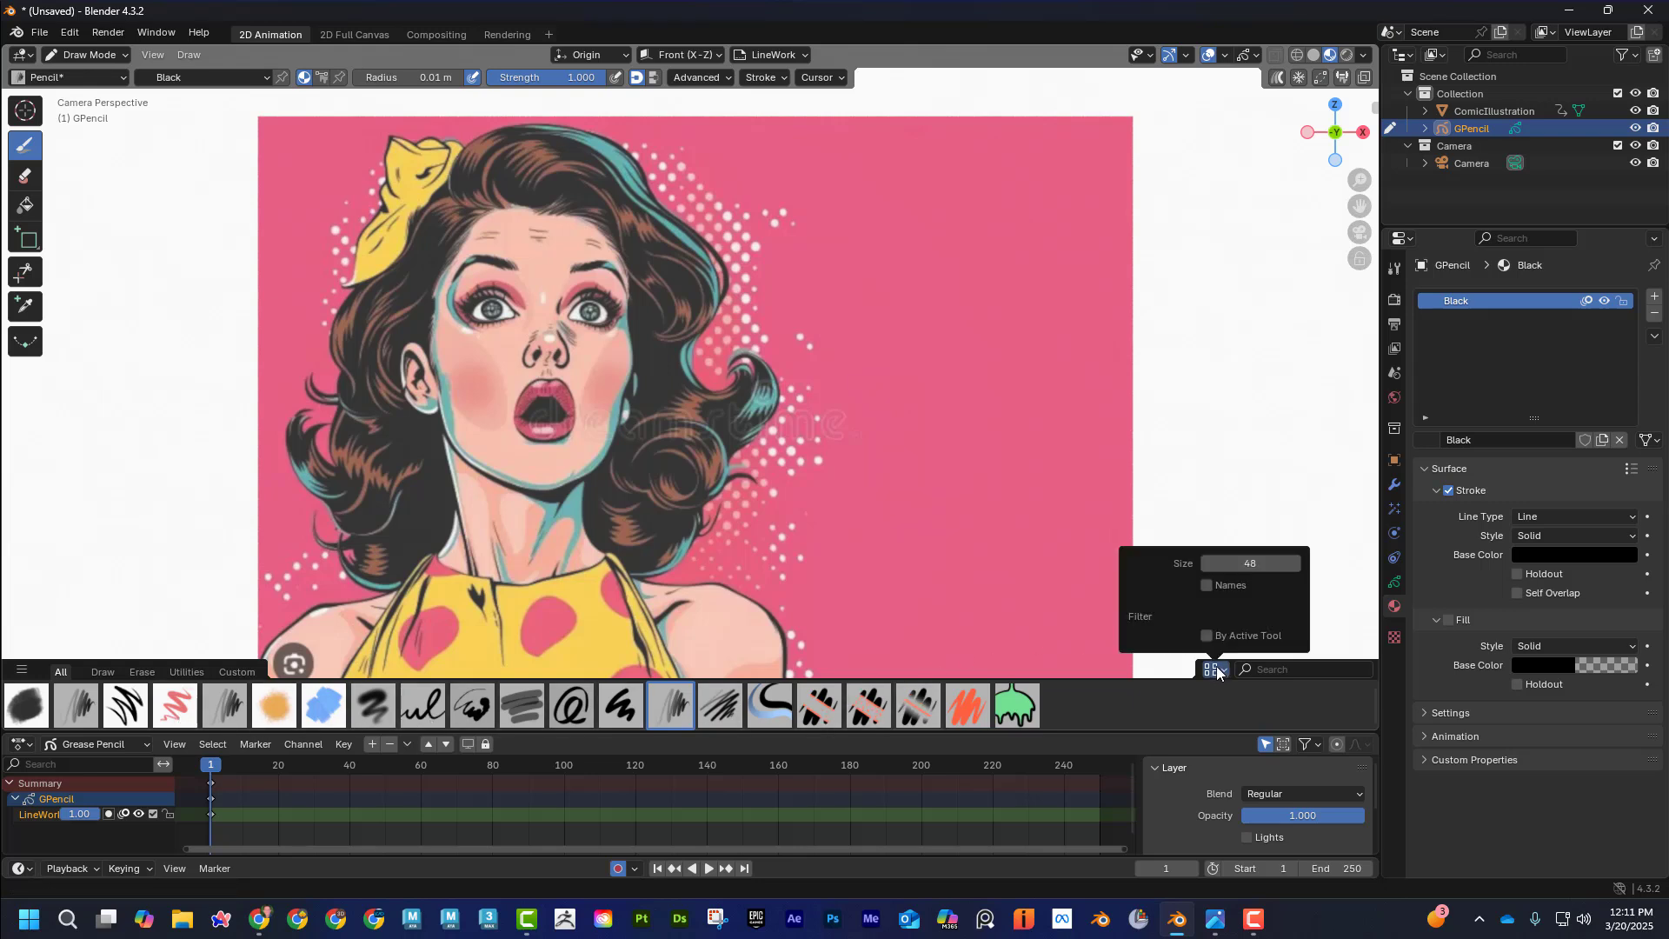
pyautogui.click(1206, 586)
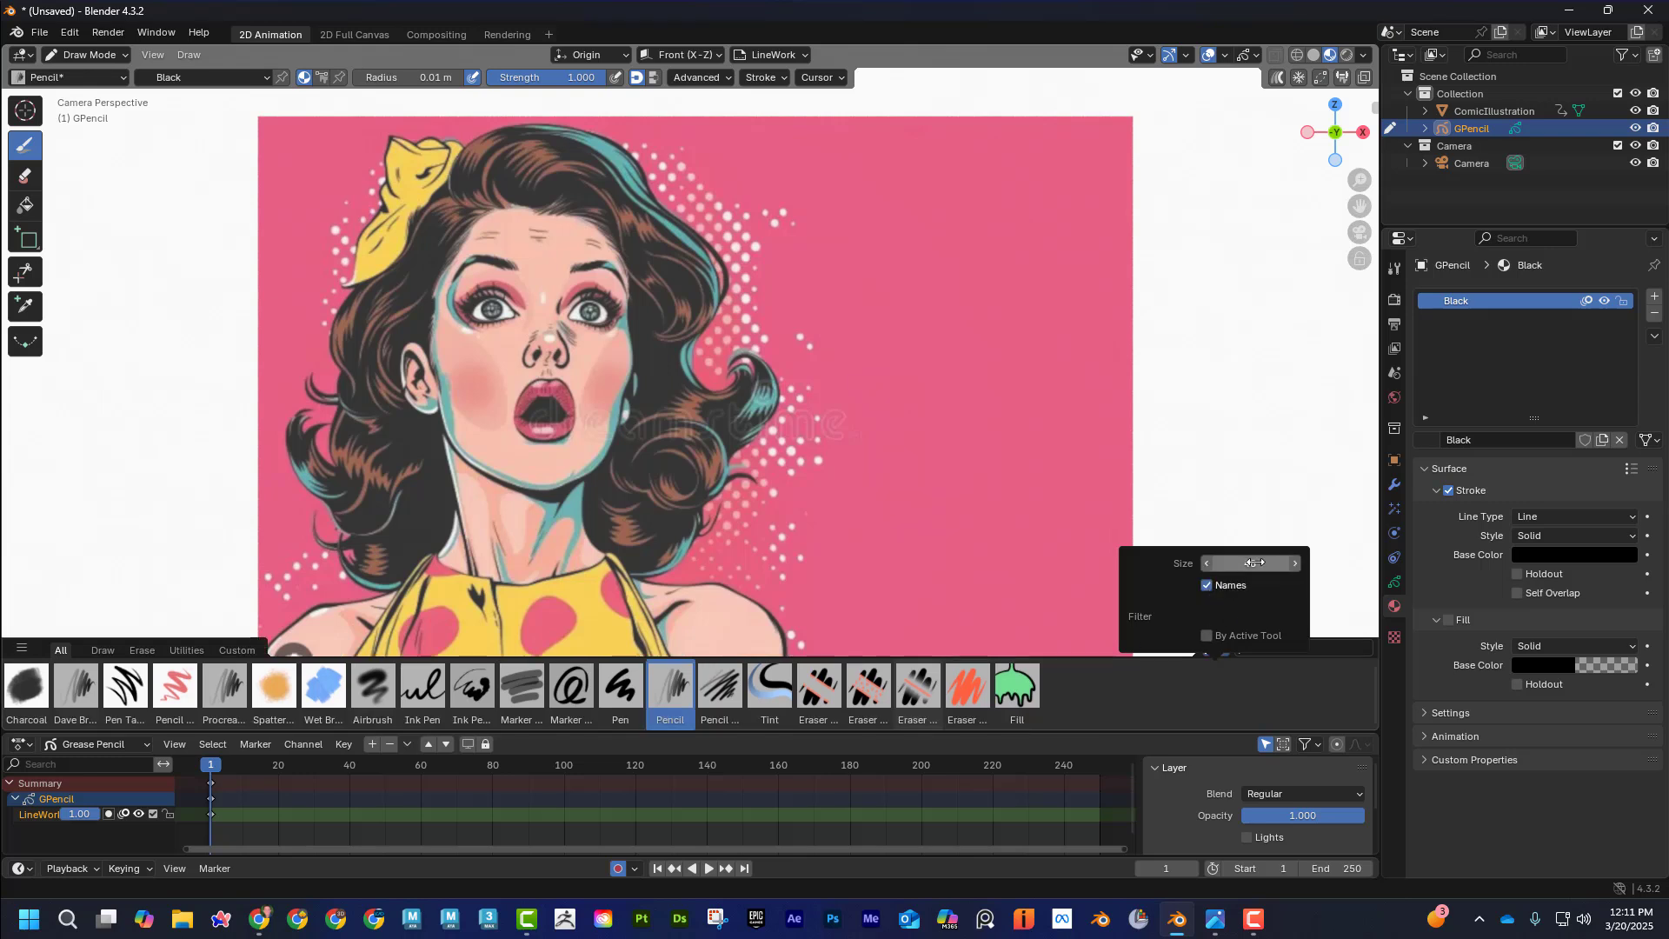
pyautogui.moveTo(1245, 563); pyautogui.dragTo(1260, 562)
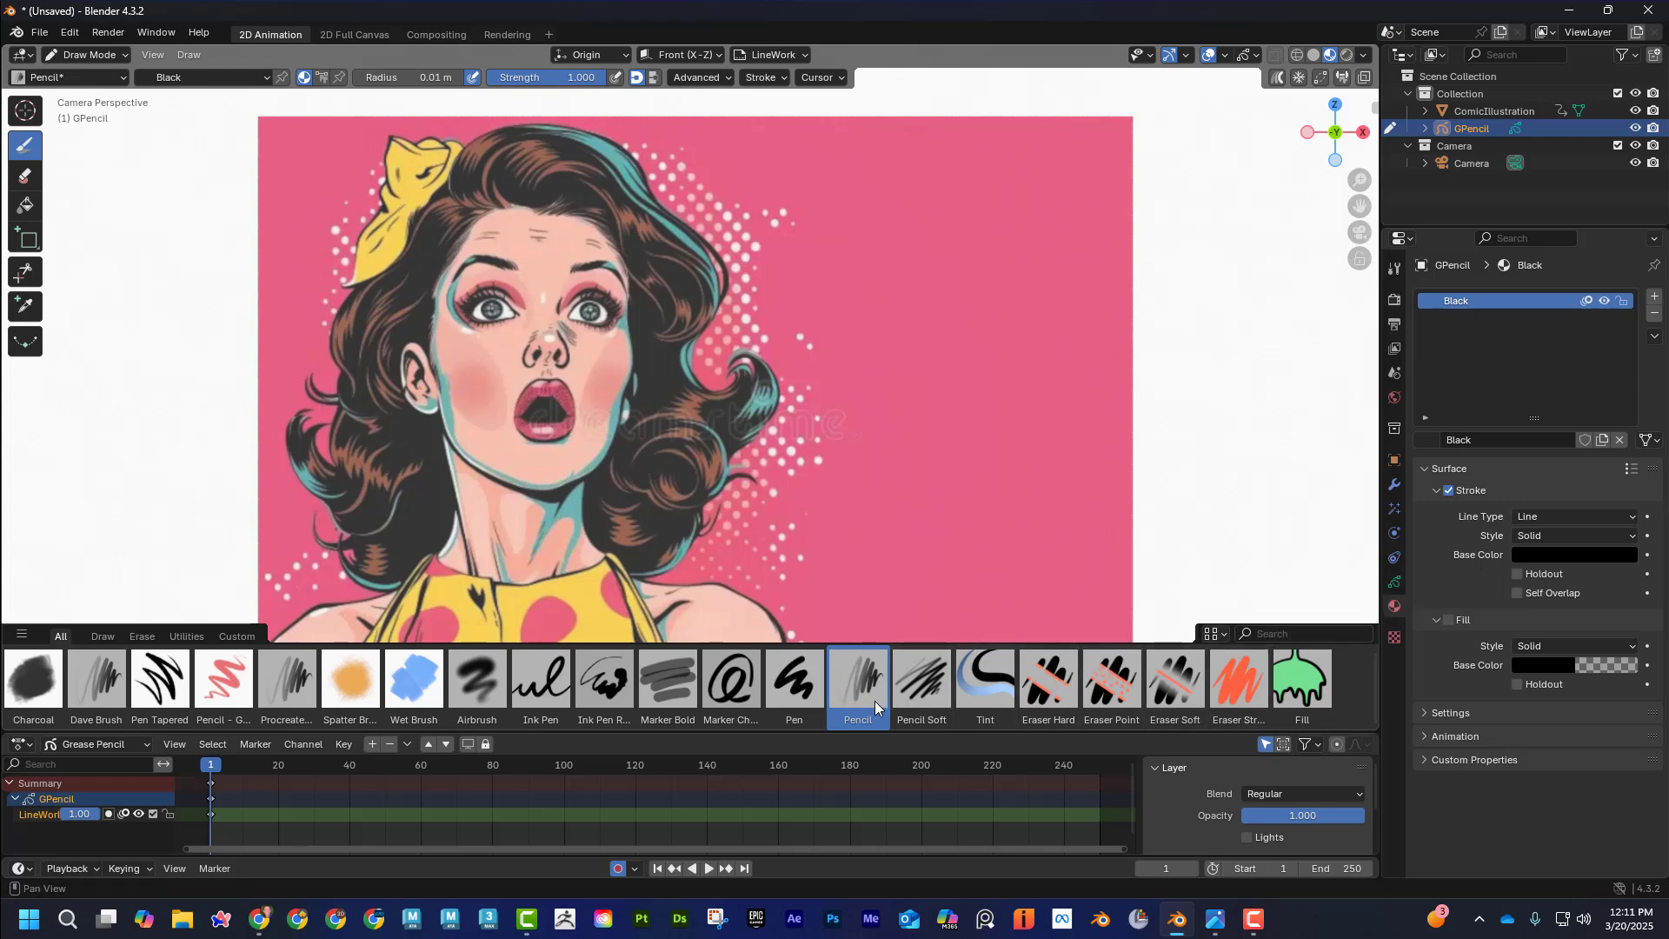
# Draw one zigzag test stroke with the Pen brush and another with the Marker Chisel brush on the pink background
pyautogui.click(793, 683)
pyautogui.moveTo(859, 344)
pyautogui.mouseDown()
pyautogui.moveTo(922, 352)
pyautogui.moveTo(1007, 506)
pyautogui.mouseUp()
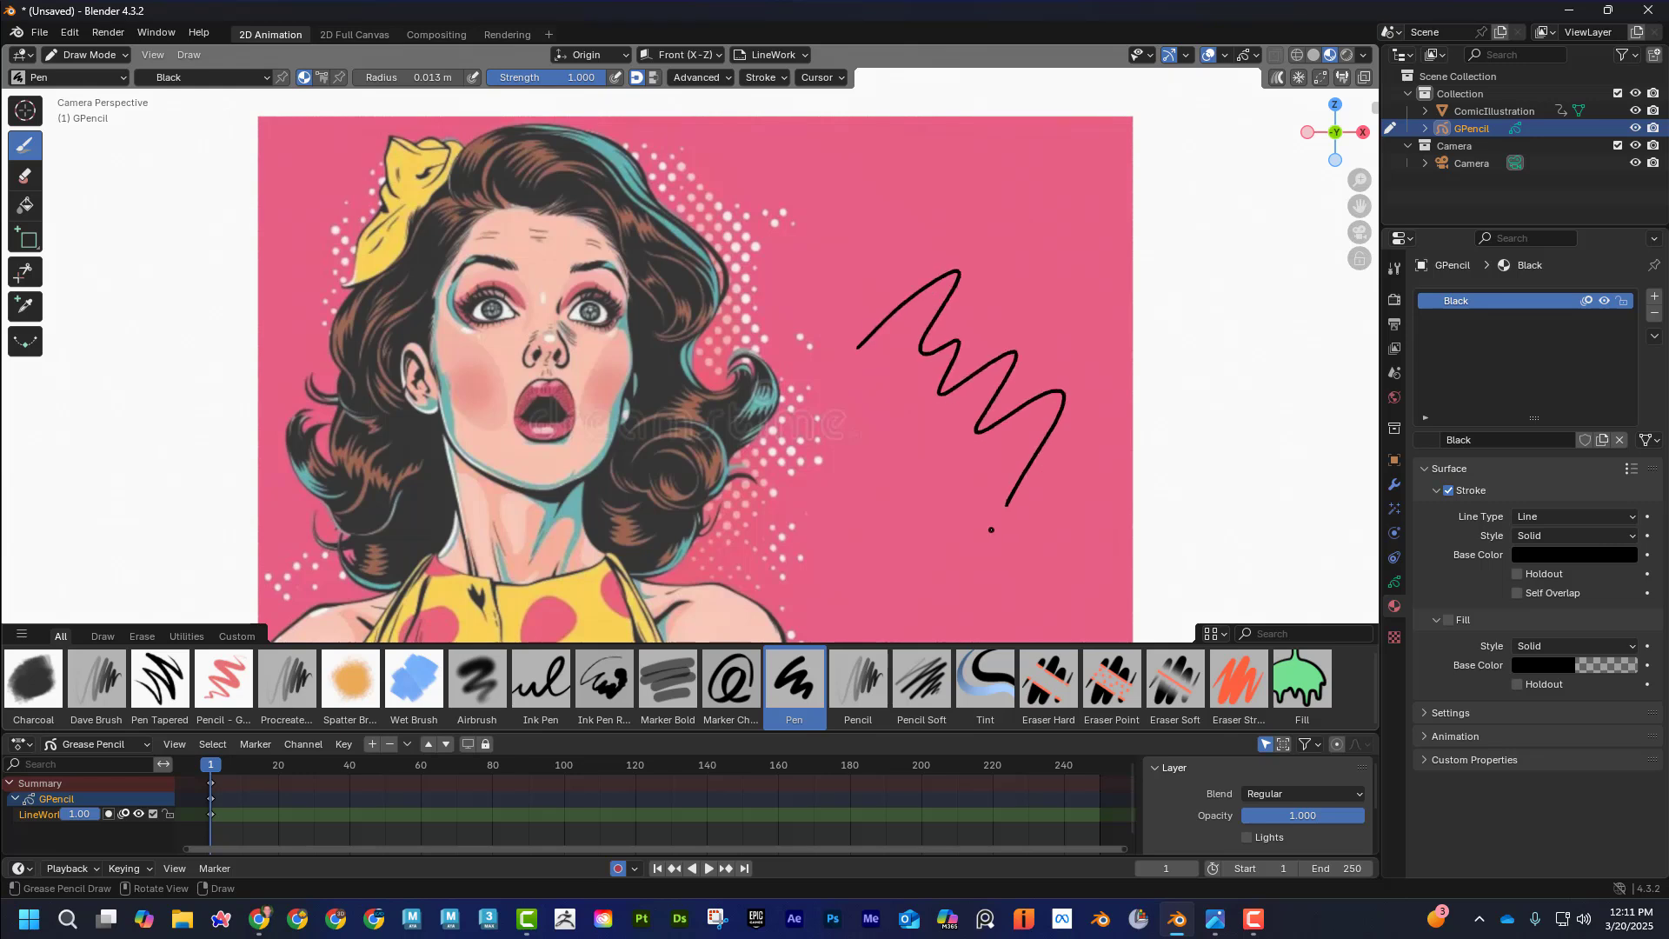
pyautogui.click(730, 682)
pyautogui.moveTo(877, 255)
pyautogui.mouseDown()
pyautogui.moveTo(1008, 166)
pyautogui.moveTo(1106, 259)
pyautogui.mouseUp()
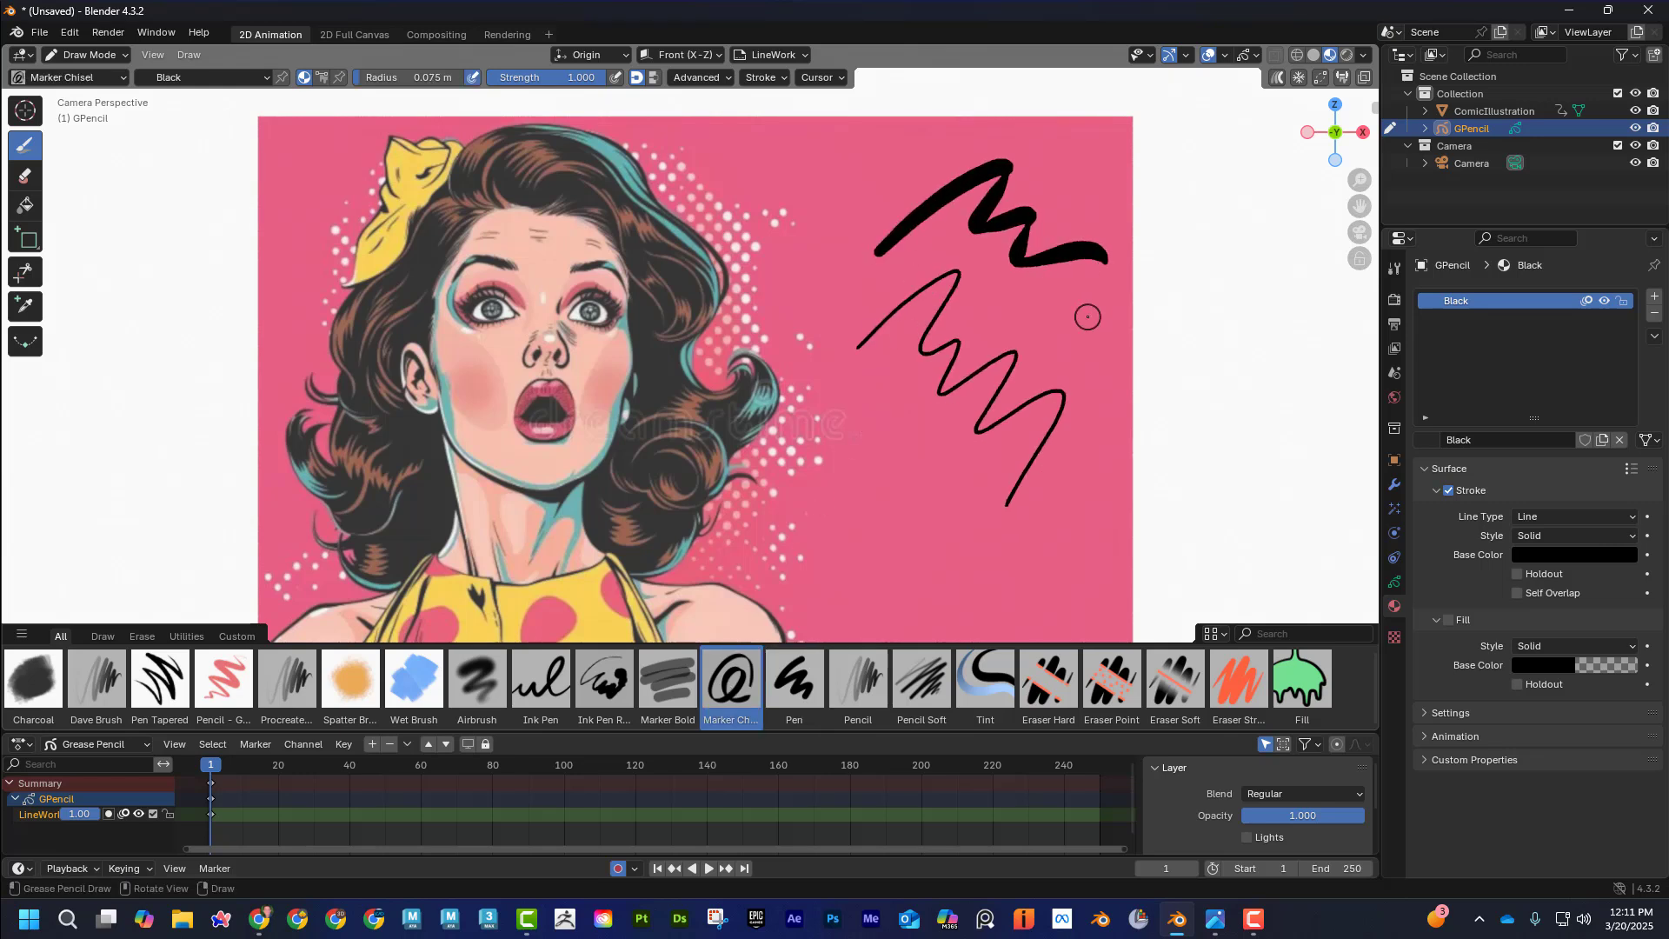
# Try larger and smaller sizes for the Marker Chisel brush and reduce its radius to 0.039 m
pyautogui.press('[')
pyautogui.press('[')
pyautogui.press('[')
pyautogui.press('[')
pyautogui.press('[')
pyautogui.press('[')
pyautogui.press('[')
pyautogui.press(']')
pyautogui.press(']')
pyautogui.press(']')
pyautogui.press(']')
pyautogui.press('f')
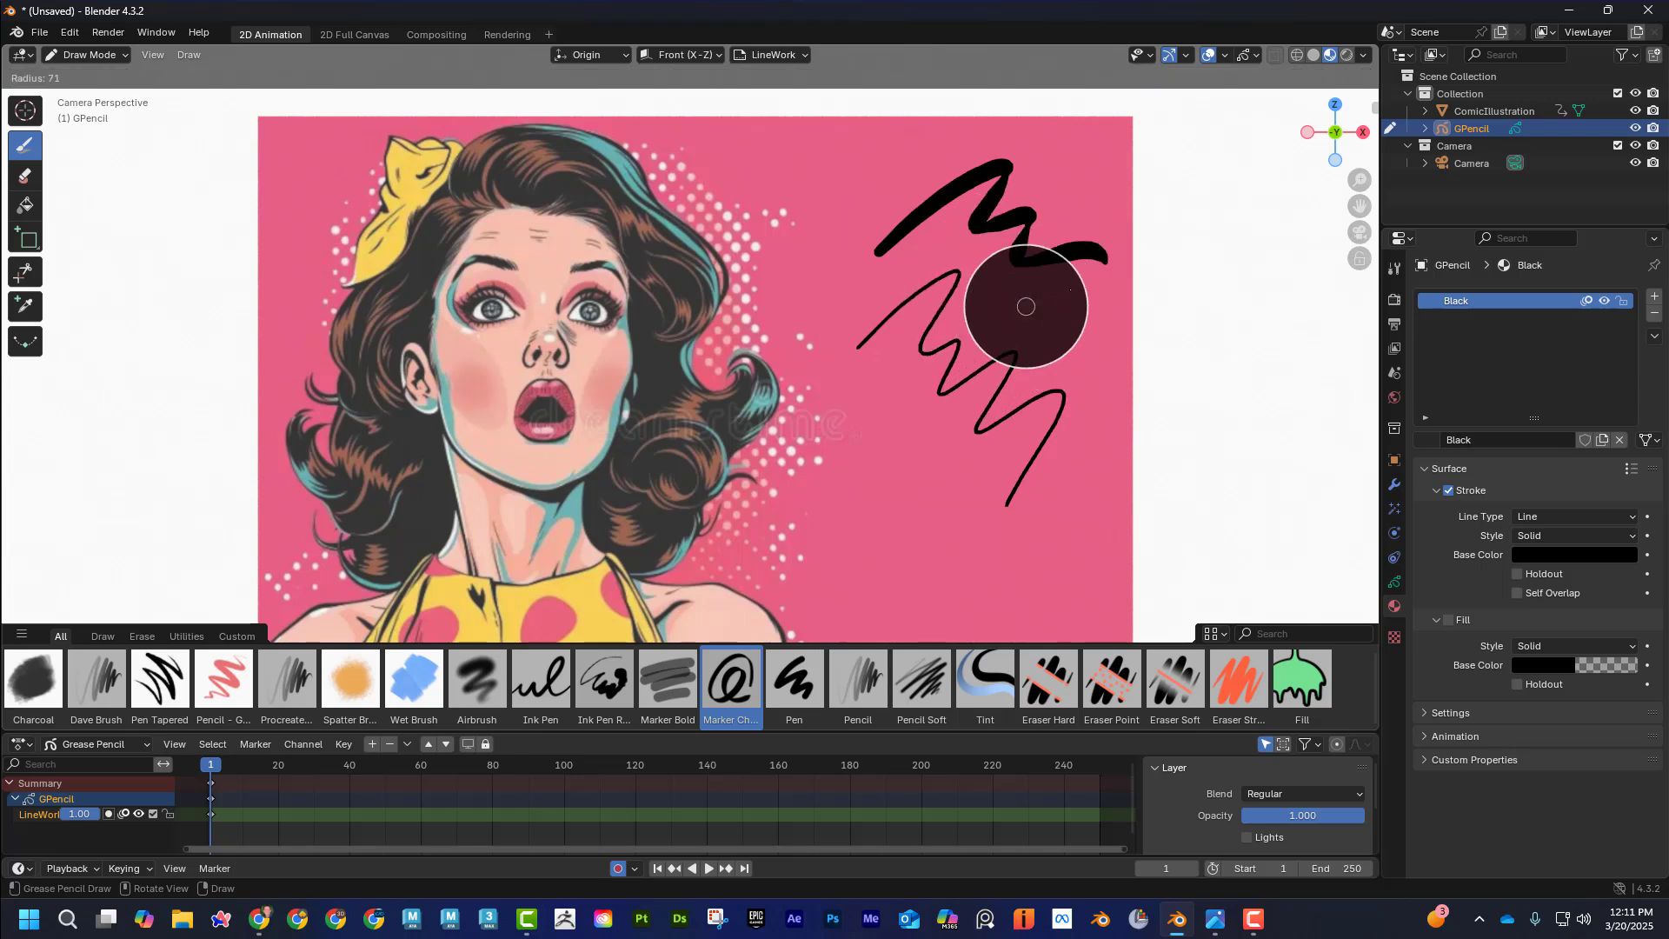
pyautogui.click(1028, 316)
pyautogui.press('f')
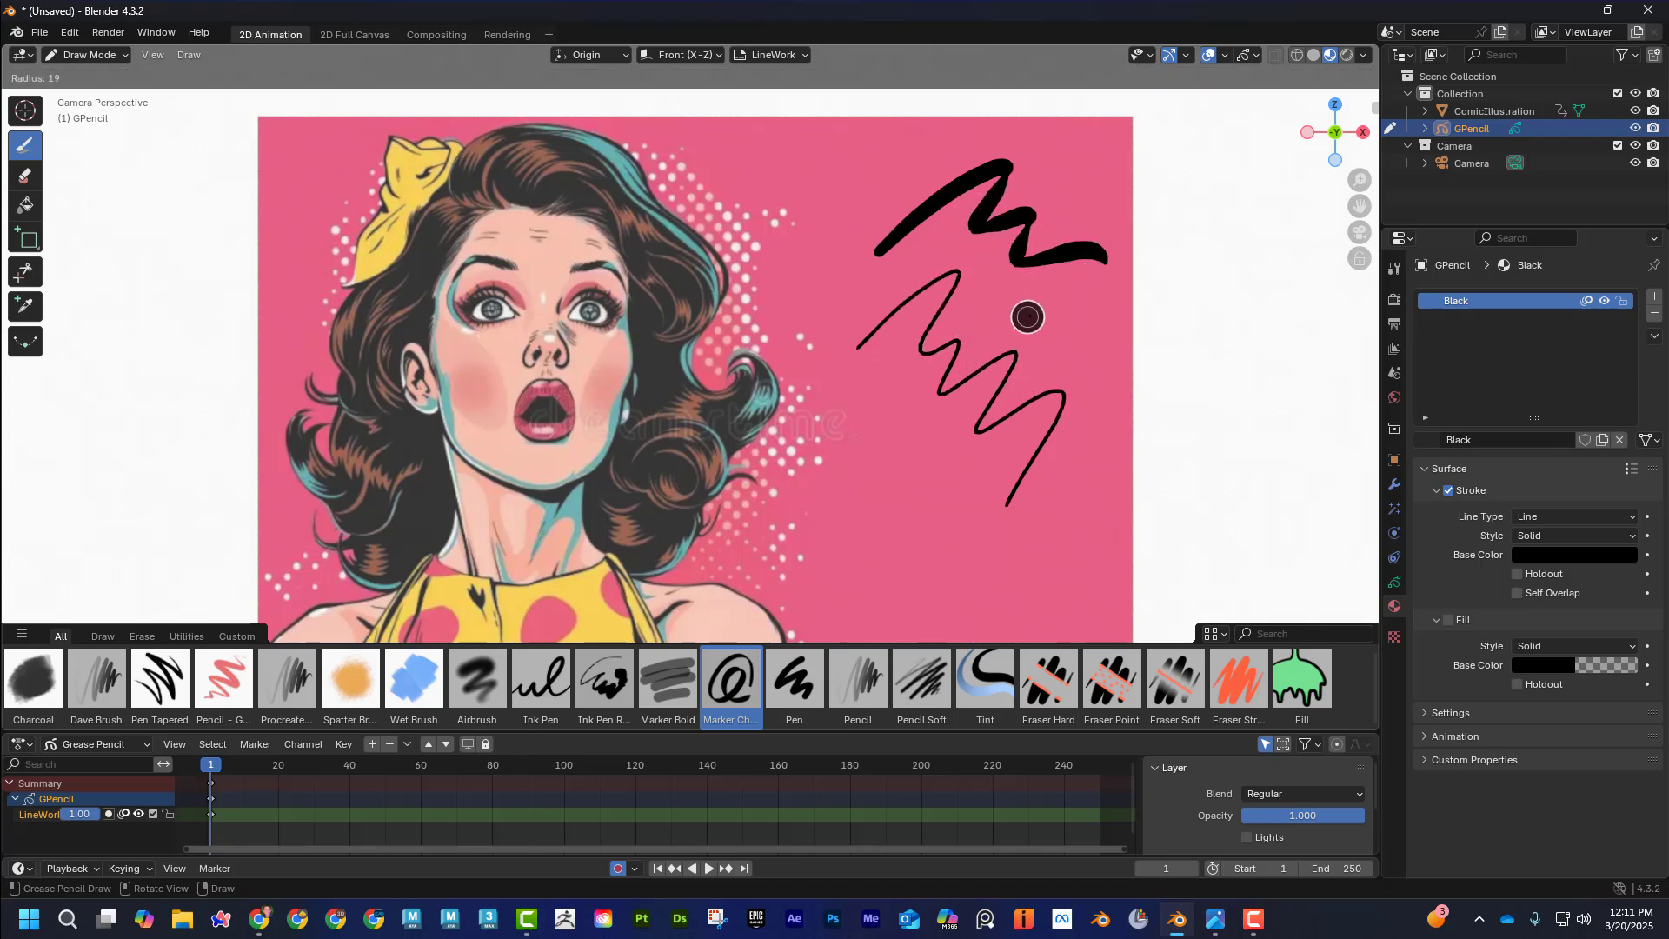
pyautogui.click(1028, 317)
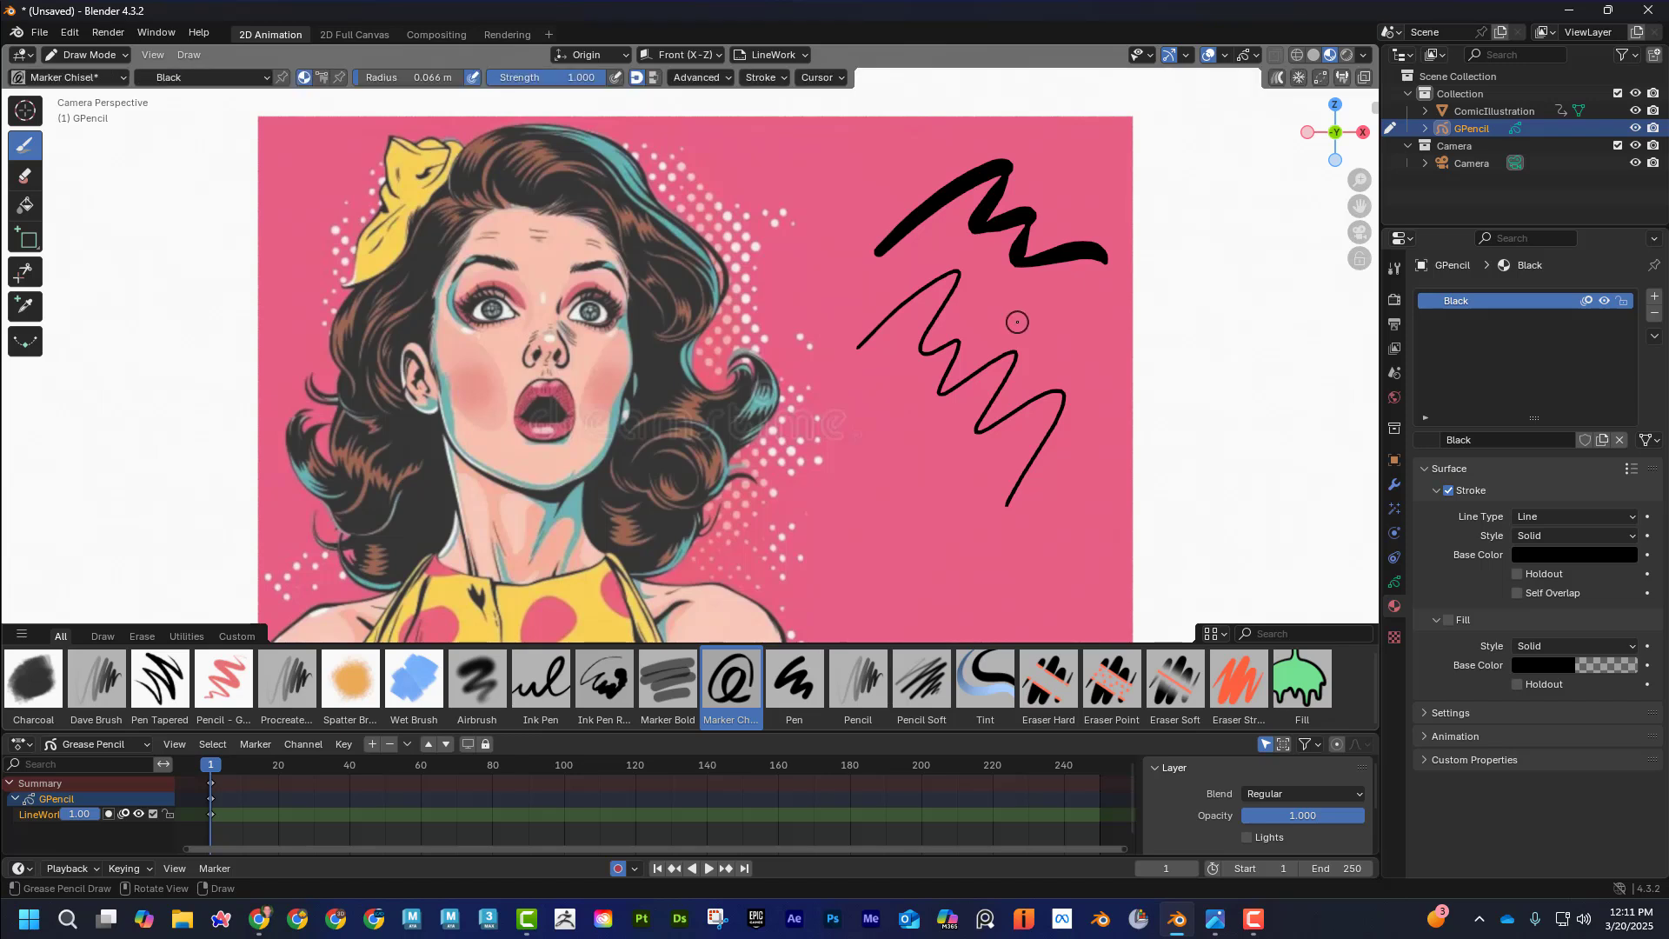
# Draw short zigzag test strokes with the Marker Chisel and Pen brushes, and undo every test stroke on the pink background
pyautogui.moveTo(1013, 328); pyautogui.dragTo(1123, 363)
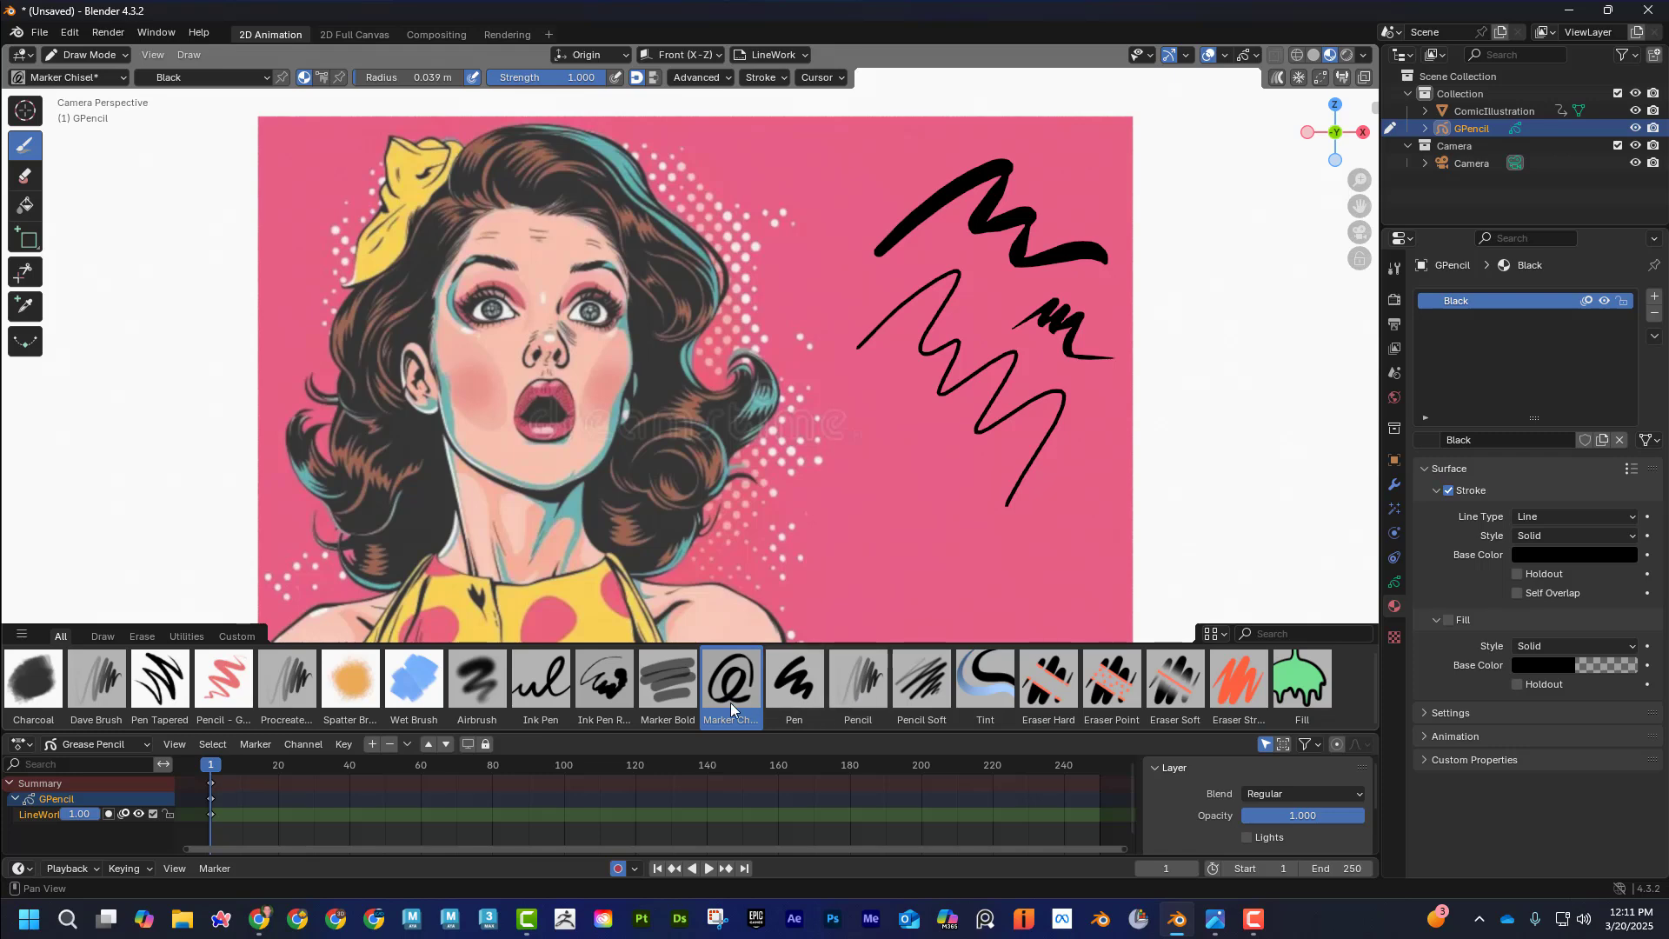
pyautogui.click(793, 683)
pyautogui.moveTo(844, 490)
pyautogui.mouseDown()
pyautogui.moveTo(904, 474)
pyautogui.moveTo(934, 546)
pyautogui.mouseUp()
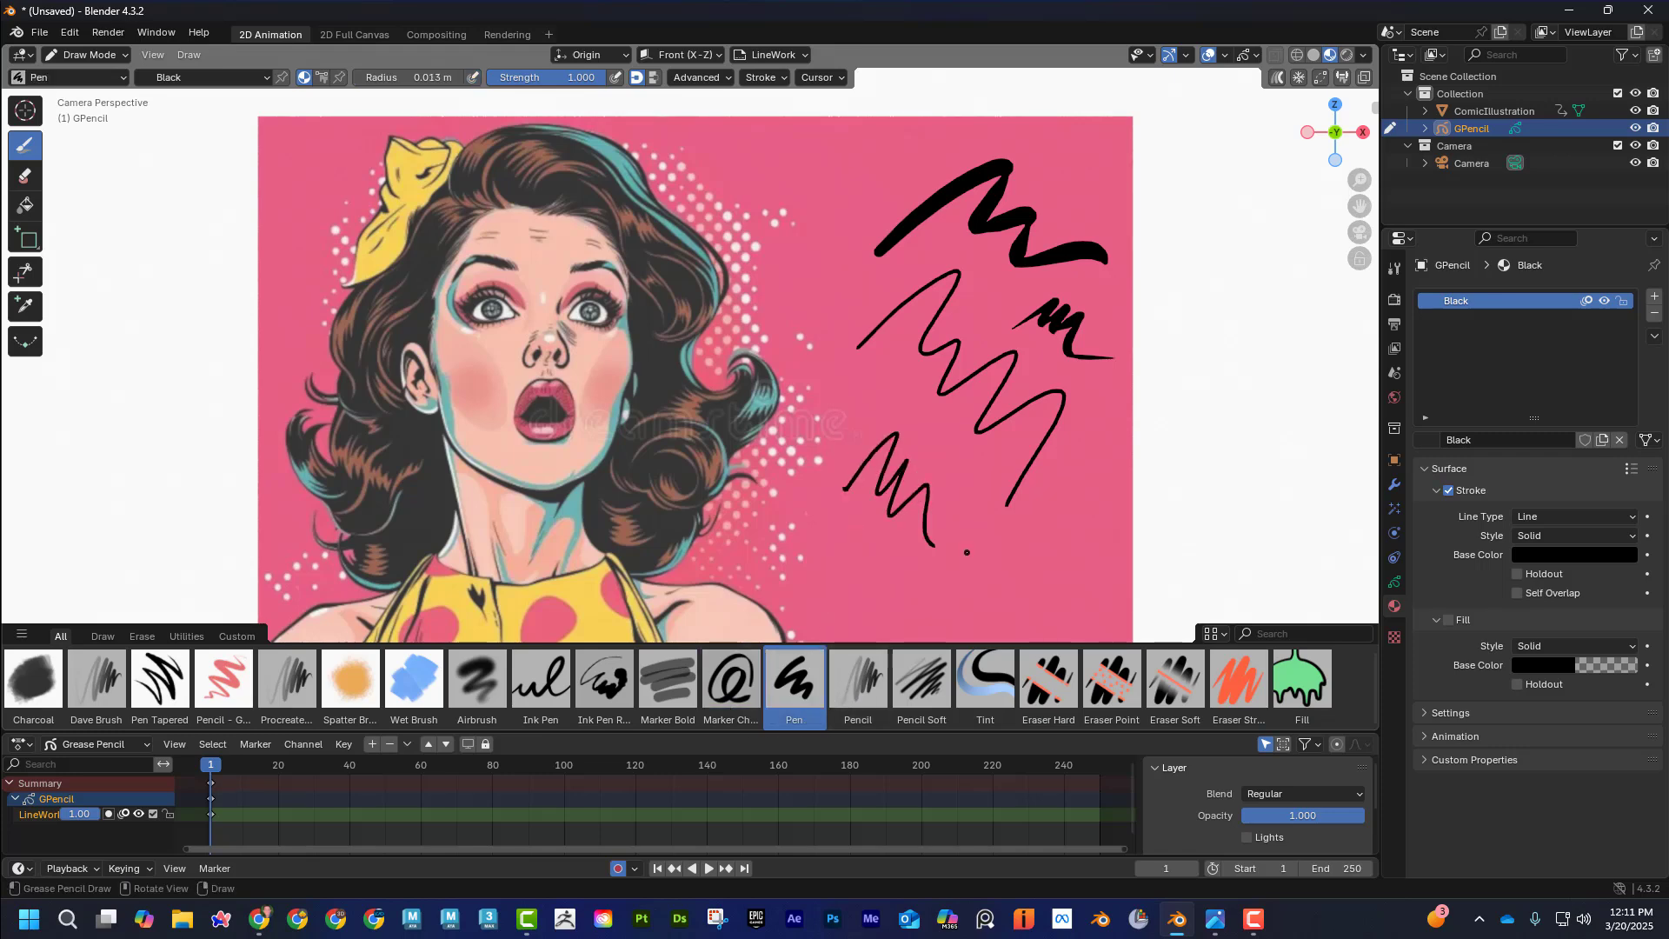
pyautogui.hotkey('ctrl', 'z')
pyautogui.hotkey('ctrl', 'z')
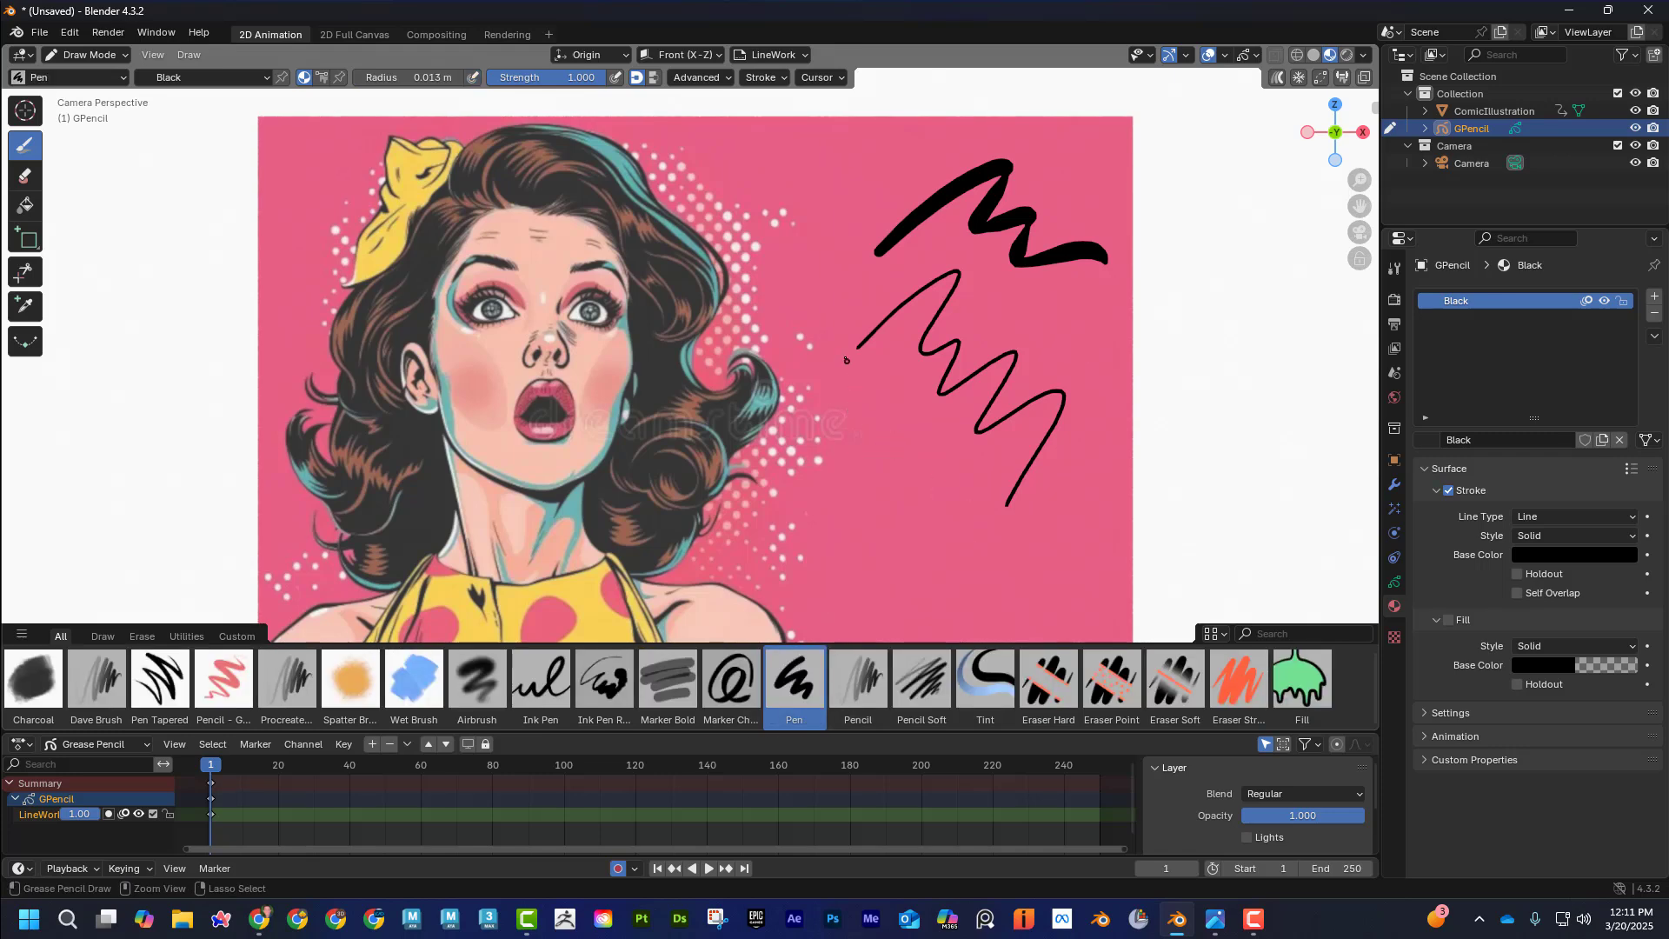
pyautogui.hotkey('ctrl', 'z')
pyautogui.hotkey('ctrl', 'z')
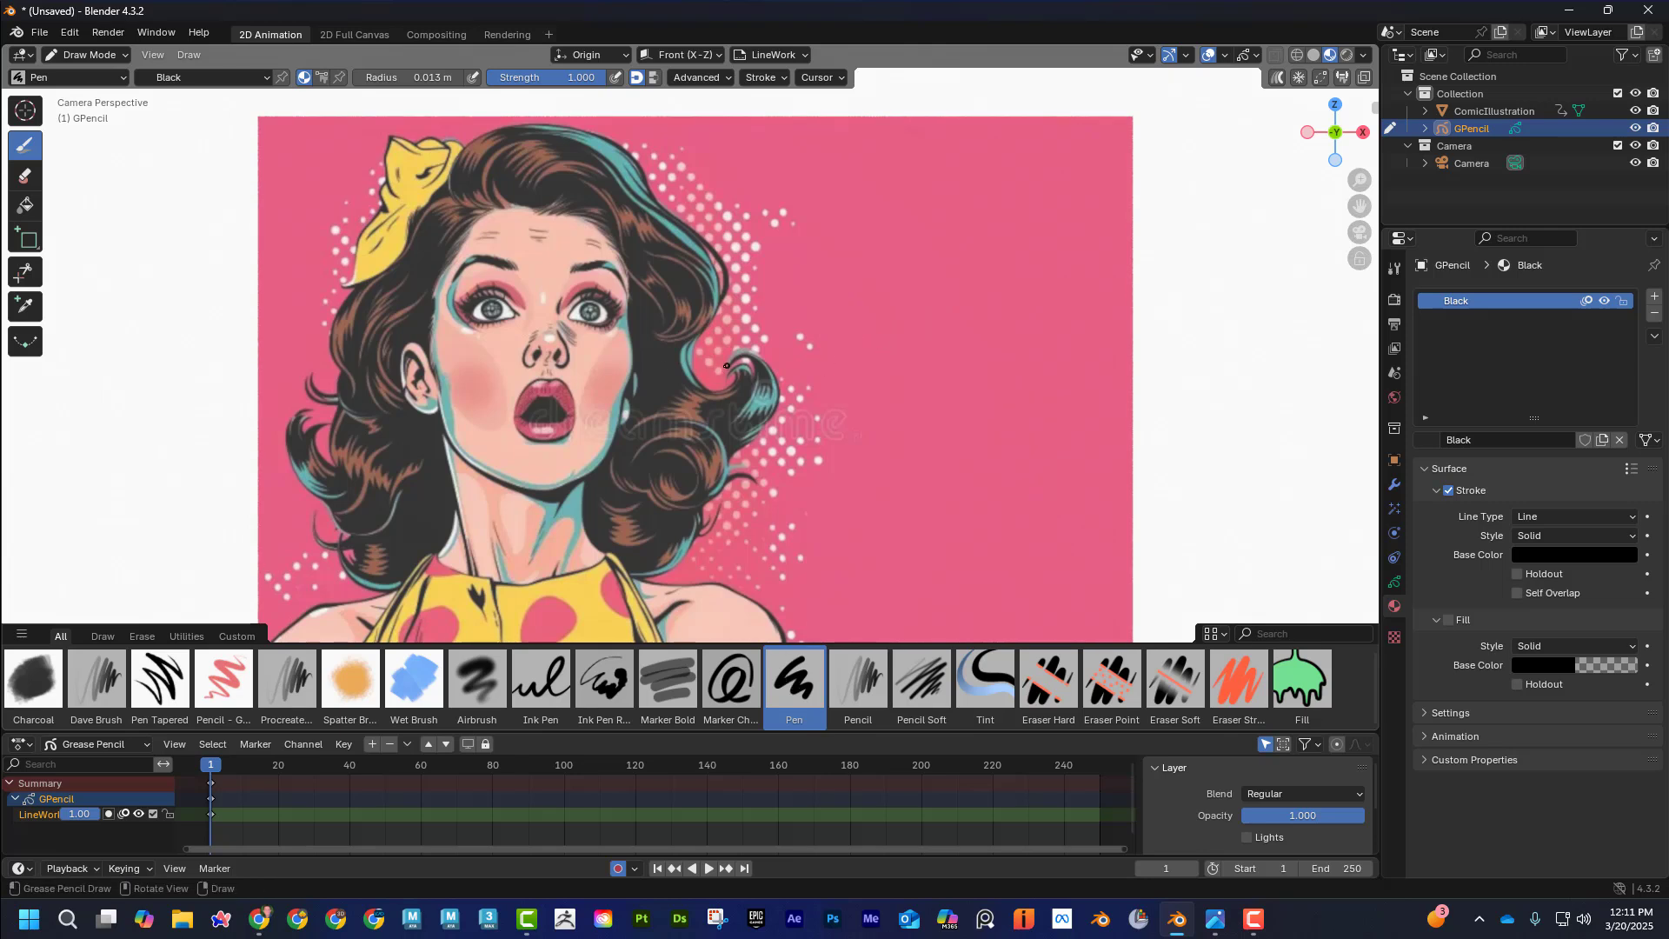
# Reduce the Pen brush radius to 0.01 m and trace the woman's jaw, cheeks and hairline in black on the LineWork layer
pyautogui.click(1395, 582)
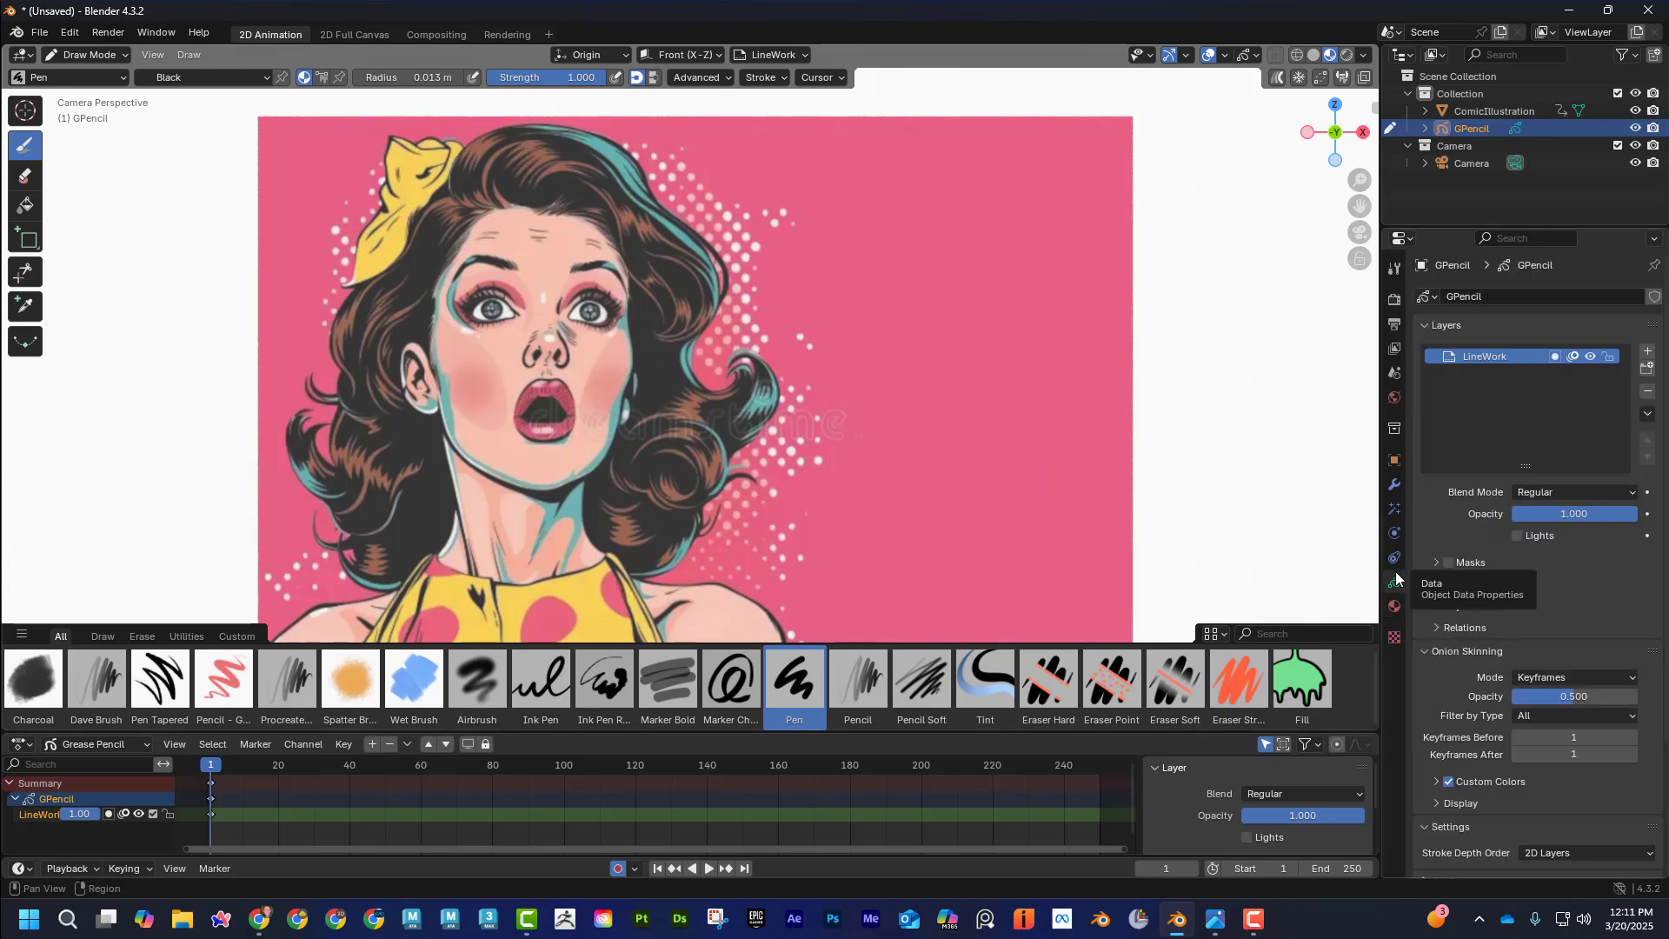
pyautogui.click(1394, 606)
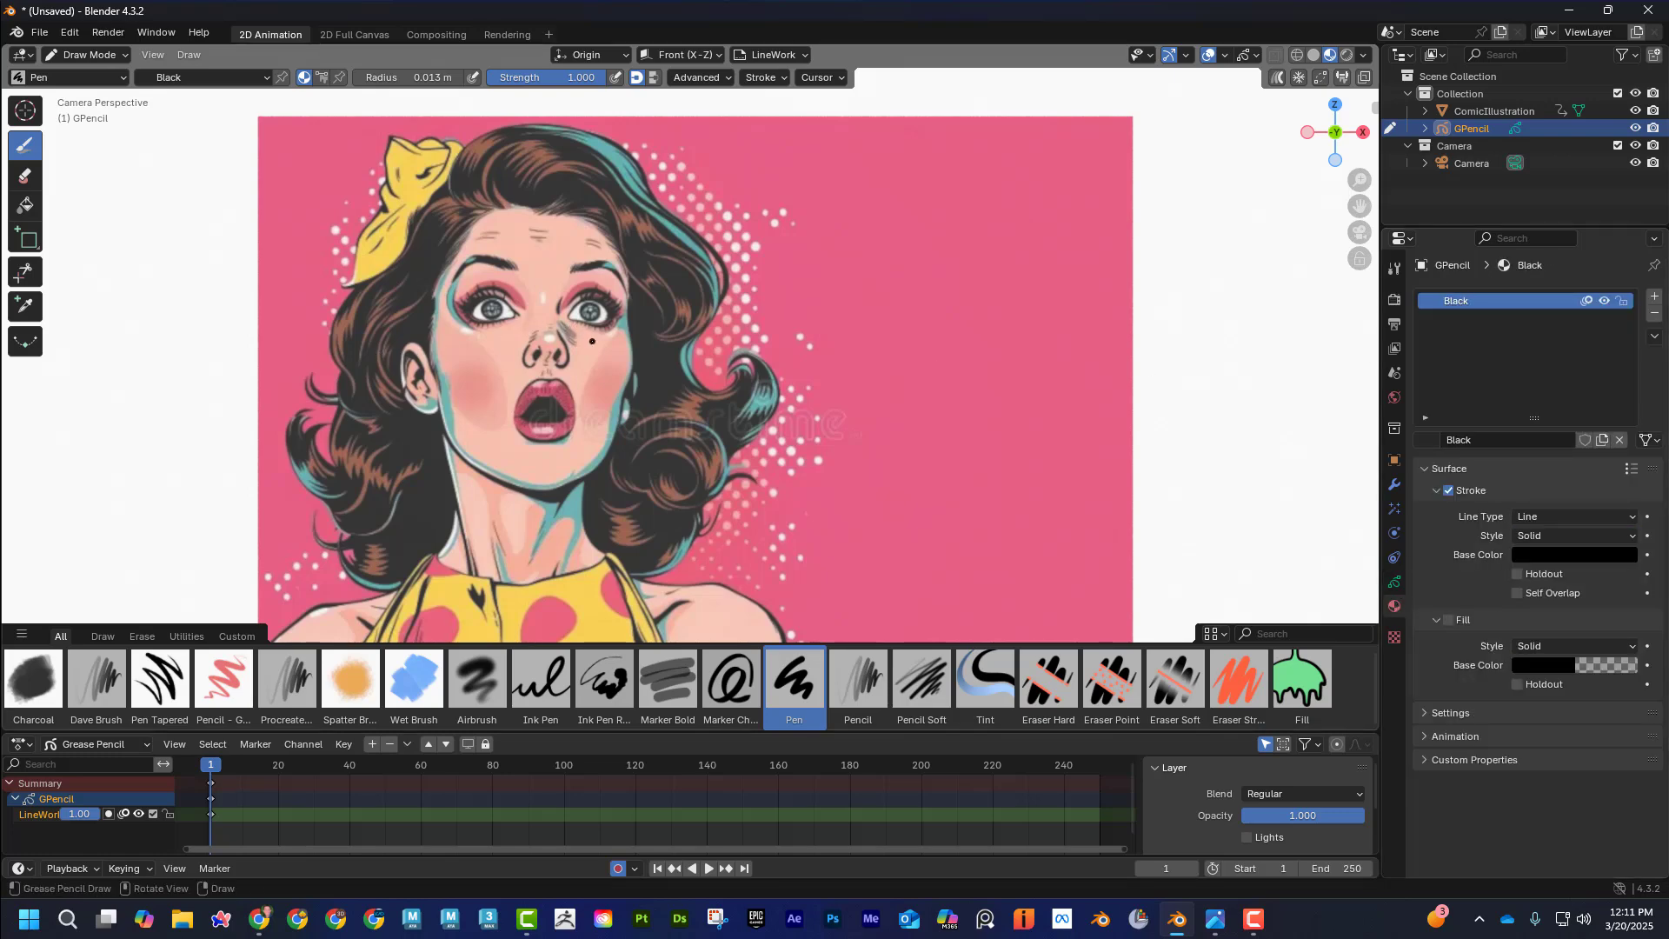
pyautogui.scroll(1, 592, 340)
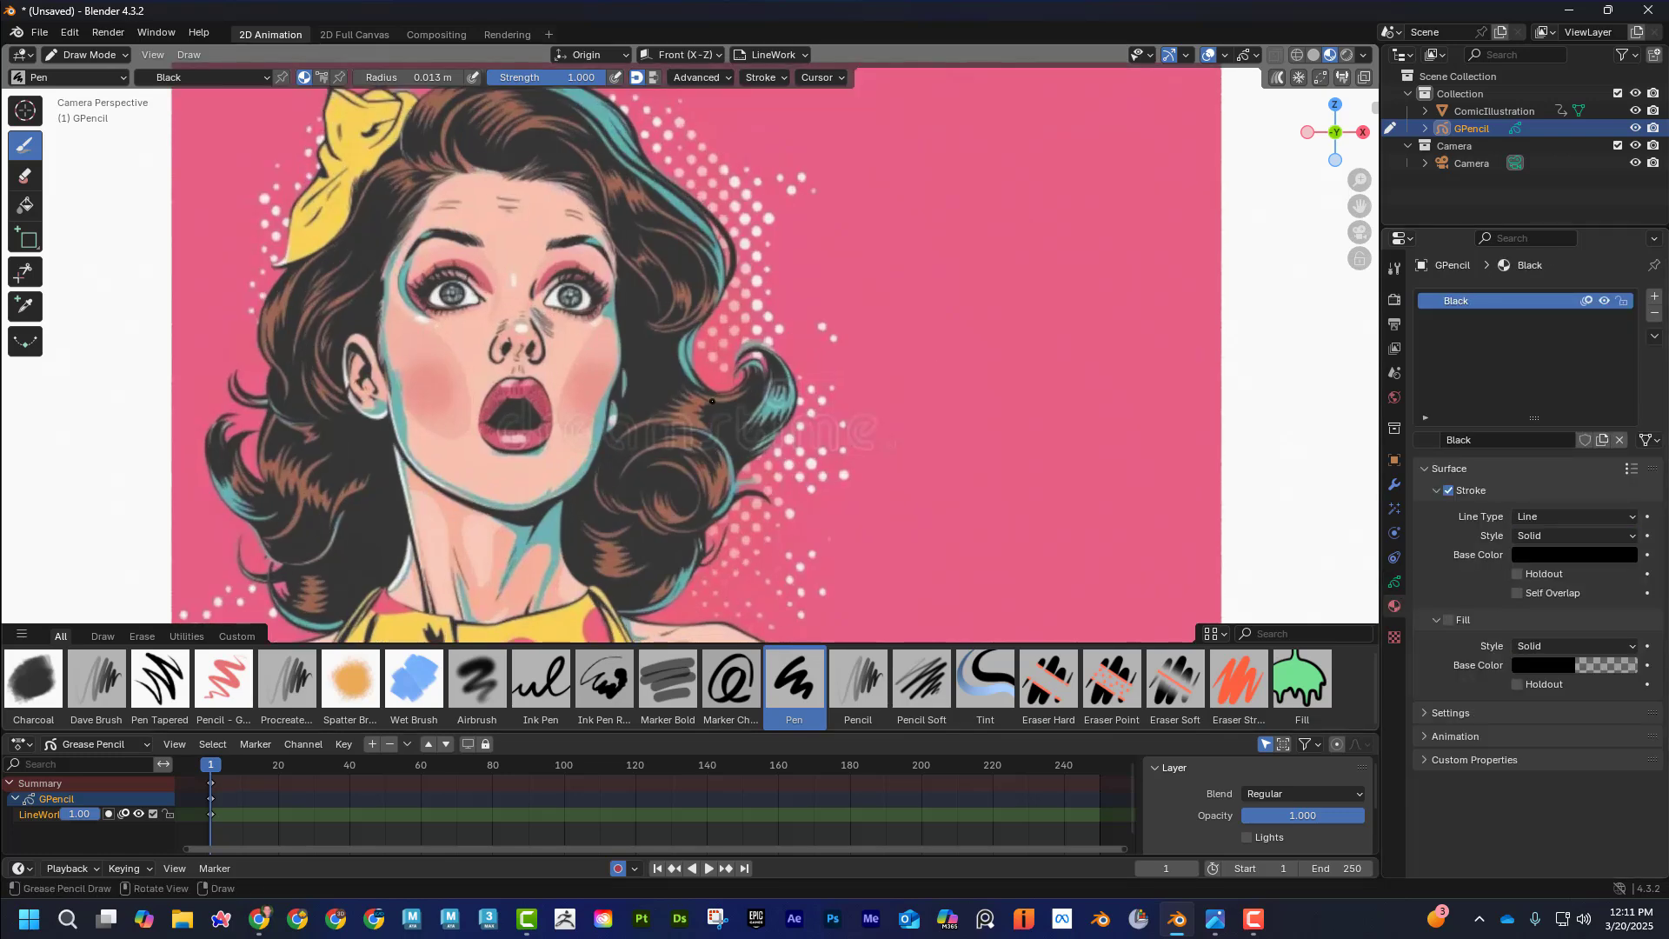
pyautogui.press('[')
pyautogui.press('[')
pyautogui.moveTo(386, 407)
pyautogui.mouseDown()
pyautogui.moveTo(401, 457)
pyautogui.moveTo(494, 511)
pyautogui.moveTo(596, 466)
pyautogui.moveTo(624, 368)
pyautogui.moveTo(616, 277)
pyautogui.moveTo(604, 219)
pyautogui.moveTo(570, 185)
pyautogui.mouseUp()
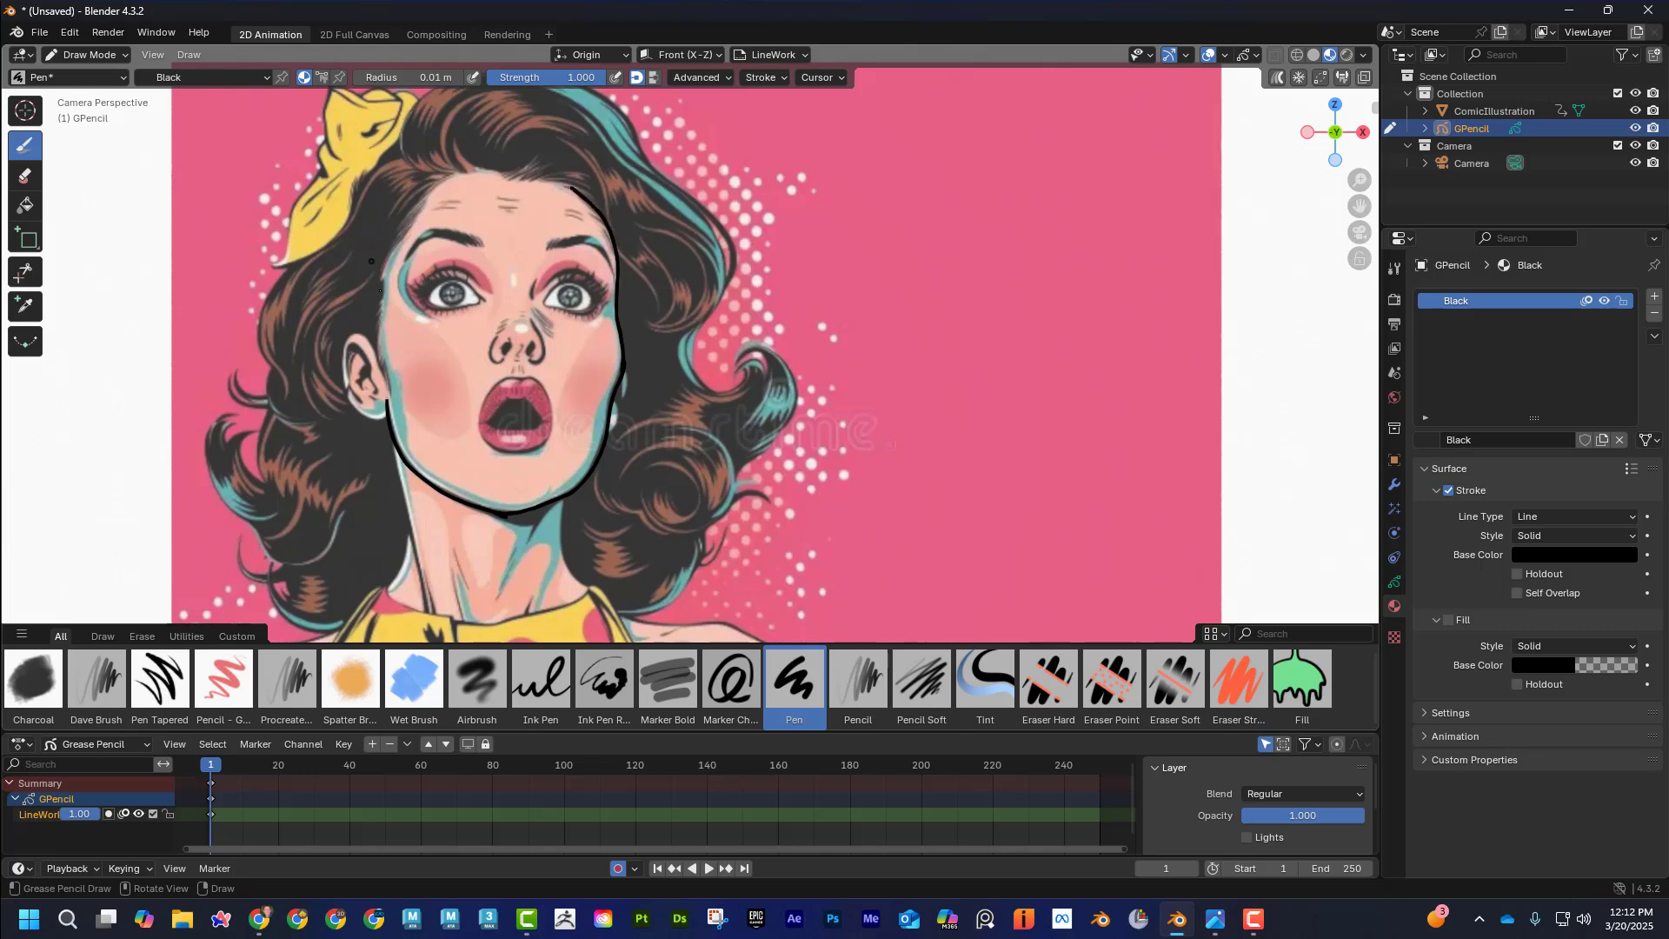
pyautogui.moveTo(375, 341)
pyautogui.mouseDown()
pyautogui.moveTo(386, 257)
pyautogui.moveTo(421, 203)
pyautogui.moveTo(477, 172)
pyautogui.moveTo(569, 185)
pyautogui.mouseUp()
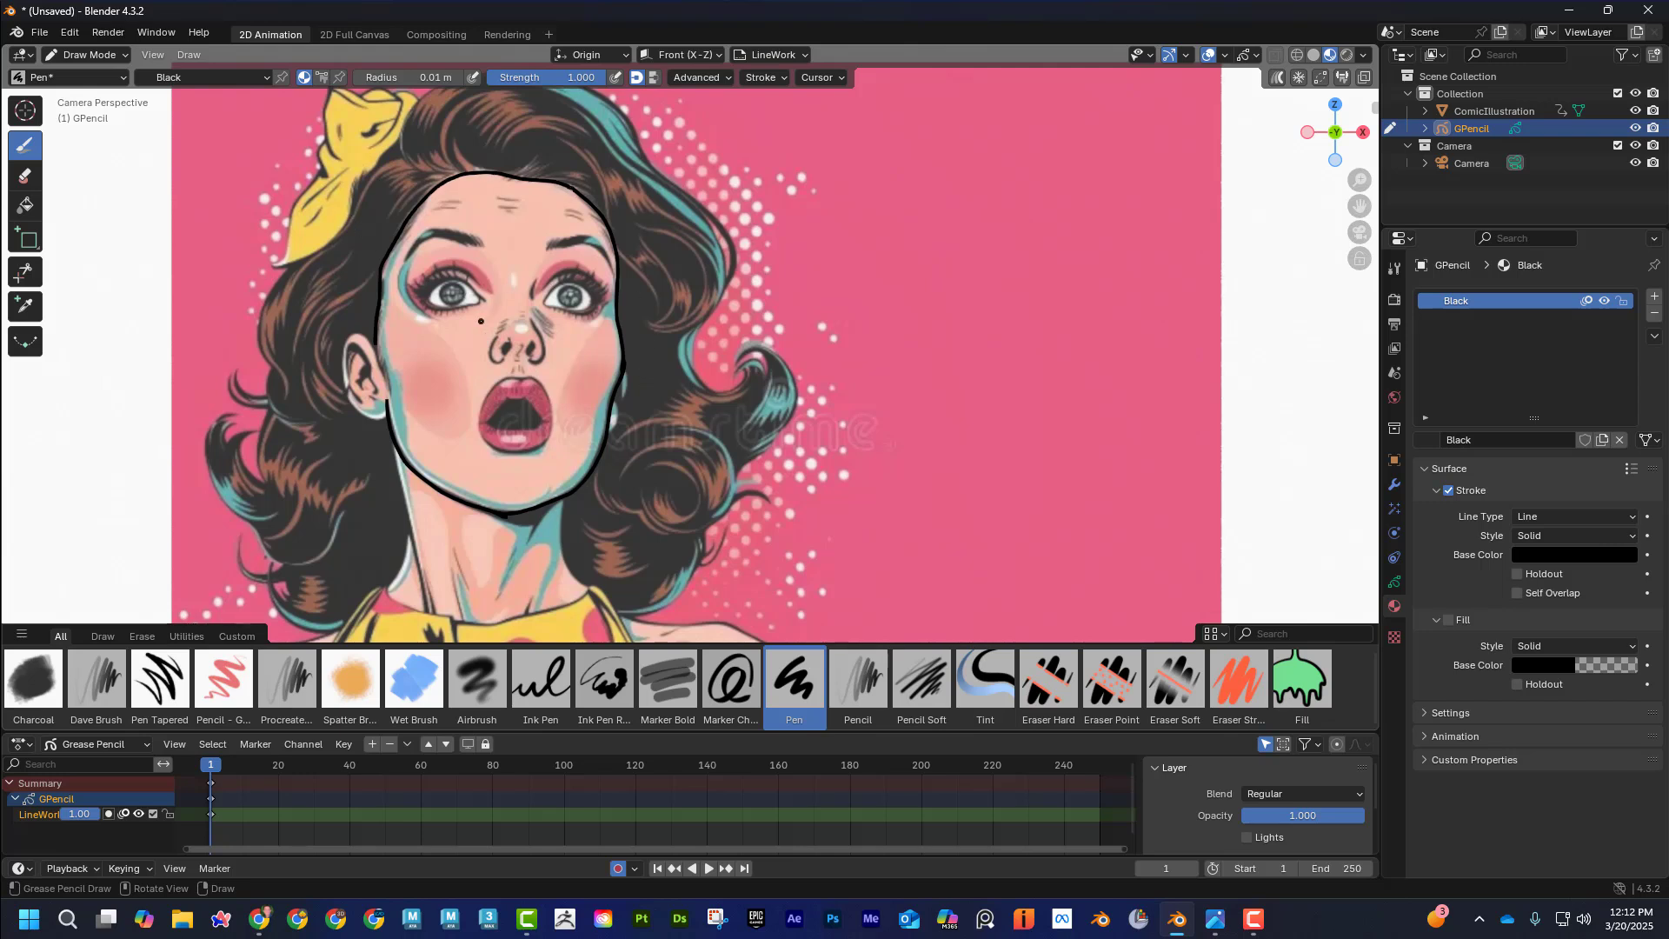
# Trace both sides of the woman's neck and the outline of her visible ear with black Pen strokes
pyautogui.scroll(-1, 522, 356)
pyautogui.scroll(1, 552, 394)
pyautogui.moveTo(587, 587); pyautogui.dragTo(558, 500)
pyautogui.moveTo(390, 581); pyautogui.dragTo(406, 539)
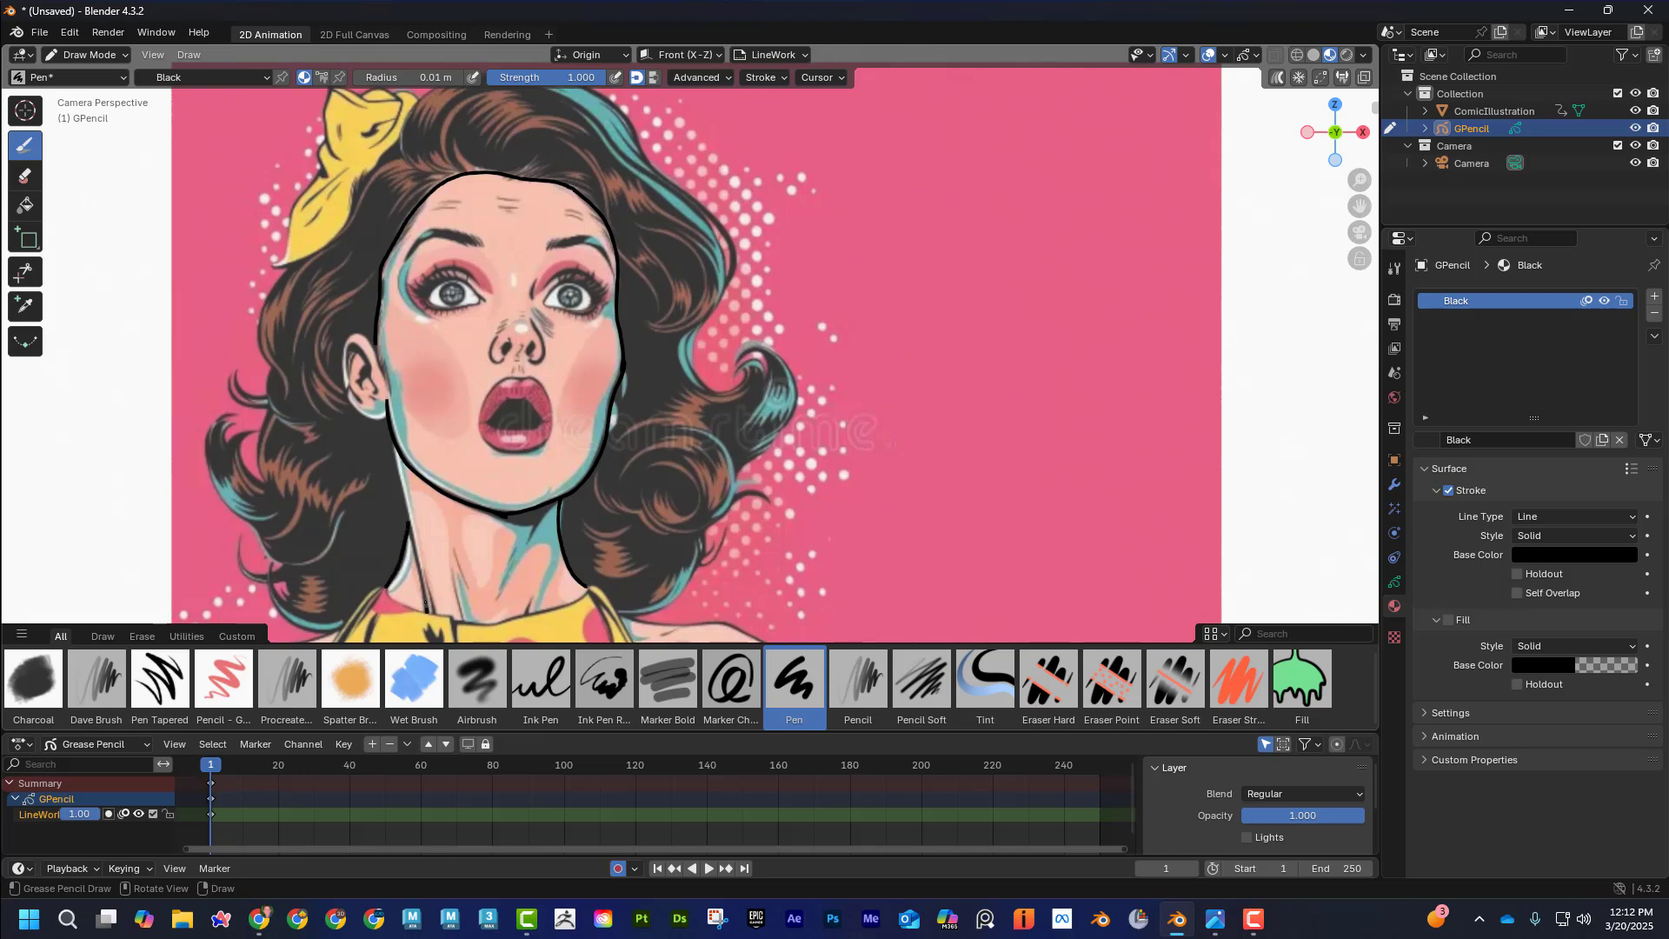
pyautogui.moveTo(425, 603); pyautogui.dragTo(394, 444)
pyautogui.moveTo(345, 362); pyautogui.dragTo(350, 400)
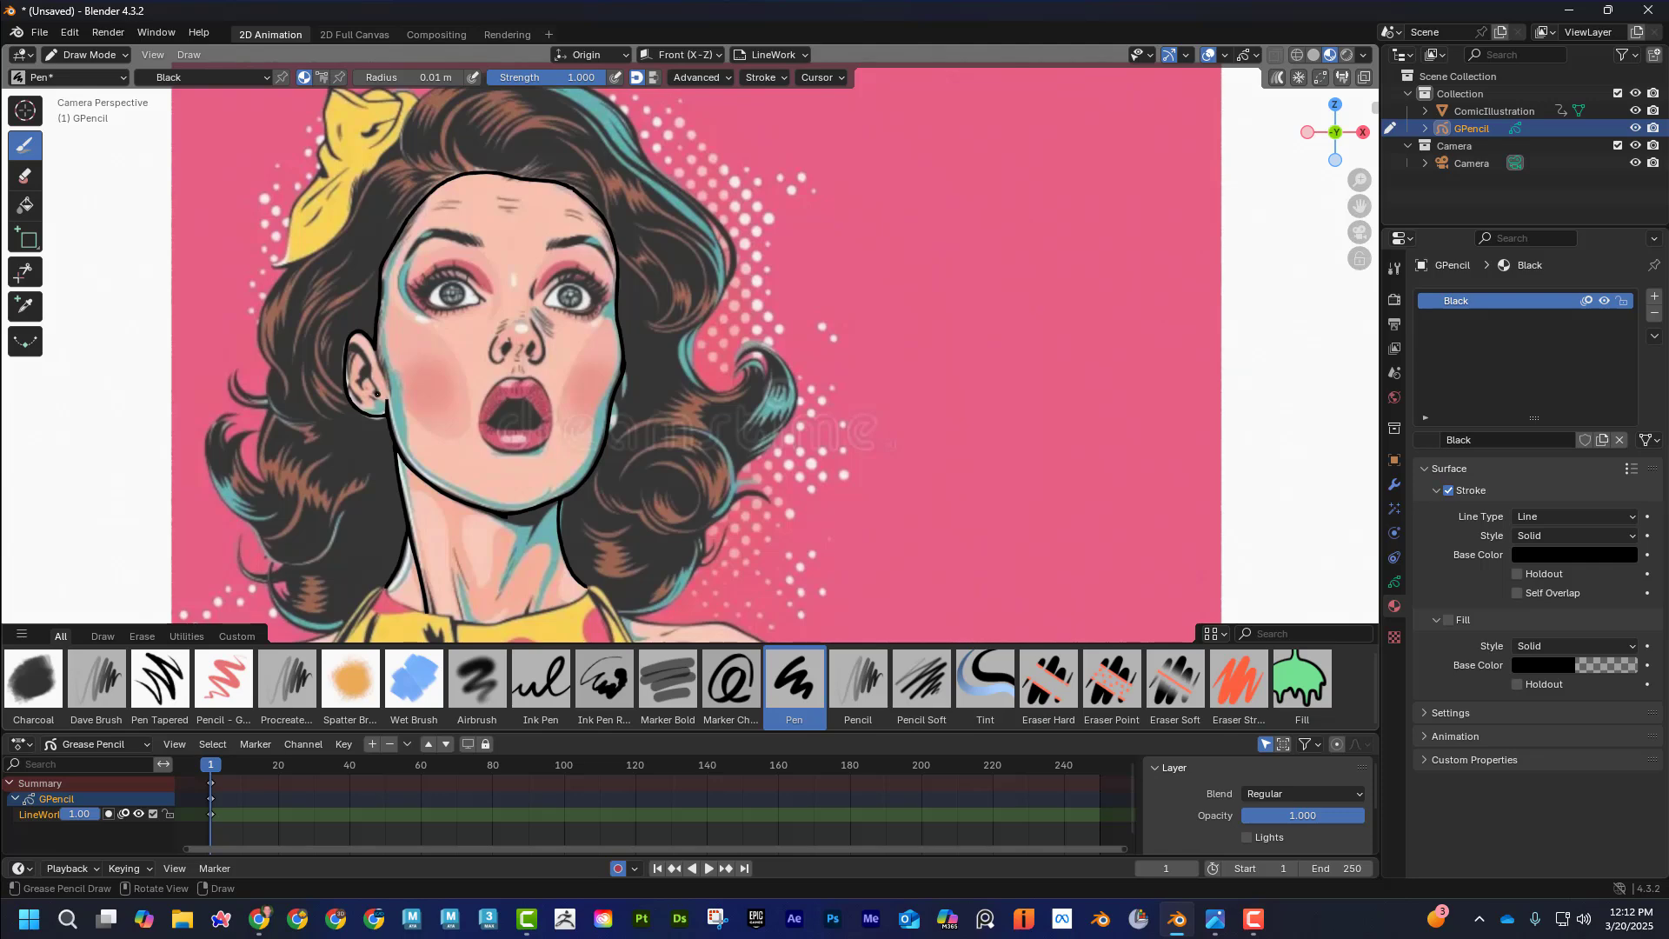
pyautogui.scroll(-1, 472, 357)
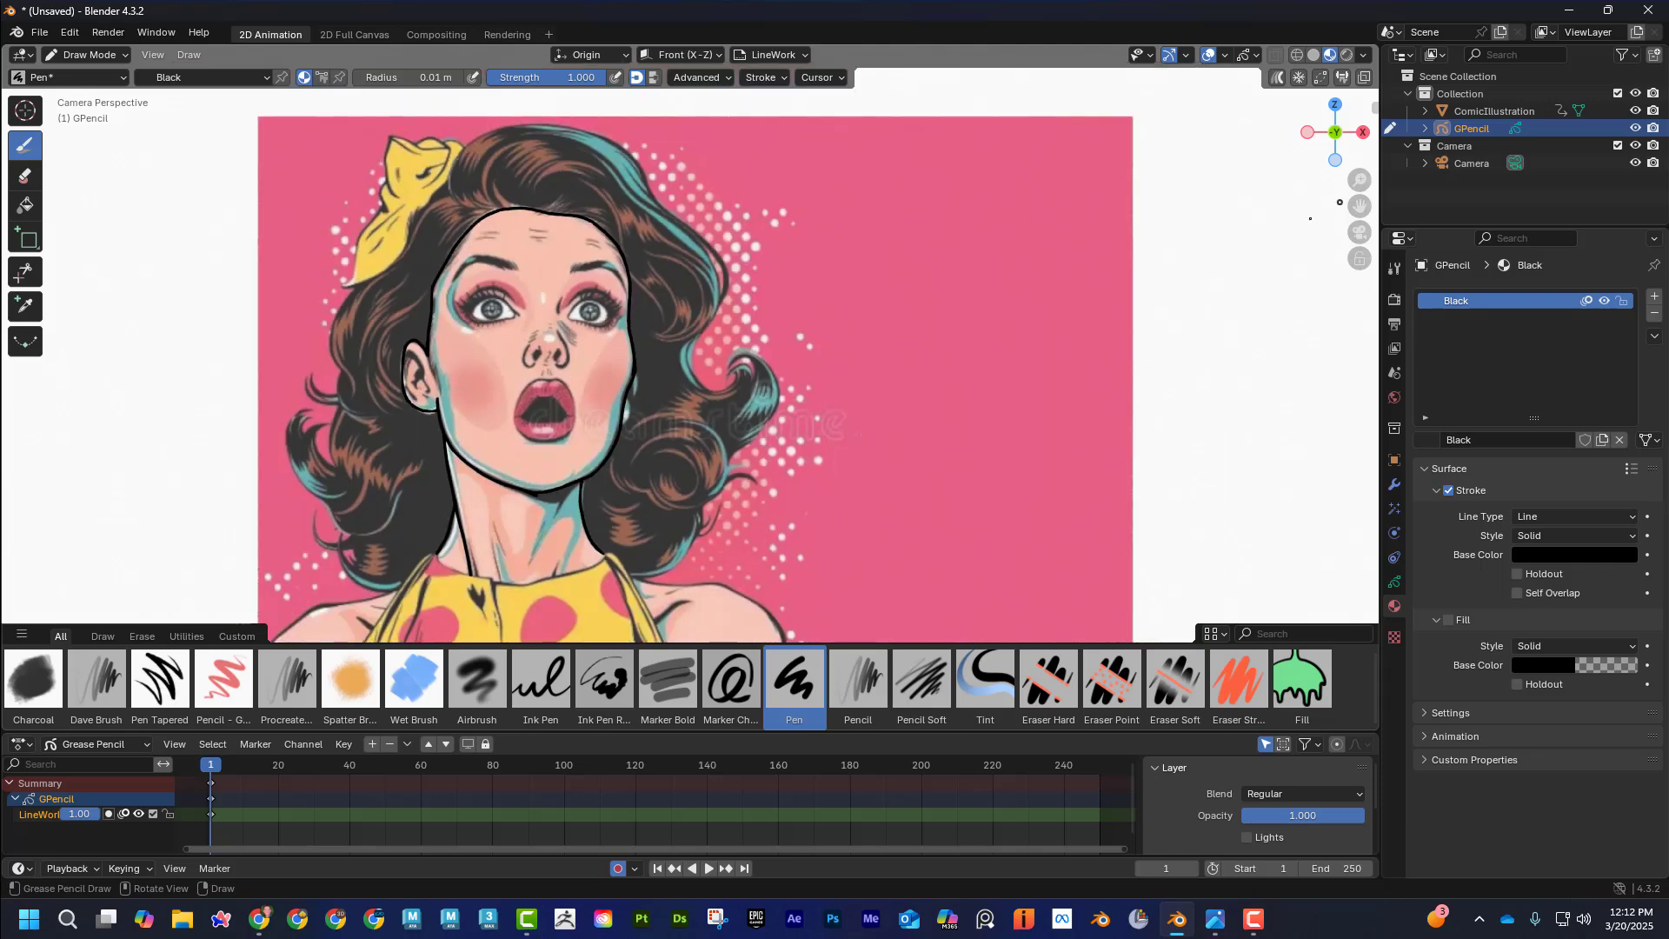
# Add a second Grease Pencil layer above LineWork and name it WhiteOUT
pyautogui.click(1395, 583)
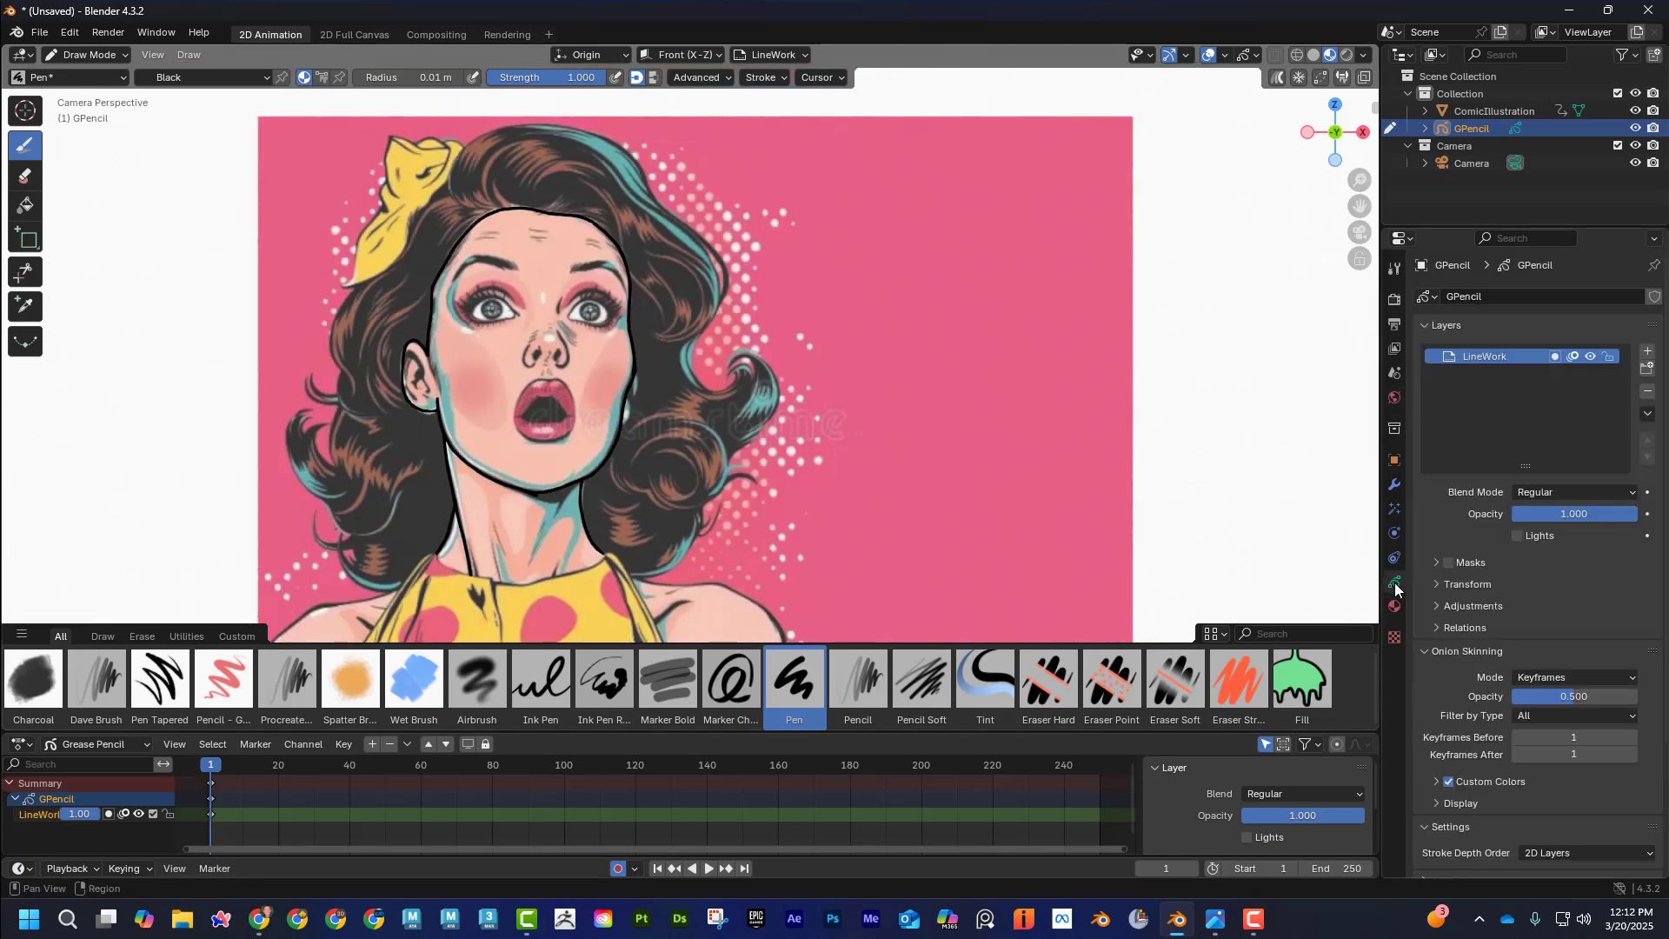
pyautogui.click(1647, 351)
pyautogui.doubleClick(1485, 358)
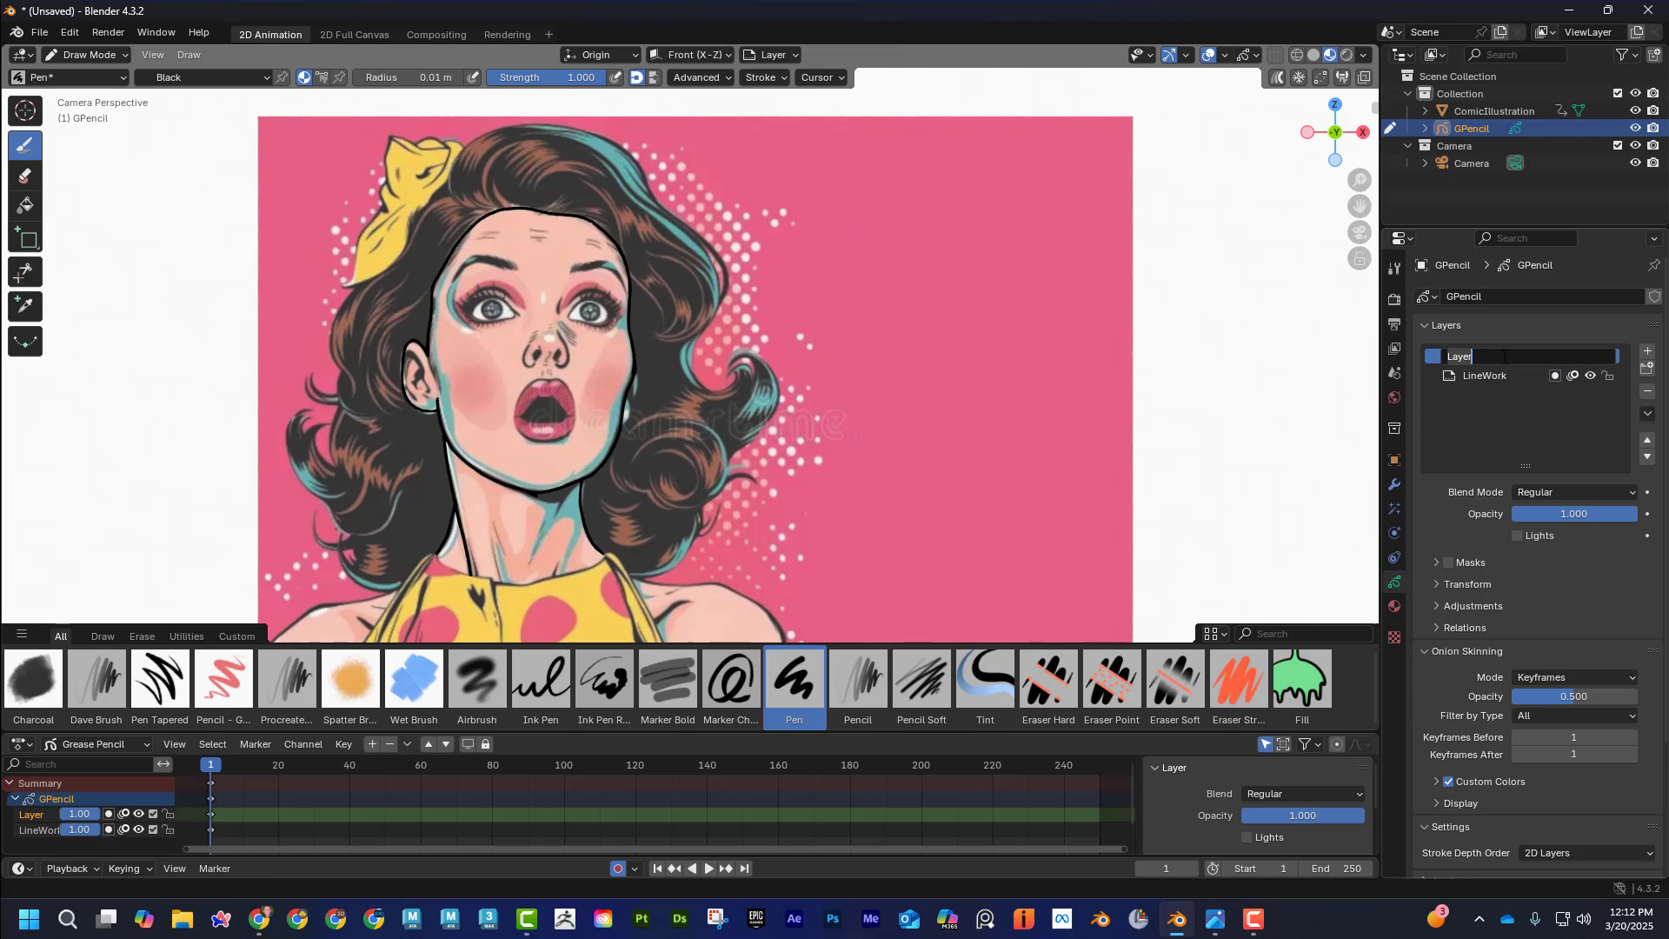
pyautogui.write('WhiteOUT')
pyautogui.press('Return')
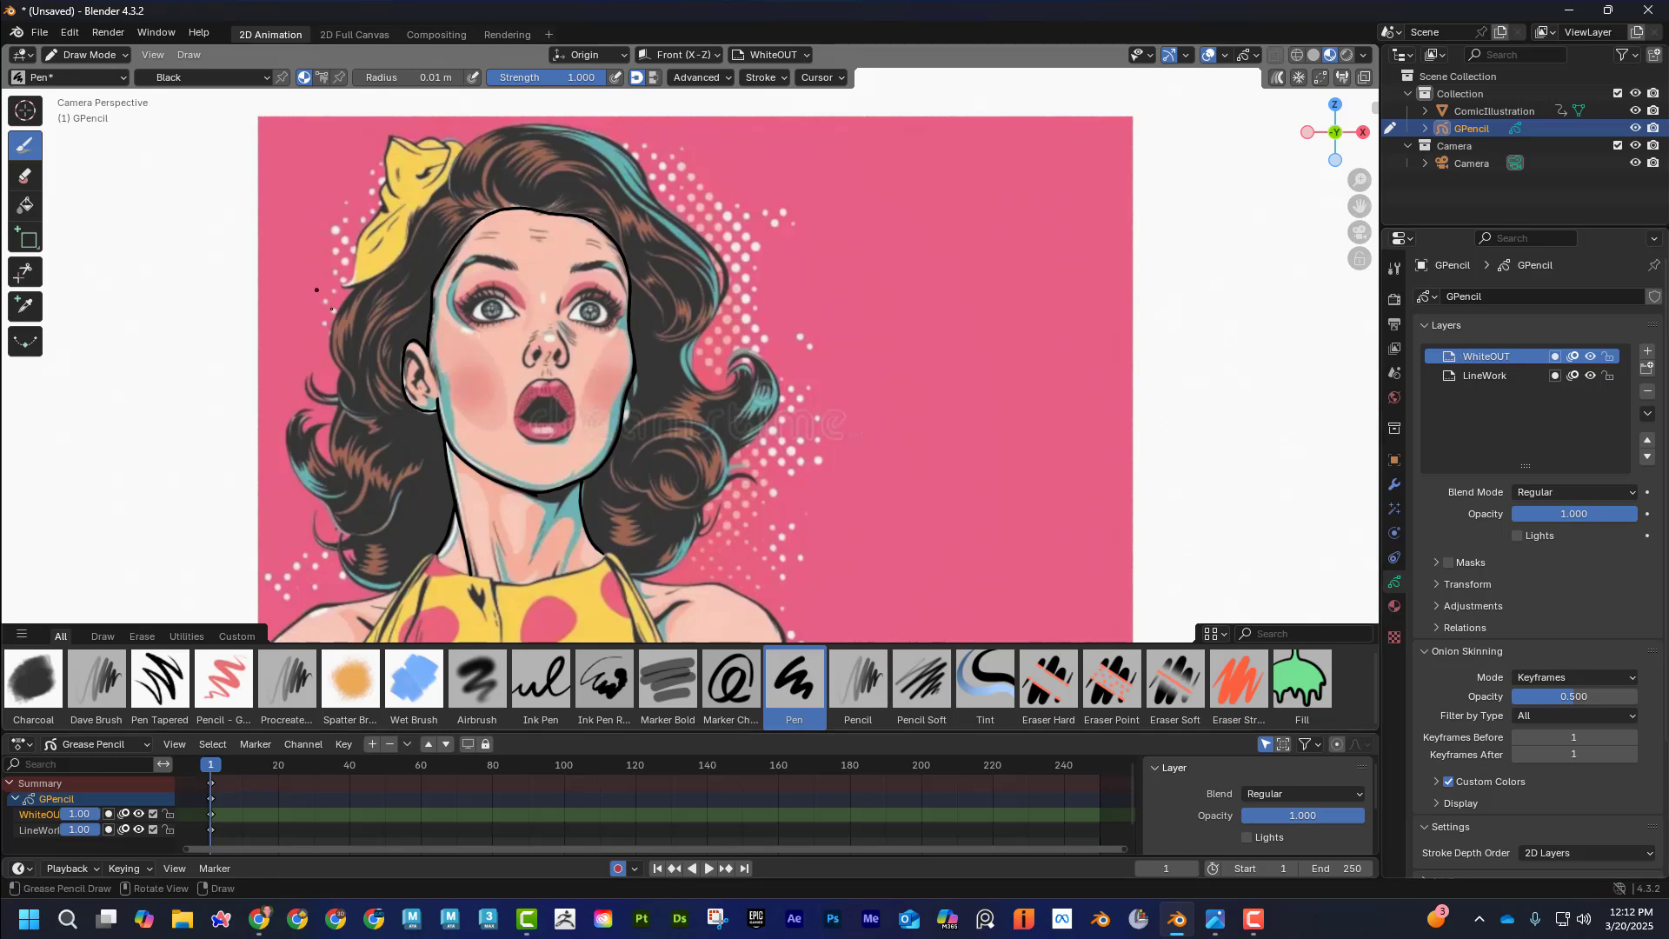
pyautogui.scroll(-1, 543, 374)
pyautogui.moveTo(549, 372); pyautogui.dragTo(760, 379, button='middle')
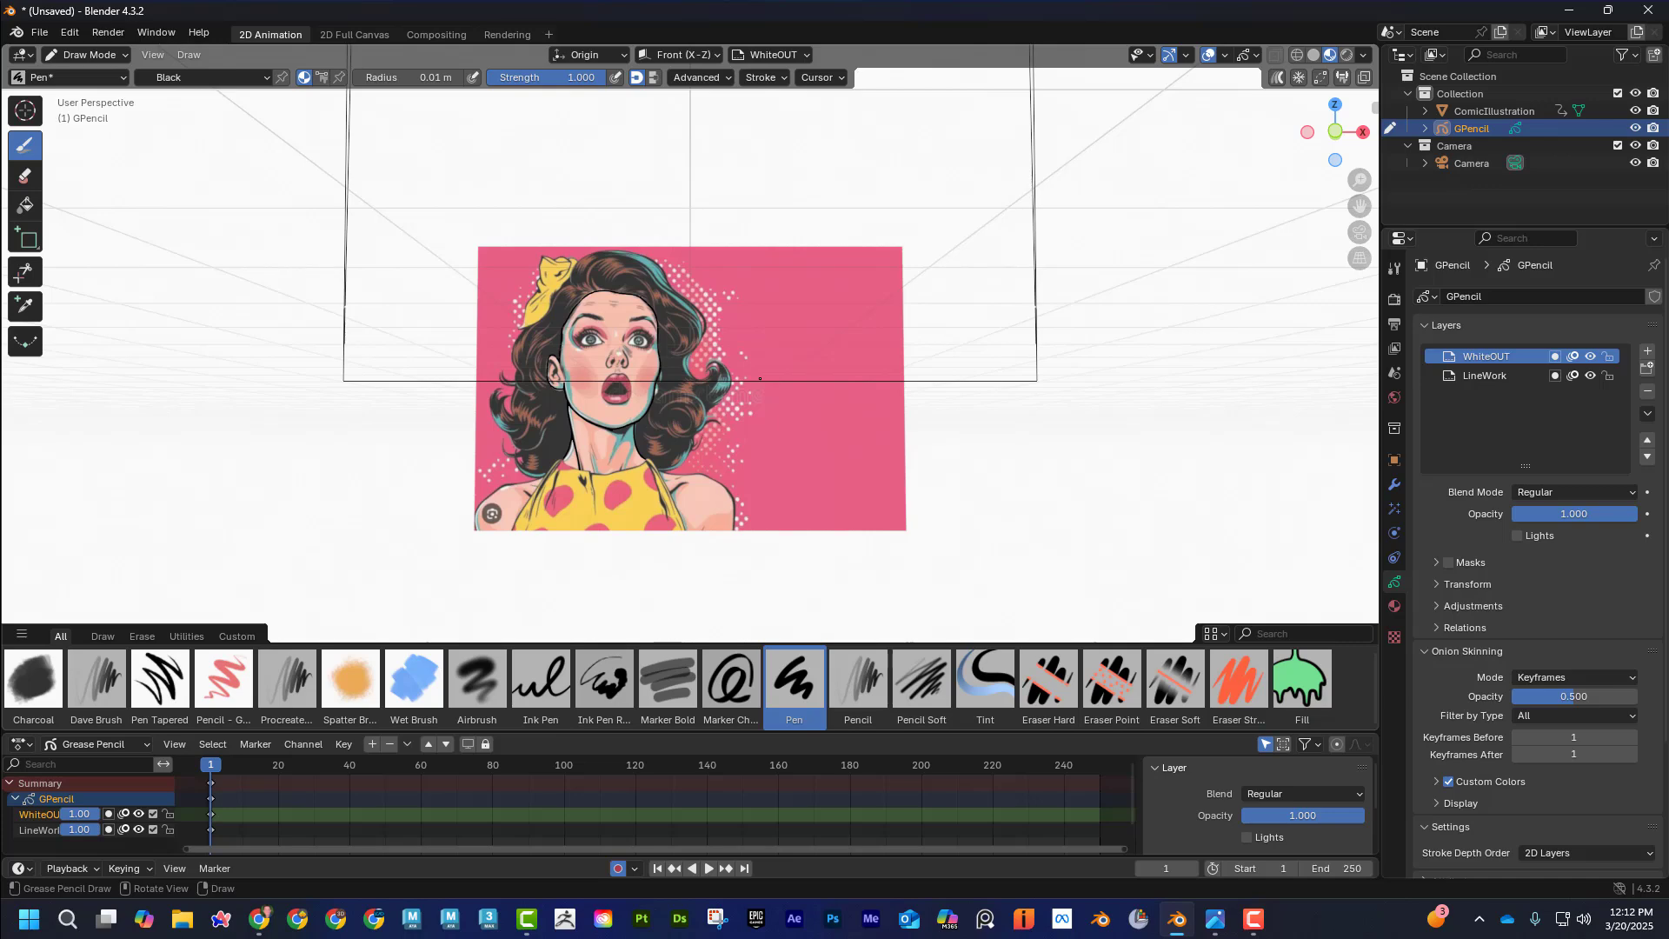
pyautogui.press('KP_0')
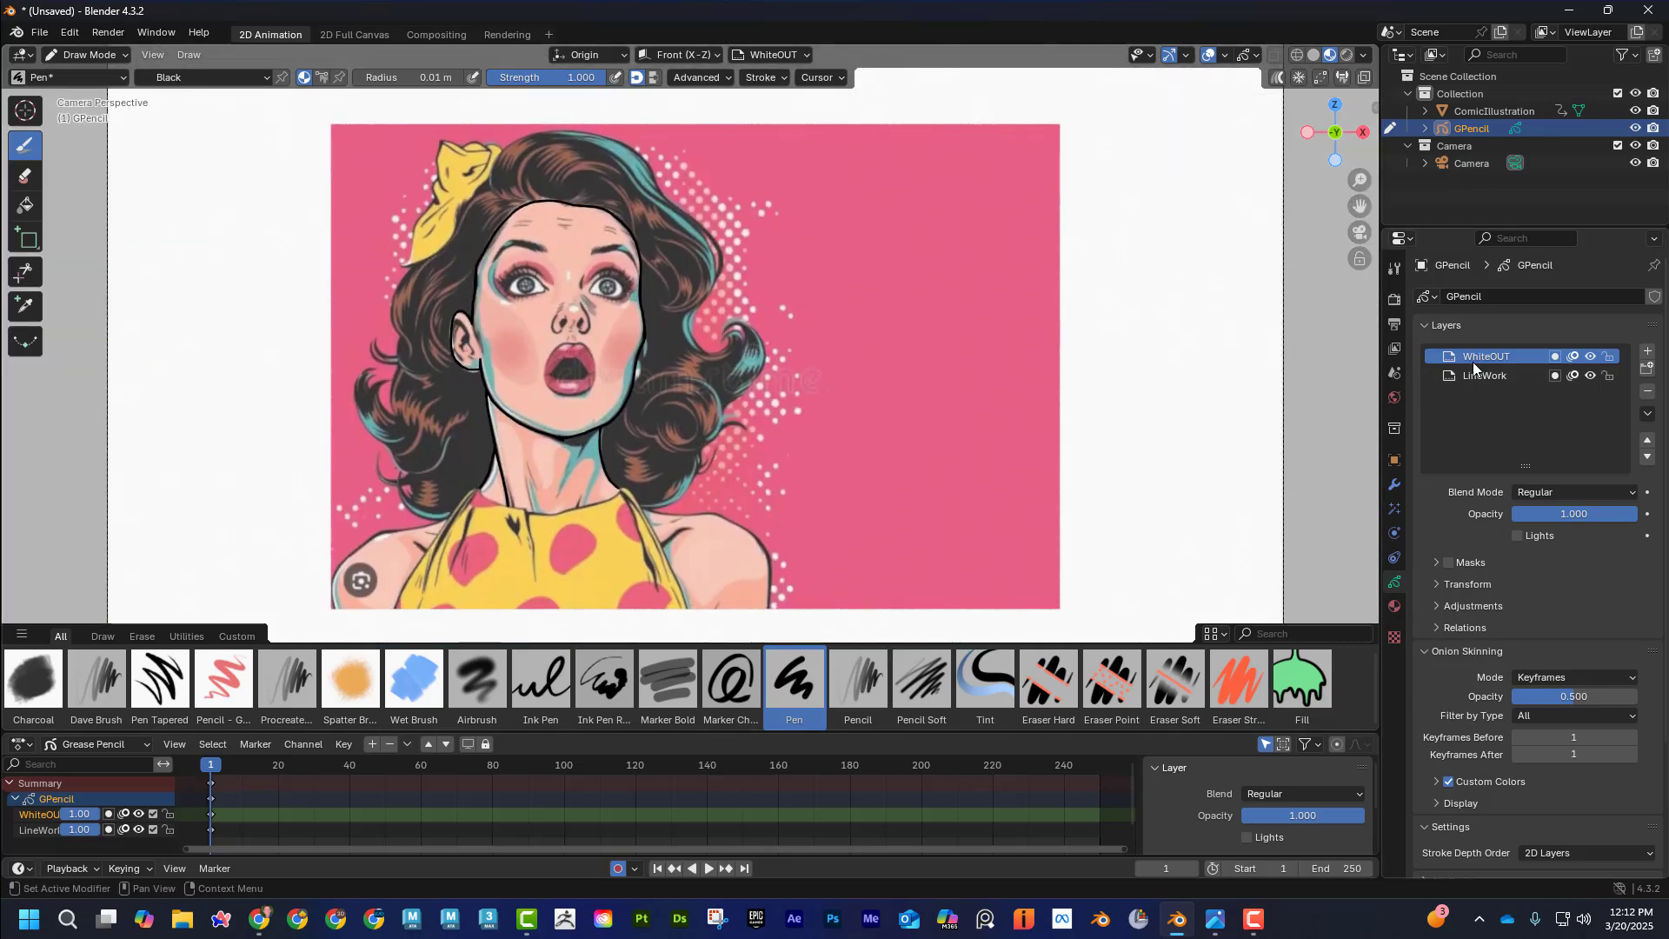
# Try switching the Black material from stroke to fill, and restore its stroke-only setup
pyautogui.click(1394, 606)
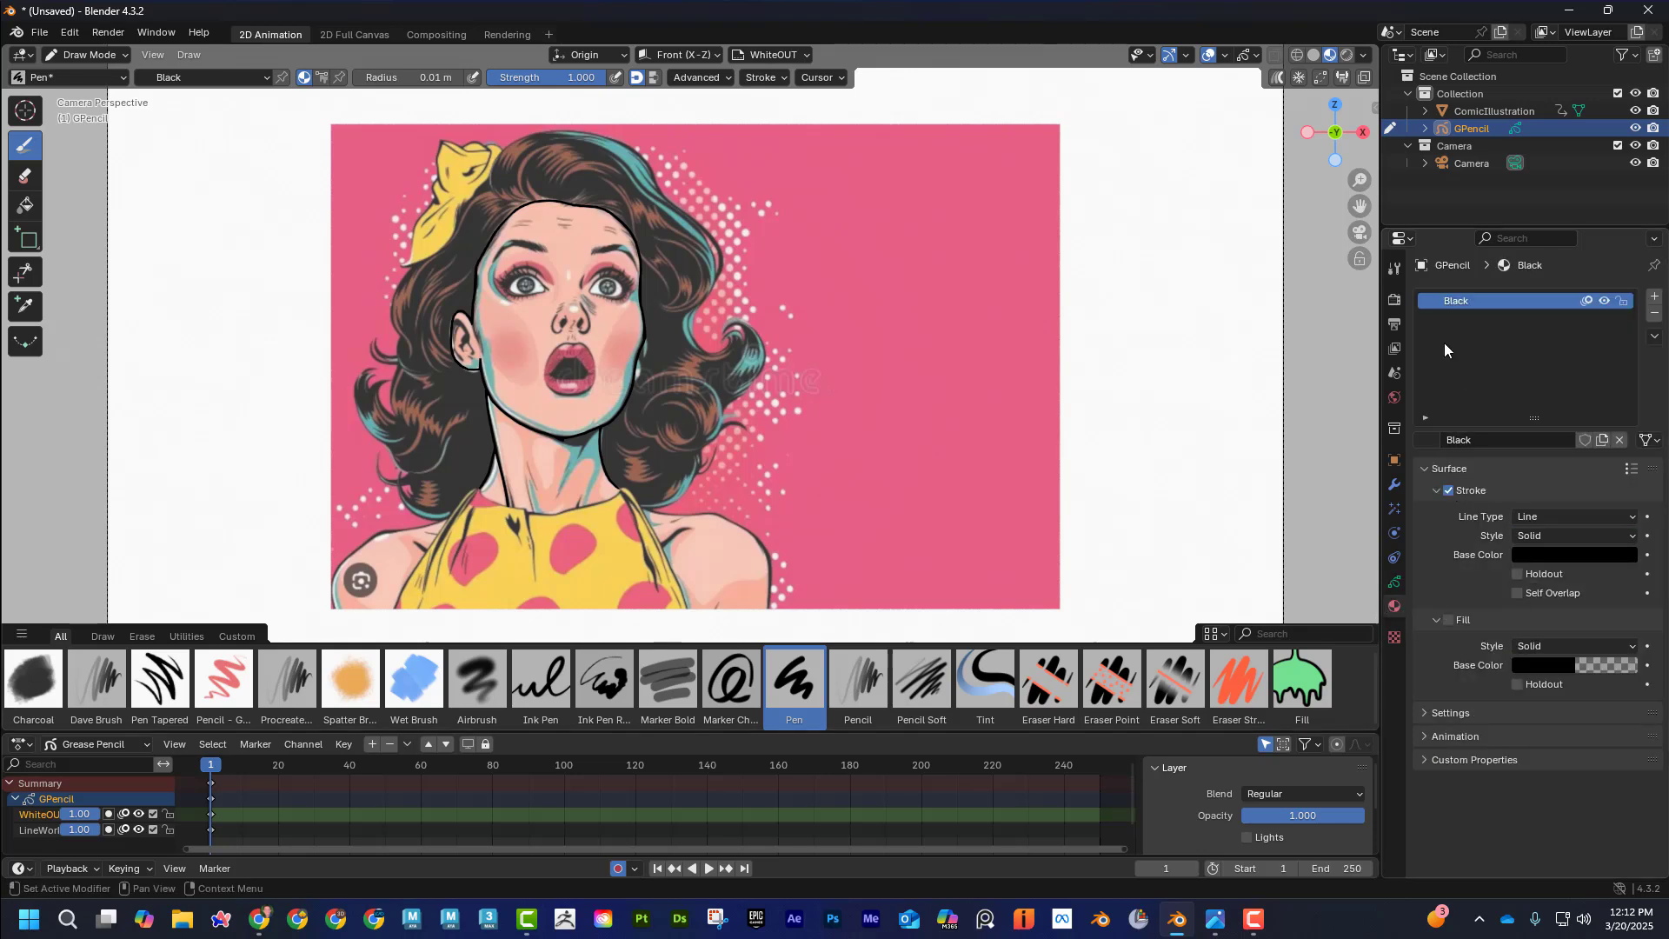
pyautogui.click(1449, 492)
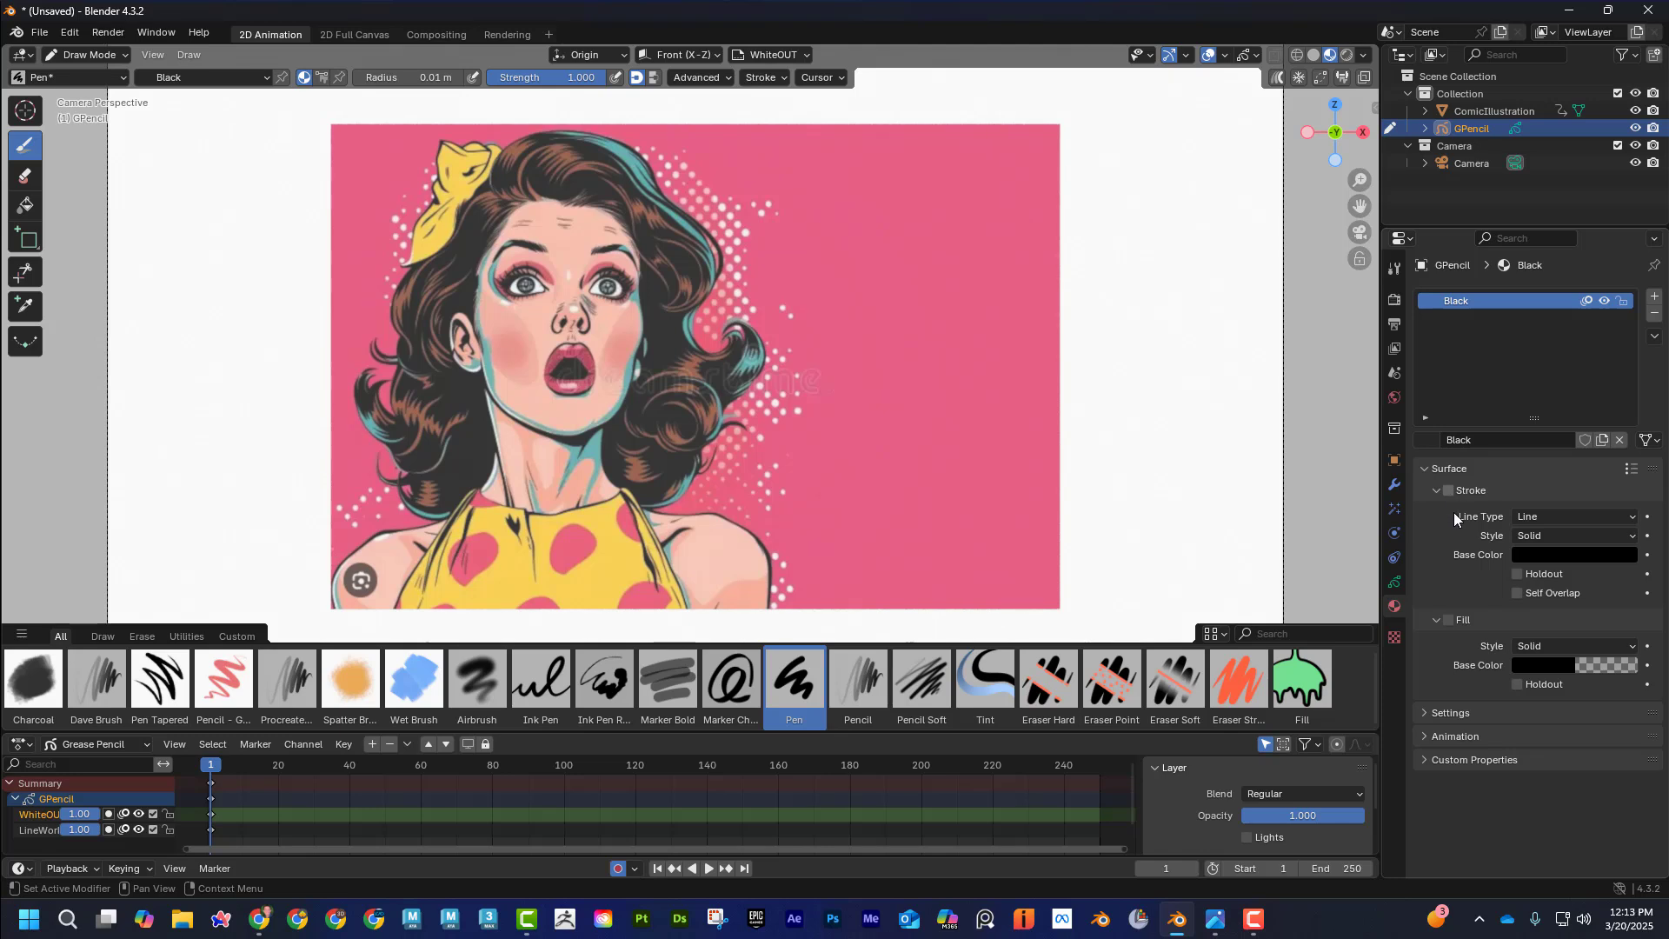
pyautogui.click(1599, 665)
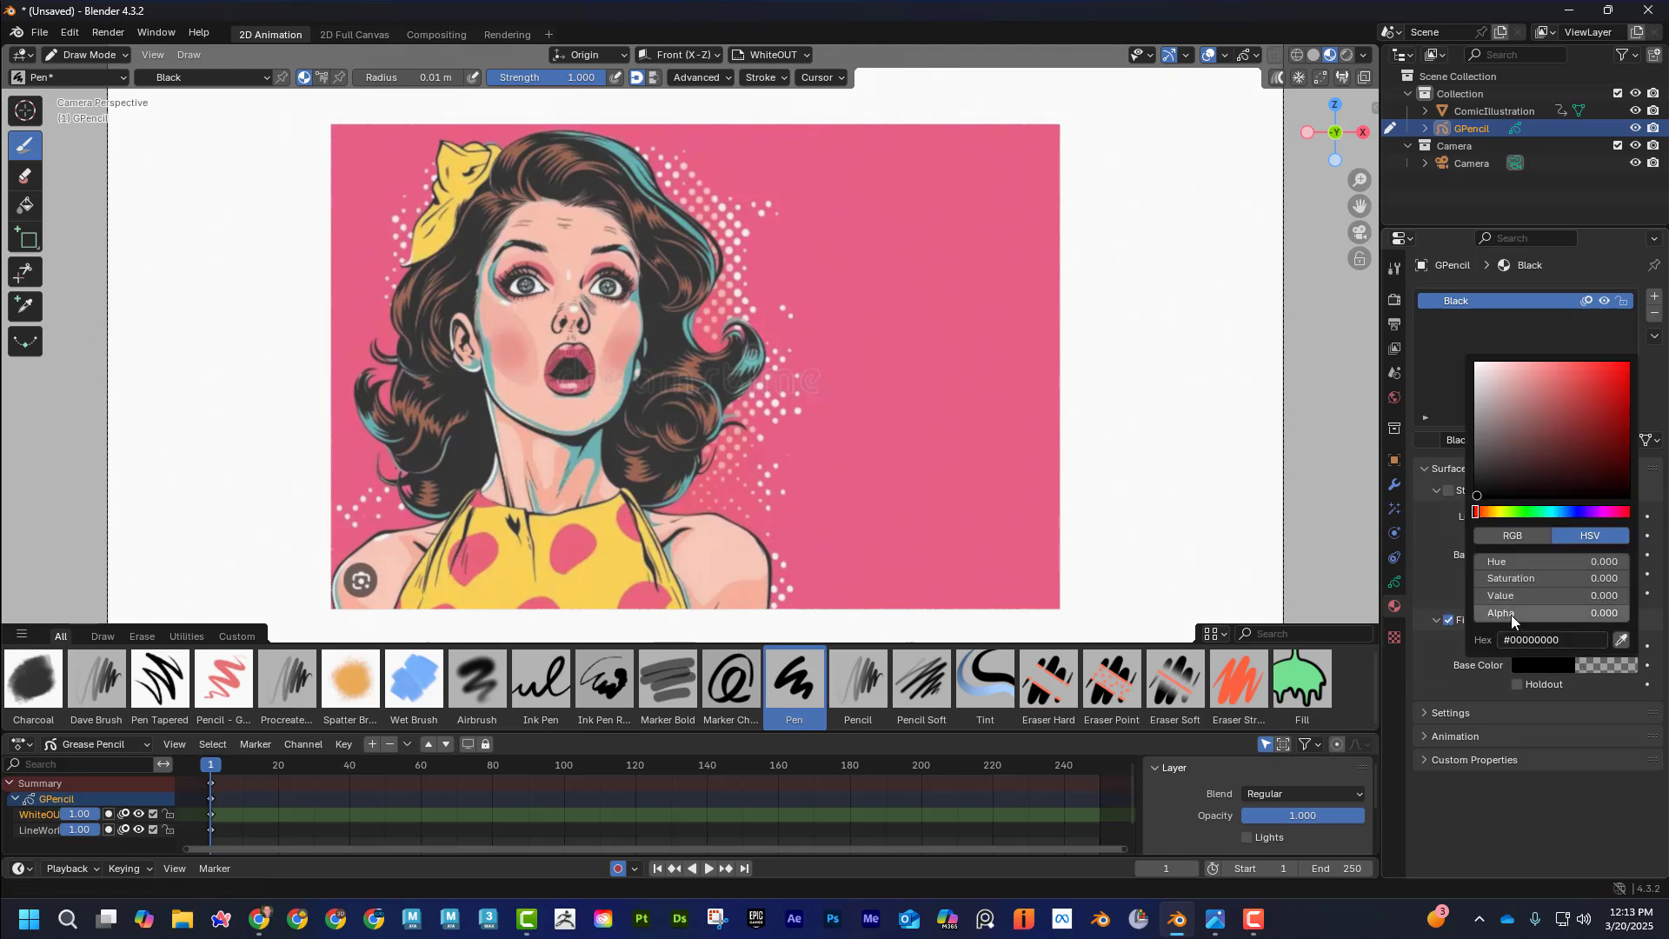
pyautogui.moveTo(1511, 614)
pyautogui.mouseDown()
pyautogui.moveTo(1626, 614)
pyautogui.moveTo(1476, 613)
pyautogui.moveTo(1628, 613)
pyautogui.moveTo(1478, 613)
pyautogui.moveTo(1626, 613)
pyautogui.moveTo(1508, 613)
pyautogui.mouseUp()
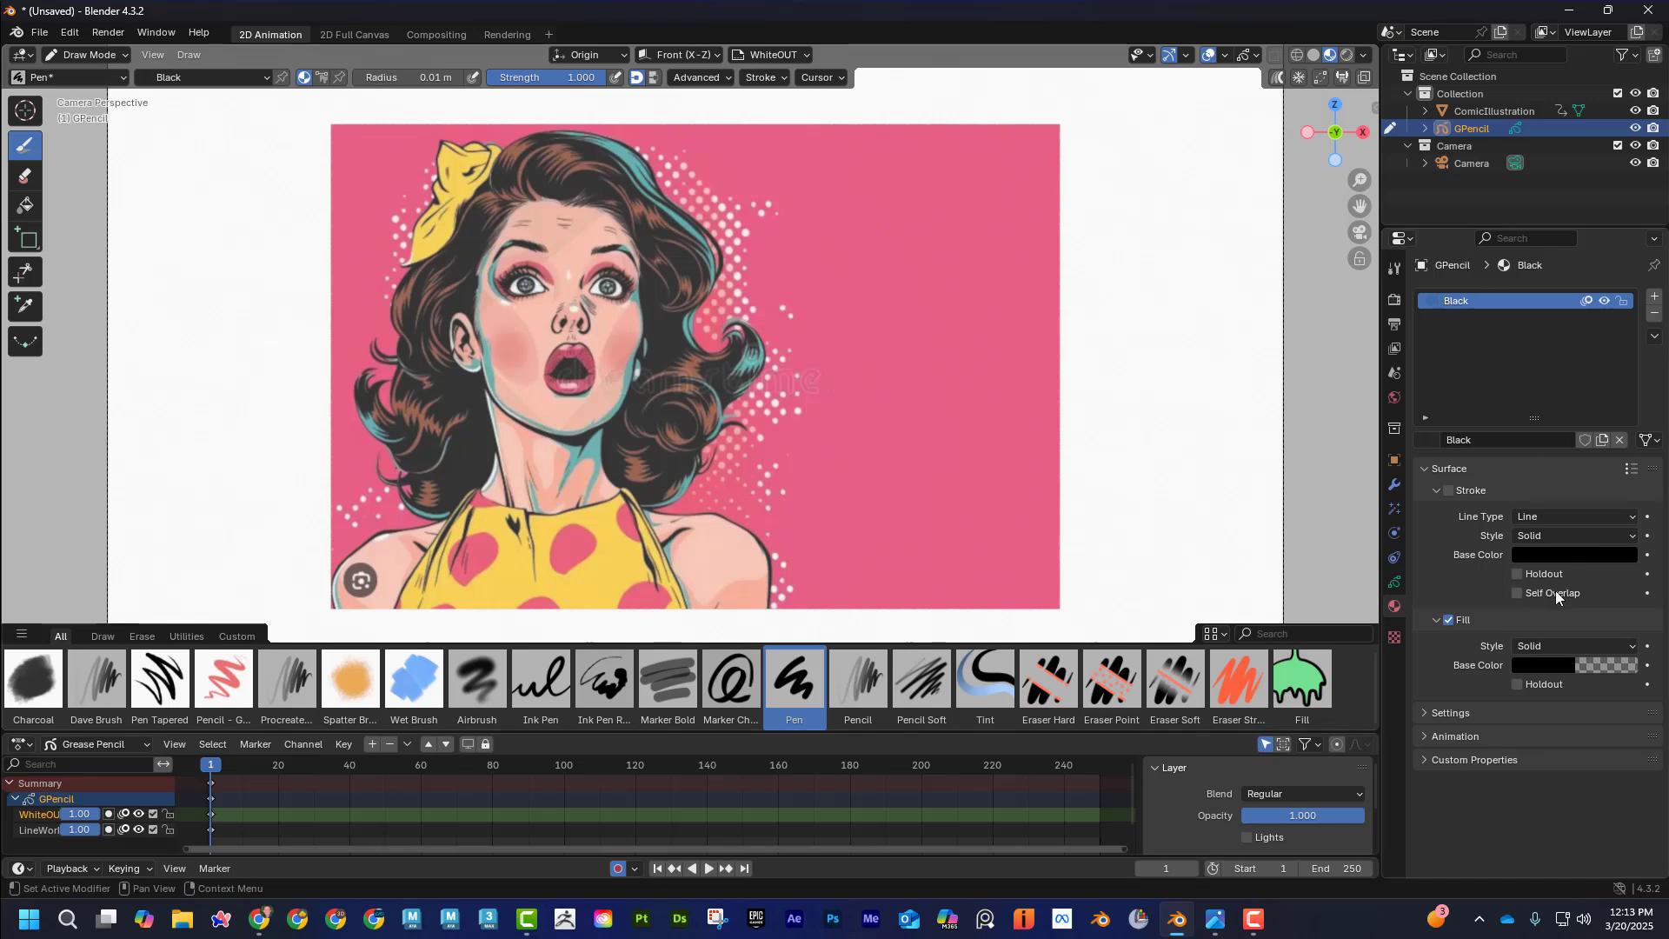
pyautogui.click(1448, 490)
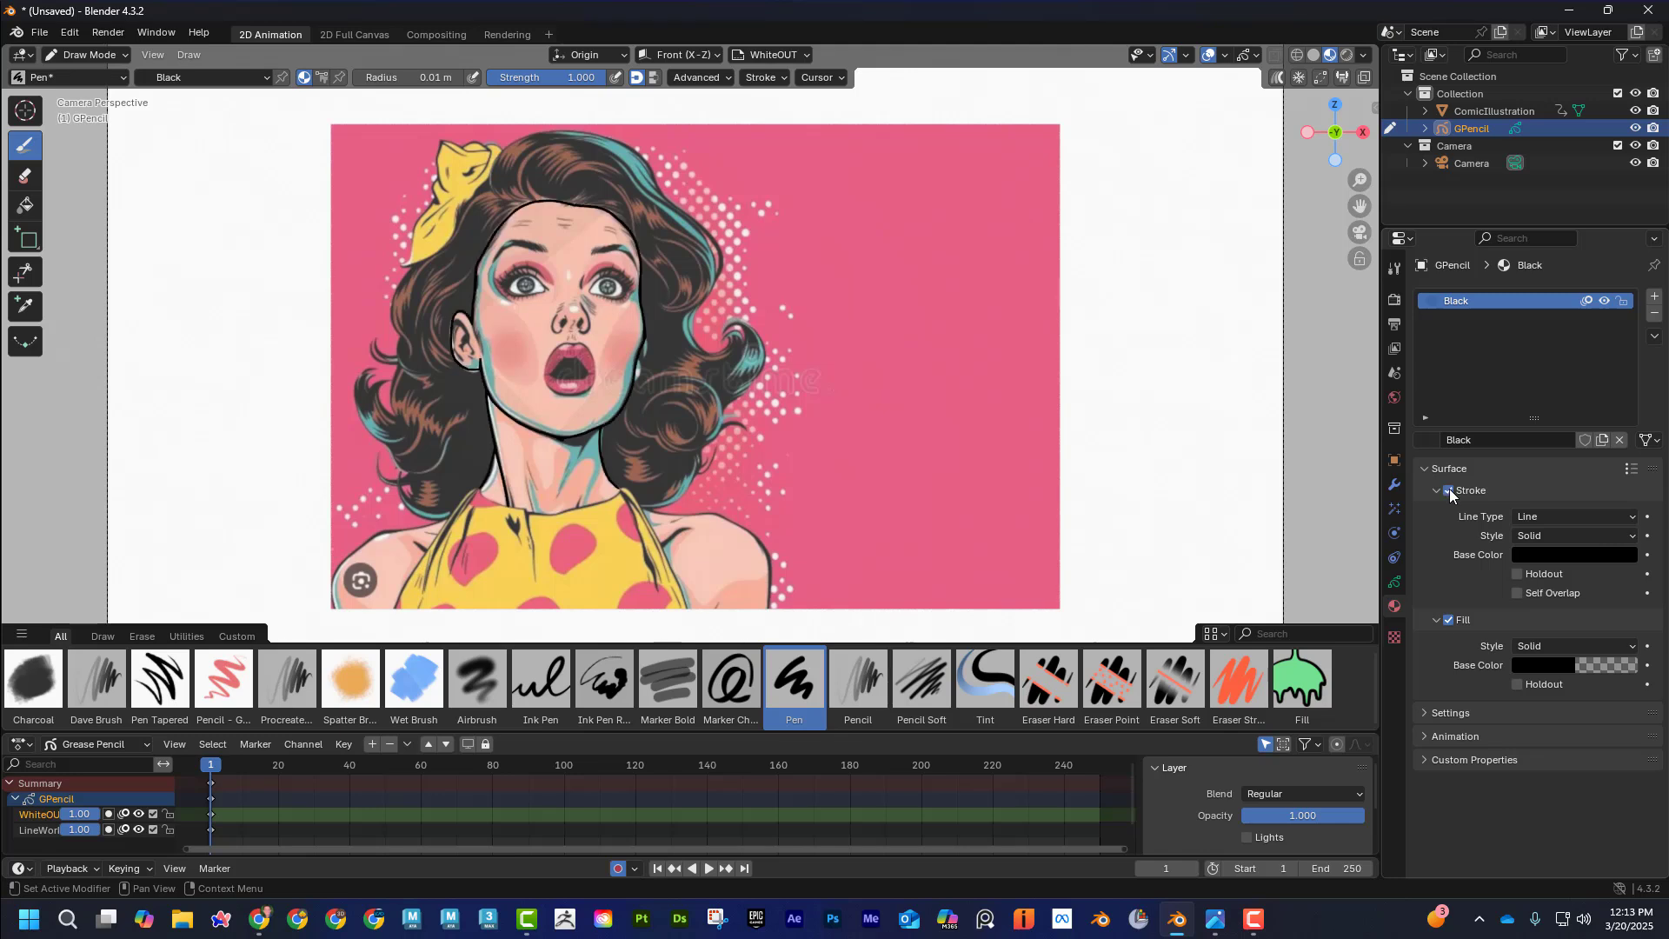
pyautogui.click(1449, 620)
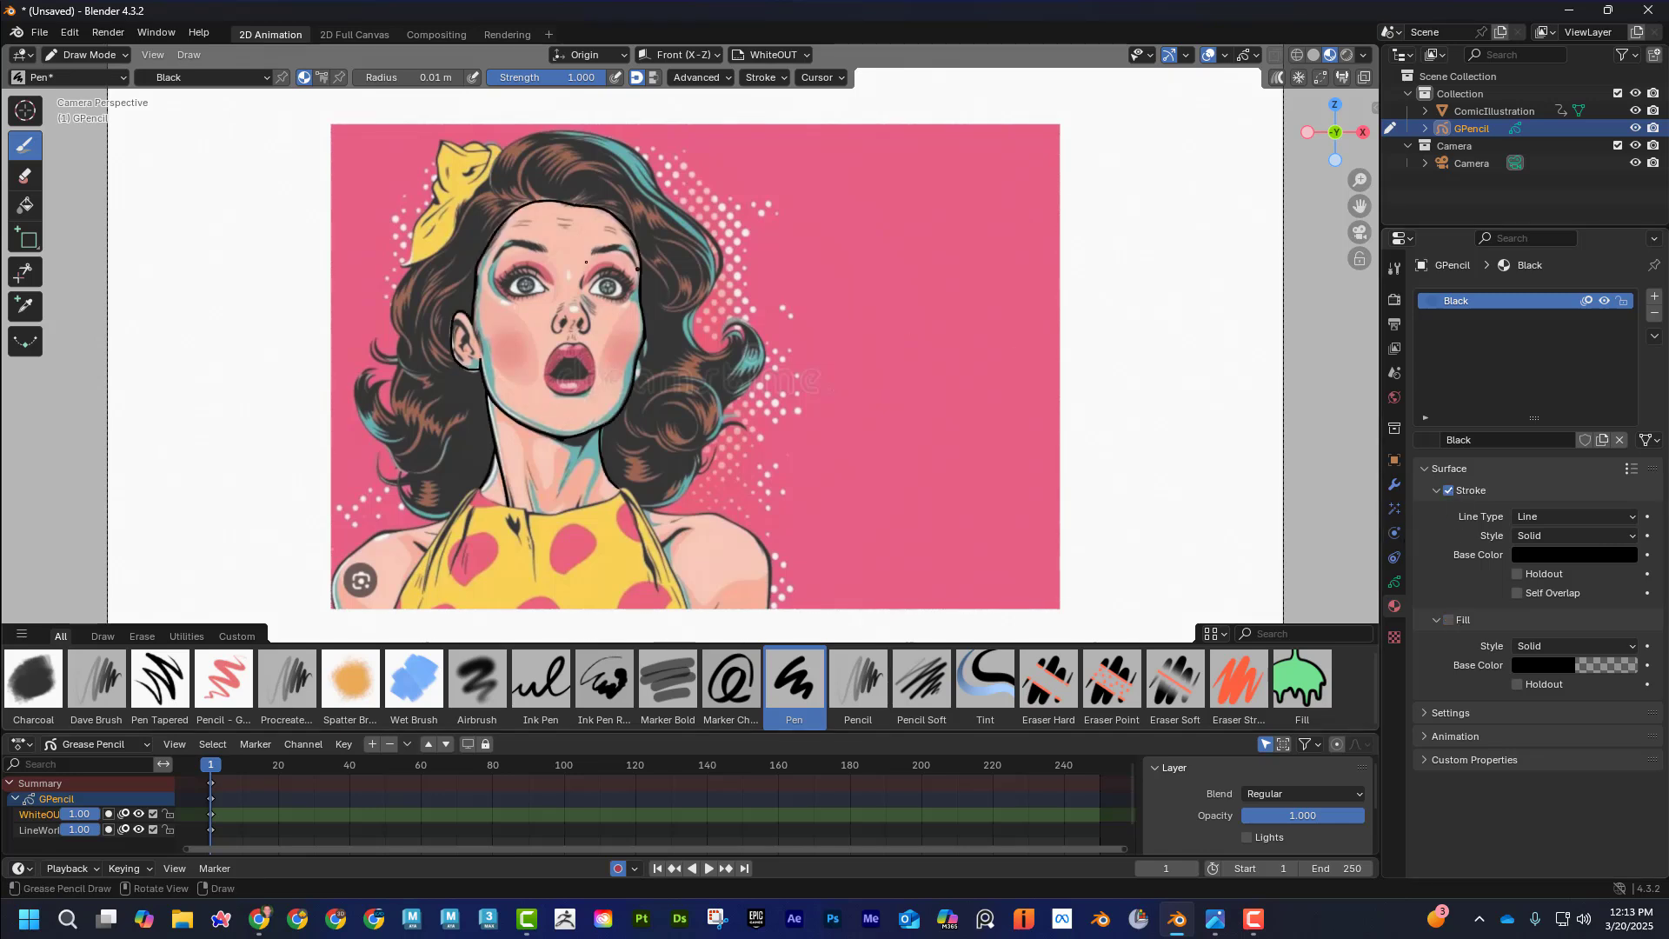
# Add a second material to the Grease Pencil object and name it WhiteOUT
pyautogui.click(1654, 298)
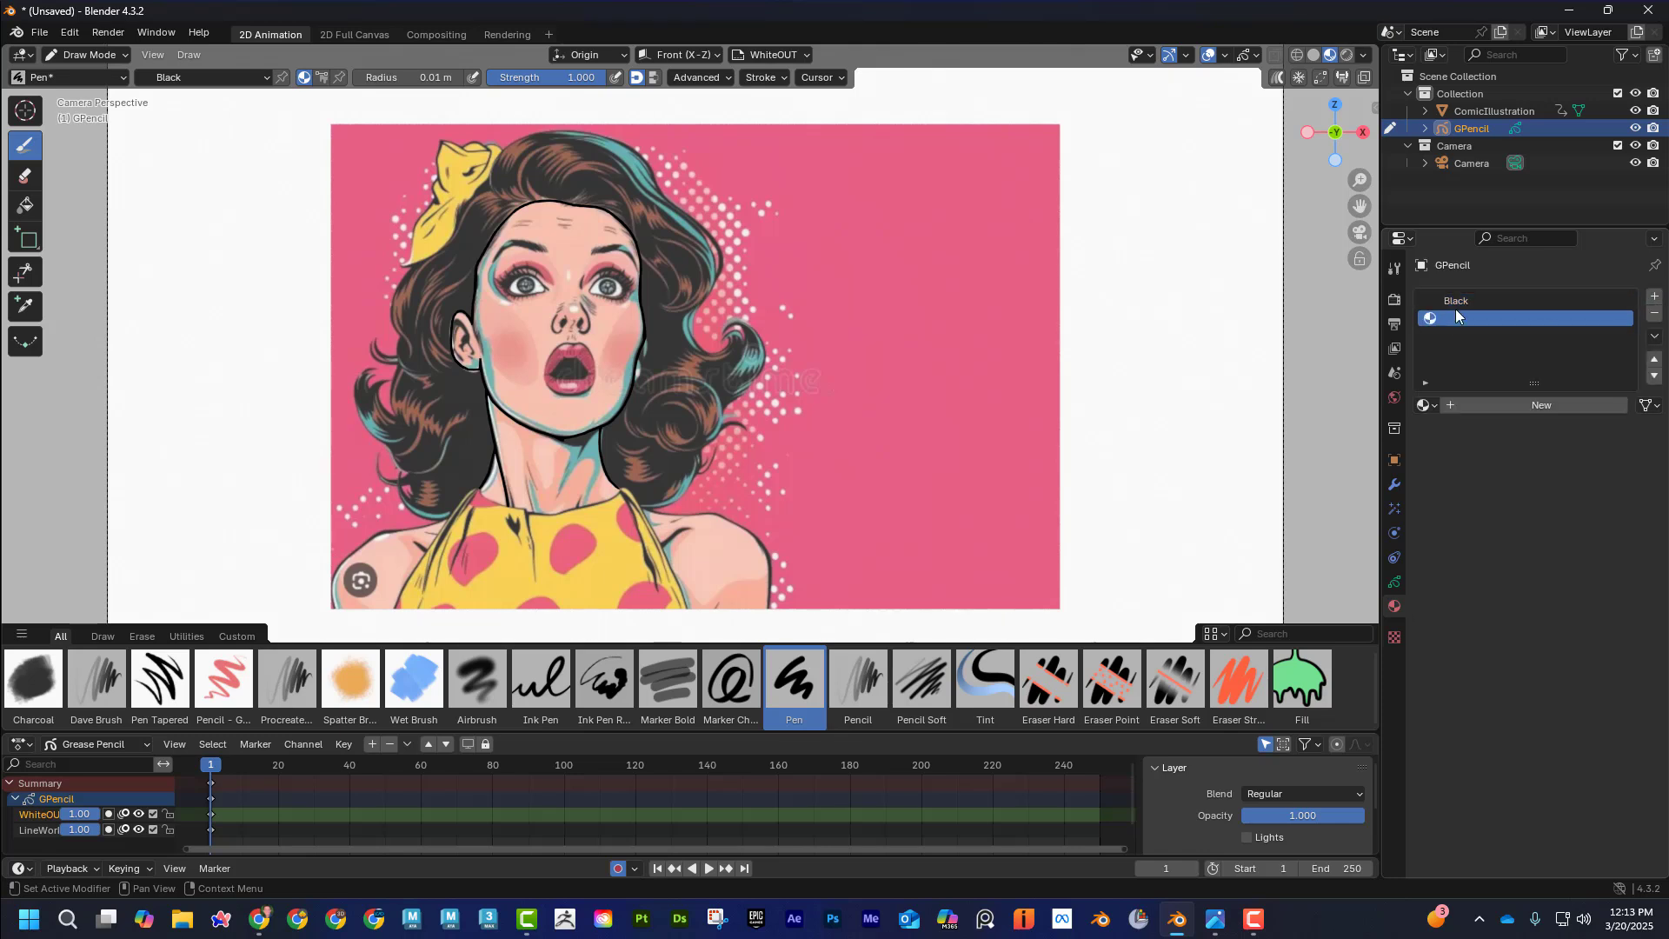
pyautogui.click(1536, 404)
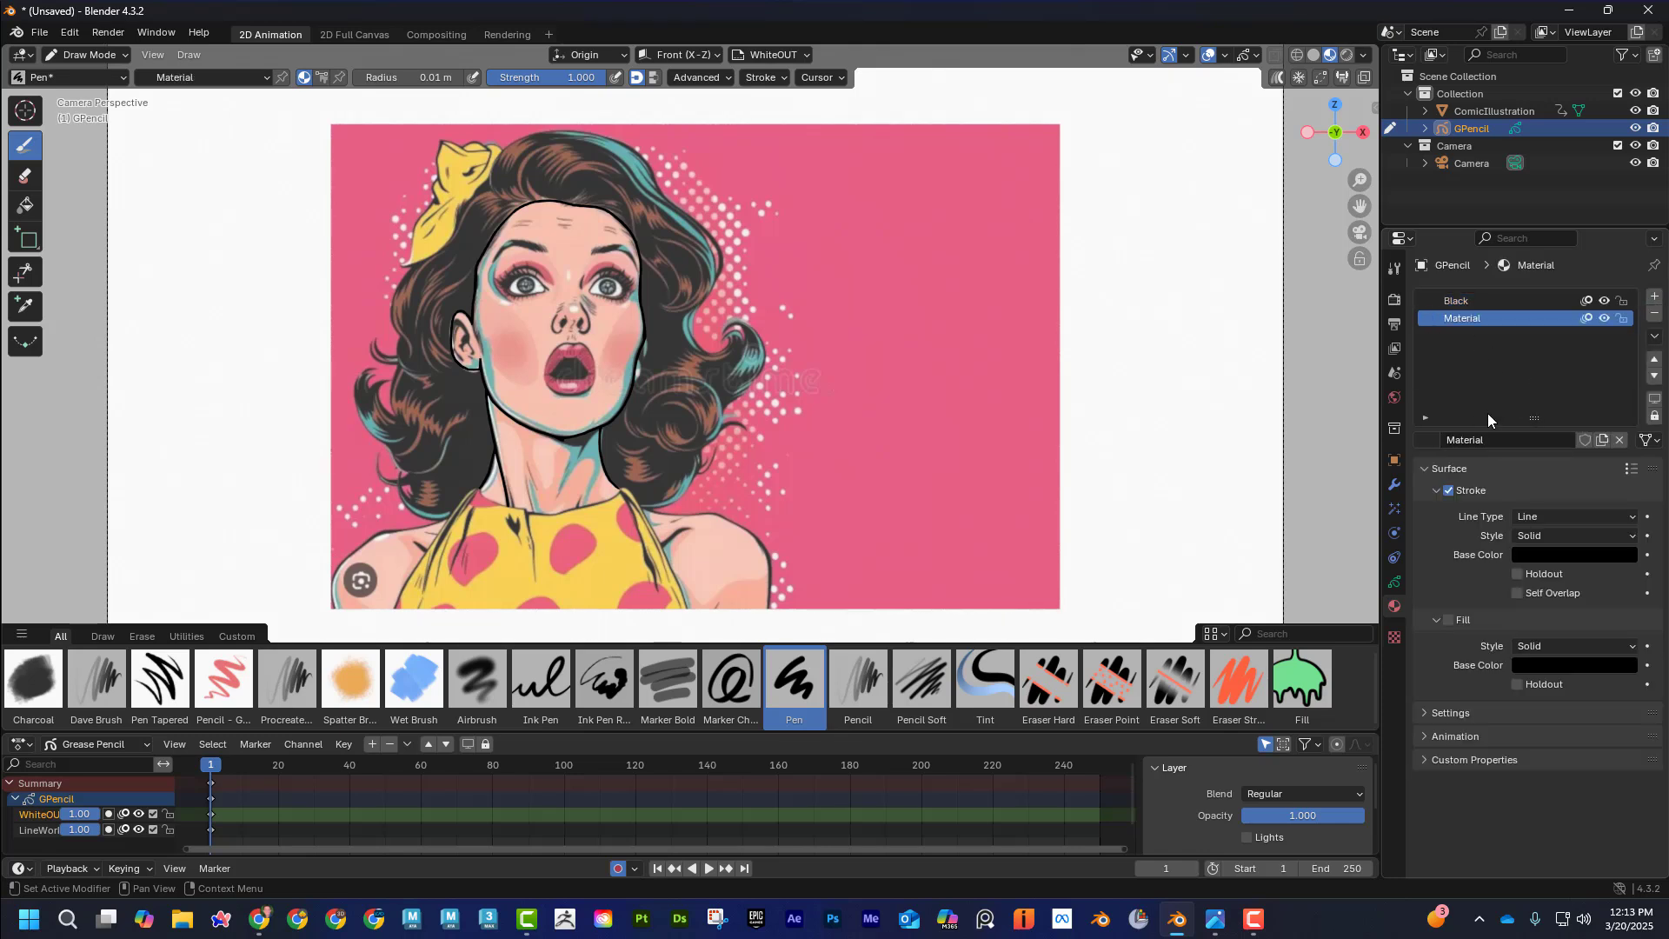
pyautogui.doubleClick(1494, 439)
pyautogui.write('W')
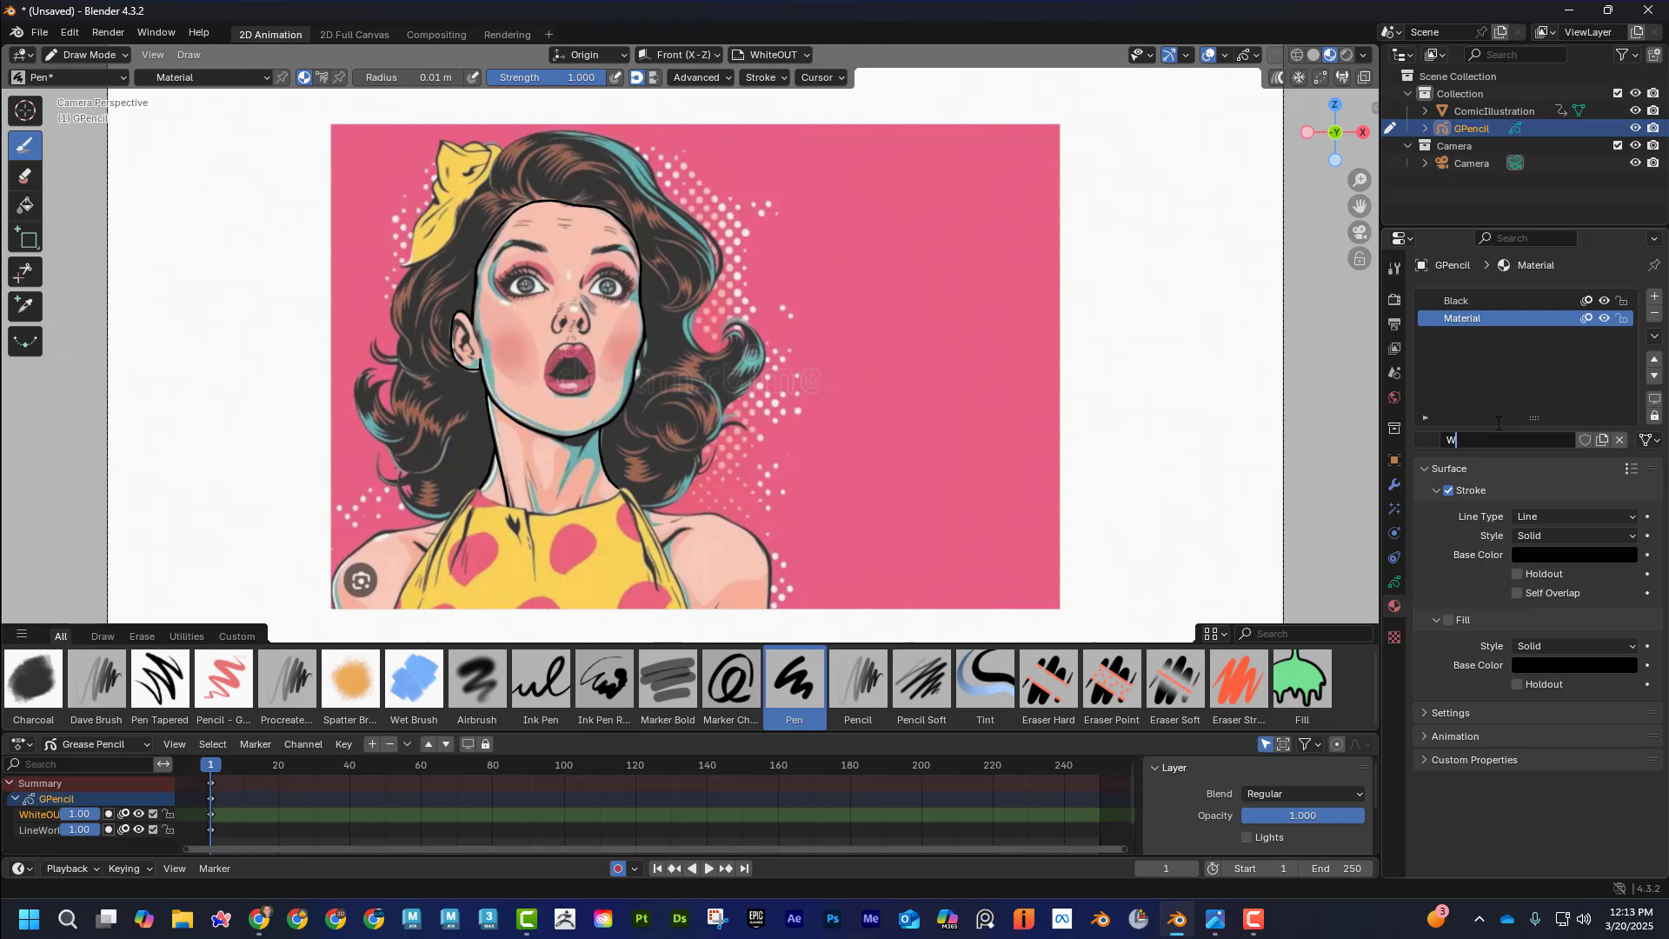
pyautogui.write('hiteOUT')
pyautogui.press('Return')
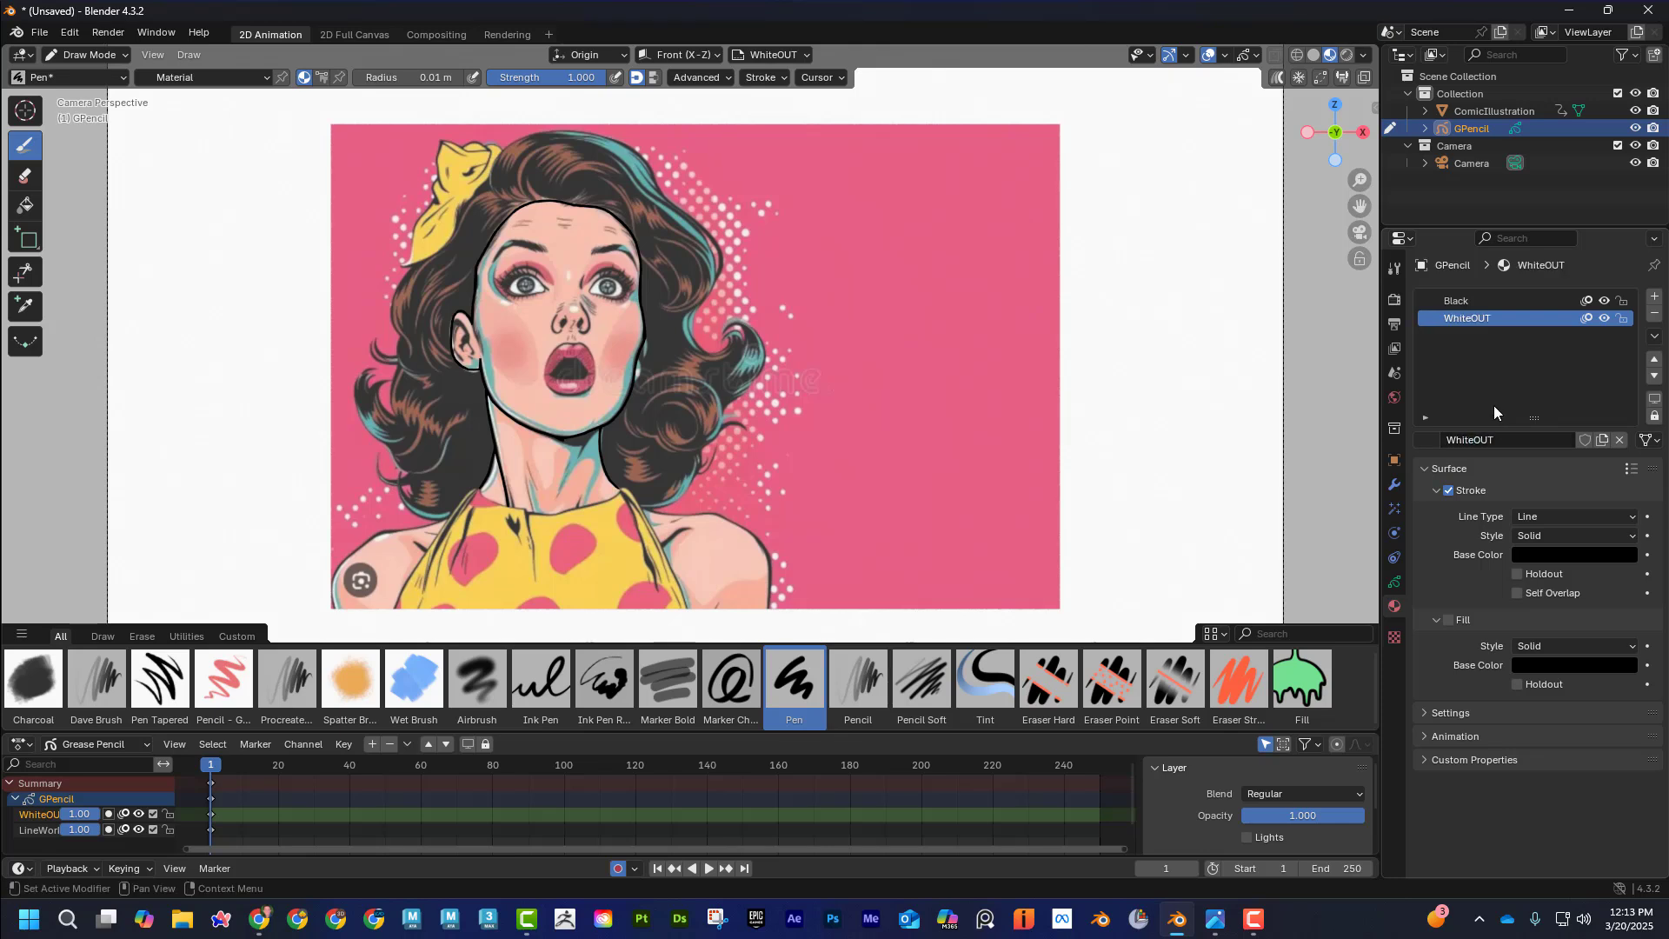
# Turn off the WhiteOUT material's stroke, enable its fill and set the fill's base color to solid white
pyautogui.click(1394, 581)
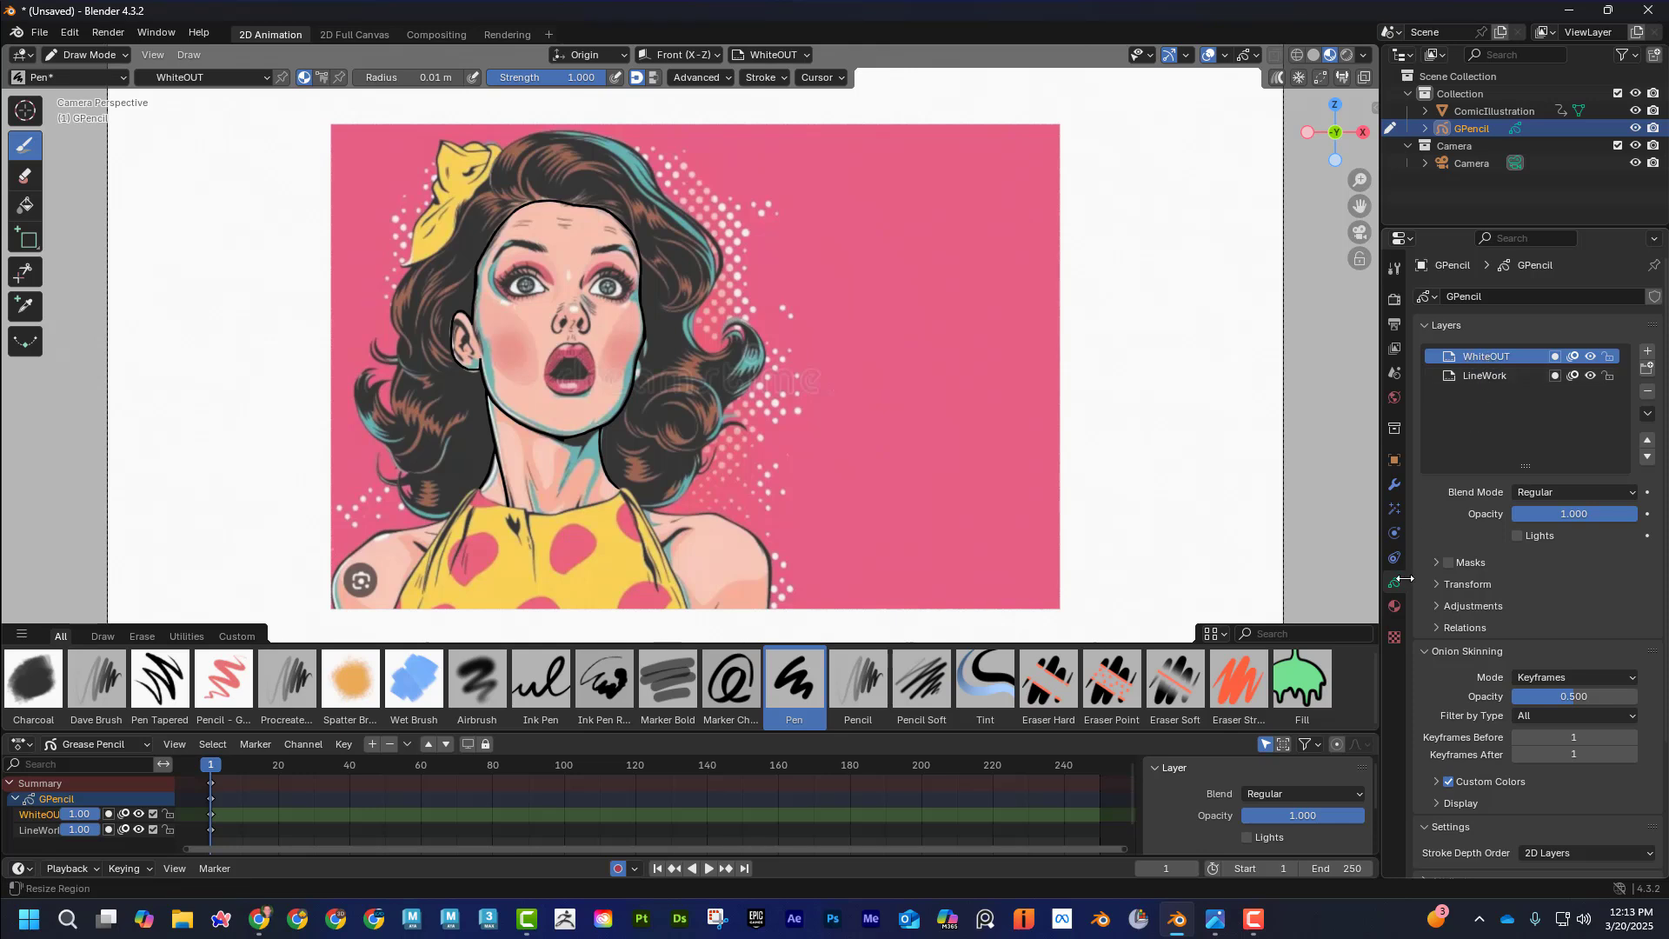
pyautogui.click(1395, 606)
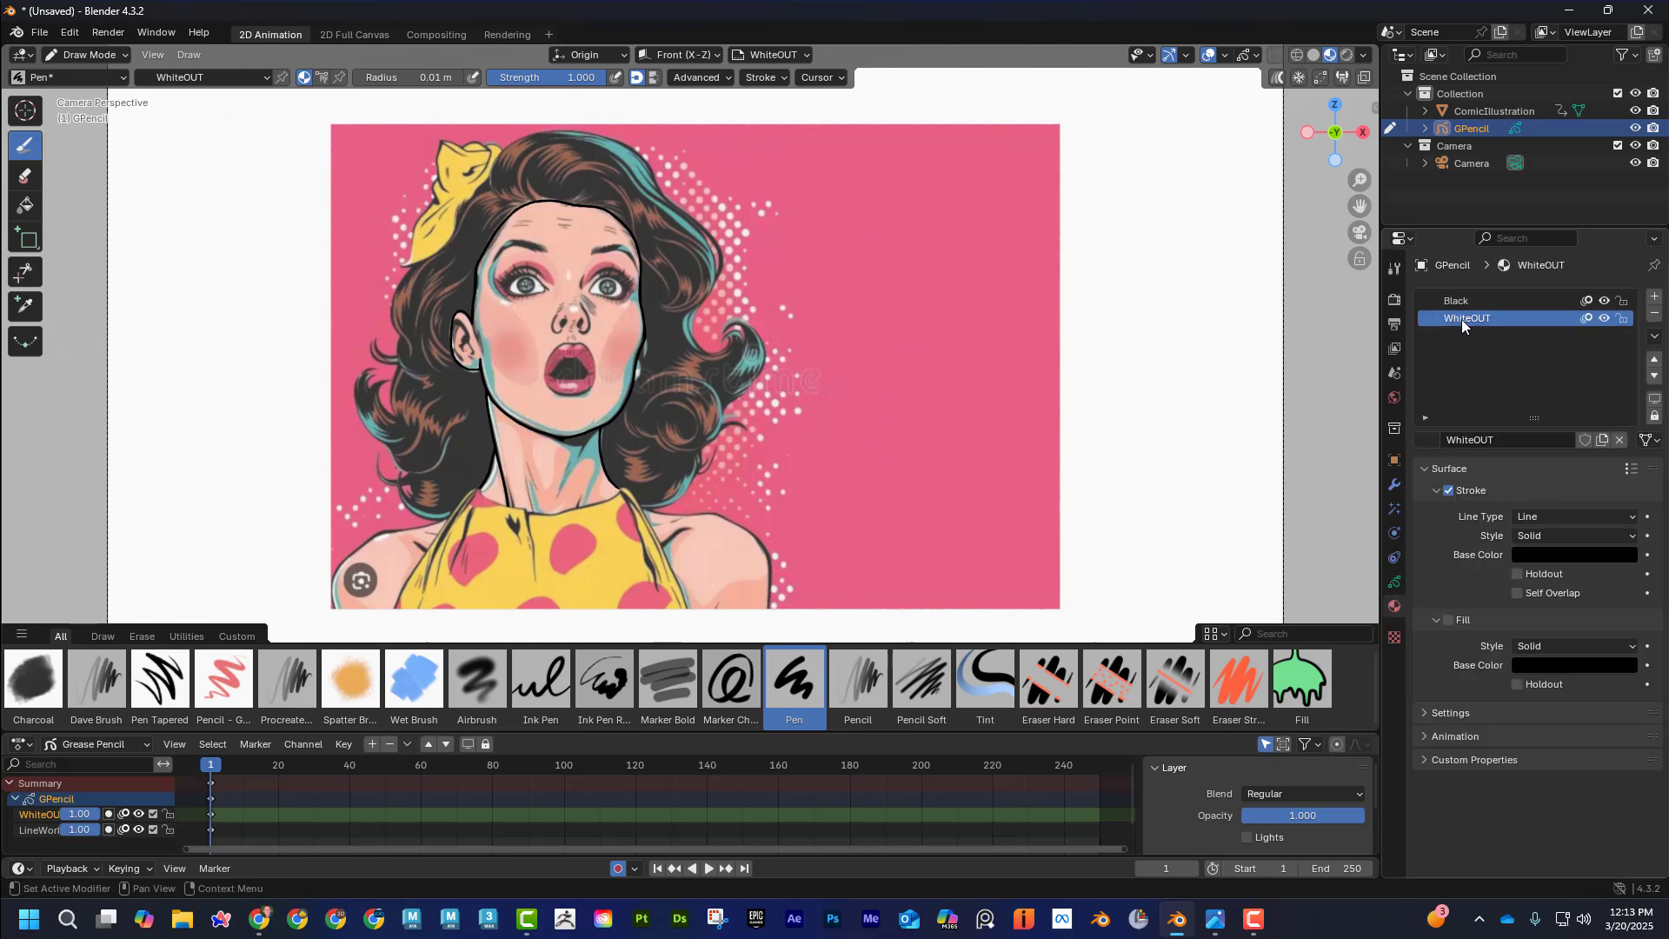
pyautogui.click(1448, 492)
pyautogui.click(1448, 621)
pyautogui.click(1551, 668)
pyautogui.moveTo(1504, 596); pyautogui.dragTo(1626, 596)
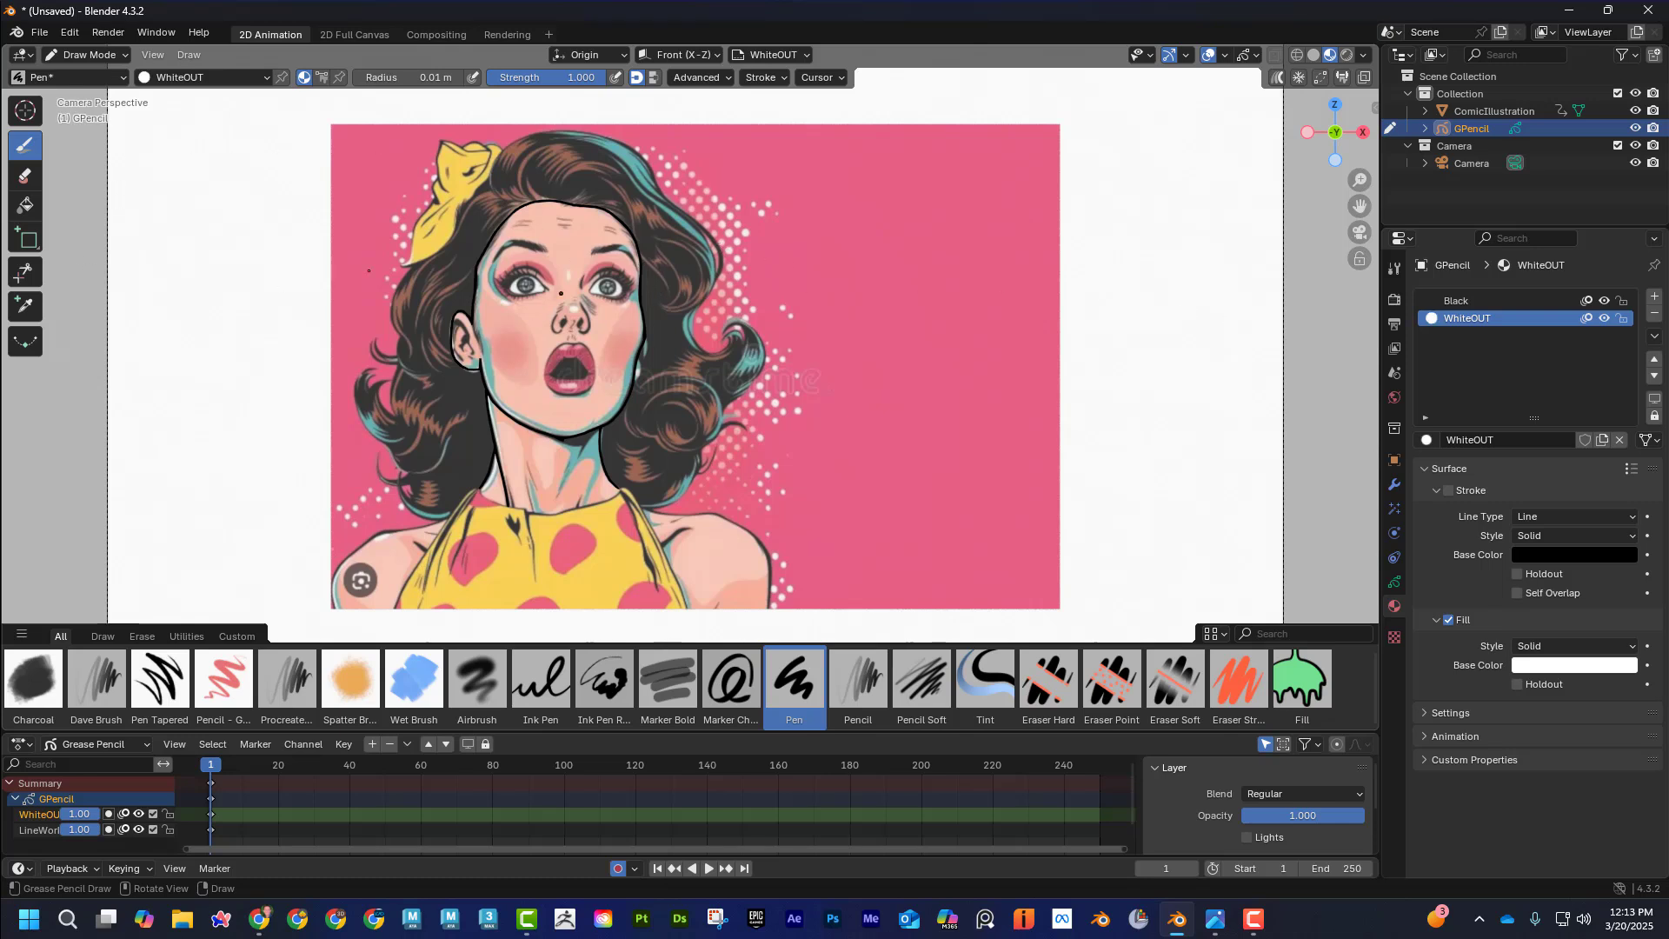
# Draw a white filled rectangle with the Box tool over the whole illustration on the WhiteOUT layer
pyautogui.click(26, 240)
pyautogui.moveTo(327, 119); pyautogui.dragTo(1062, 613)
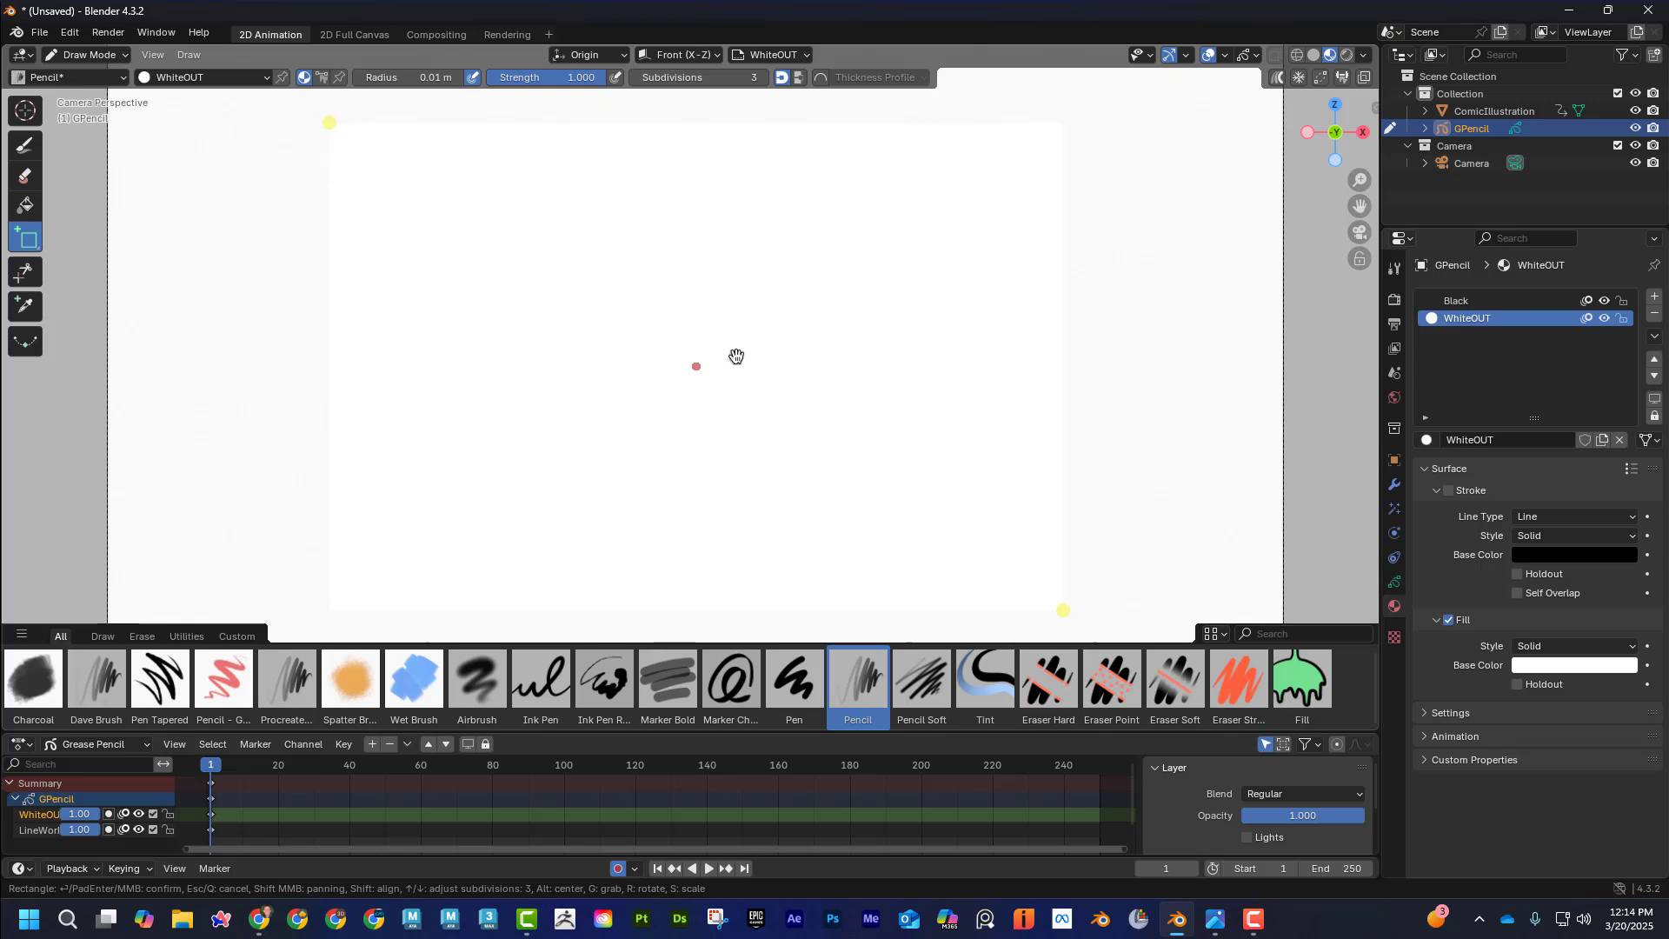
pyautogui.press('Return')
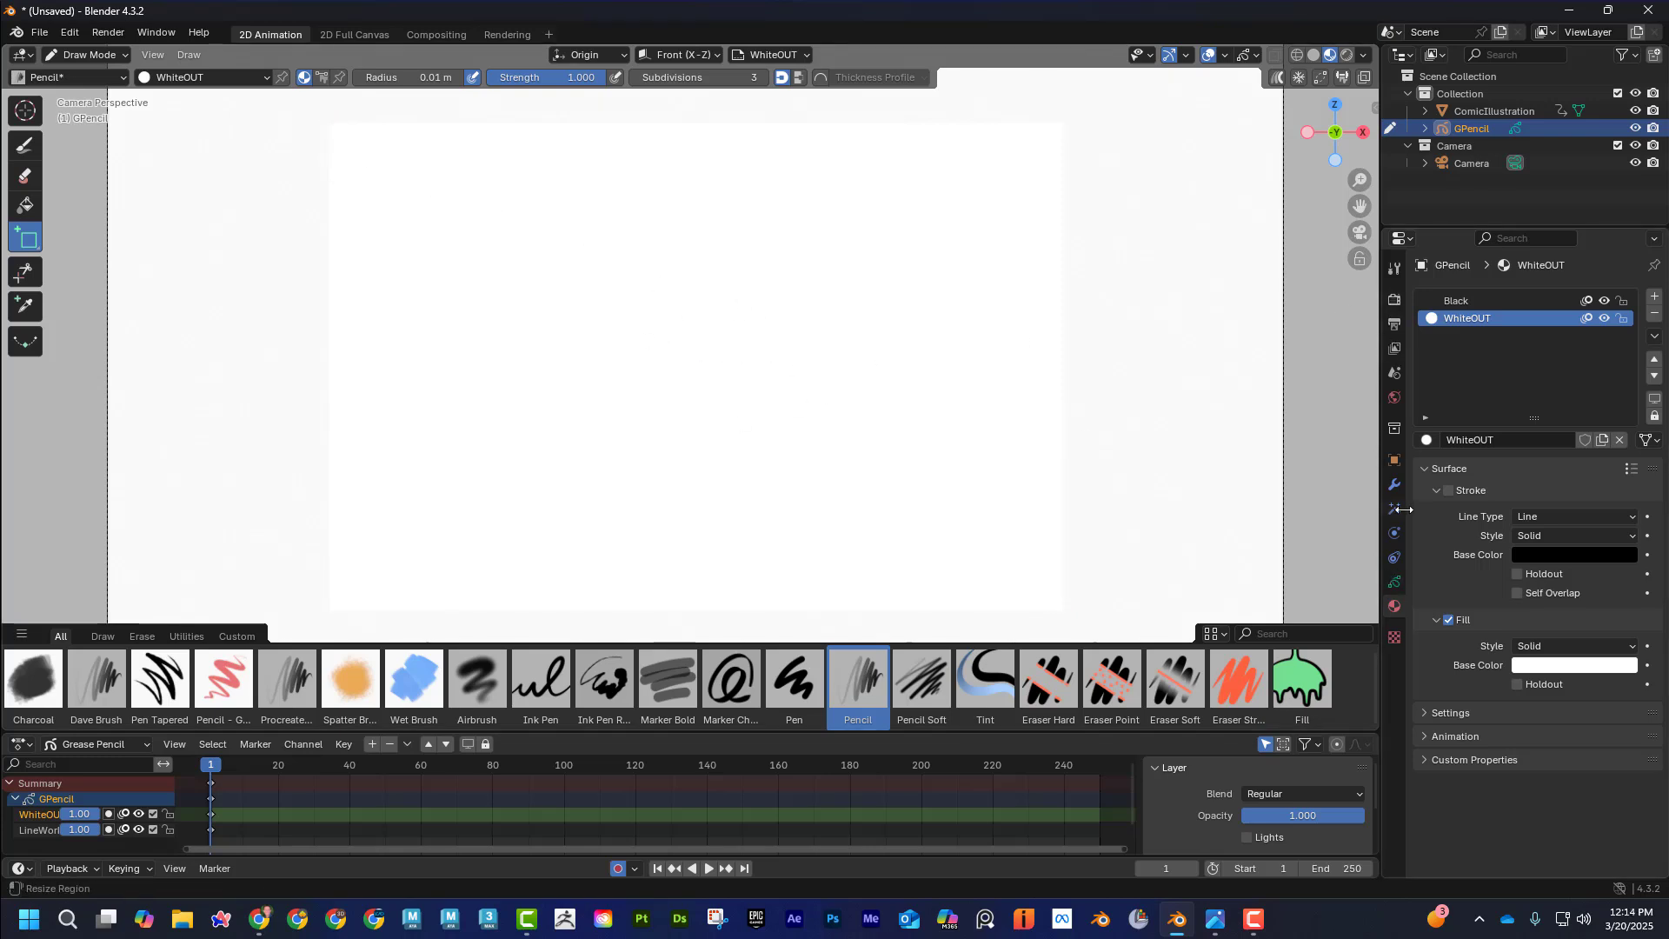
# Move the WhiteOUT layer below the LineWork layer and lower the WhiteOUT layer's opacity to 0.333
pyautogui.click(1396, 582)
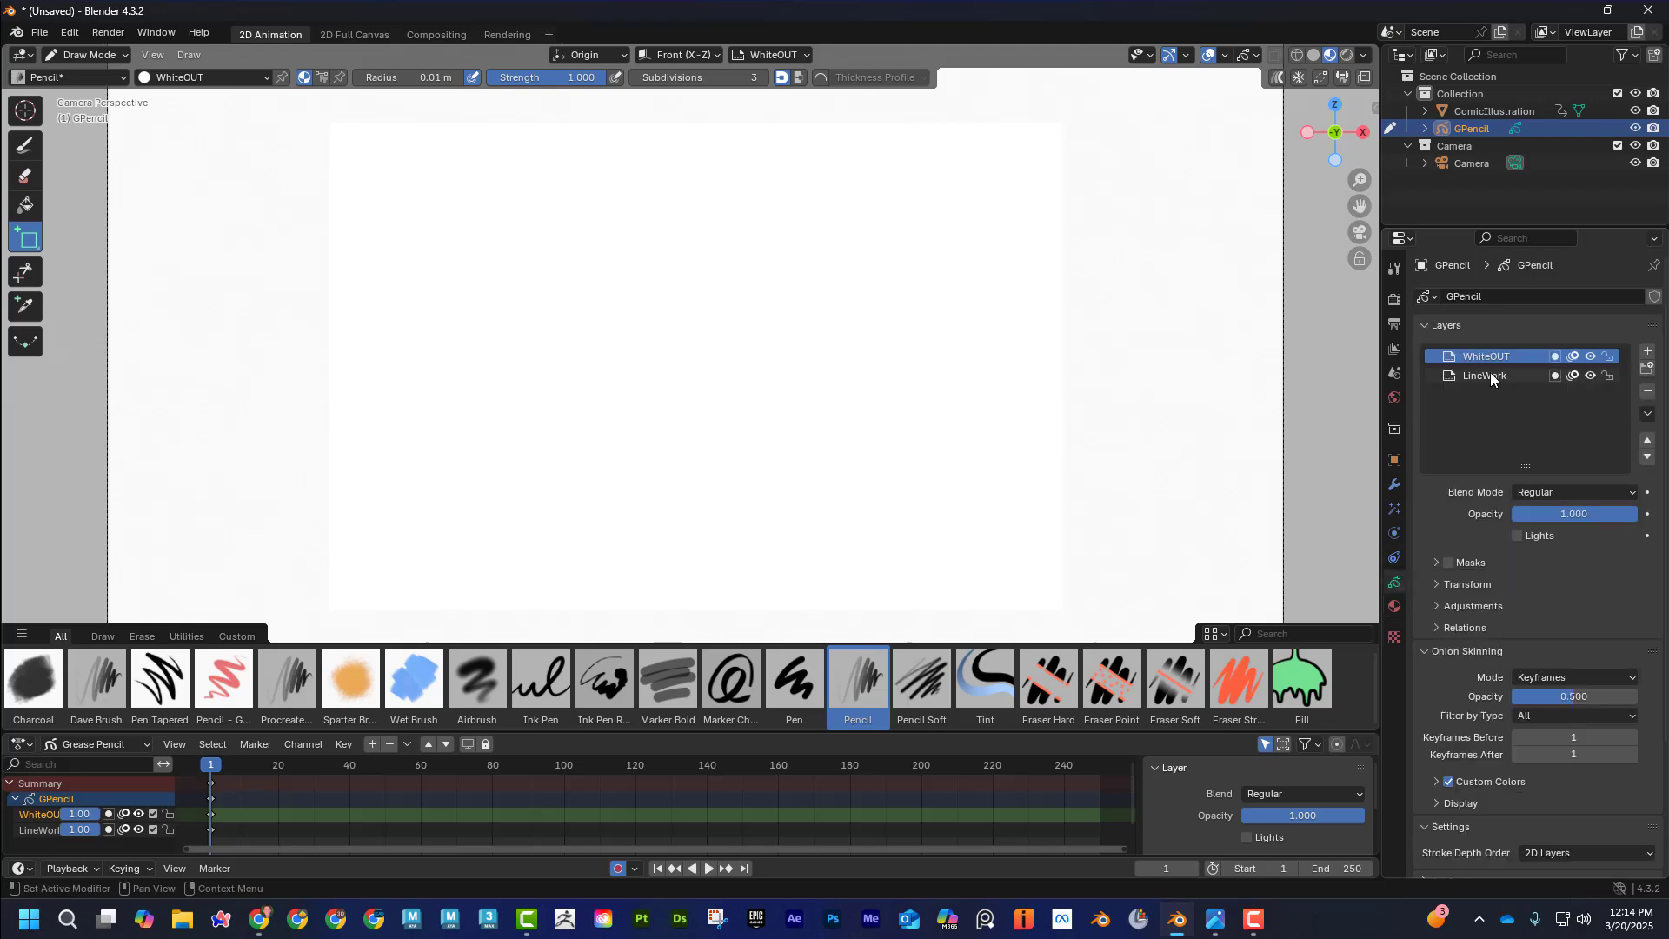
pyautogui.click(1646, 457)
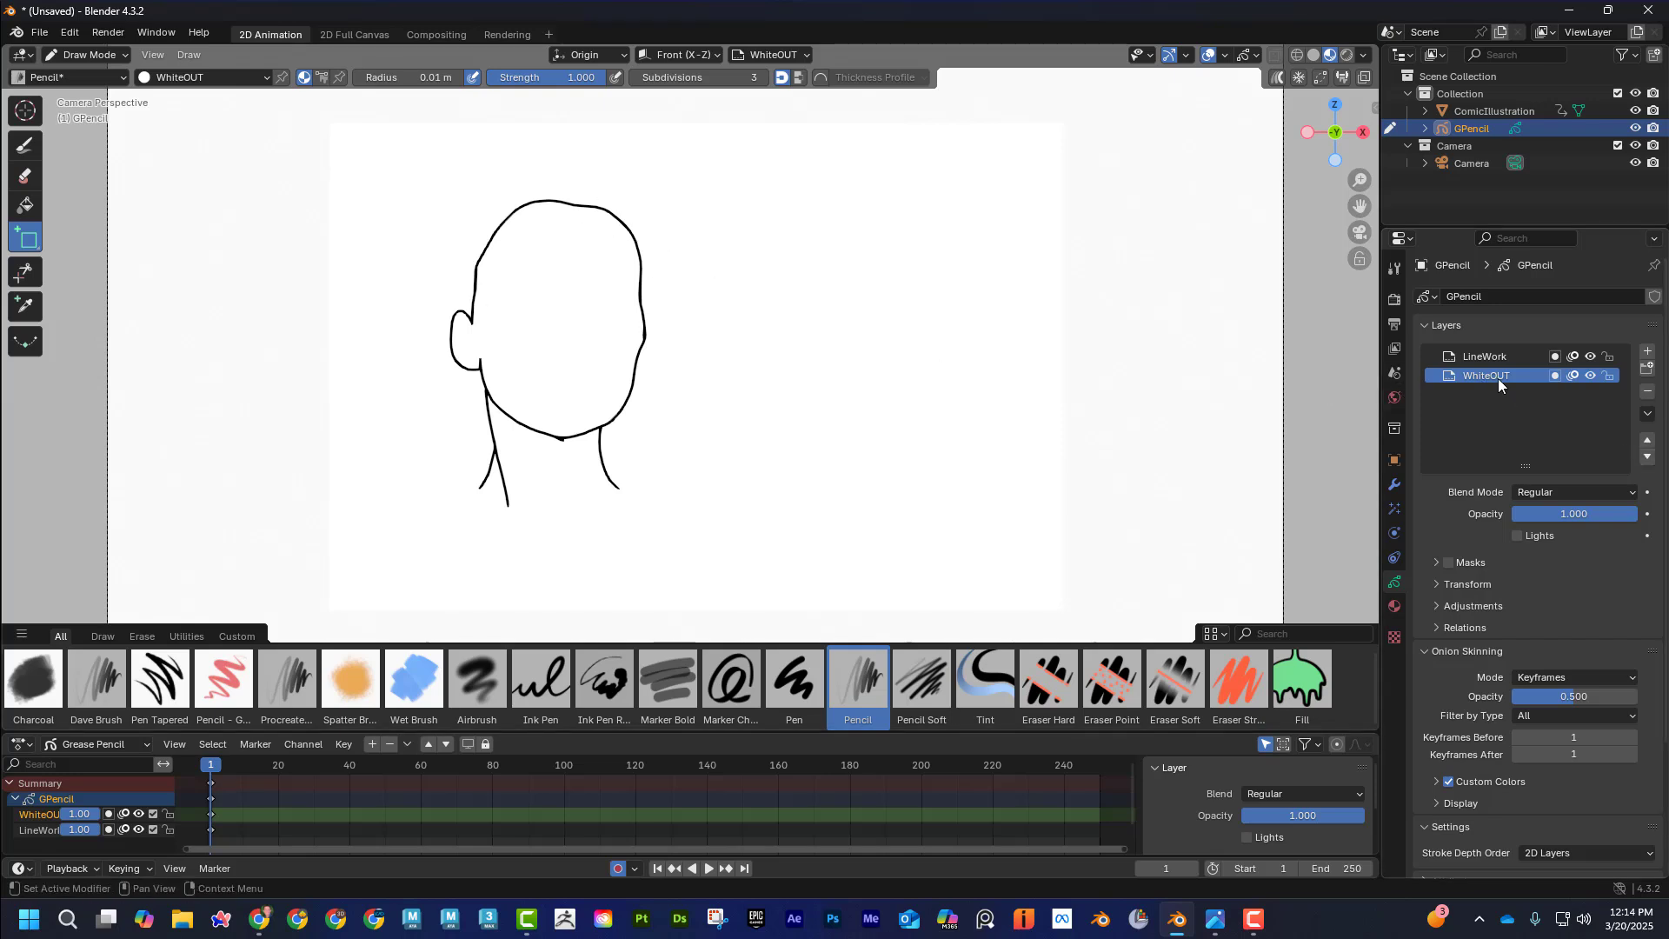
pyautogui.moveTo(1611, 515); pyautogui.dragTo(1553, 514)
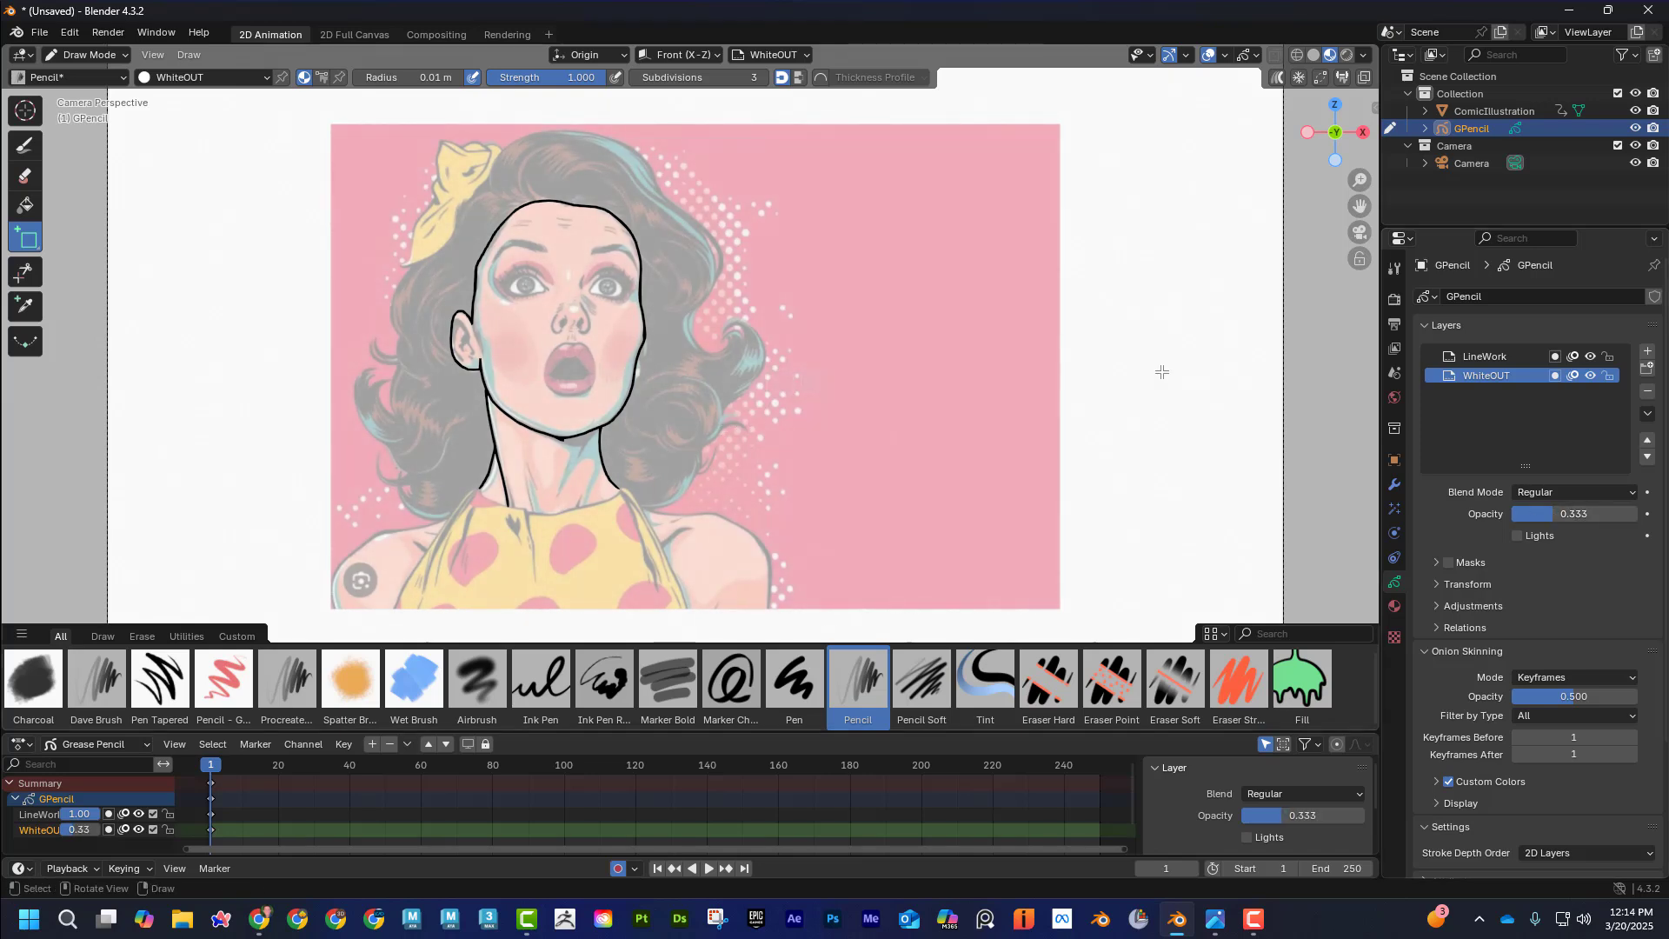
# On the LineWork layer with the Black material and Pen brush, trace the woman's shoulders and the edges and neckline of her dress
pyautogui.click(1471, 358)
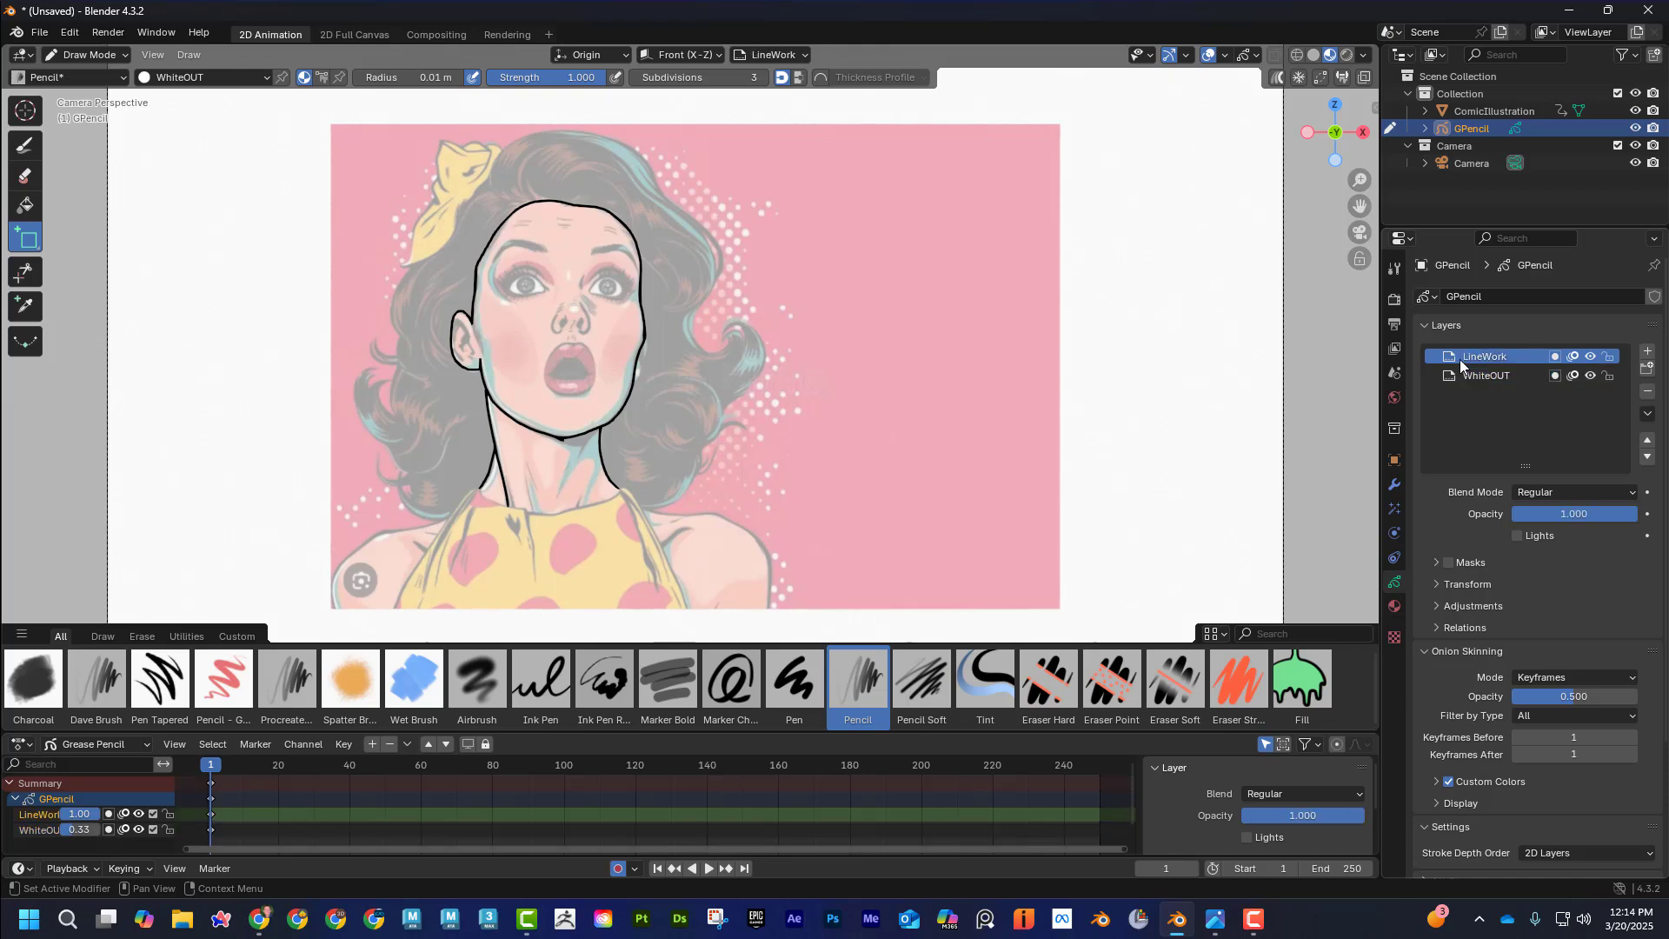
pyautogui.click(1395, 606)
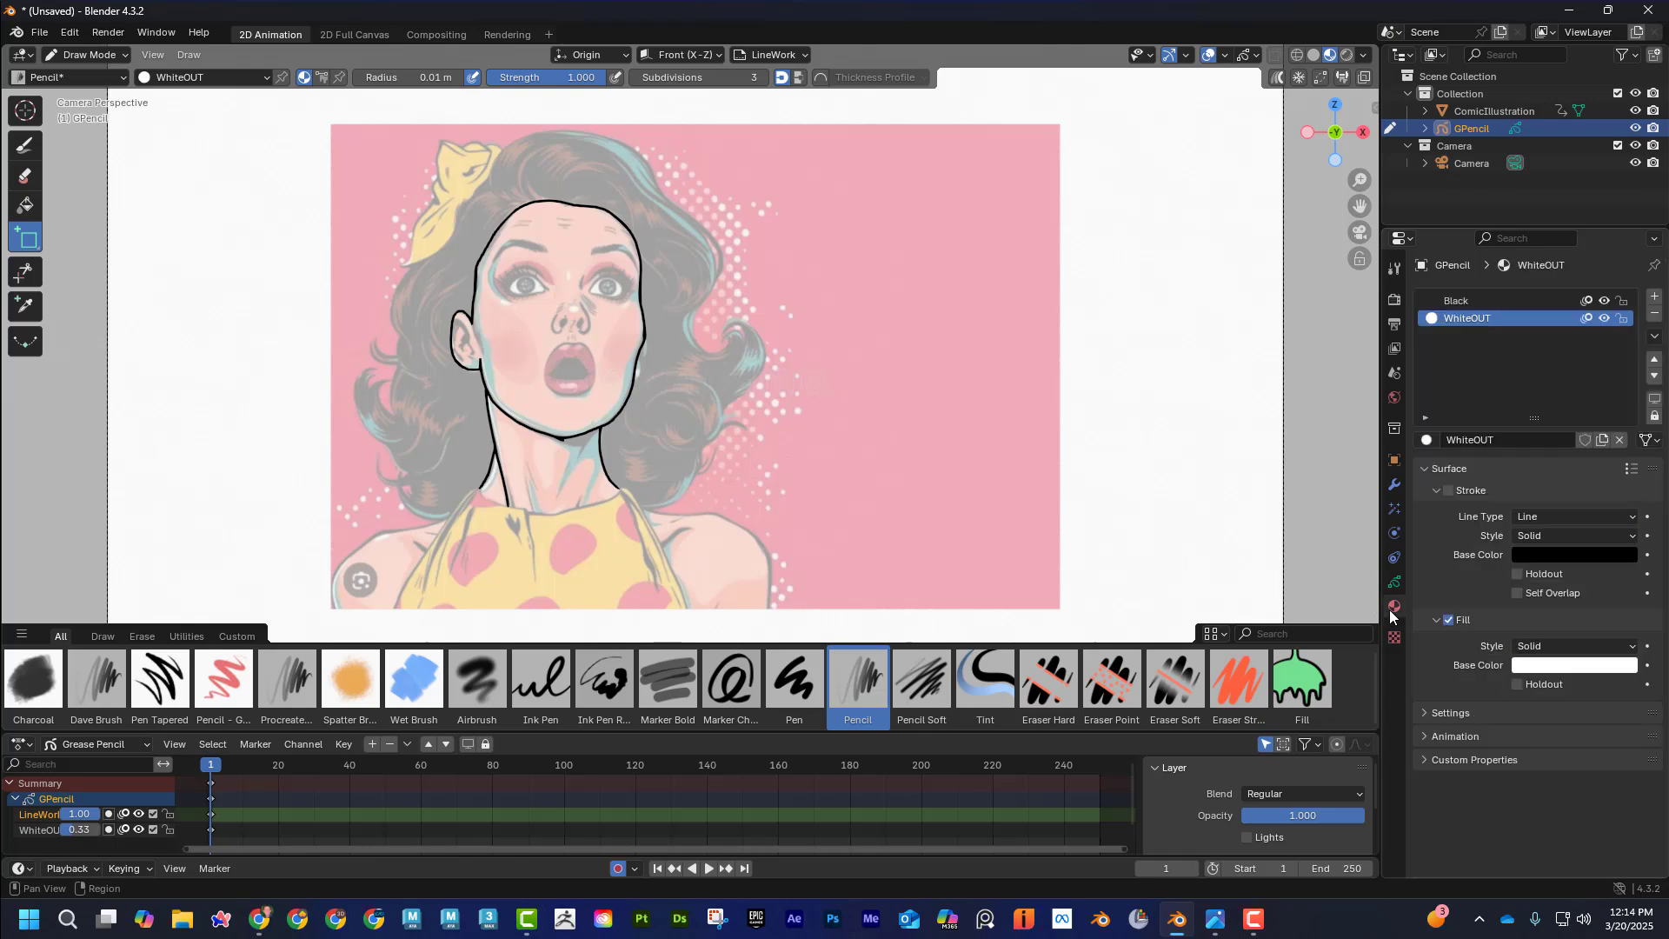
pyautogui.click(1456, 302)
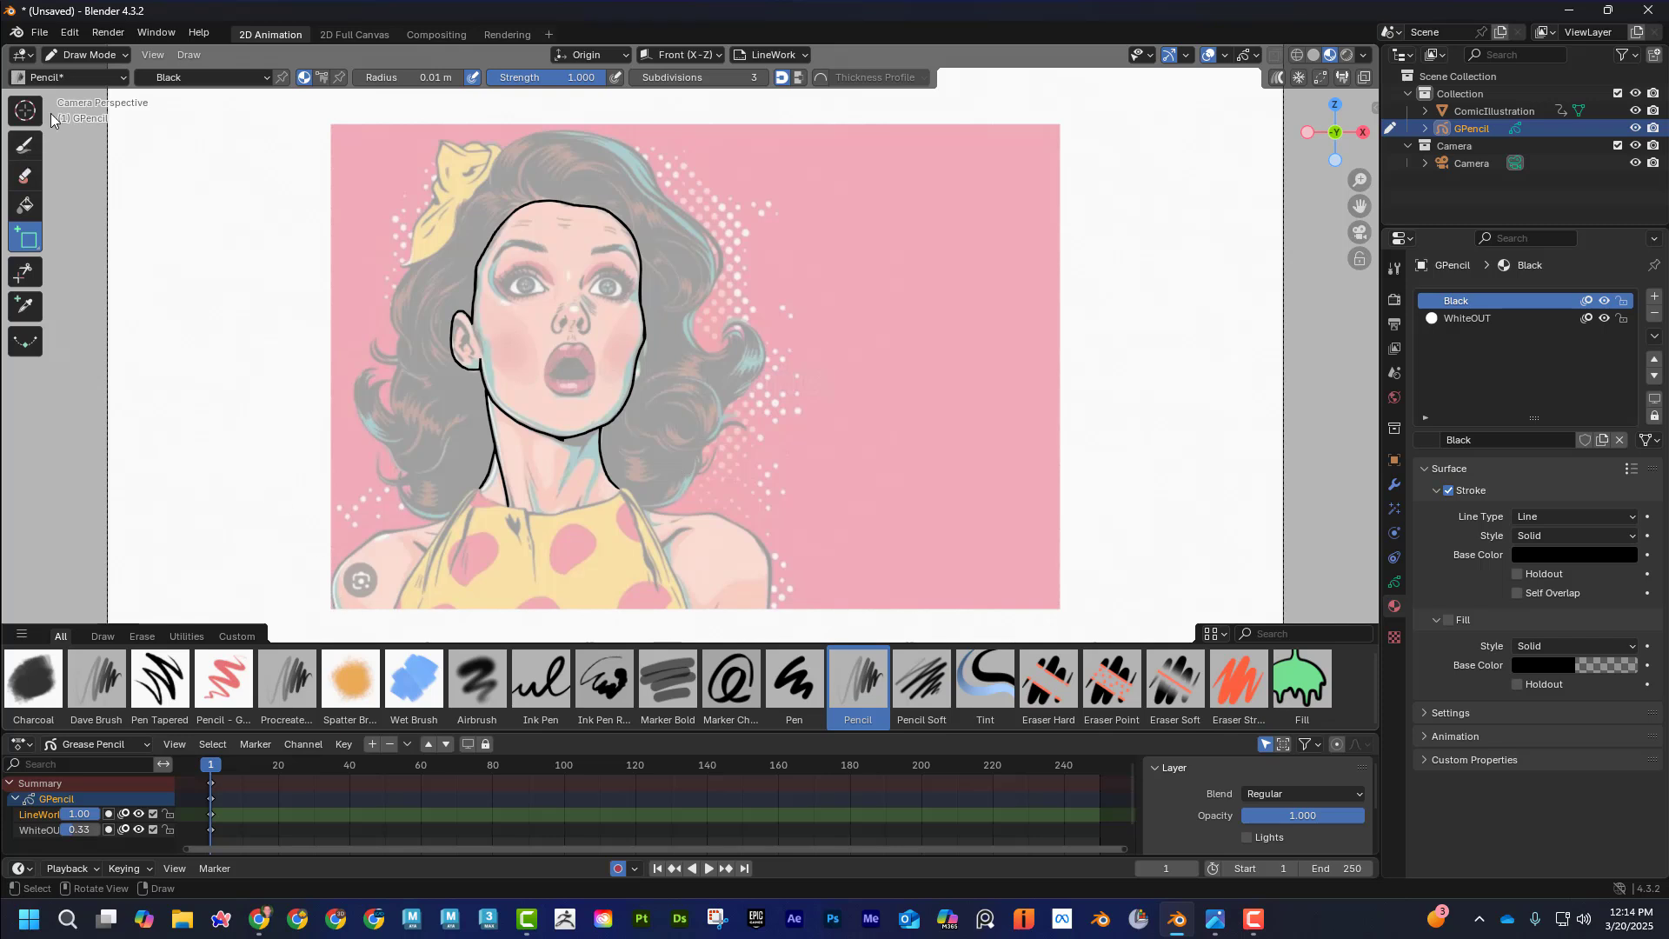
pyautogui.click(26, 145)
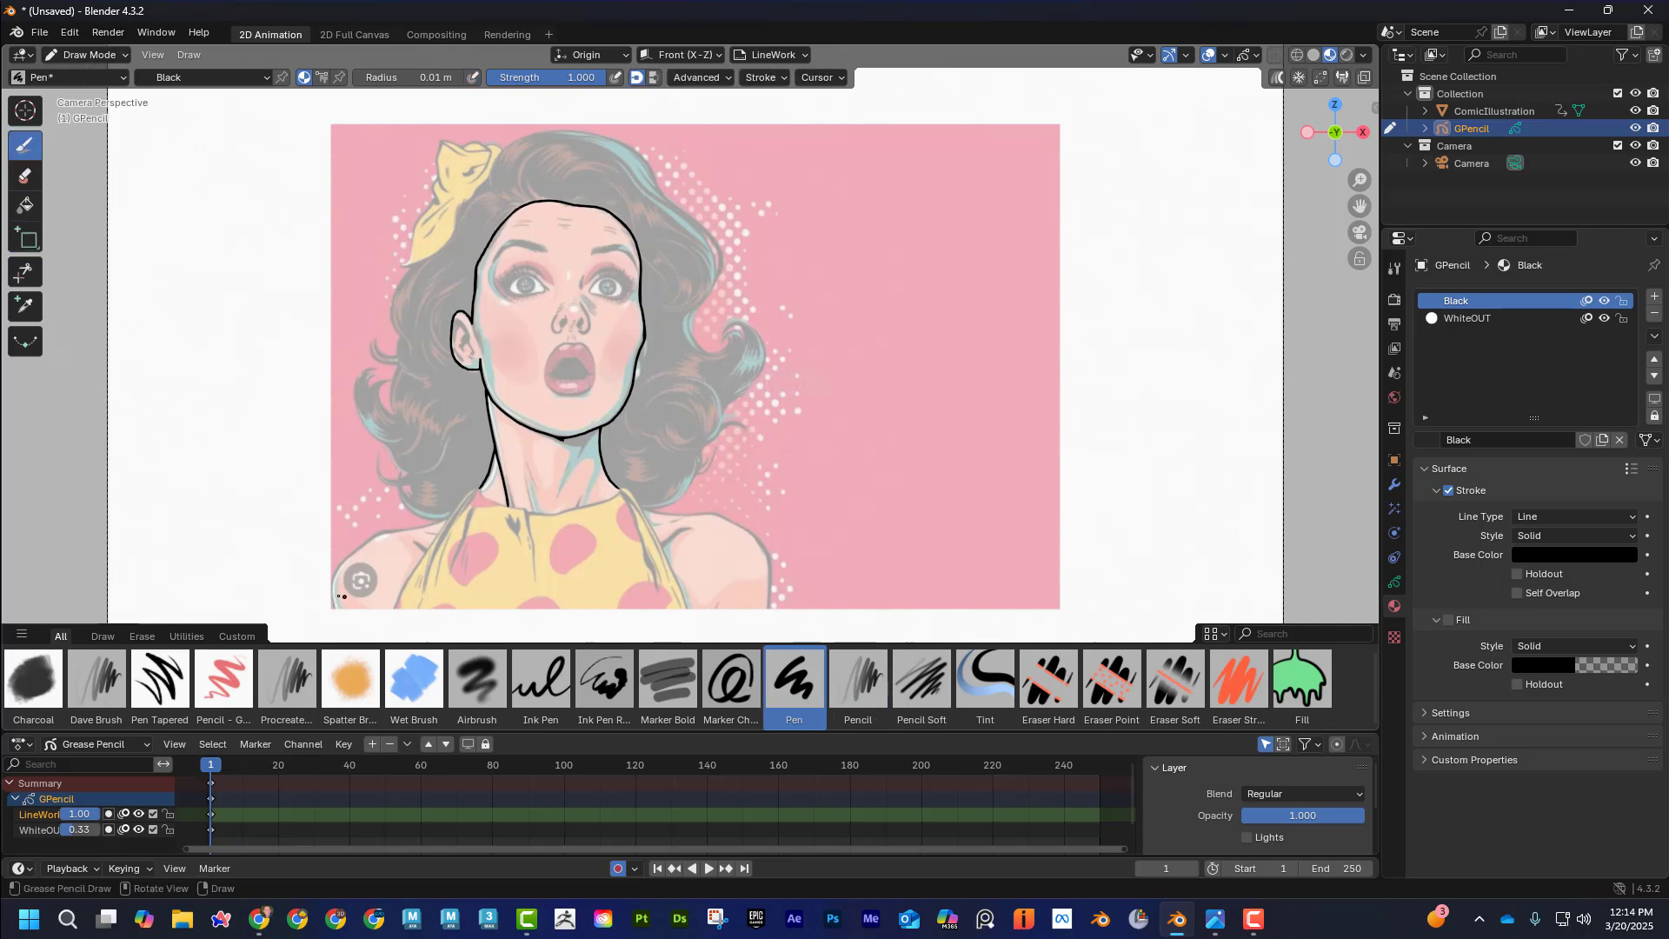
pyautogui.moveTo(336, 611); pyautogui.dragTo(334, 596)
pyautogui.moveTo(409, 579); pyautogui.dragTo(450, 521)
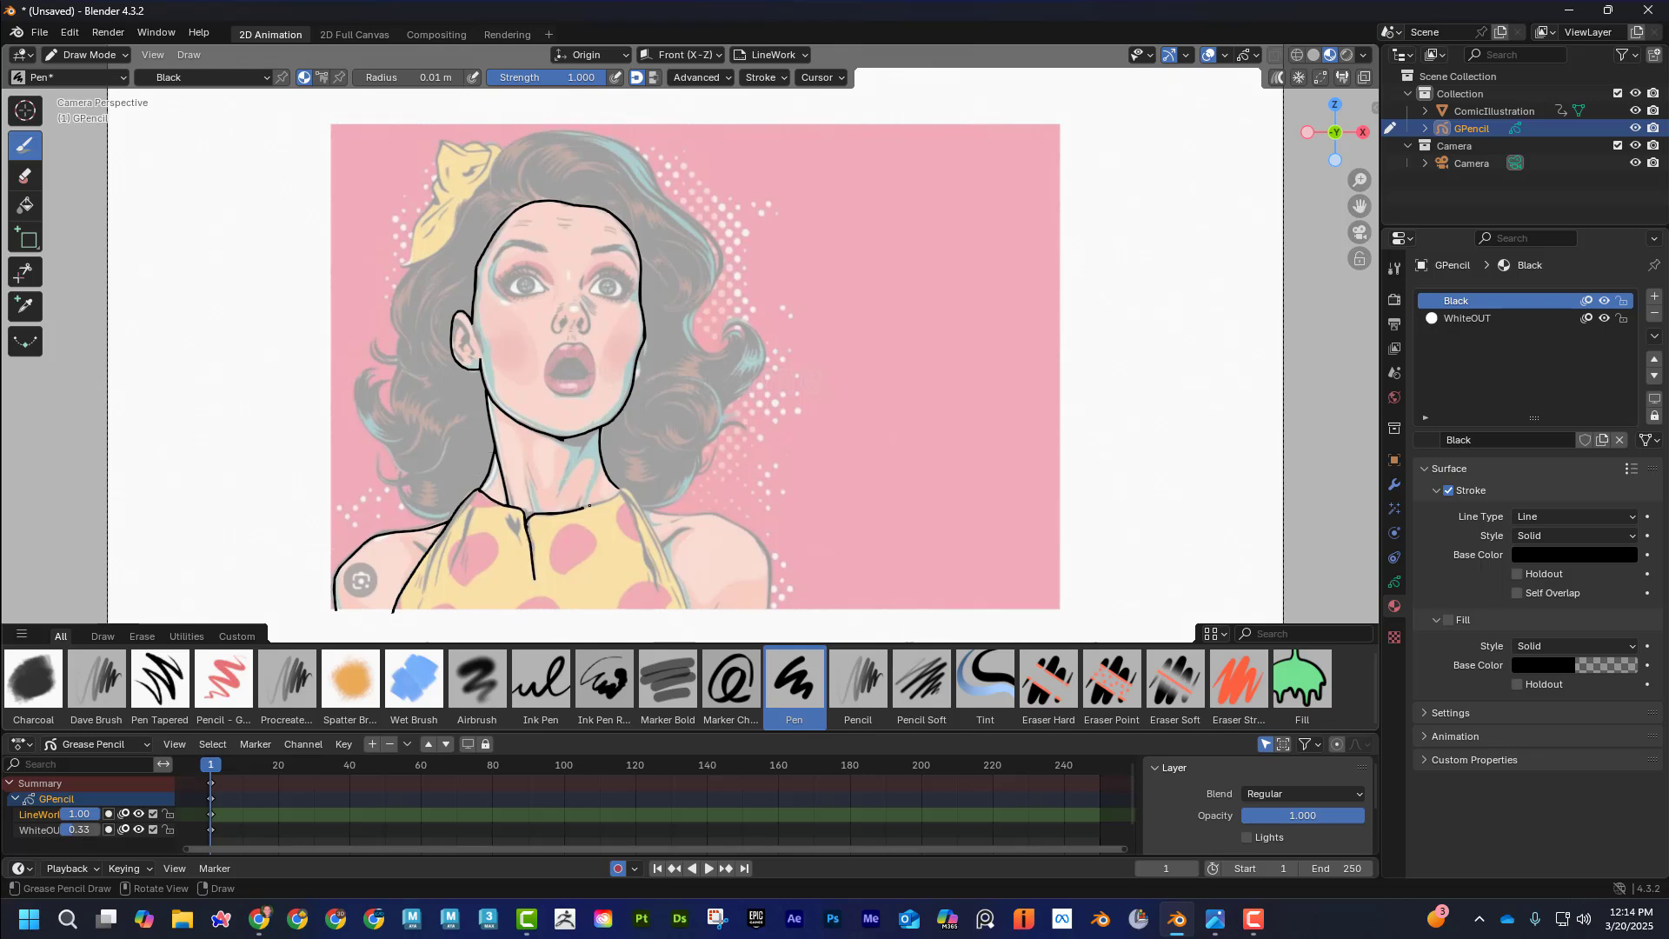
pyautogui.moveTo(589, 505)
pyautogui.mouseDown()
pyautogui.moveTo(623, 490)
pyautogui.moveTo(673, 574)
pyautogui.mouseUp()
pyautogui.moveTo(769, 606)
pyautogui.mouseDown()
pyautogui.moveTo(763, 553)
pyautogui.moveTo(714, 513)
pyautogui.mouseUp()
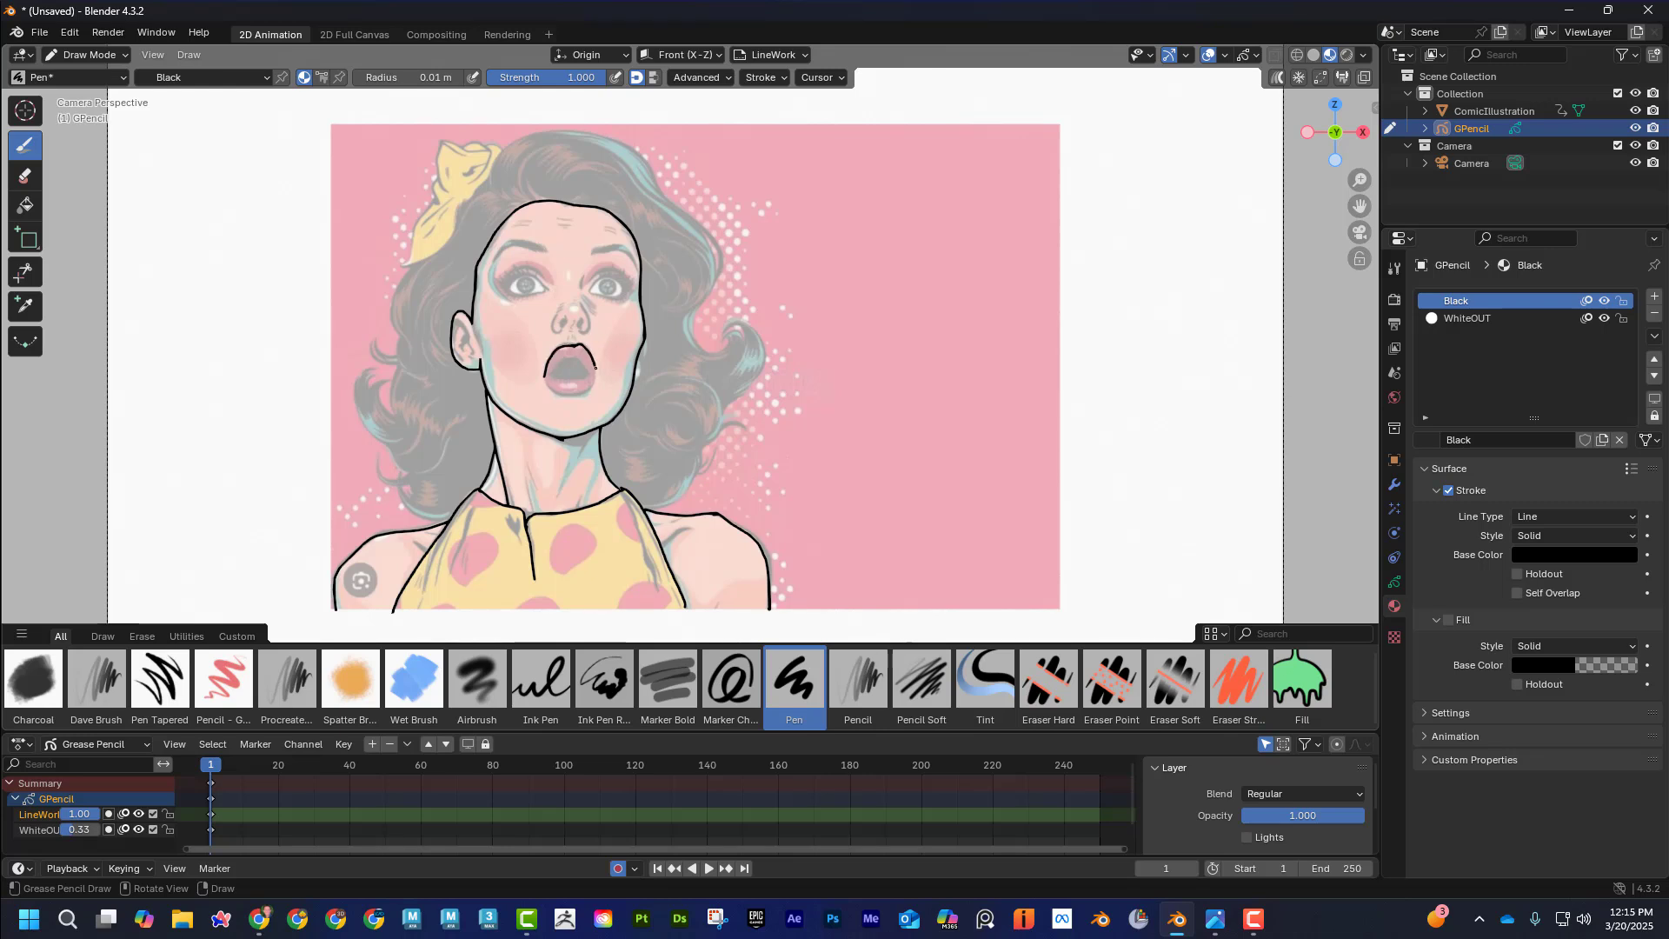
# Trace the outer outline of the lips and the curved sides of the nose
pyautogui.moveTo(571, 396); pyautogui.dragTo(544, 378)
pyautogui.scroll(4, 526, 278)
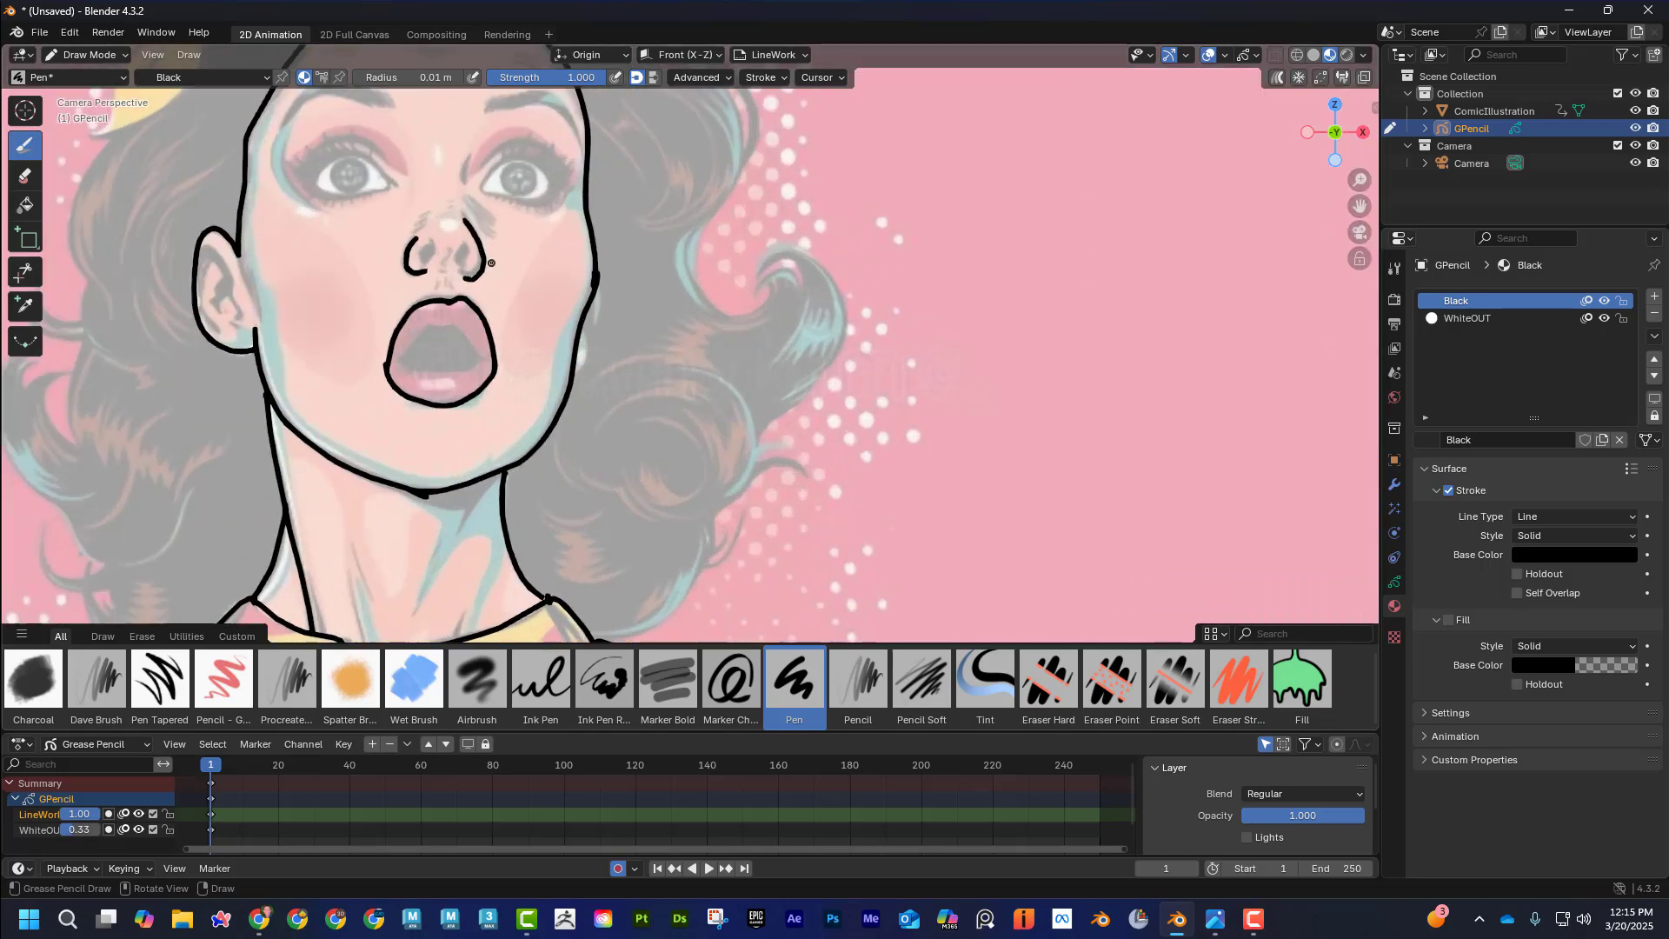
# Trace the outlines of both eyes and the curved eyelid lines above them
pyautogui.keyDown('shift'); pyautogui.moveTo(377, 238); pyautogui.dragTo(518, 395, button='middle'); pyautogui.keyUp('shift')
pyautogui.scroll(2, 518, 395)
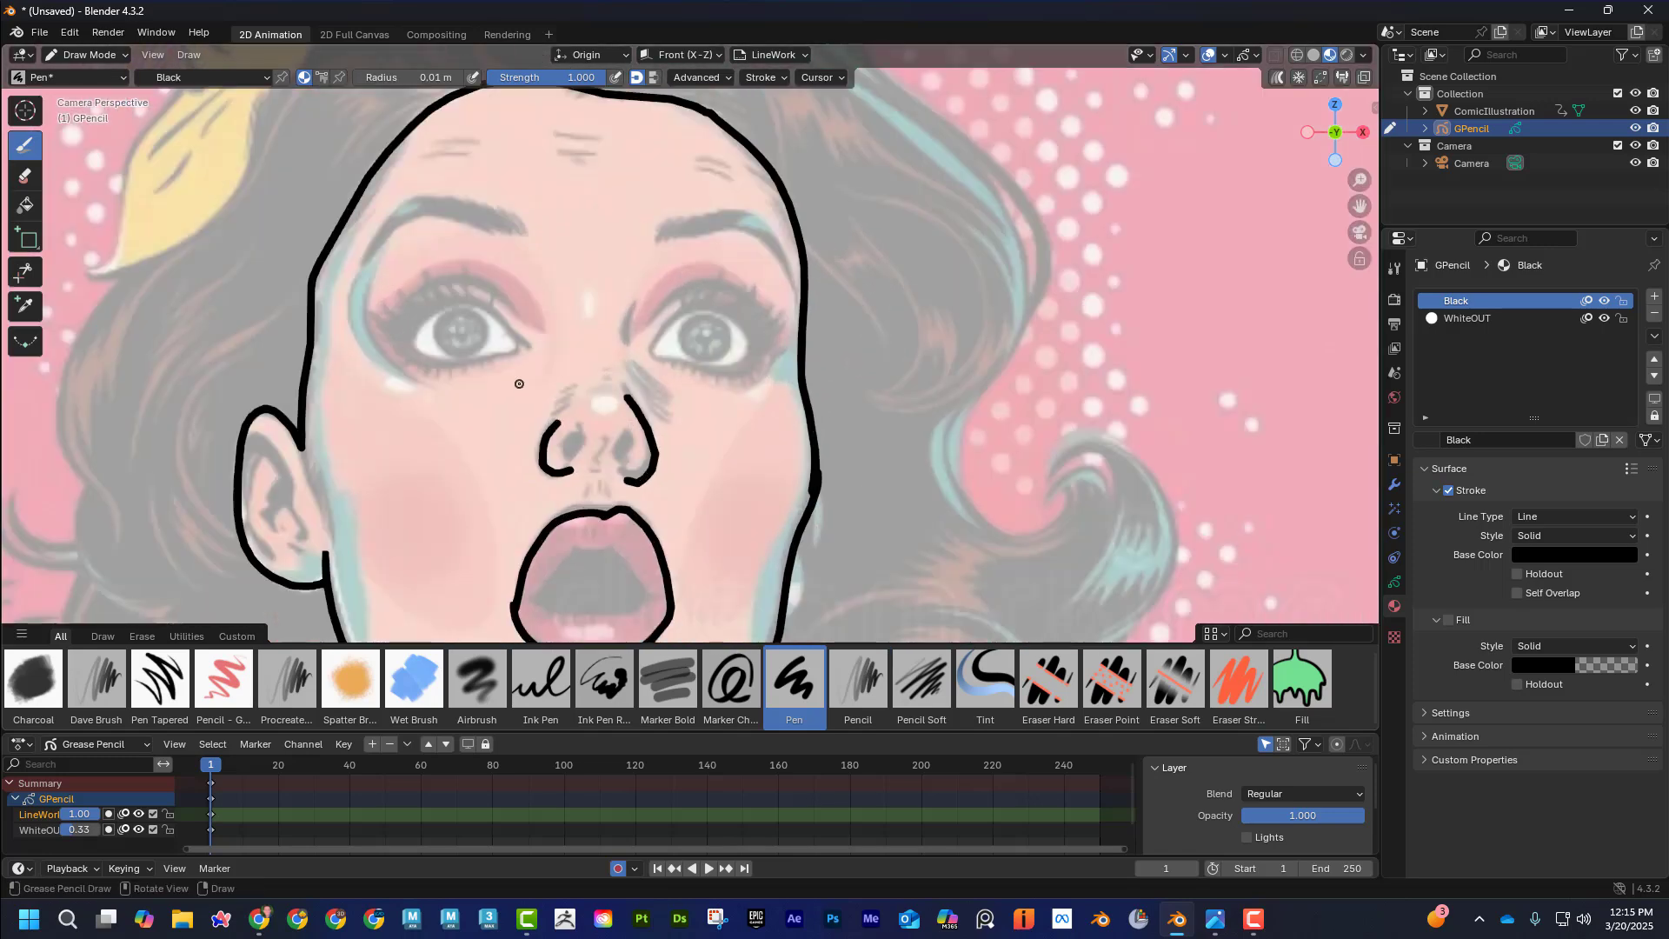
pyautogui.moveTo(402, 346)
pyautogui.mouseDown()
pyautogui.moveTo(466, 304)
pyautogui.moveTo(530, 349)
pyautogui.mouseUp()
pyautogui.moveTo(648, 353)
pyautogui.mouseDown()
pyautogui.moveTo(683, 318)
pyautogui.moveTo(739, 313)
pyautogui.moveTo(762, 350)
pyautogui.mouseUp()
pyautogui.moveTo(649, 355)
pyautogui.mouseDown()
pyautogui.moveTo(694, 369)
pyautogui.moveTo(763, 347)
pyautogui.mouseUp()
pyautogui.moveTo(400, 347)
pyautogui.mouseDown()
pyautogui.moveTo(482, 366)
pyautogui.moveTo(522, 348)
pyautogui.mouseUp()
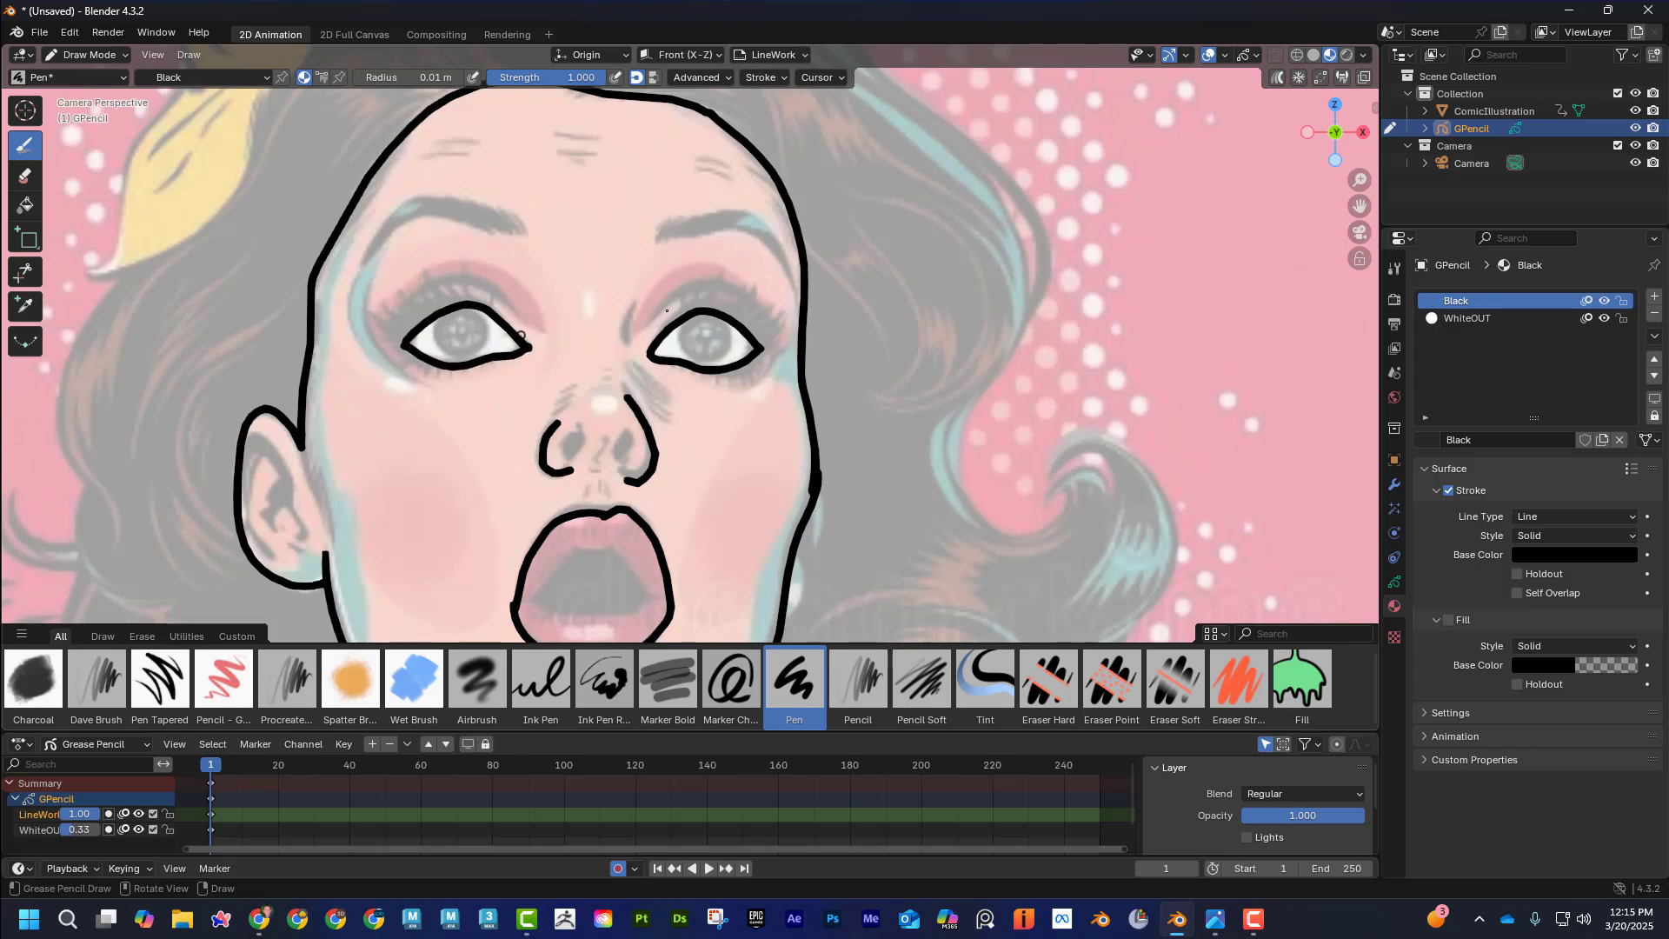
pyautogui.moveTo(654, 315)
pyautogui.mouseDown()
pyautogui.moveTo(708, 281)
pyautogui.moveTo(779, 327)
pyautogui.mouseUp()
pyautogui.moveTo(503, 301)
pyautogui.mouseDown()
pyautogui.moveTo(444, 279)
pyautogui.moveTo(385, 320)
pyautogui.mouseUp()
# Draw both nostrils and the short crease beside the nose bridge, and reinforce the eyelid line over the eye on the ear side
pyautogui.scroll(-5, 406, 284)
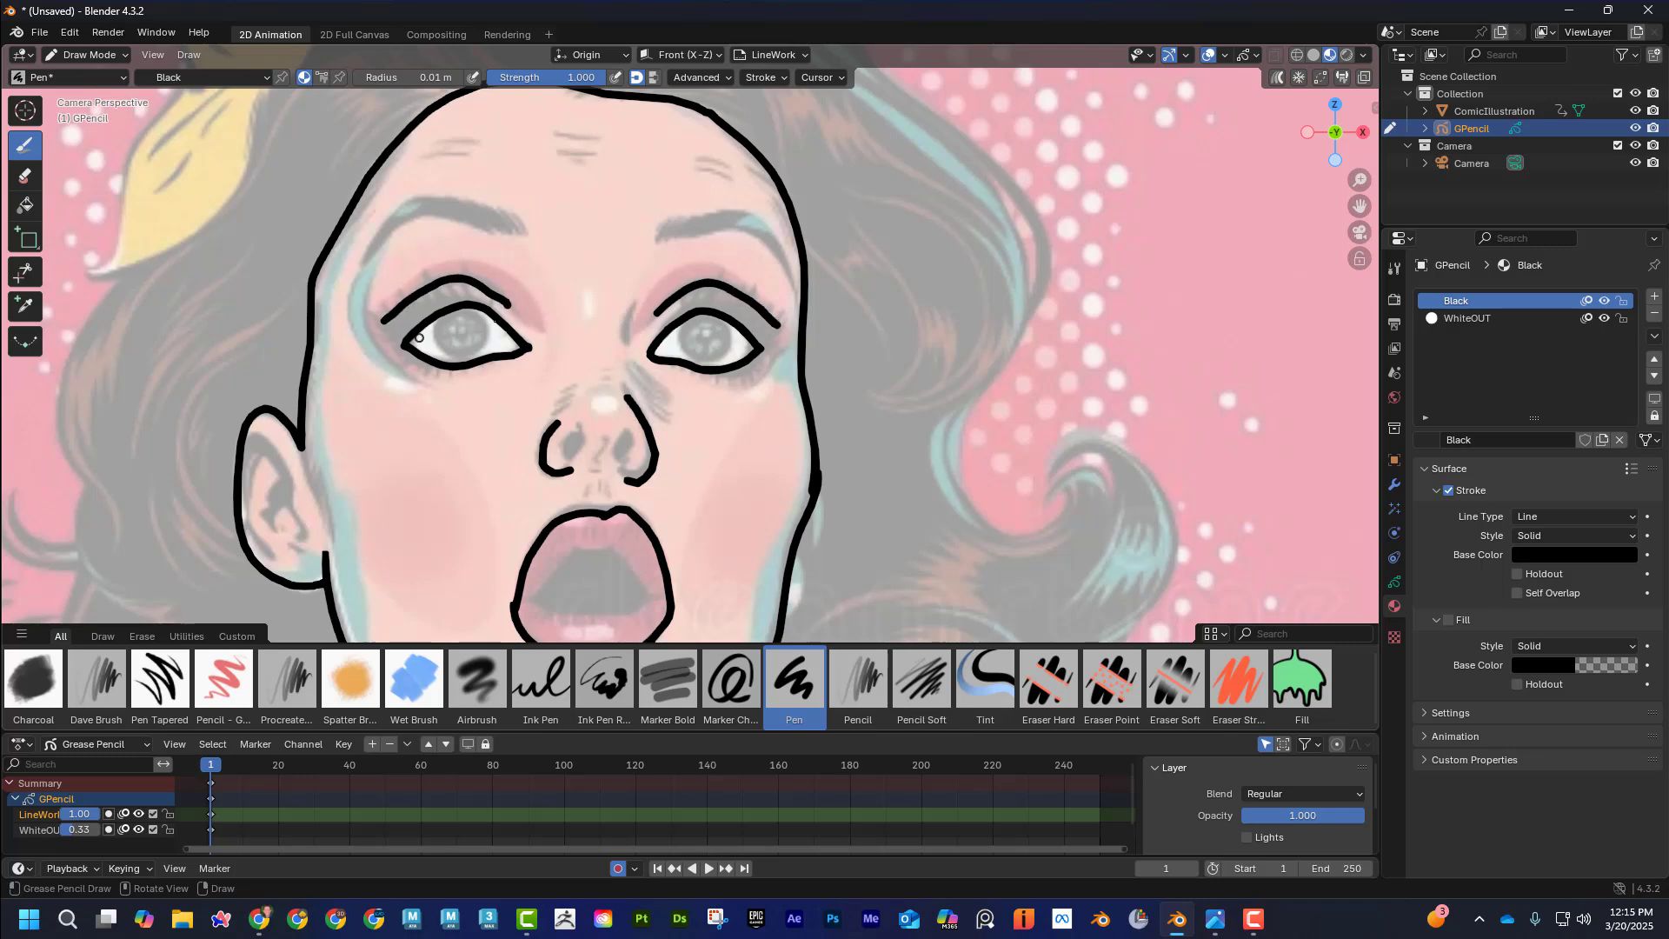
pyautogui.scroll(6, 584, 341)
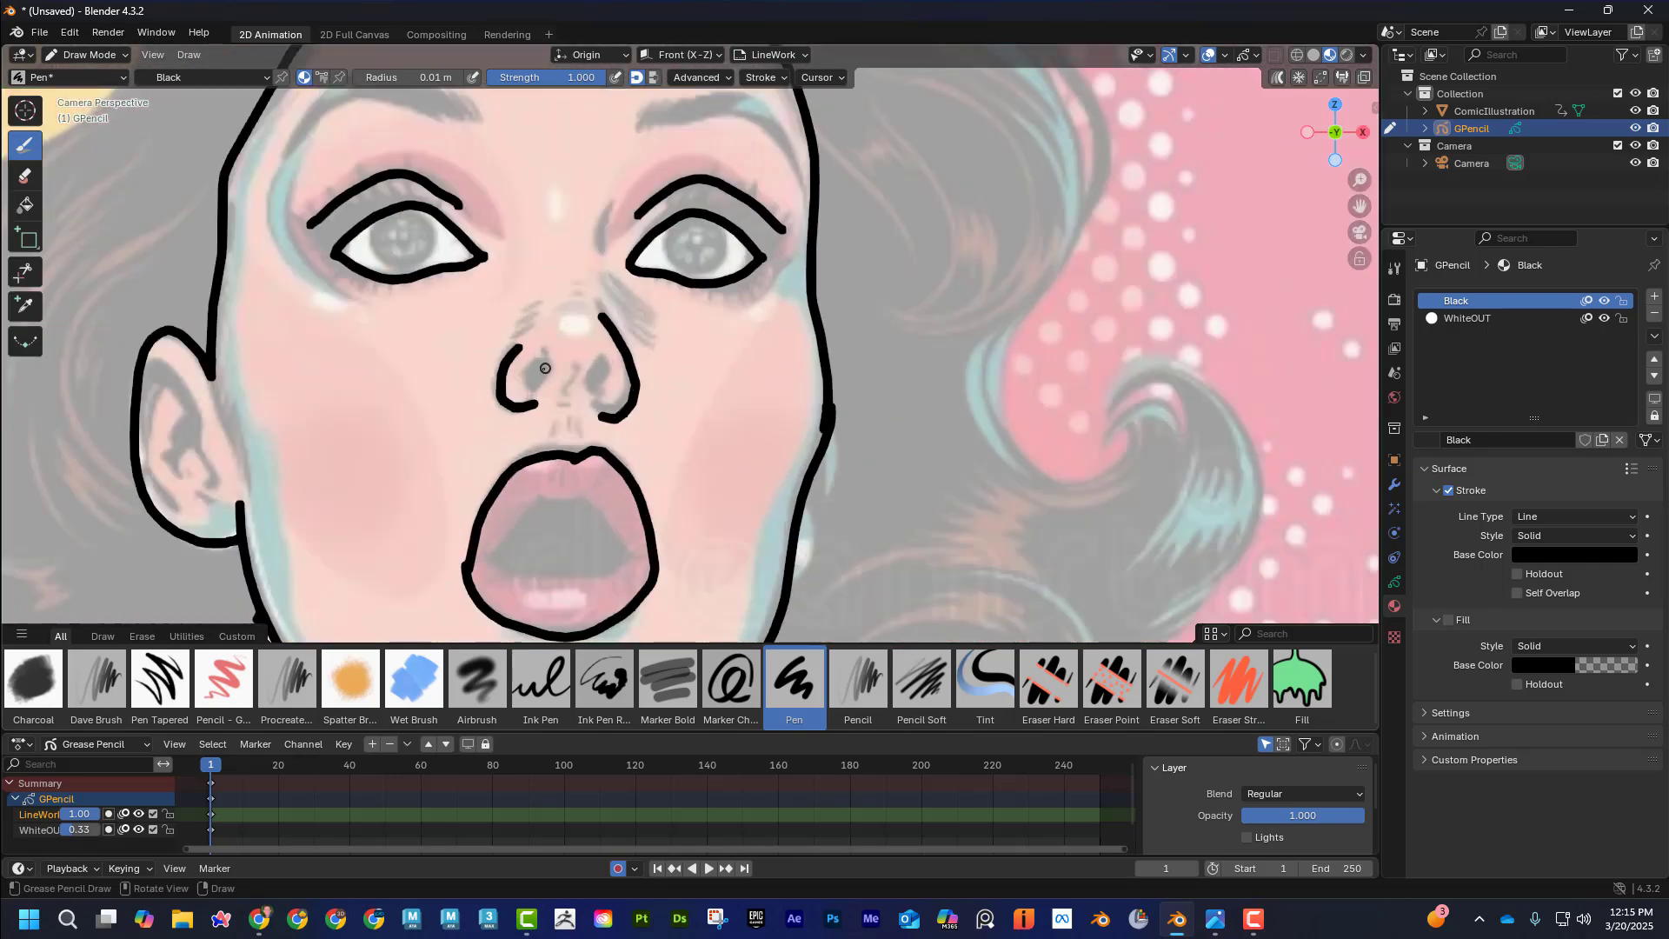
pyautogui.moveTo(546, 368)
pyautogui.mouseDown()
pyautogui.moveTo(534, 387)
pyautogui.moveTo(546, 350)
pyautogui.moveTo(529, 382)
pyautogui.moveTo(597, 379)
pyautogui.mouseUp()
pyautogui.moveTo(600, 244); pyautogui.dragTo(613, 207)
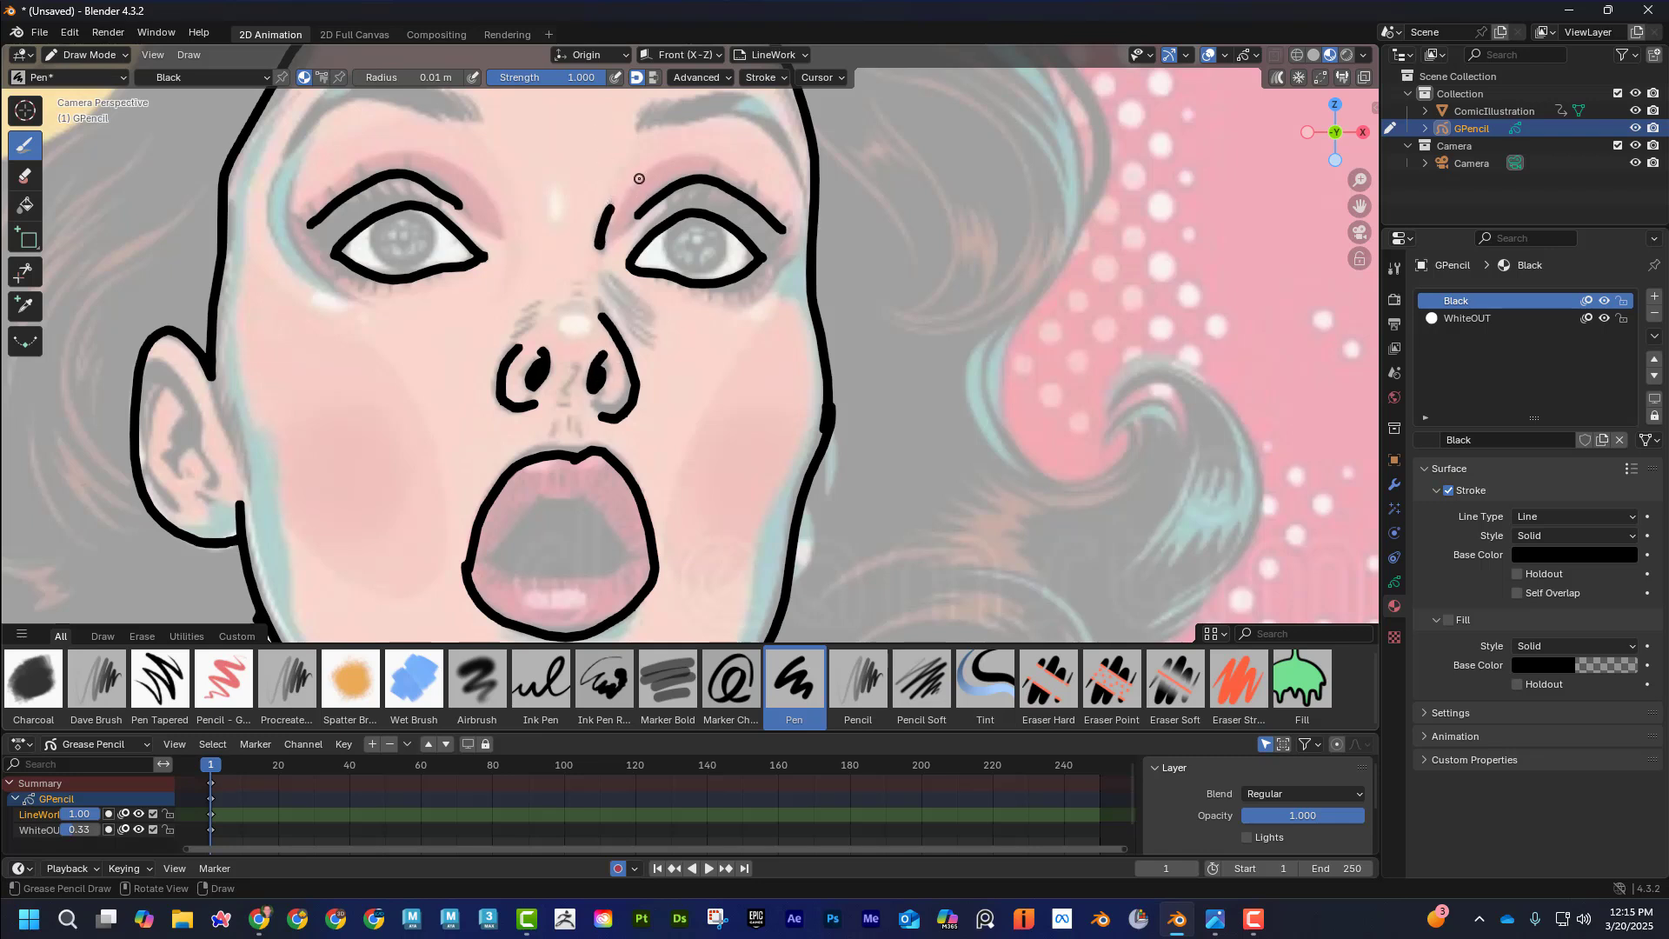
pyautogui.moveTo(462, 204); pyautogui.dragTo(421, 173)
# Trace both eyebrows with thick strokes, then add the inner ear lines and thicken the face contour beside the ear
pyautogui.scroll(-3, 433, 306)
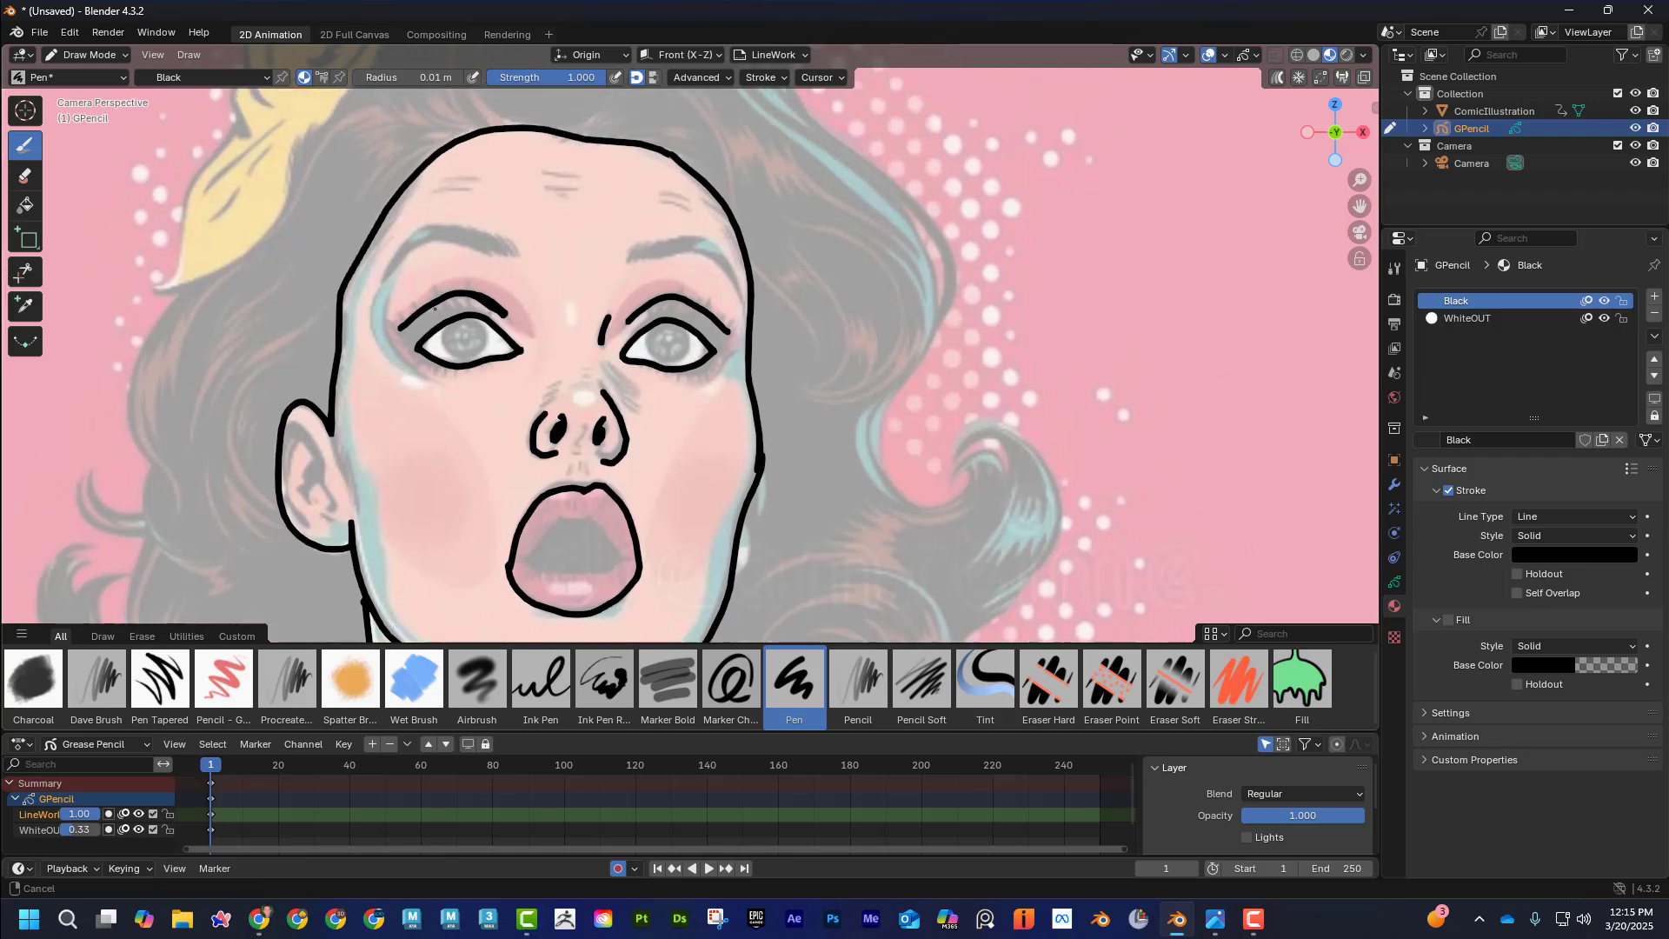
pyautogui.moveTo(618, 279)
pyautogui.mouseDown()
pyautogui.moveTo(682, 262)
pyautogui.moveTo(724, 301)
pyautogui.mouseUp()
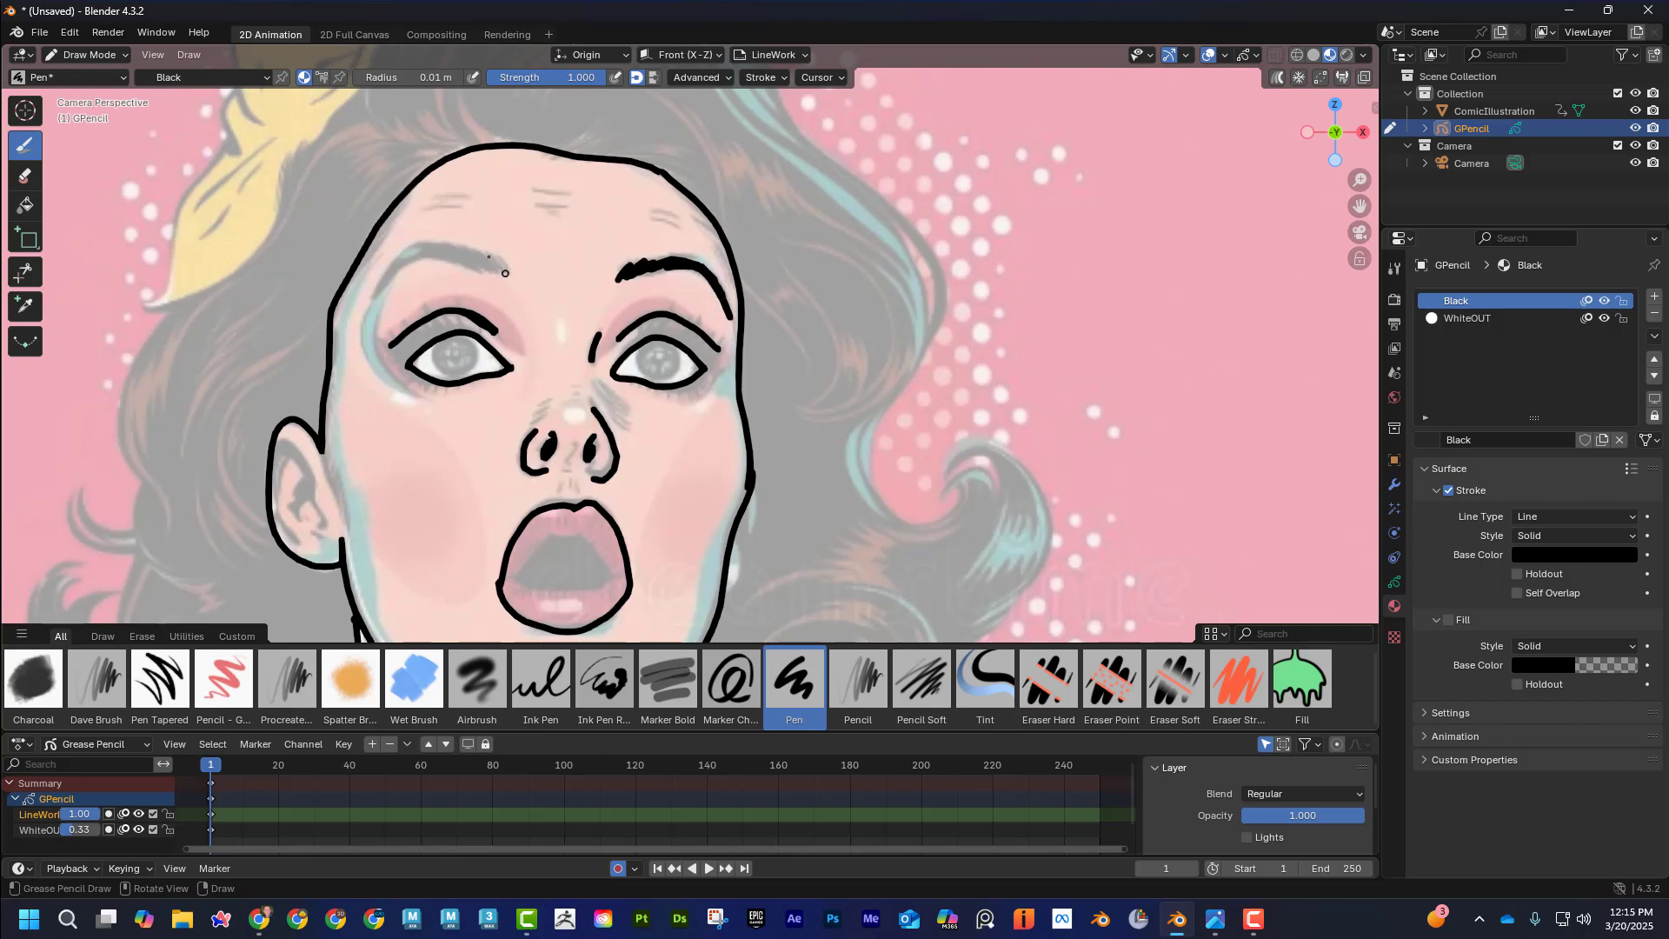
pyautogui.moveTo(505, 274)
pyautogui.mouseDown()
pyautogui.moveTo(405, 253)
pyautogui.moveTo(375, 296)
pyautogui.moveTo(453, 250)
pyautogui.mouseUp()
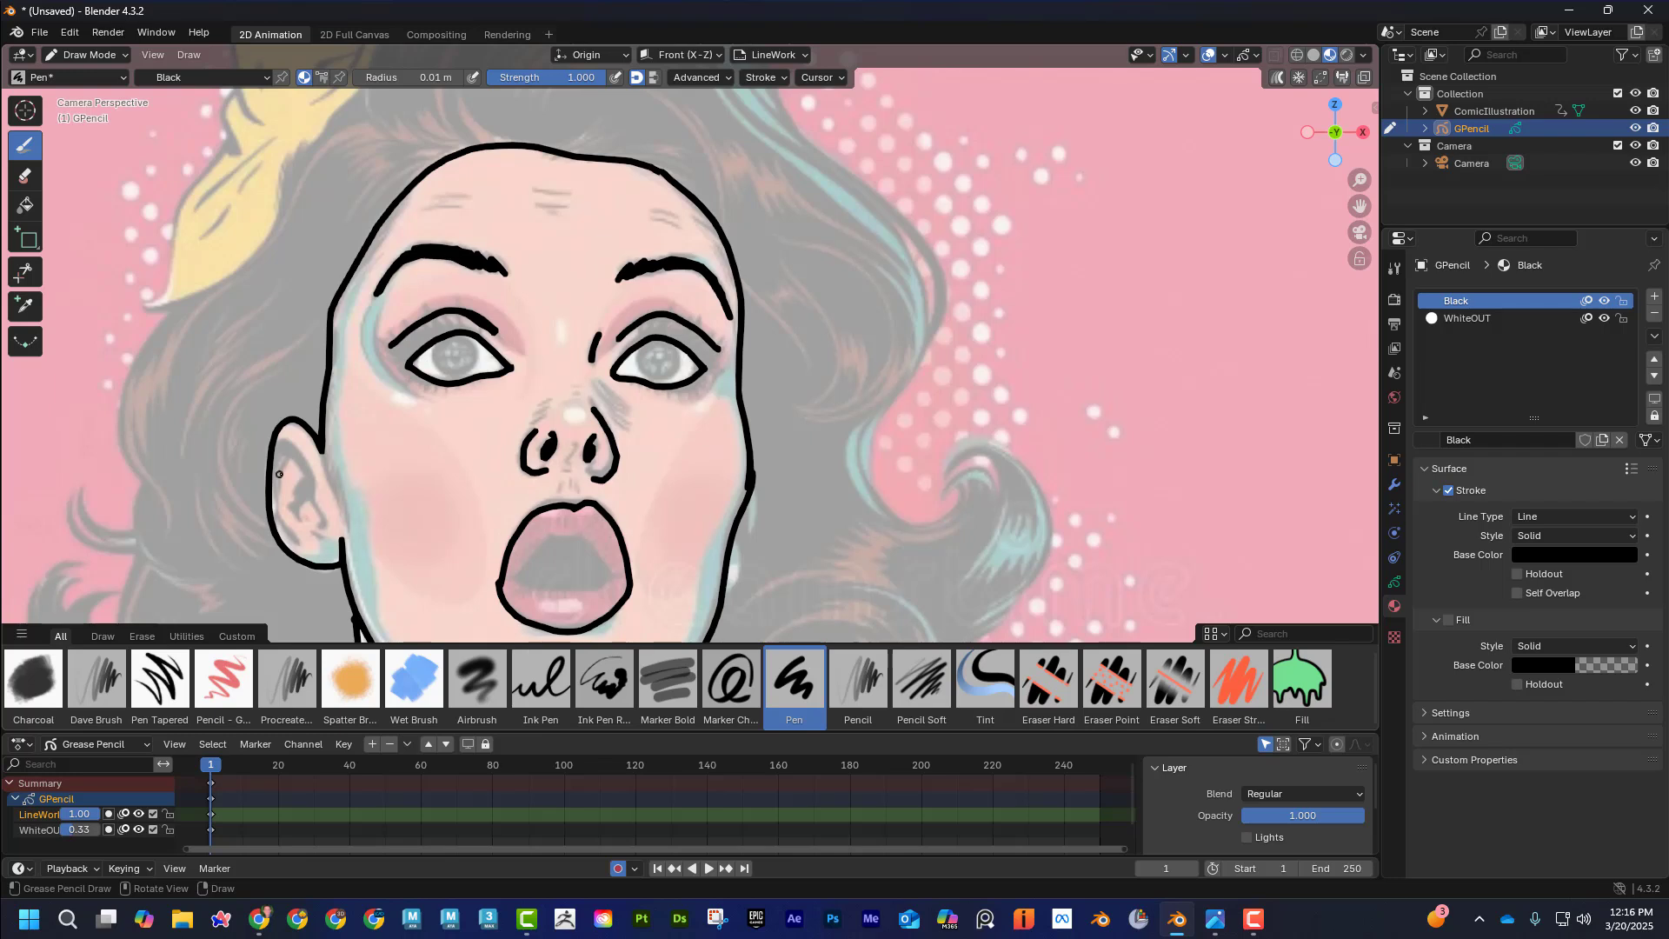
pyautogui.moveTo(324, 526)
pyautogui.mouseDown()
pyautogui.moveTo(296, 453)
pyautogui.moveTo(281, 483)
pyautogui.moveTo(301, 494)
pyautogui.moveTo(279, 515)
pyautogui.moveTo(276, 497)
pyautogui.moveTo(322, 538)
pyautogui.mouseUp()
pyautogui.moveTo(324, 450)
pyautogui.mouseDown()
pyautogui.moveTo(342, 501)
pyautogui.moveTo(331, 321)
pyautogui.mouseUp()
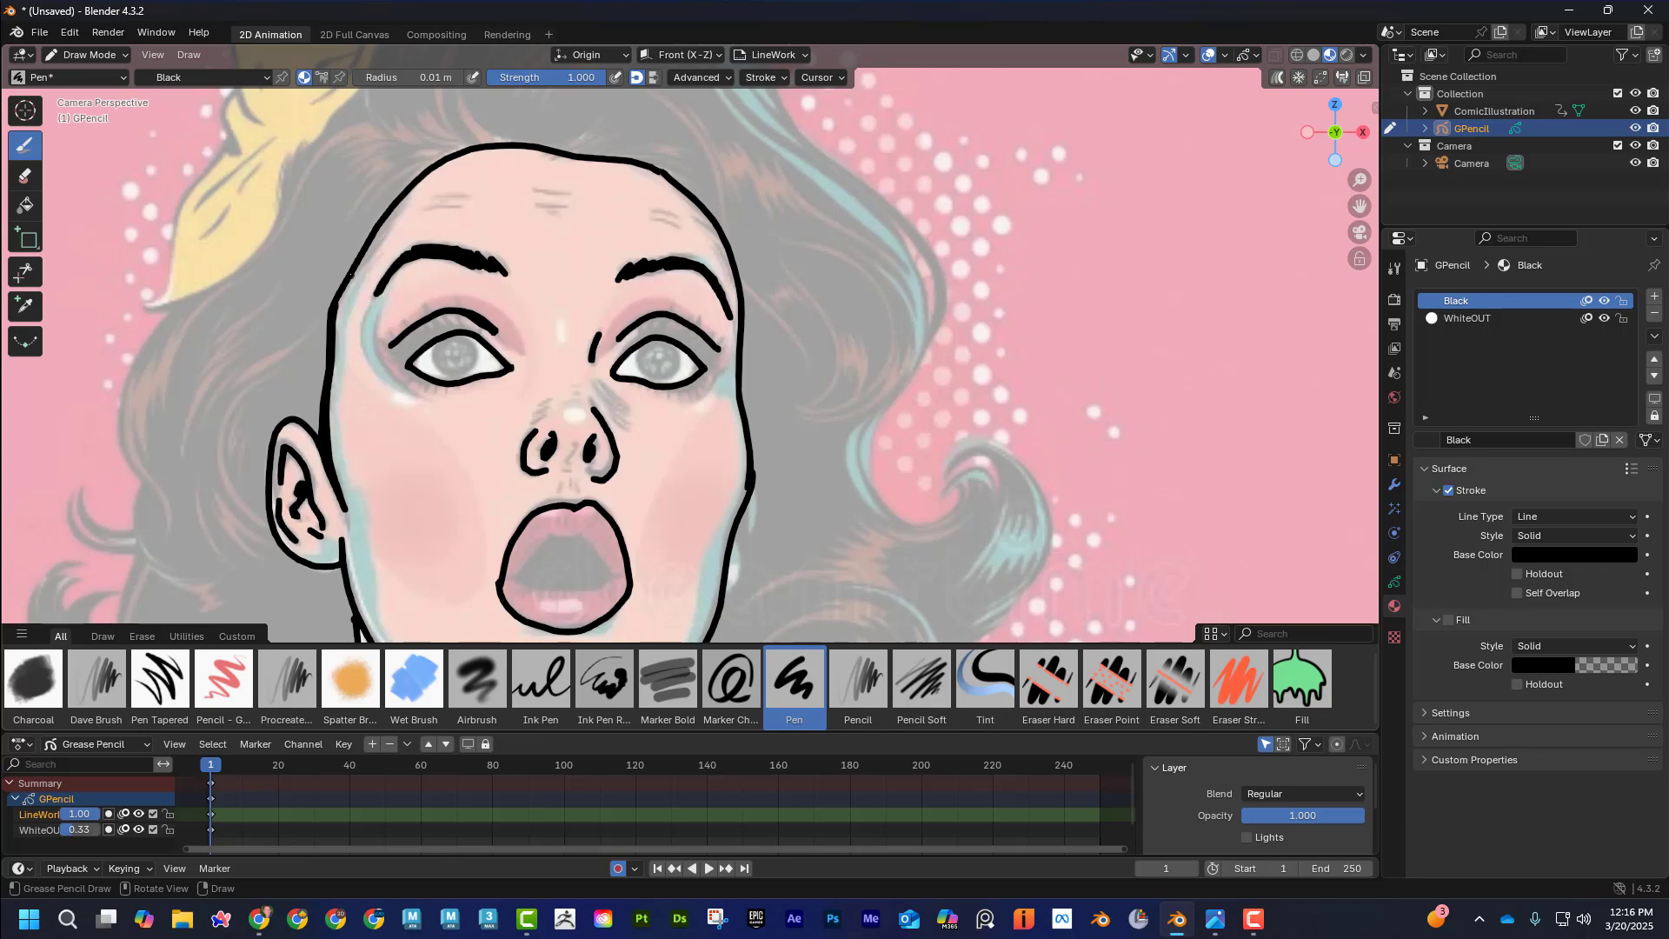
# Trace the inner edges of the upper and lower lips around the mouth opening
pyautogui.scroll(-1, 743, 411)
pyautogui.keyDown('shift'); pyautogui.moveTo(727, 420); pyautogui.dragTo(689, 200, button='middle'); pyautogui.keyUp('shift')
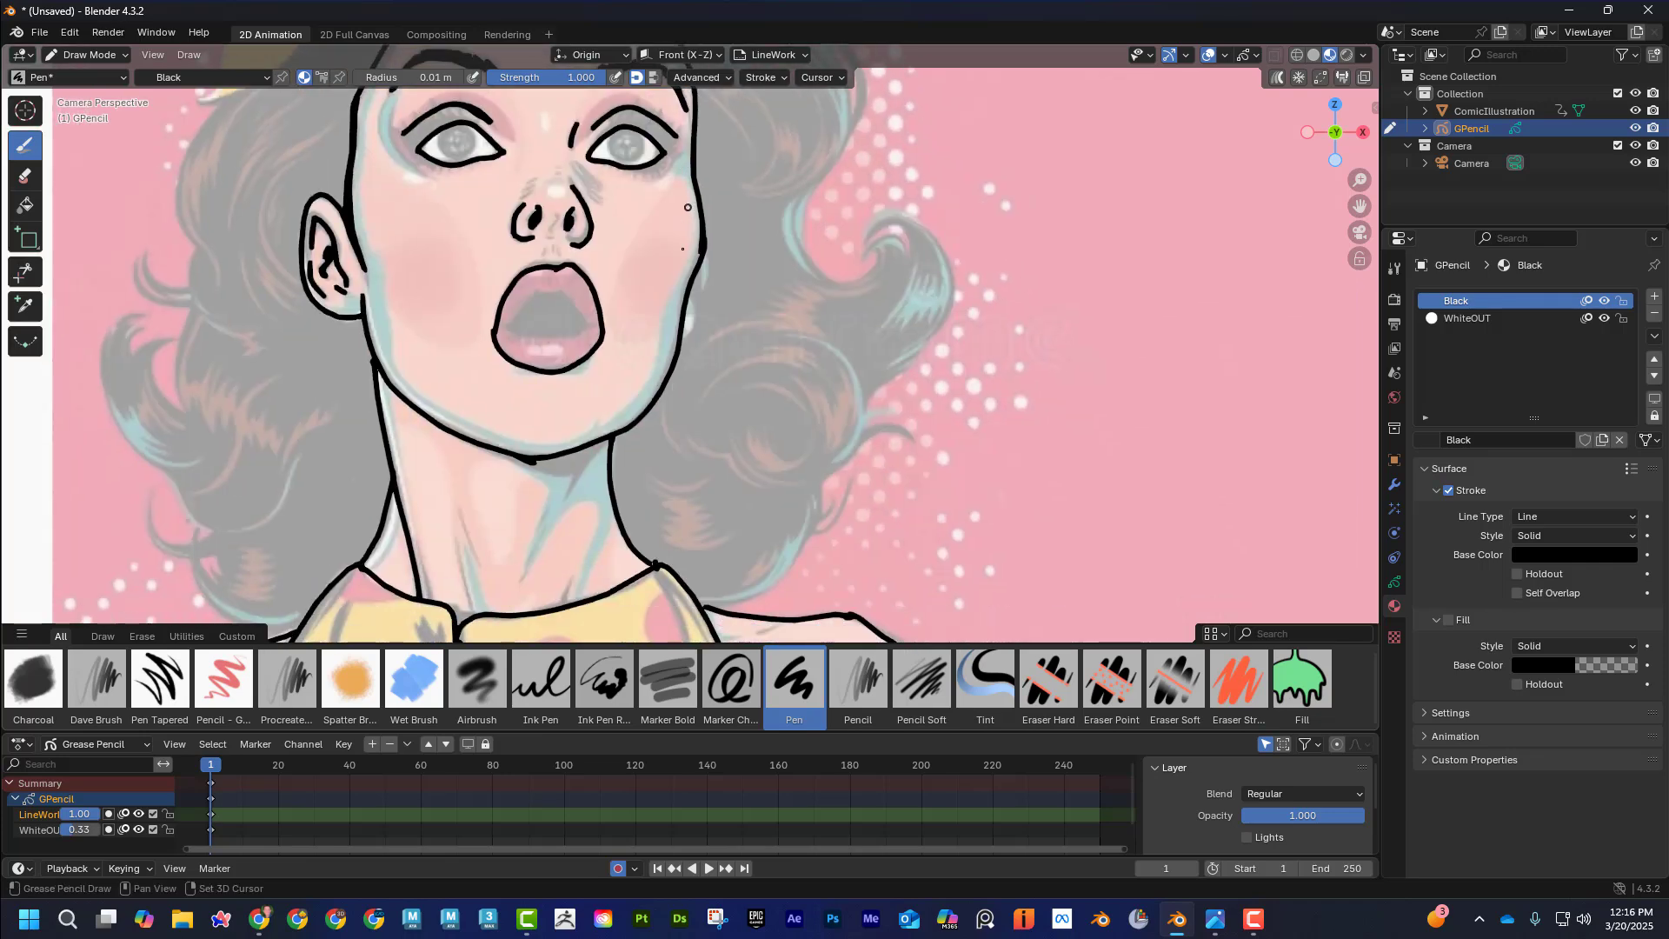
pyautogui.scroll(1, 643, 308)
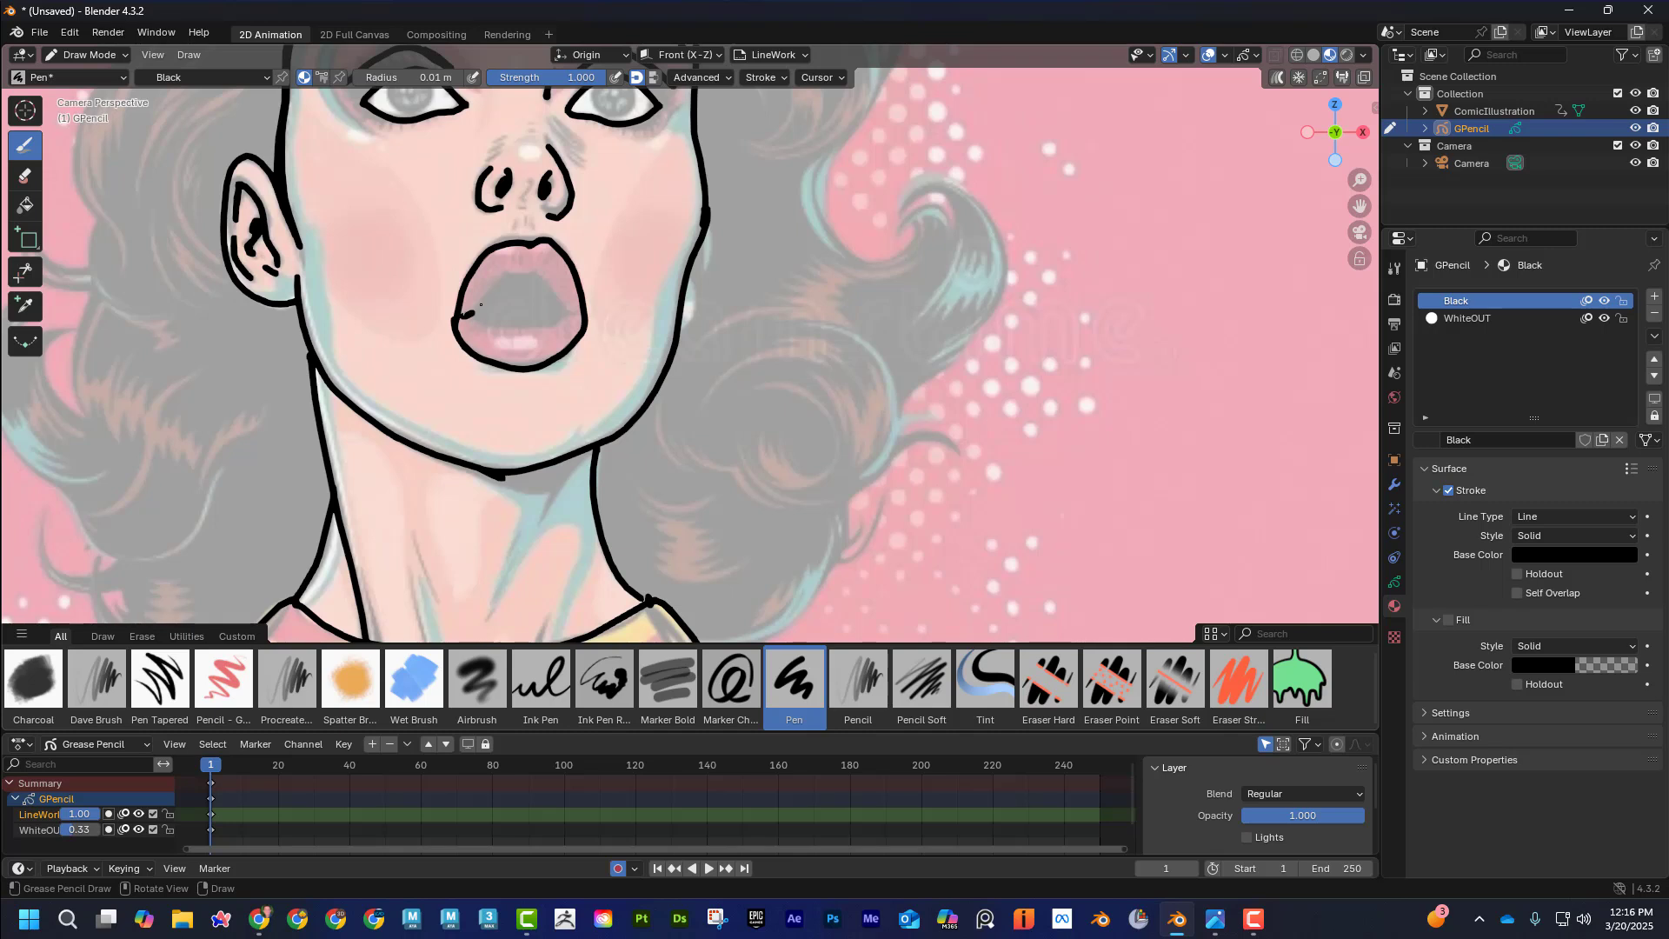
pyautogui.moveTo(461, 316)
pyautogui.mouseDown()
pyautogui.moveTo(534, 270)
pyautogui.moveTo(574, 316)
pyautogui.moveTo(502, 327)
pyautogui.moveTo(570, 316)
pyautogui.mouseUp()
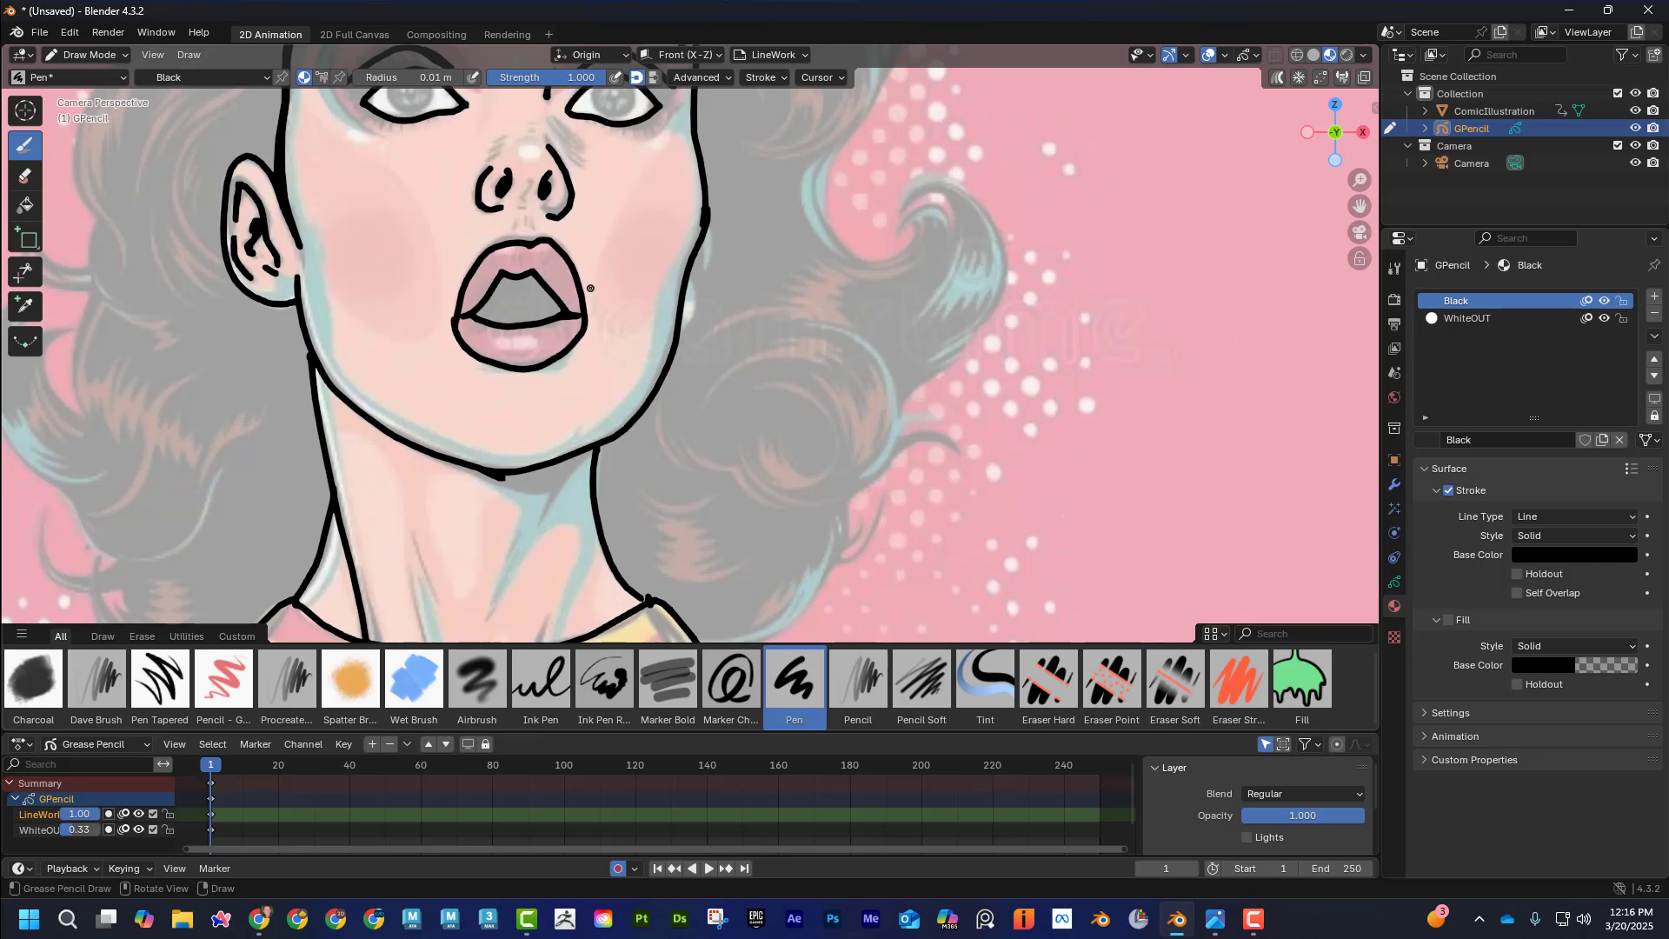
# Outline the shadow under the chin and fill it in with solid black strokes
pyautogui.scroll(-2, 671, 433)
pyautogui.scroll(5, 643, 360)
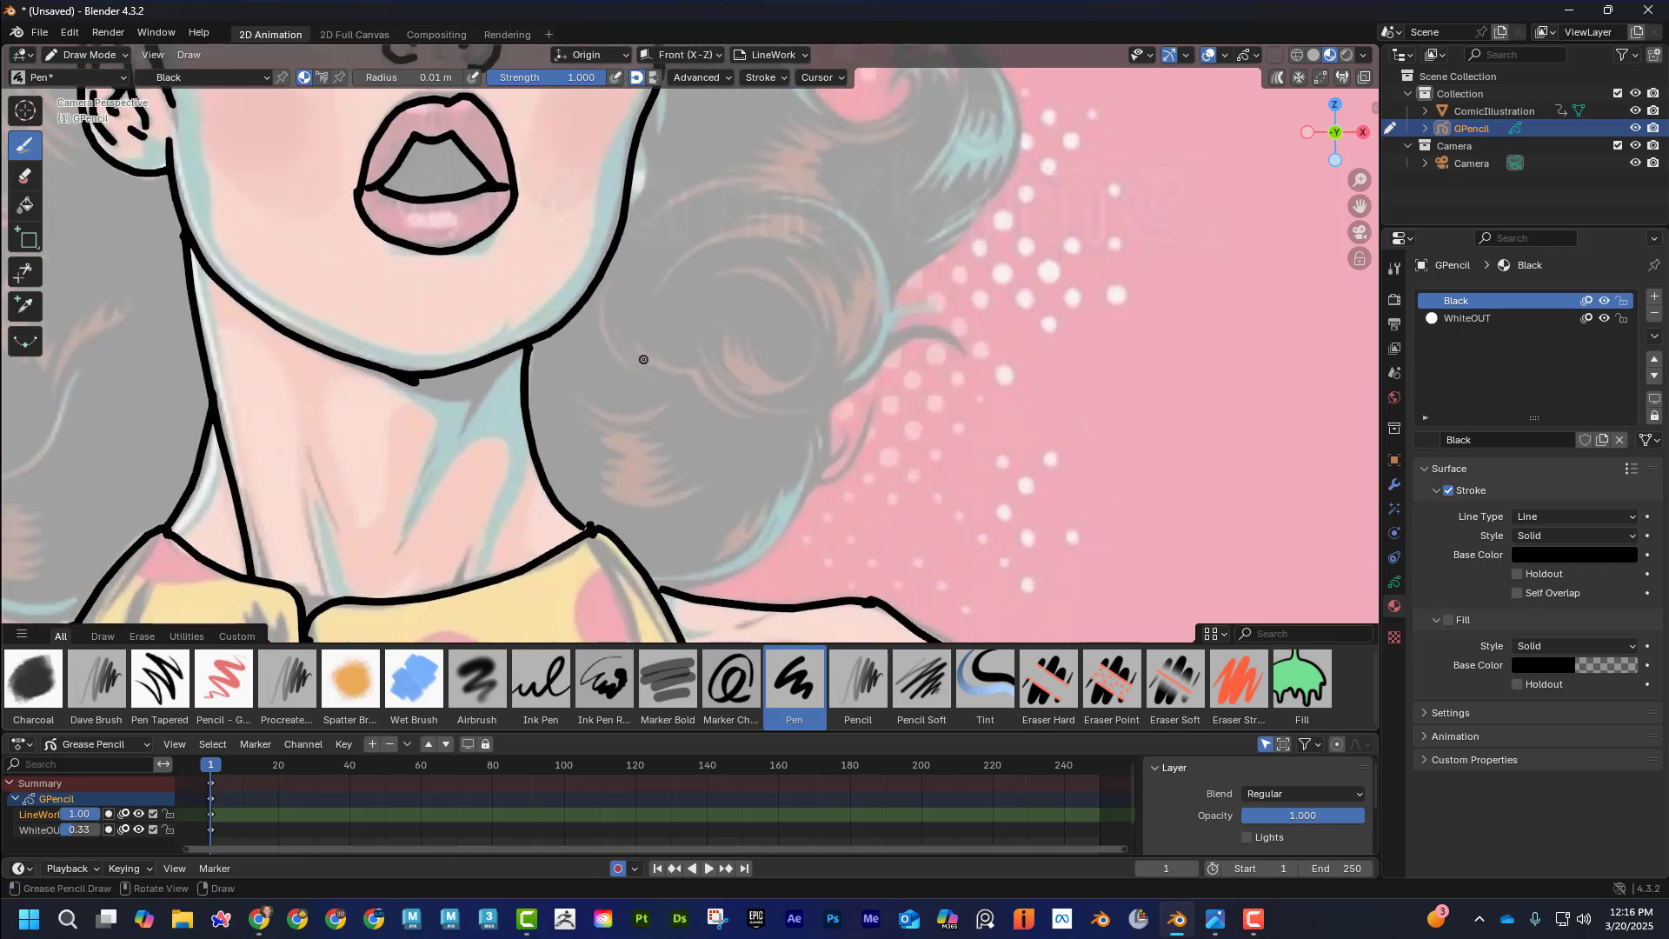
pyautogui.moveTo(400, 377)
pyautogui.mouseDown()
pyautogui.moveTo(472, 413)
pyautogui.moveTo(524, 349)
pyautogui.mouseUp()
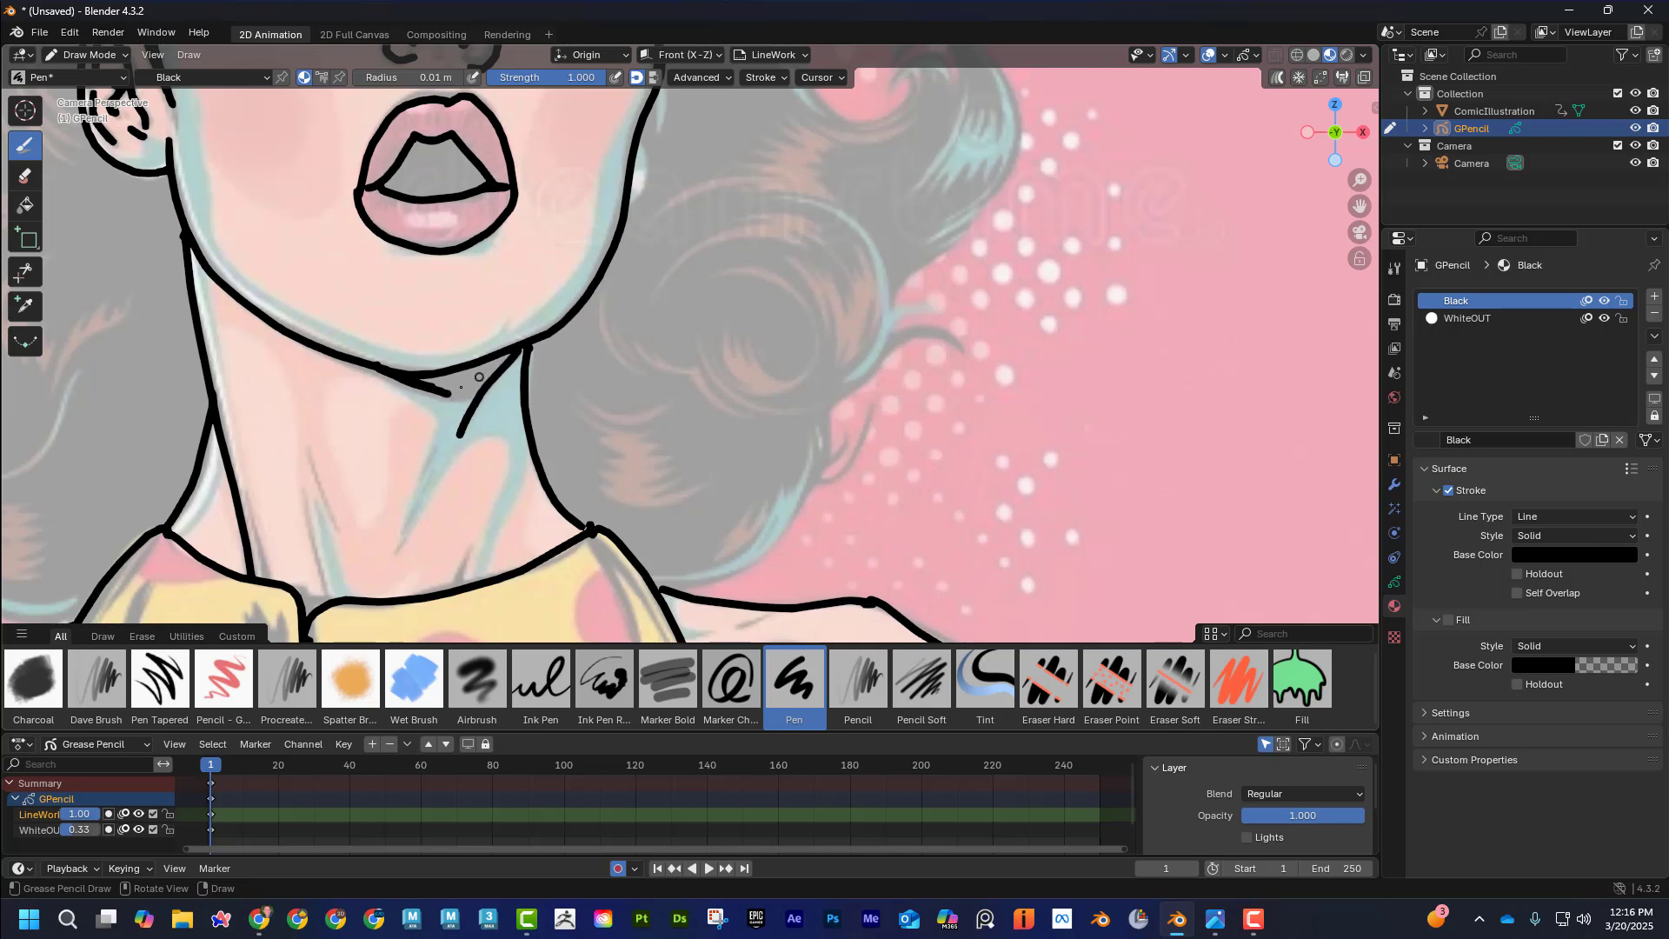
pyautogui.moveTo(464, 394)
pyautogui.mouseDown()
pyautogui.moveTo(432, 378)
pyautogui.moveTo(504, 356)
pyautogui.mouseUp()
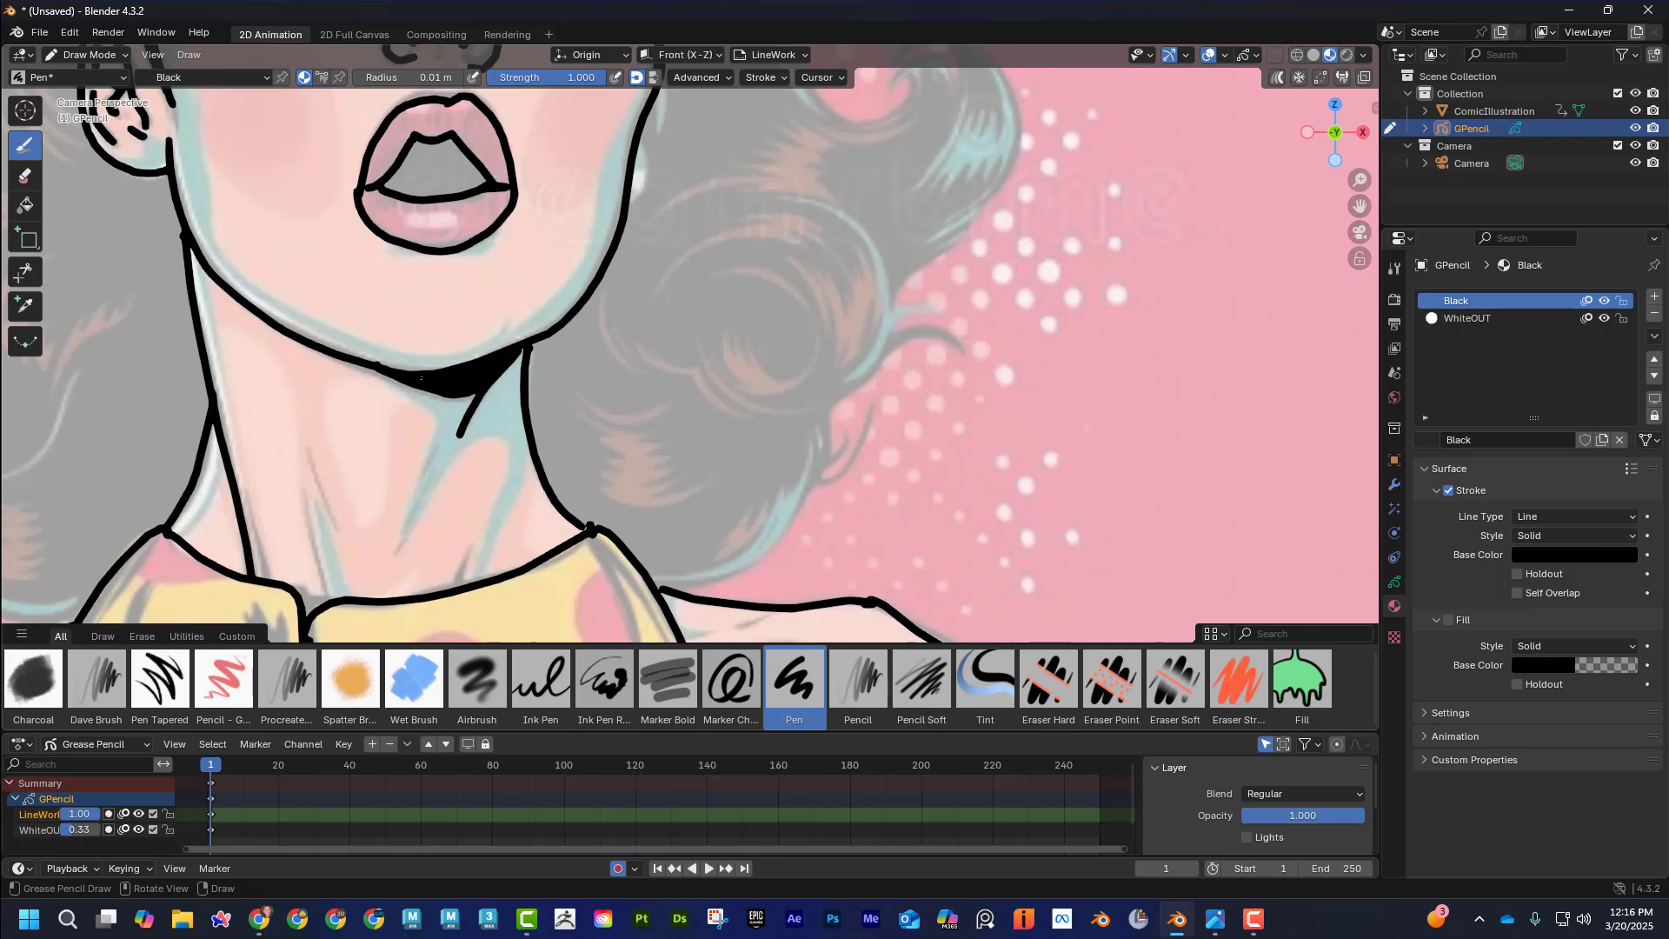
pyautogui.moveTo(408, 372); pyautogui.dragTo(370, 362)
# Add the short neck crease lines above the dress collar
pyautogui.moveTo(333, 598); pyautogui.dragTo(306, 439)
pyautogui.moveTo(271, 576); pyautogui.dragTo(251, 498)
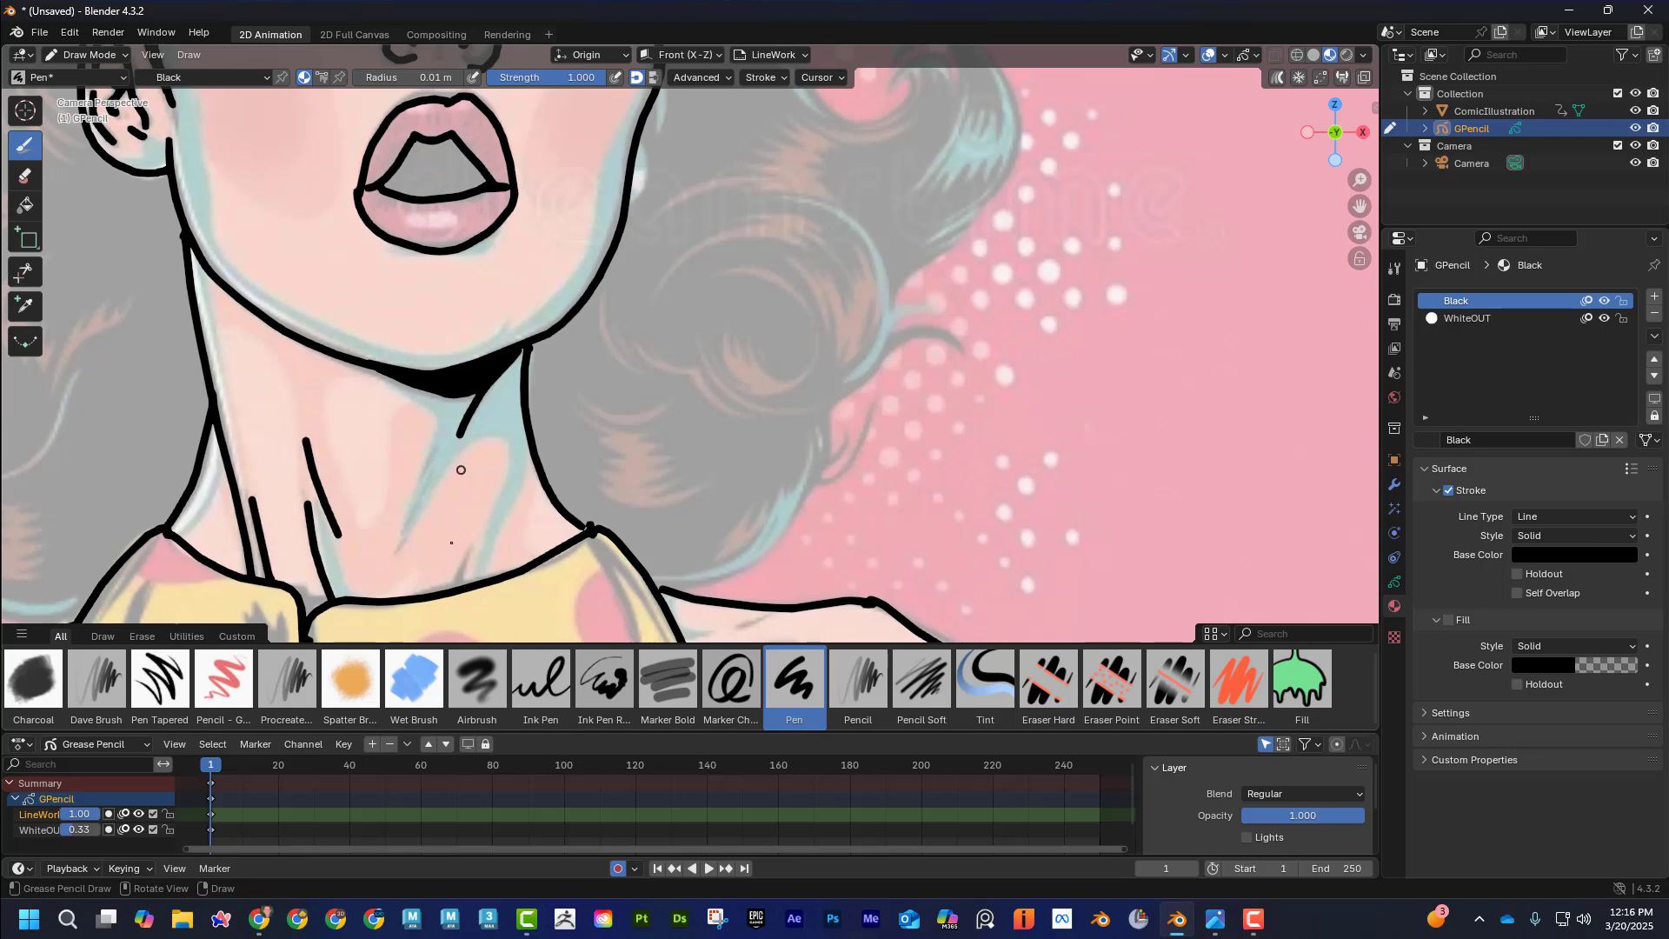
pyautogui.moveTo(410, 534)
pyautogui.mouseDown()
pyautogui.moveTo(398, 549)
pyautogui.moveTo(456, 576)
pyautogui.moveTo(438, 592)
pyautogui.mouseUp()
pyautogui.scroll(-3, 591, 324)
pyautogui.scroll(-4, 591, 325)
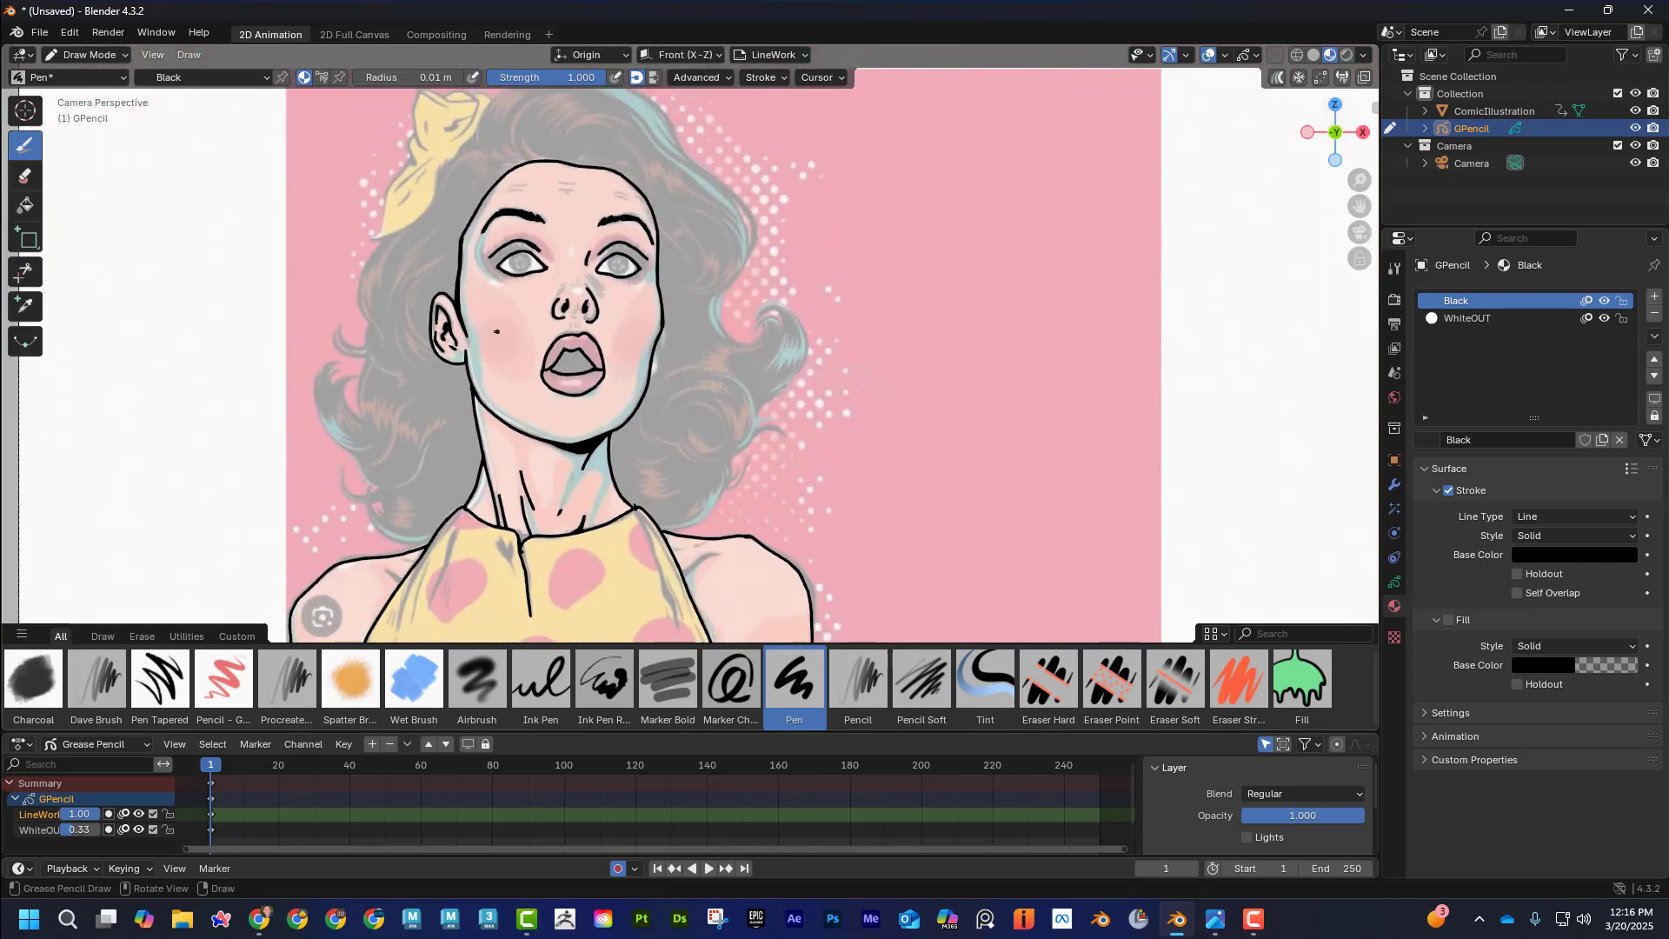
# Select the WhiteOUT material and layer, try the layer's opacity at 0, and set it to 0.510
pyautogui.click(1521, 320)
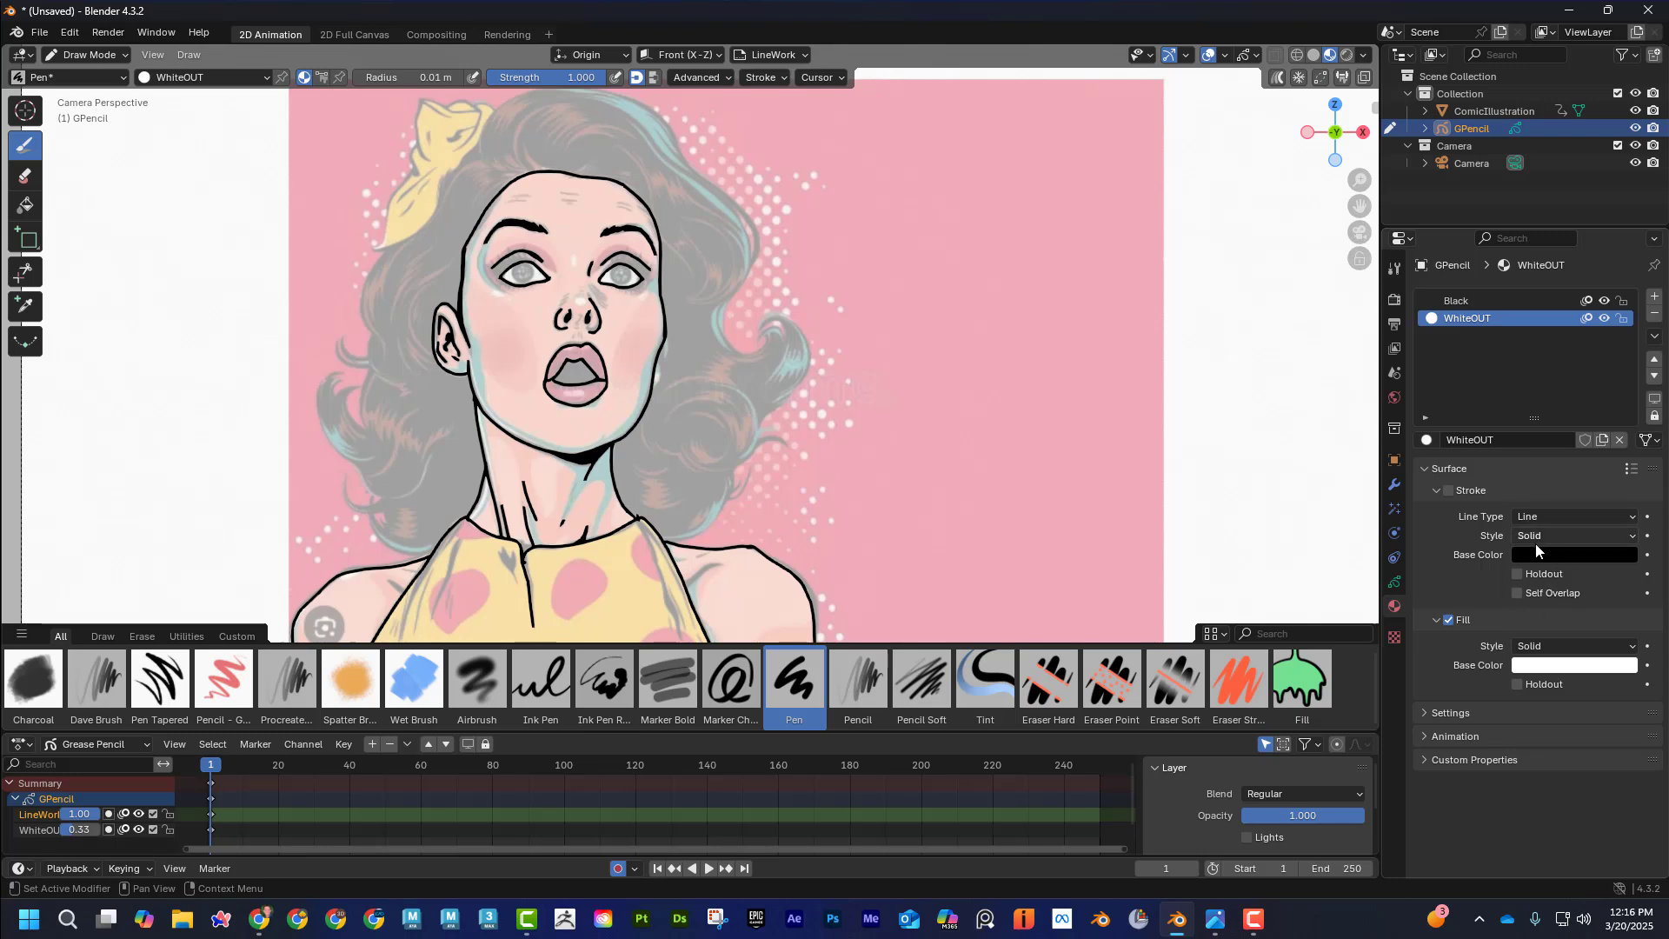
pyautogui.click(1395, 582)
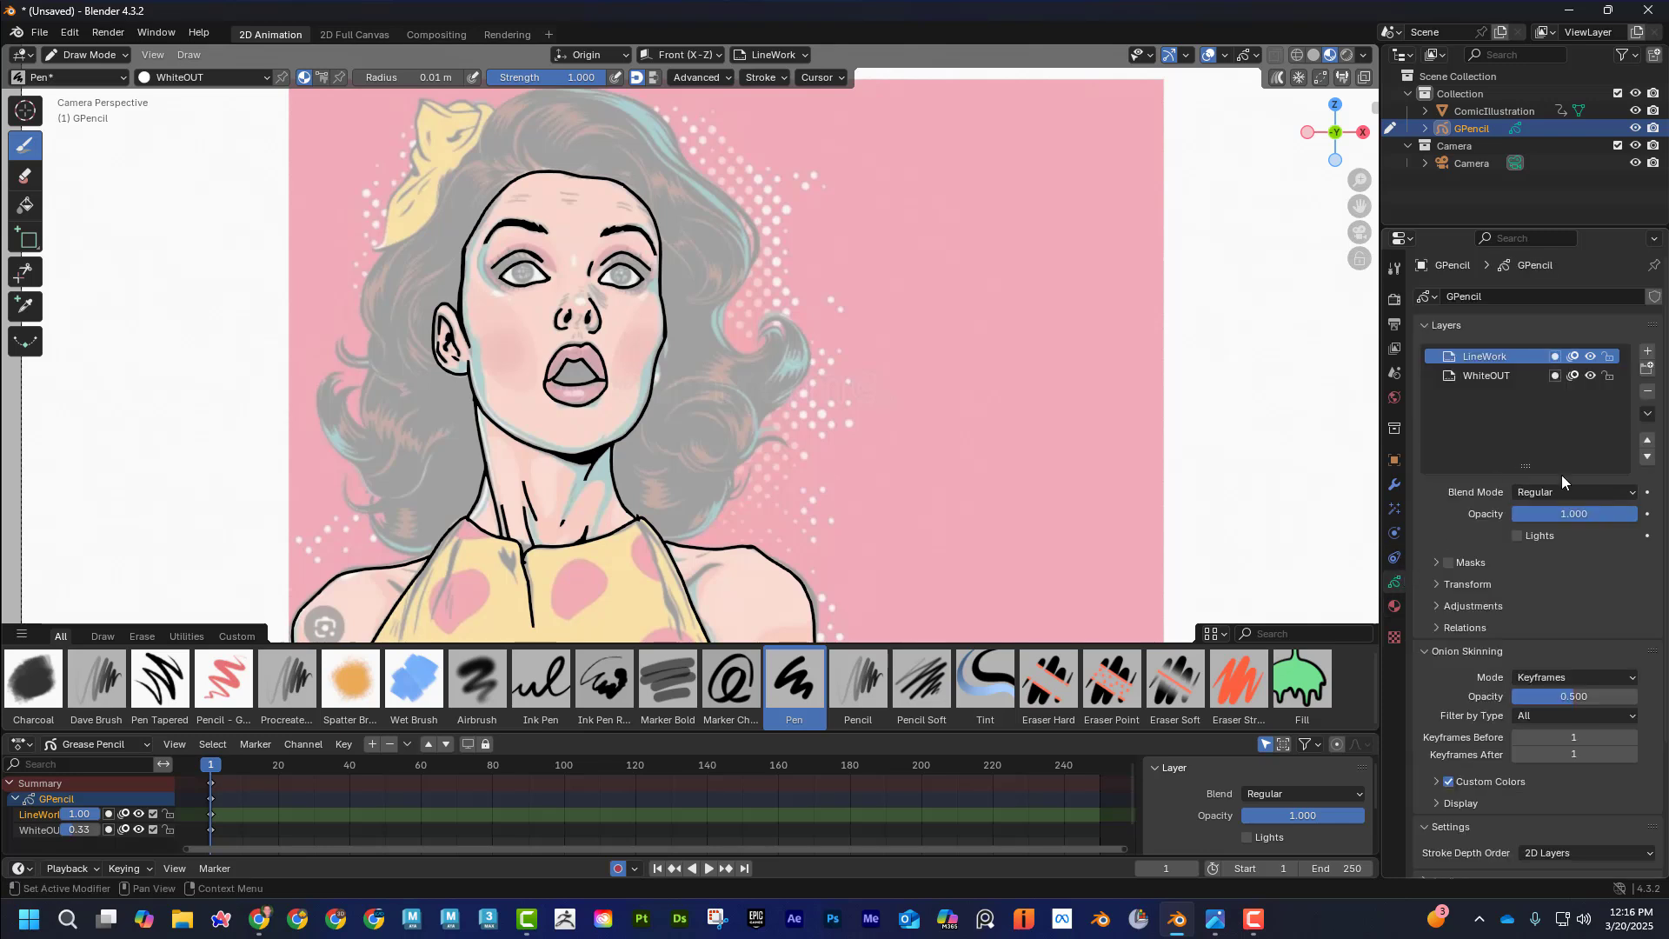
pyautogui.click(1506, 375)
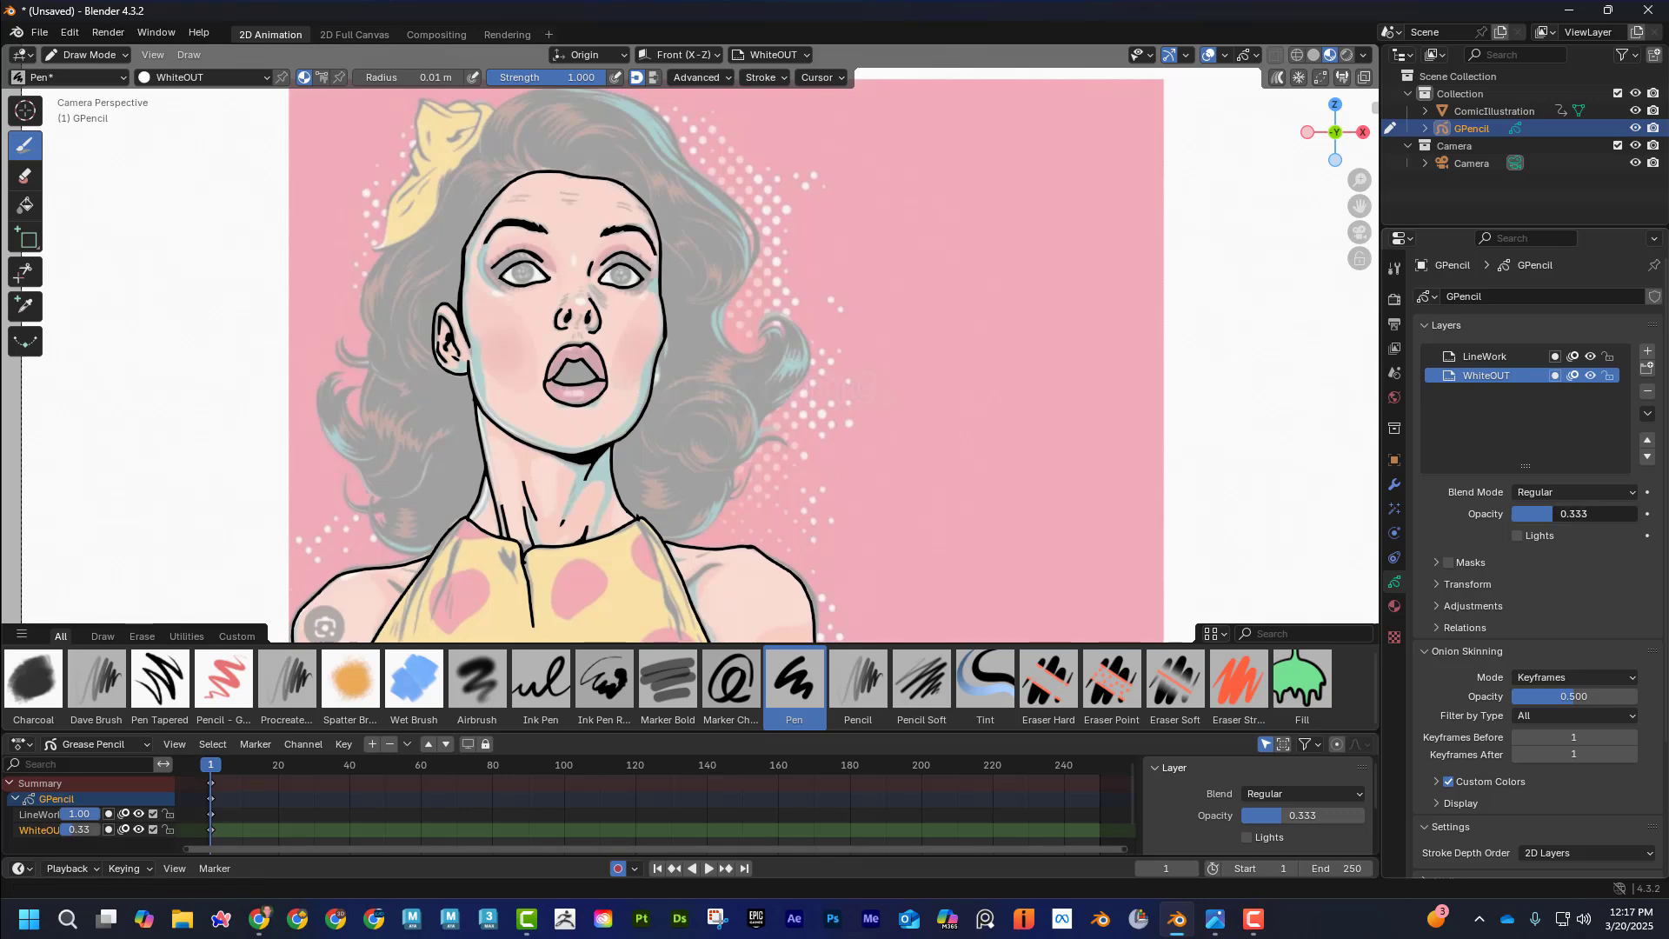
pyautogui.moveTo(1557, 514); pyautogui.dragTo(1513, 514)
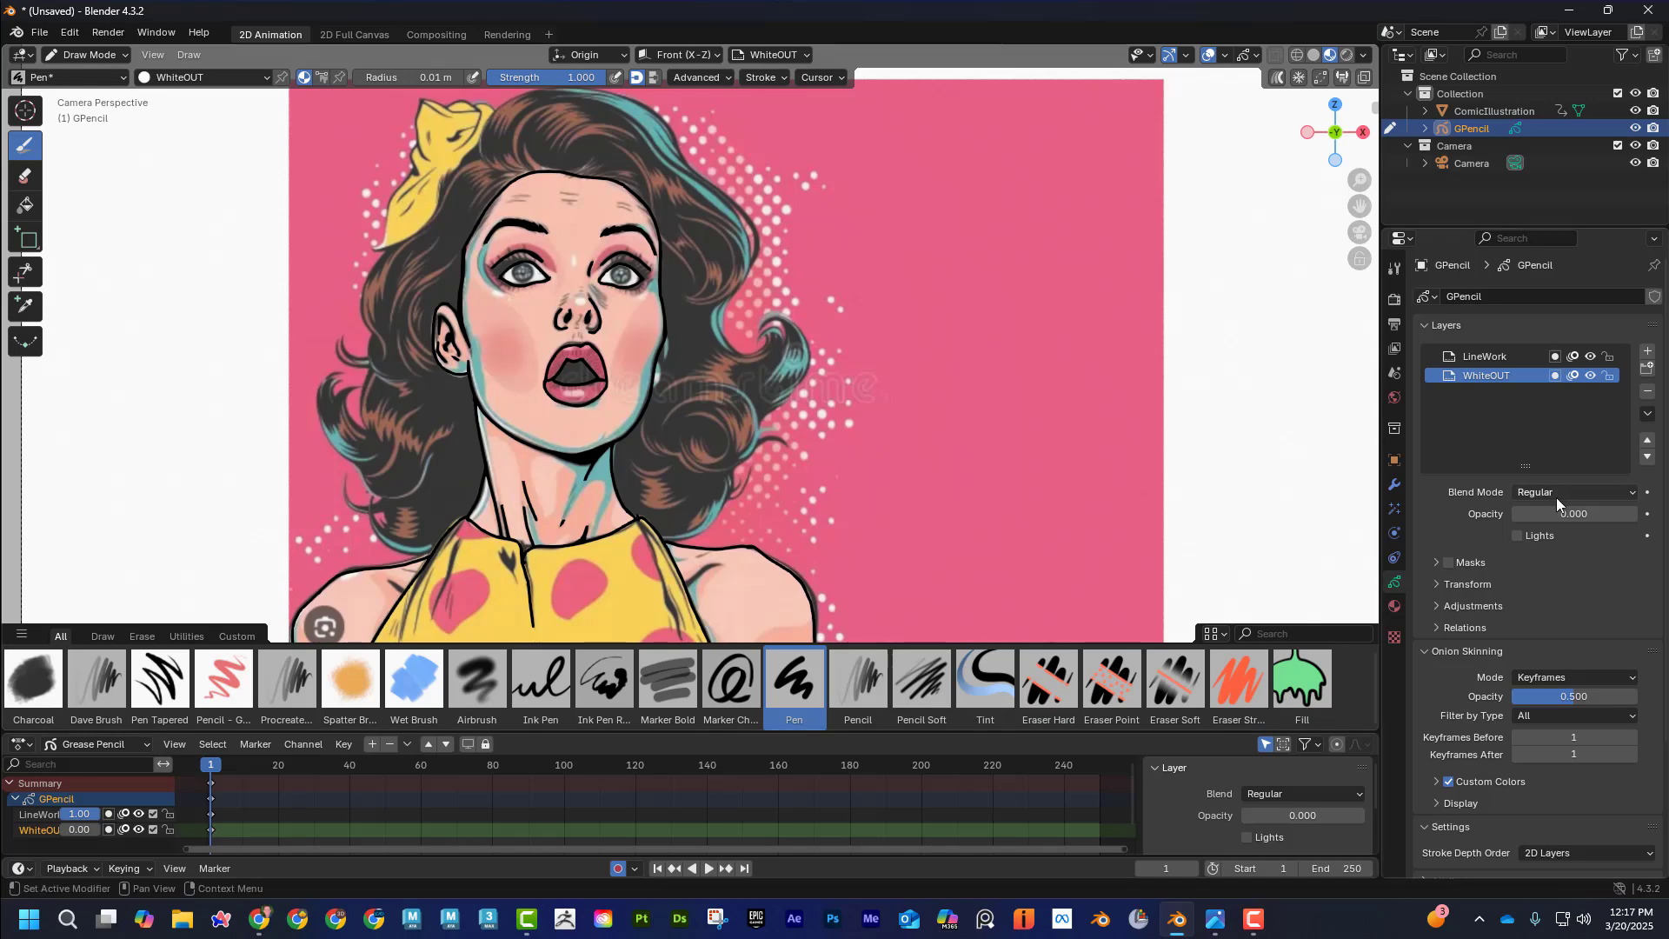
pyautogui.moveTo(1525, 513); pyautogui.dragTo(1621, 514)
pyautogui.moveTo(1558, 513)
pyautogui.mouseDown()
pyautogui.moveTo(1572, 514)
pyautogui.moveTo(1528, 514)
pyautogui.moveTo(1638, 514)
pyautogui.moveTo(1549, 514)
pyautogui.moveTo(1570, 514)
pyautogui.mouseUp()
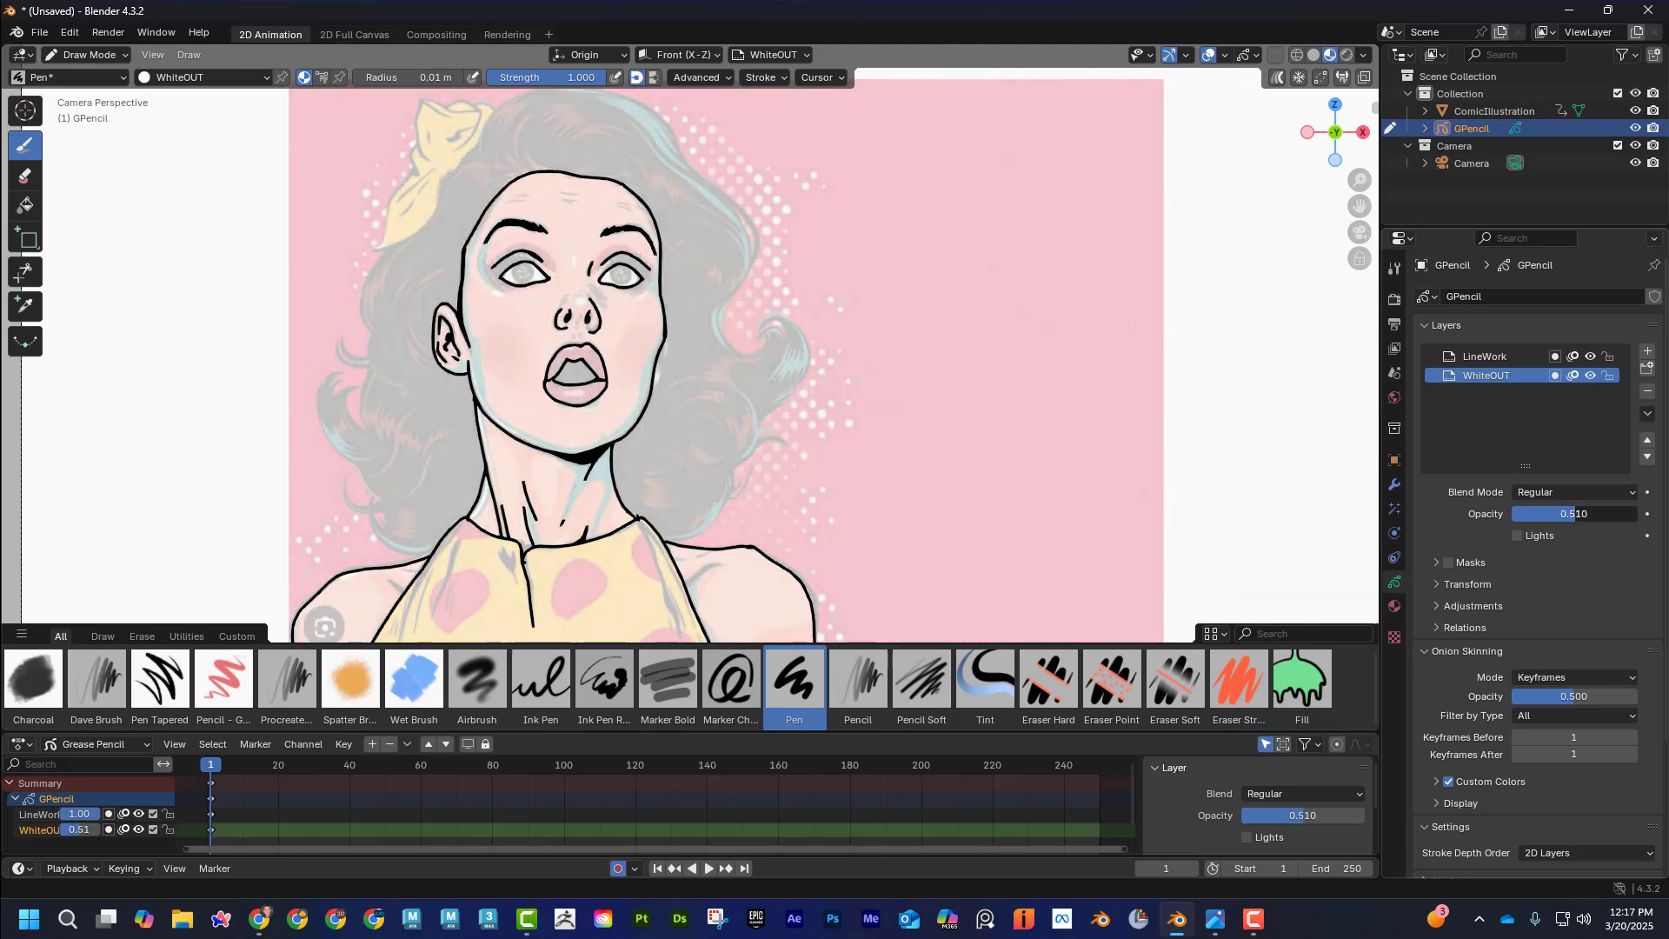